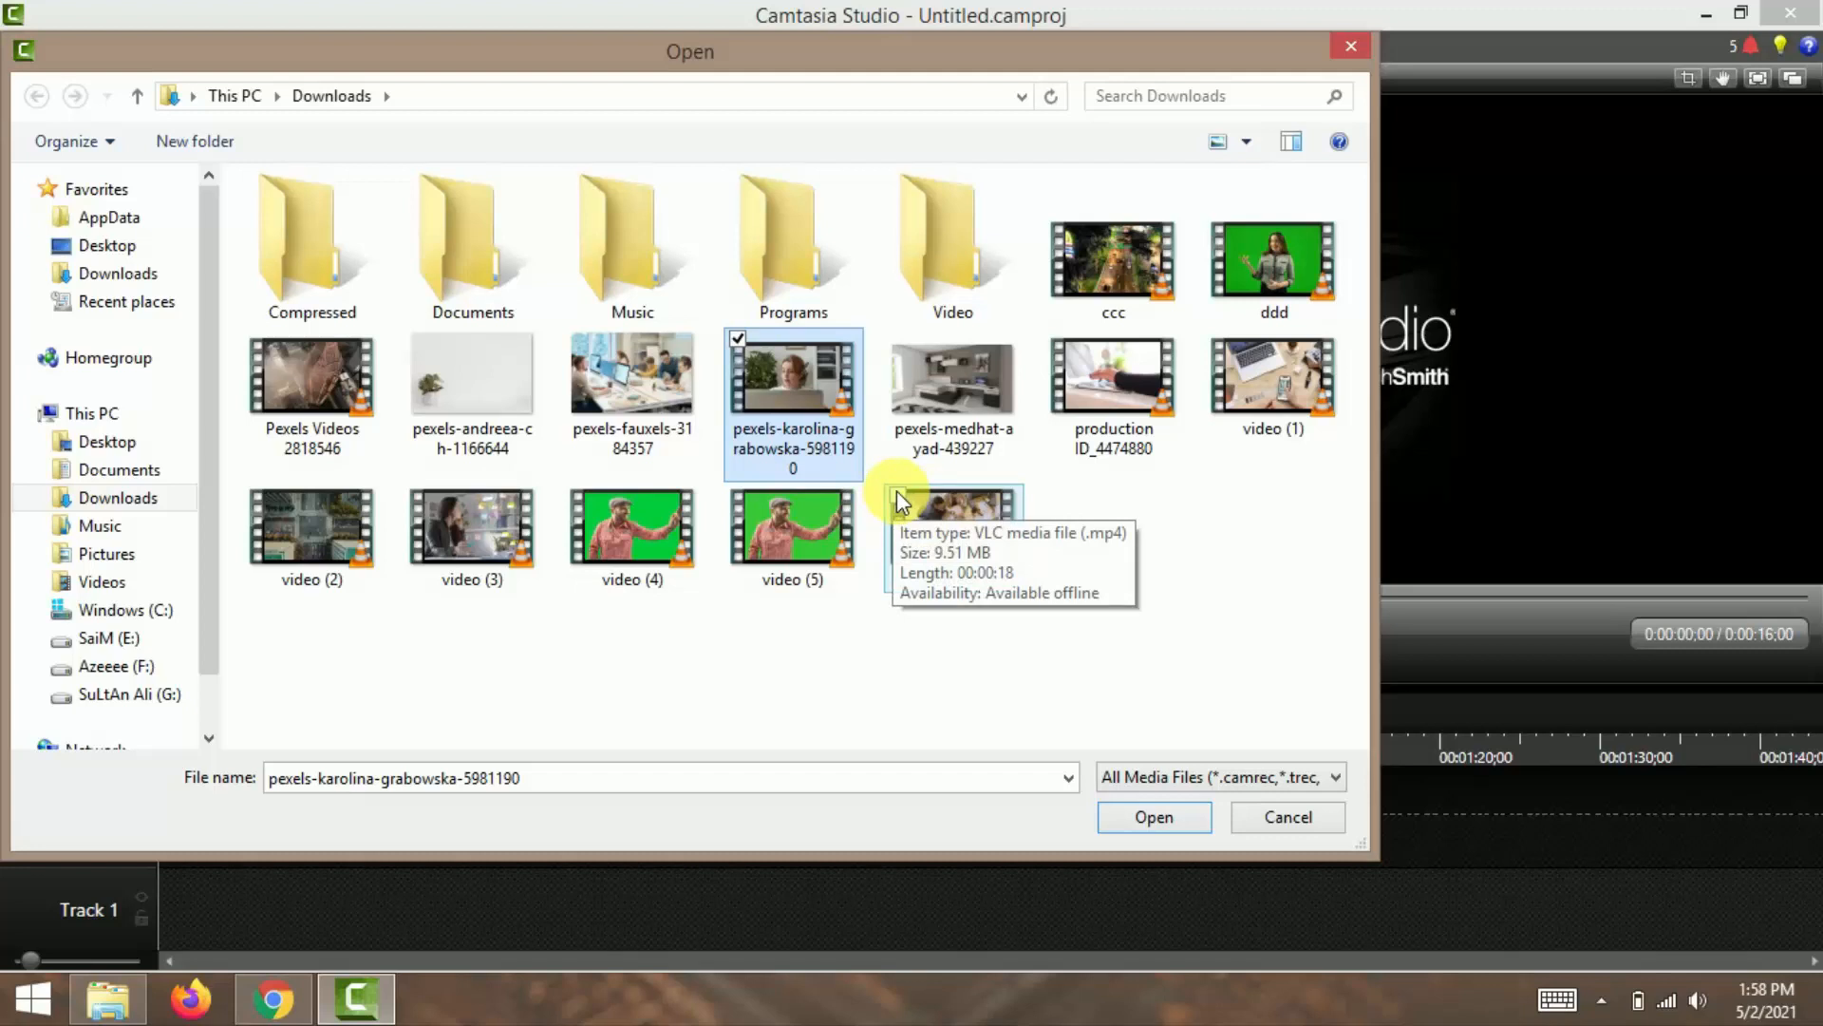
# Step: Add production ID_4474880, video (3), Pexels Videos 2818546, ccc and ddd to the file selection and import everything selected
pyautogui.keyDown('ctrl'); pyautogui.click(1113, 379); pyautogui.keyUp('ctrl')
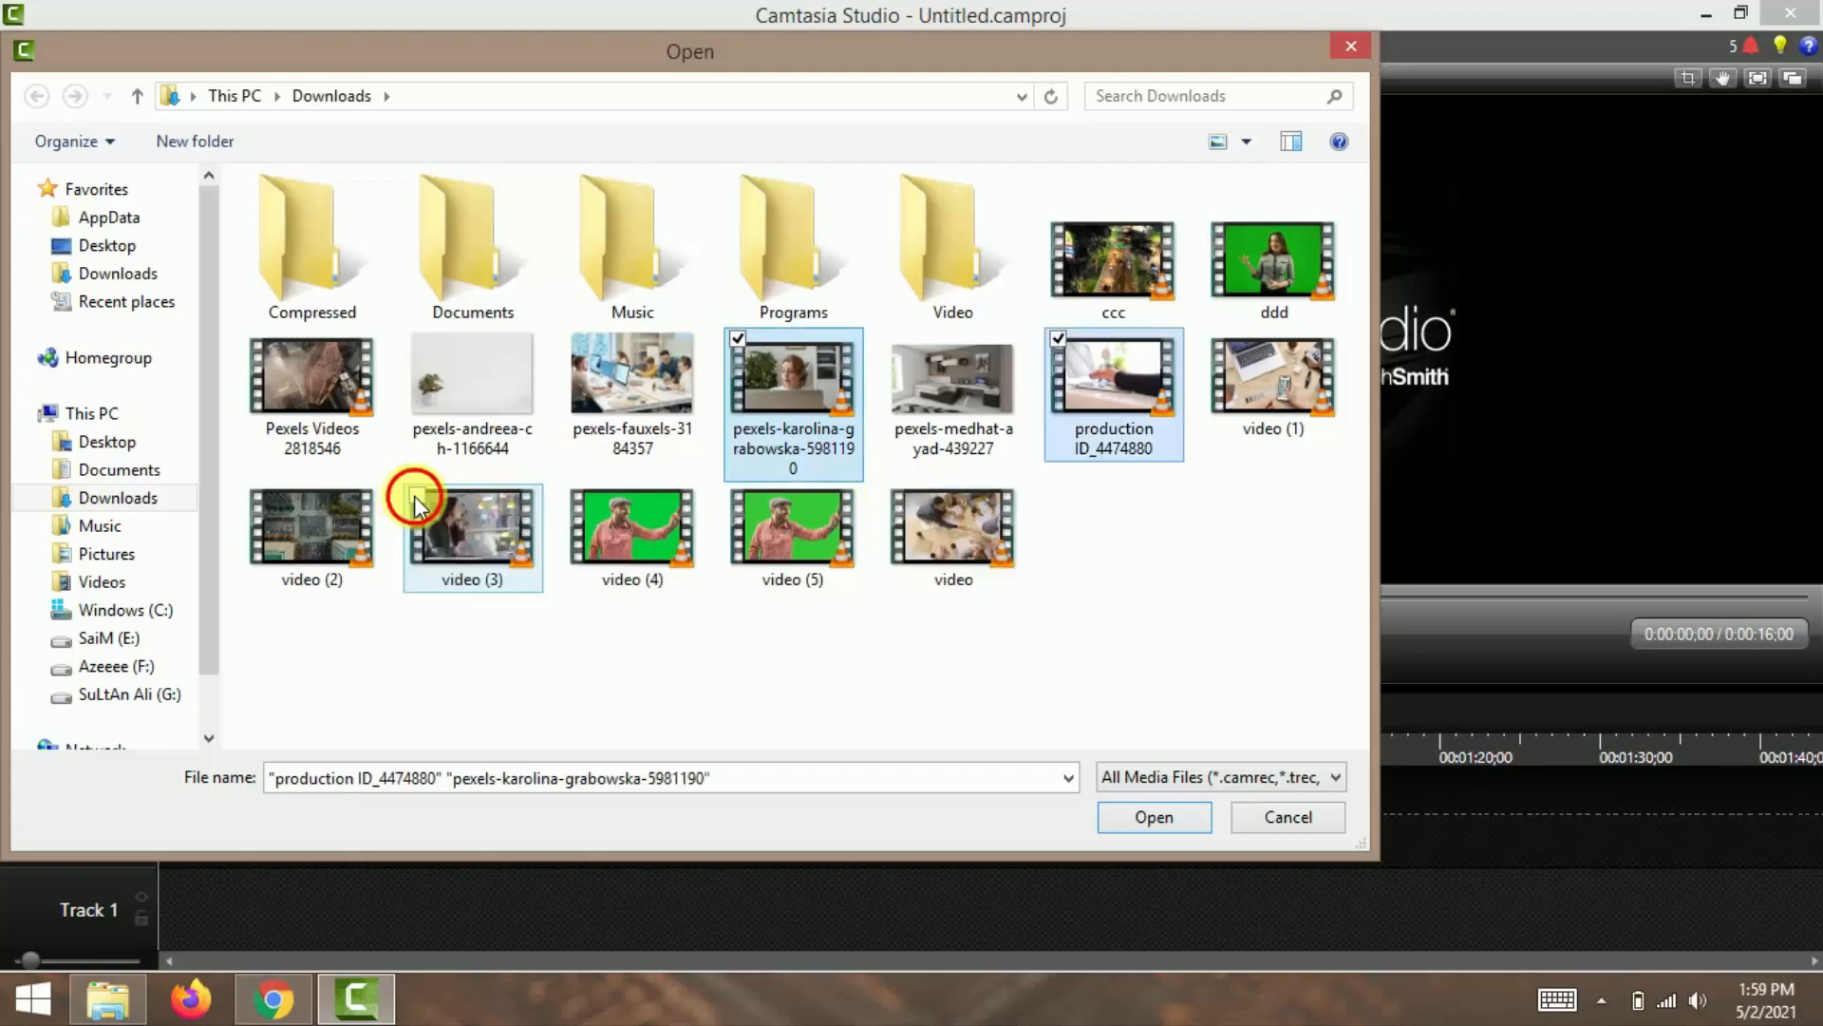
pyautogui.keyDown('ctrl'); pyautogui.click(418, 503); pyautogui.keyUp('ctrl')
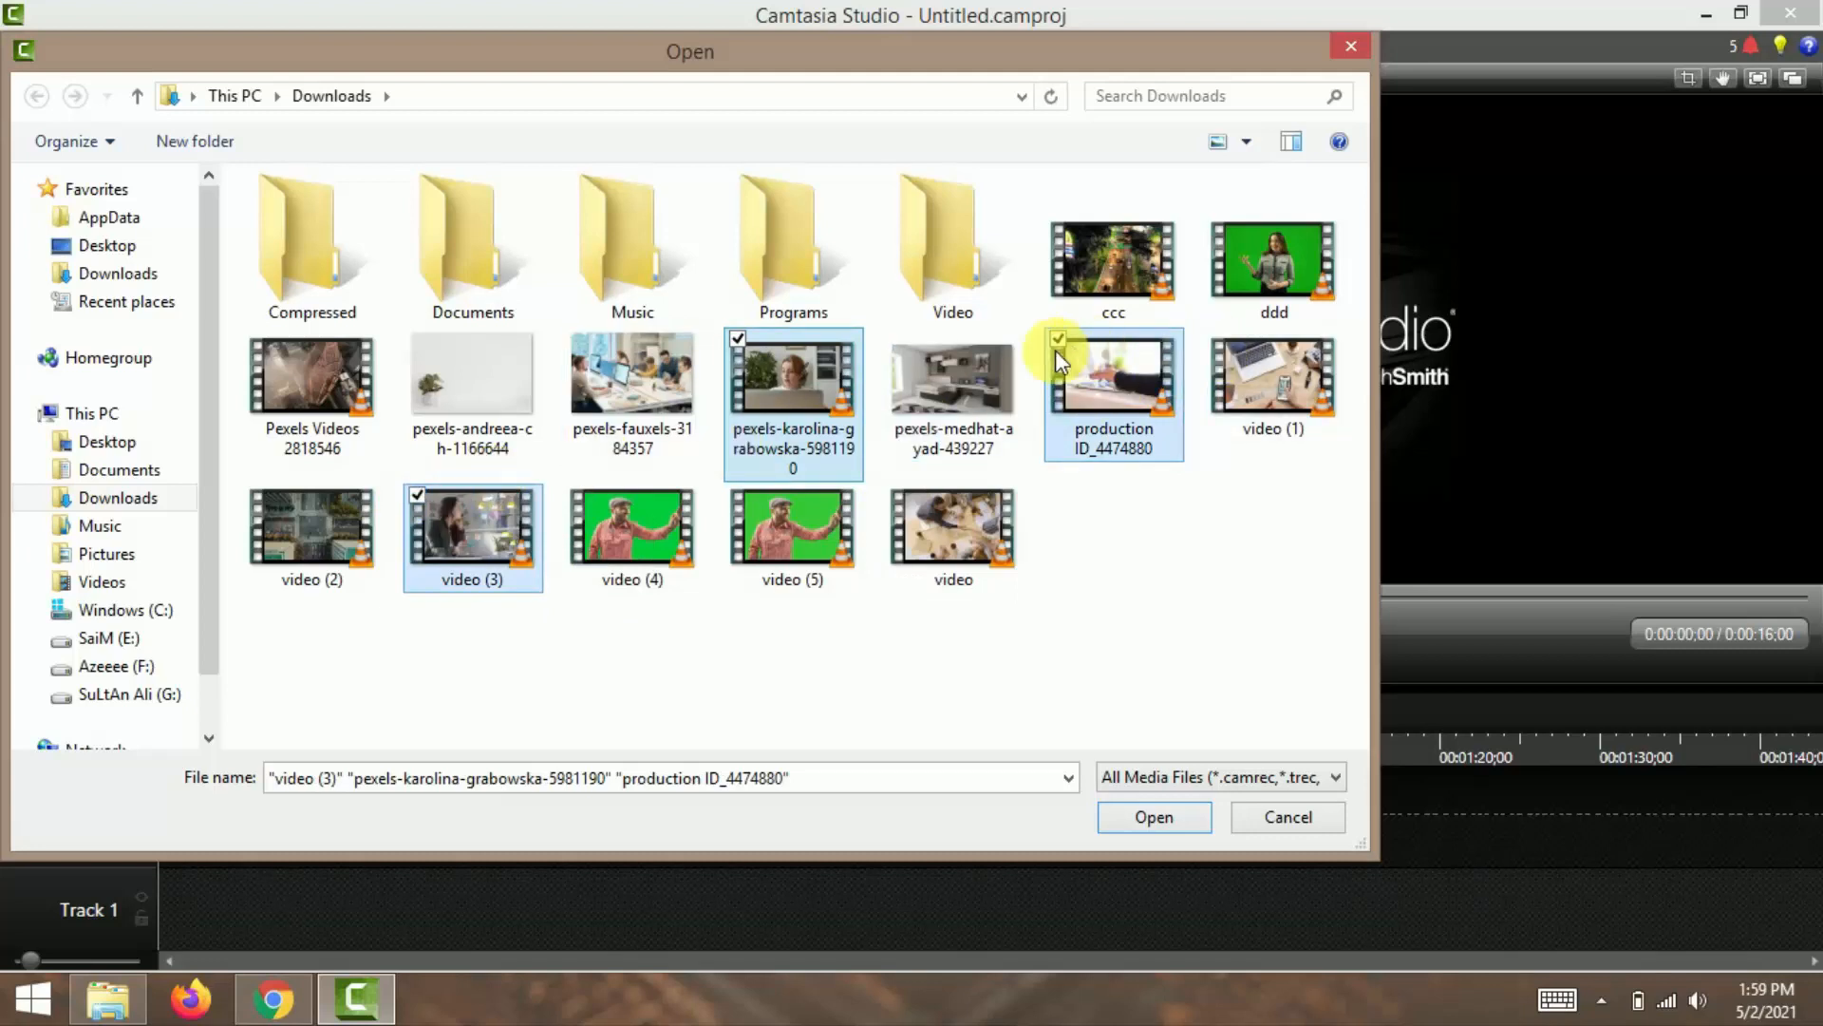
pyautogui.keyDown('ctrl'); pyautogui.click(312, 380); pyautogui.keyUp('ctrl')
pyautogui.keyDown('ctrl'); pyautogui.click(1113, 261); pyautogui.keyUp('ctrl')
pyautogui.keyDown('ctrl'); pyautogui.click(1273, 261); pyautogui.keyUp('ctrl')
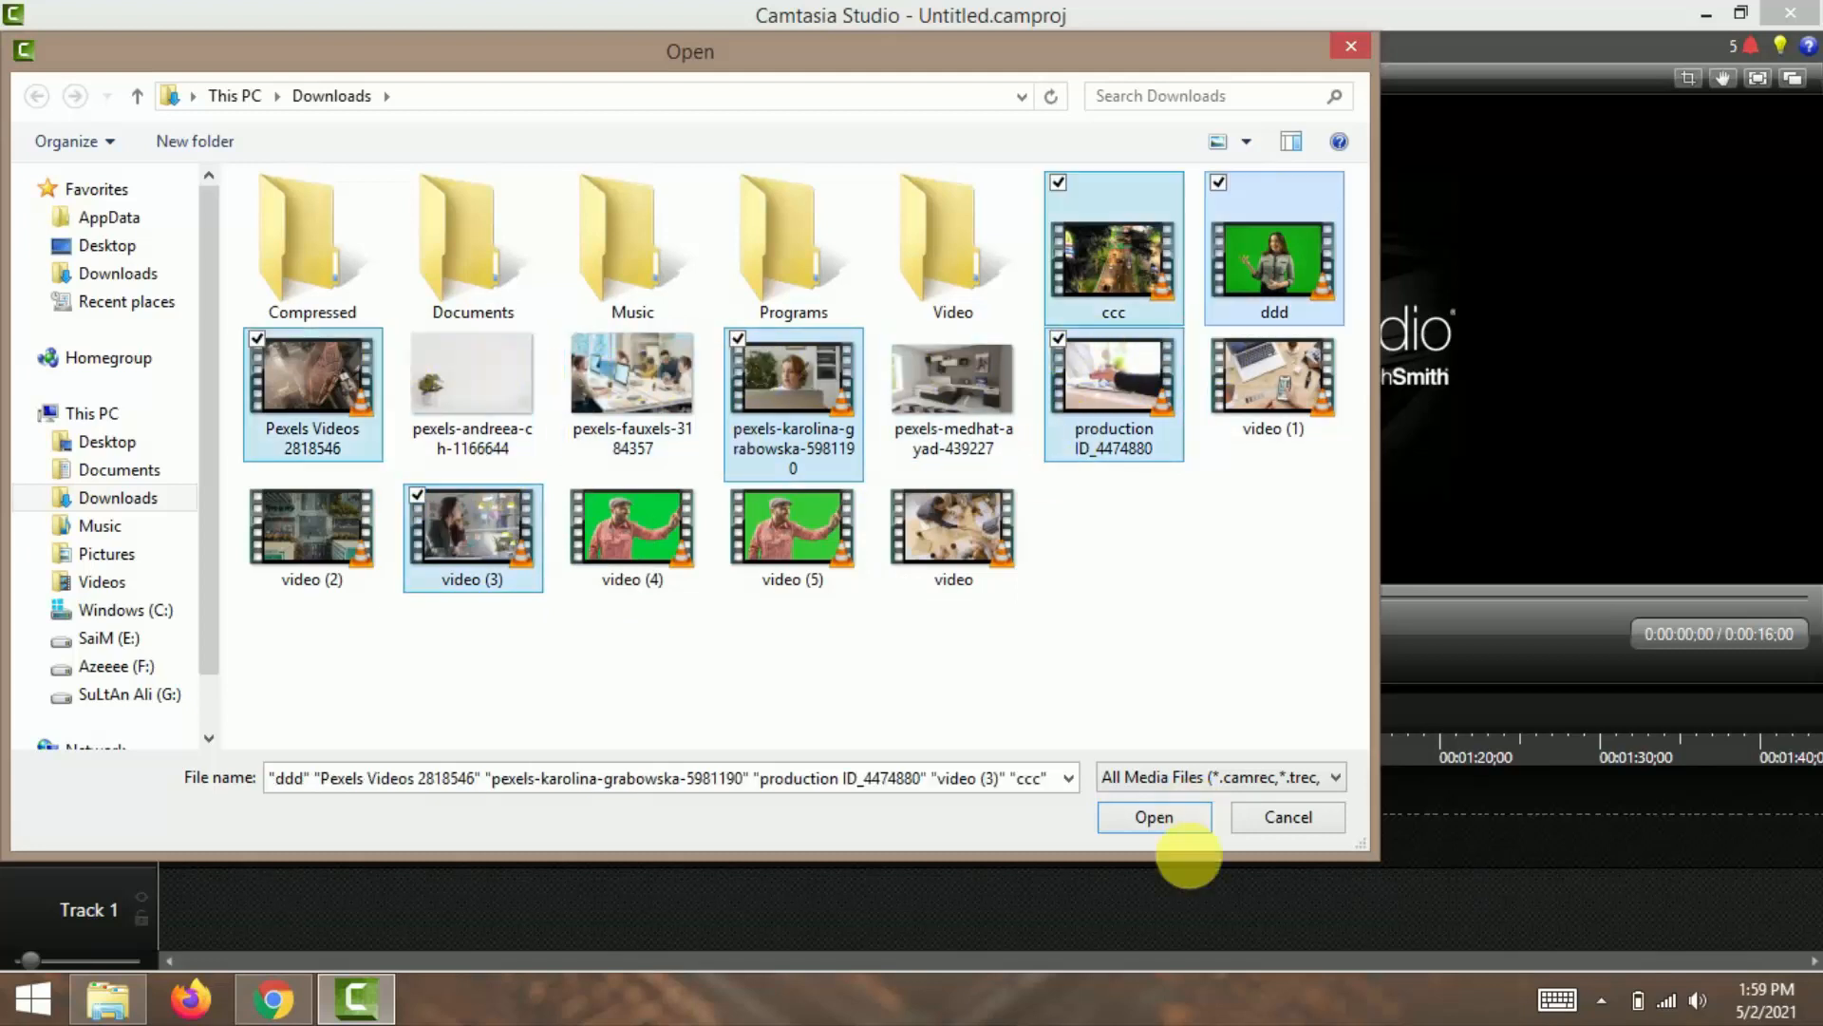
pyautogui.click(1175, 826)
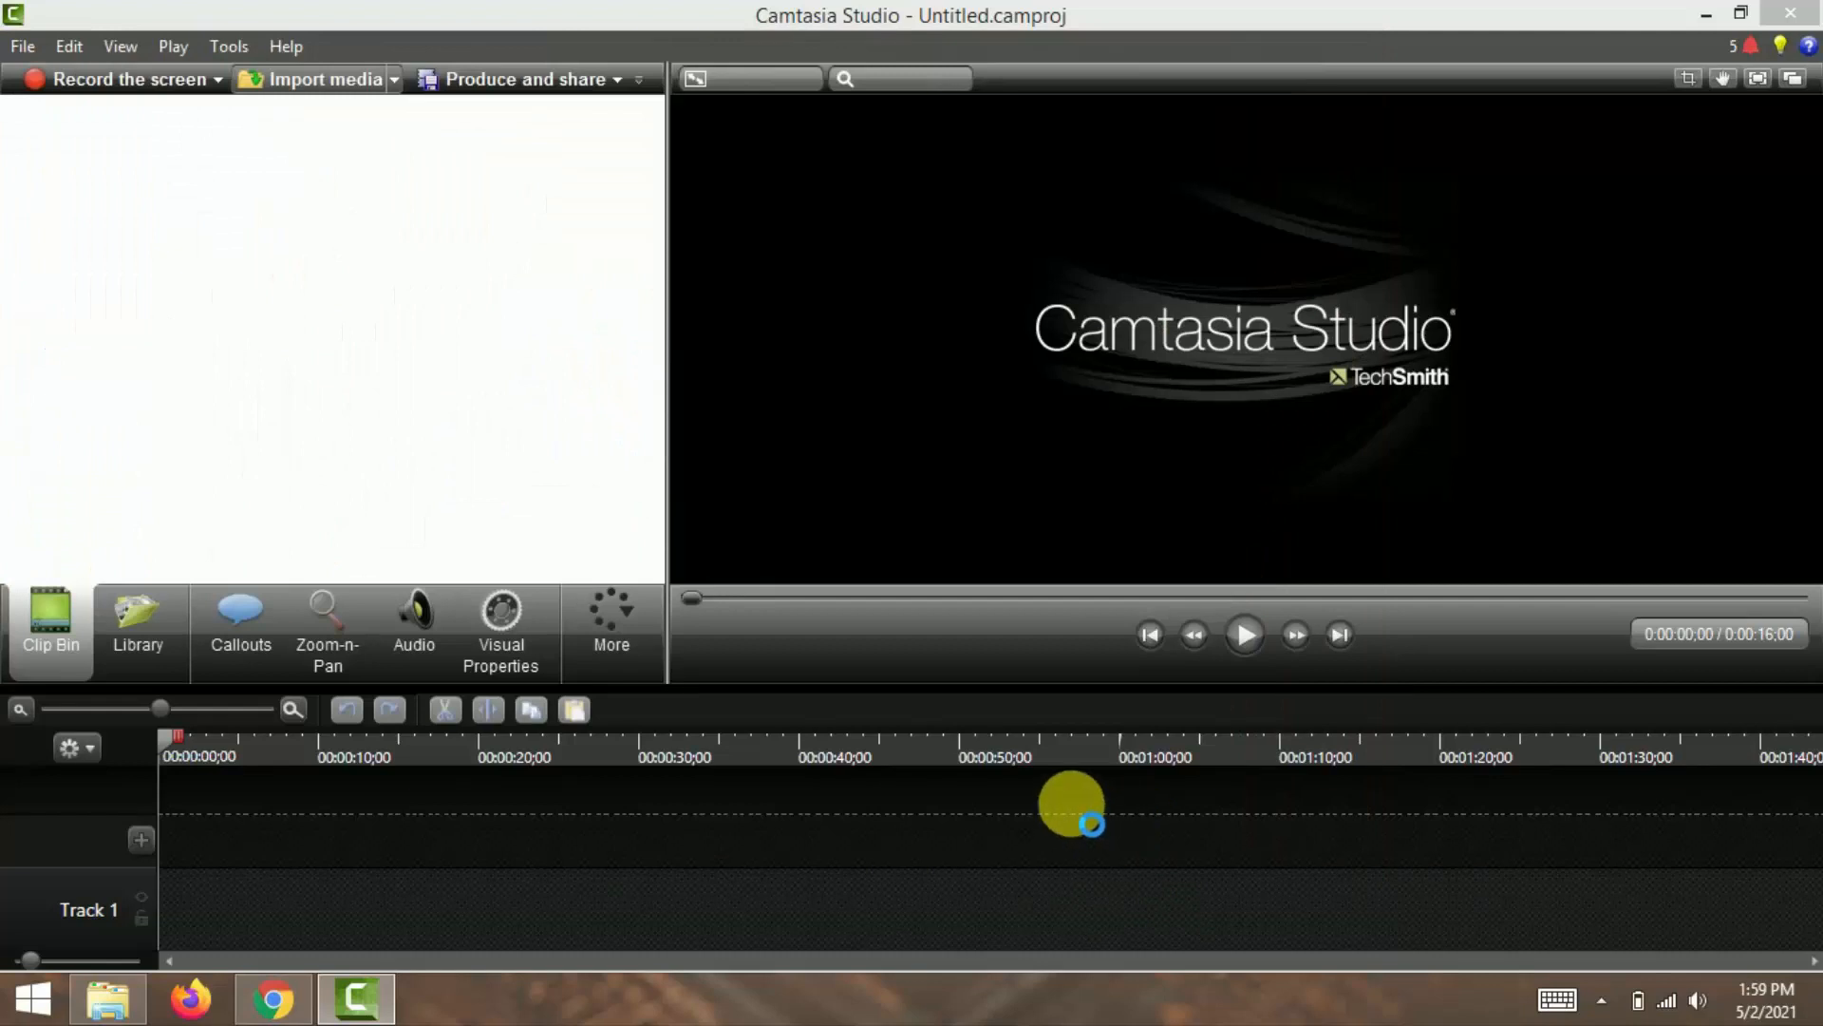
pyautogui.click(1140, 578)
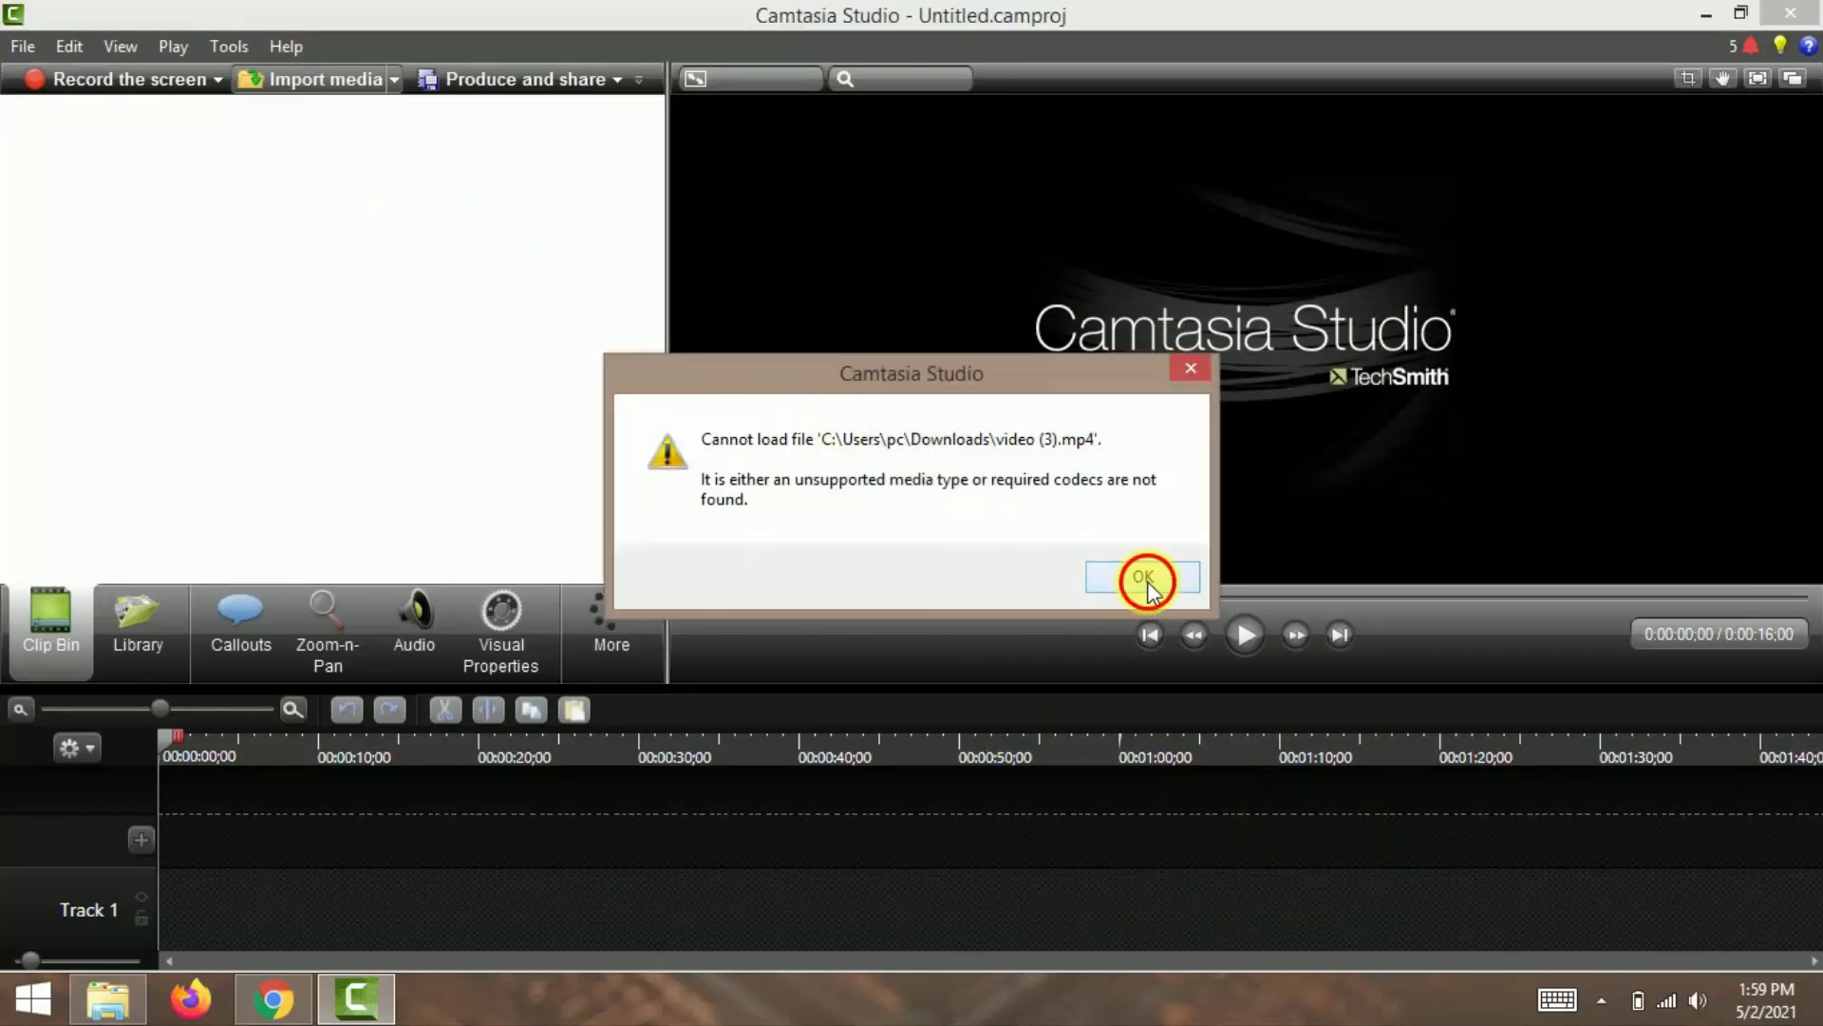
pyautogui.click(1139, 578)
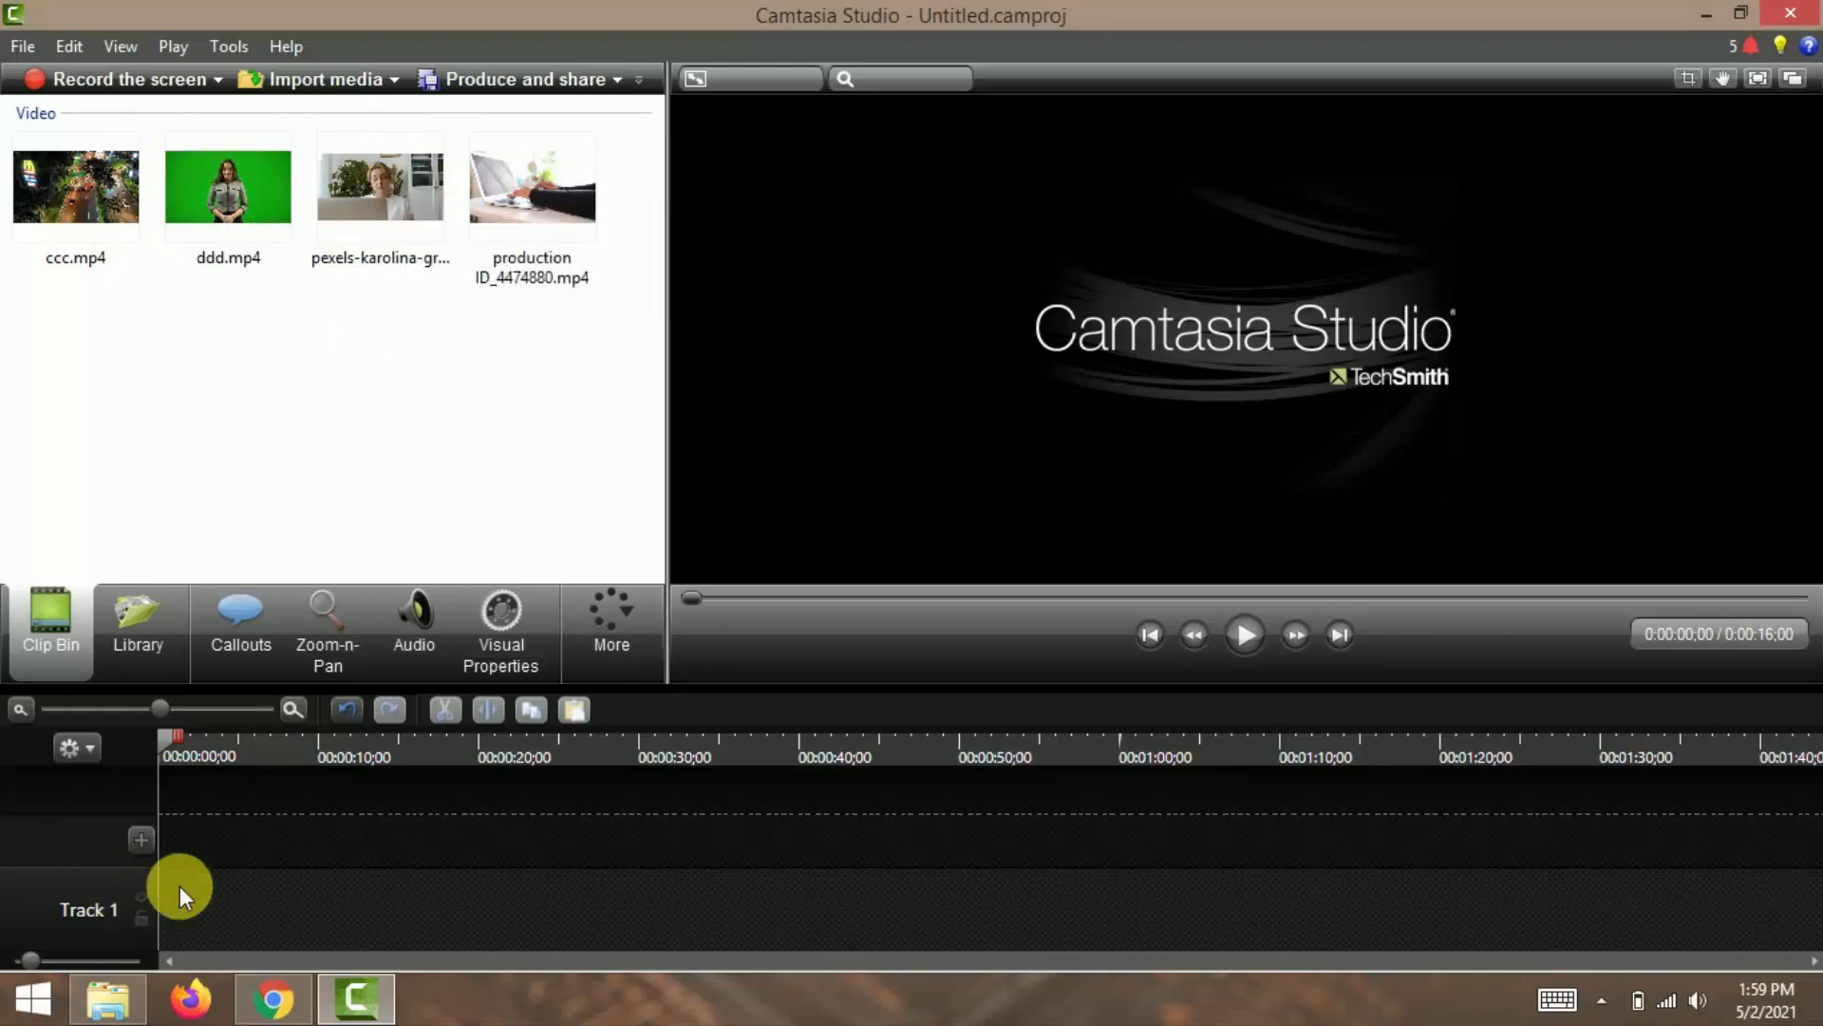
# Step: Place the video of the woman at the laptop at the start of Track 1, with production ID_4474880.mp4 directly after it
pyautogui.moveTo(390, 174); pyautogui.dragTo(207, 900)
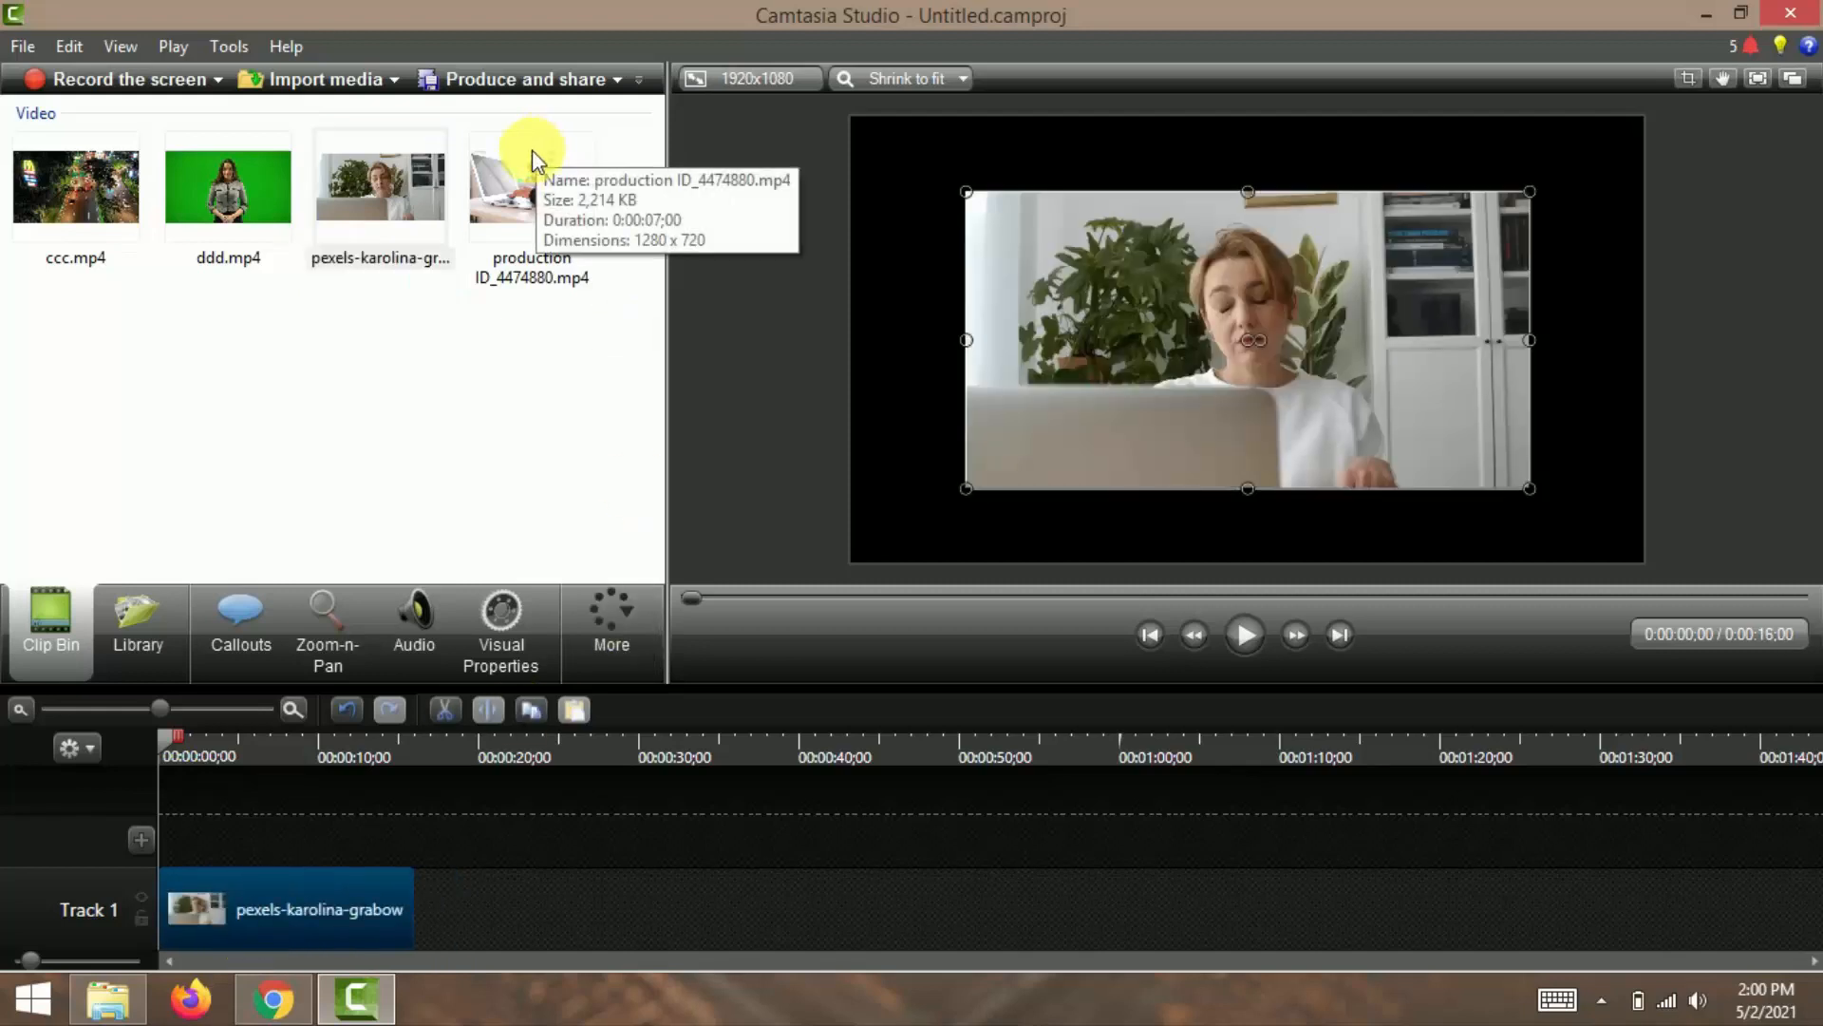
pyautogui.rightClick(358, 175)
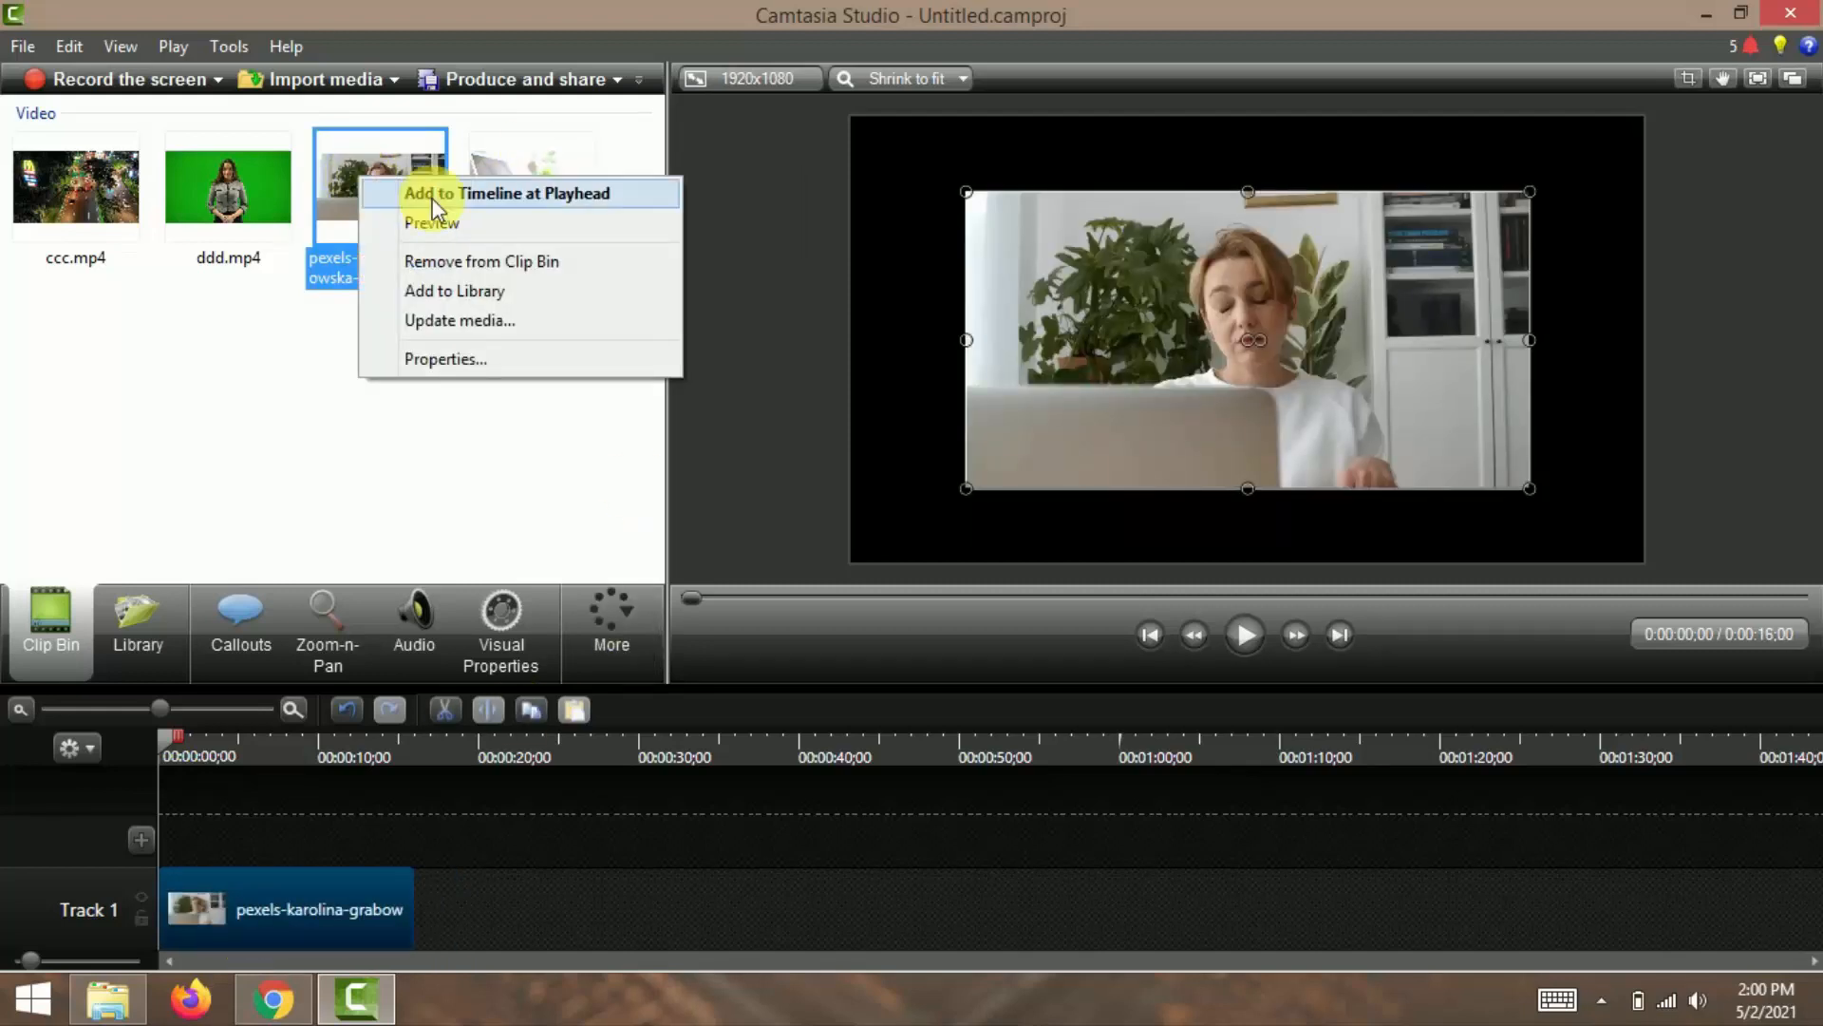
pyautogui.rightClick(488, 156)
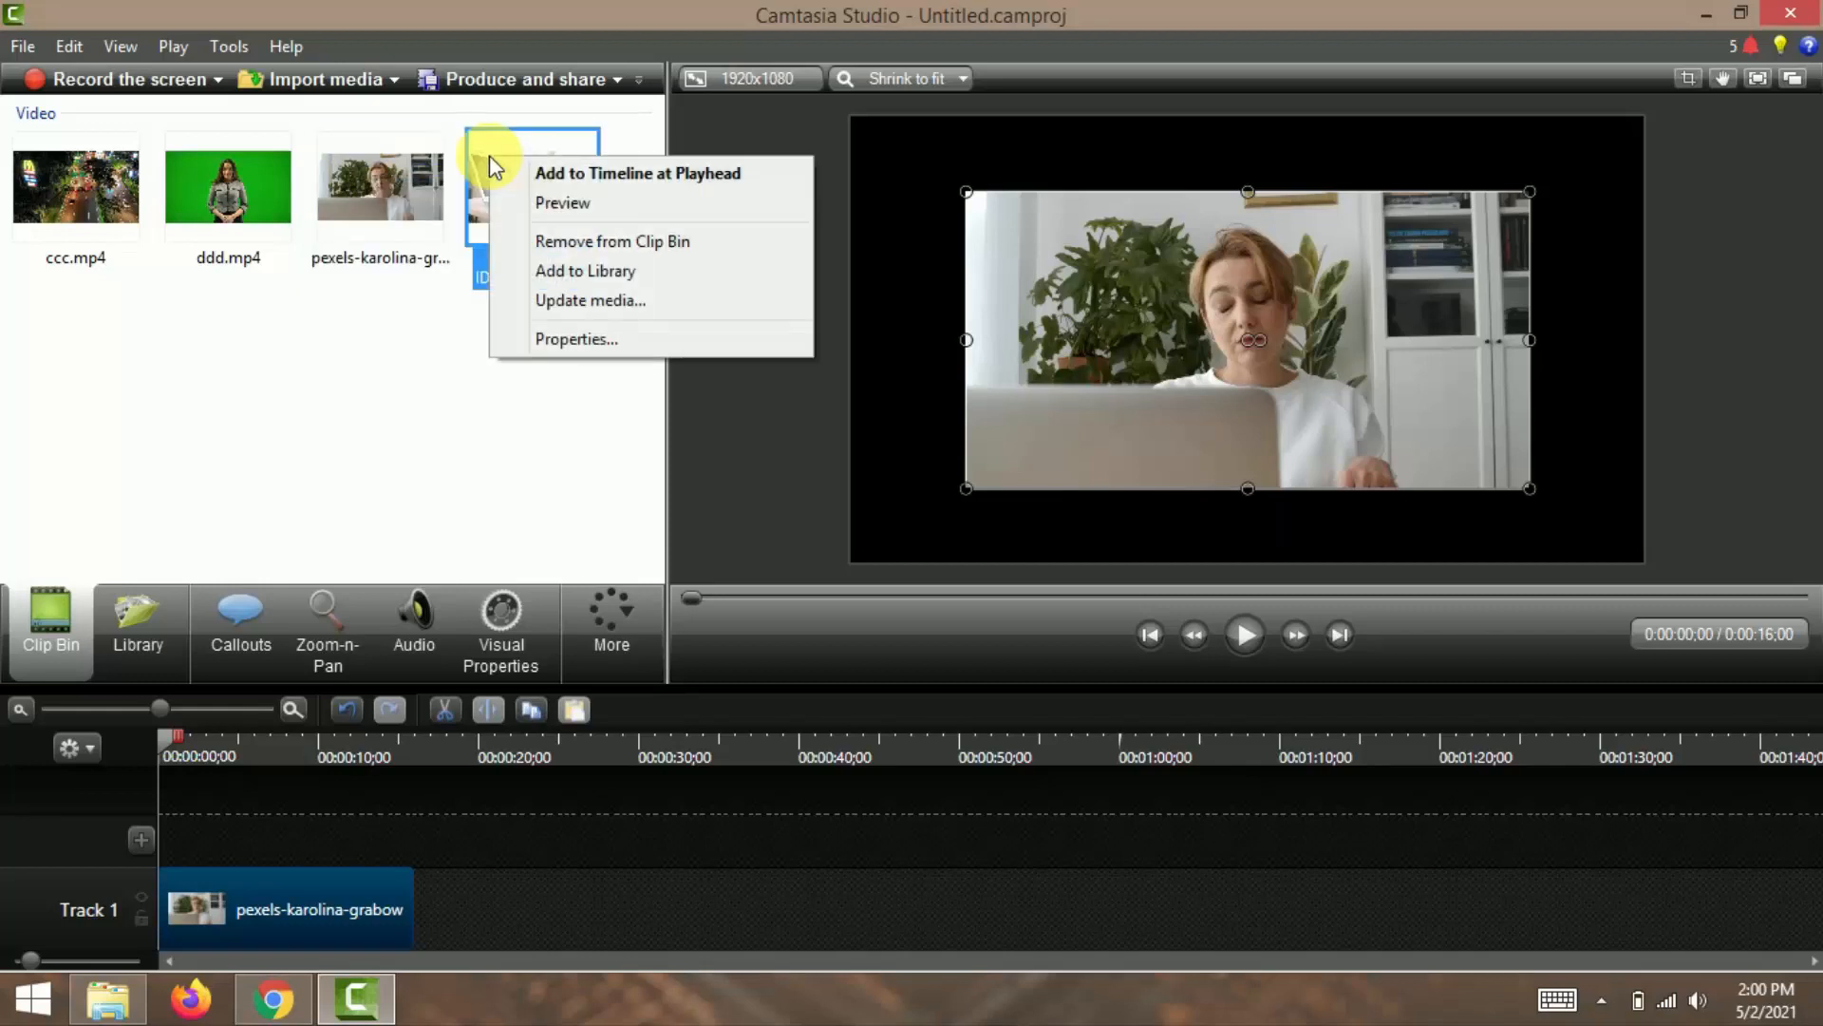
pyautogui.click(543, 180)
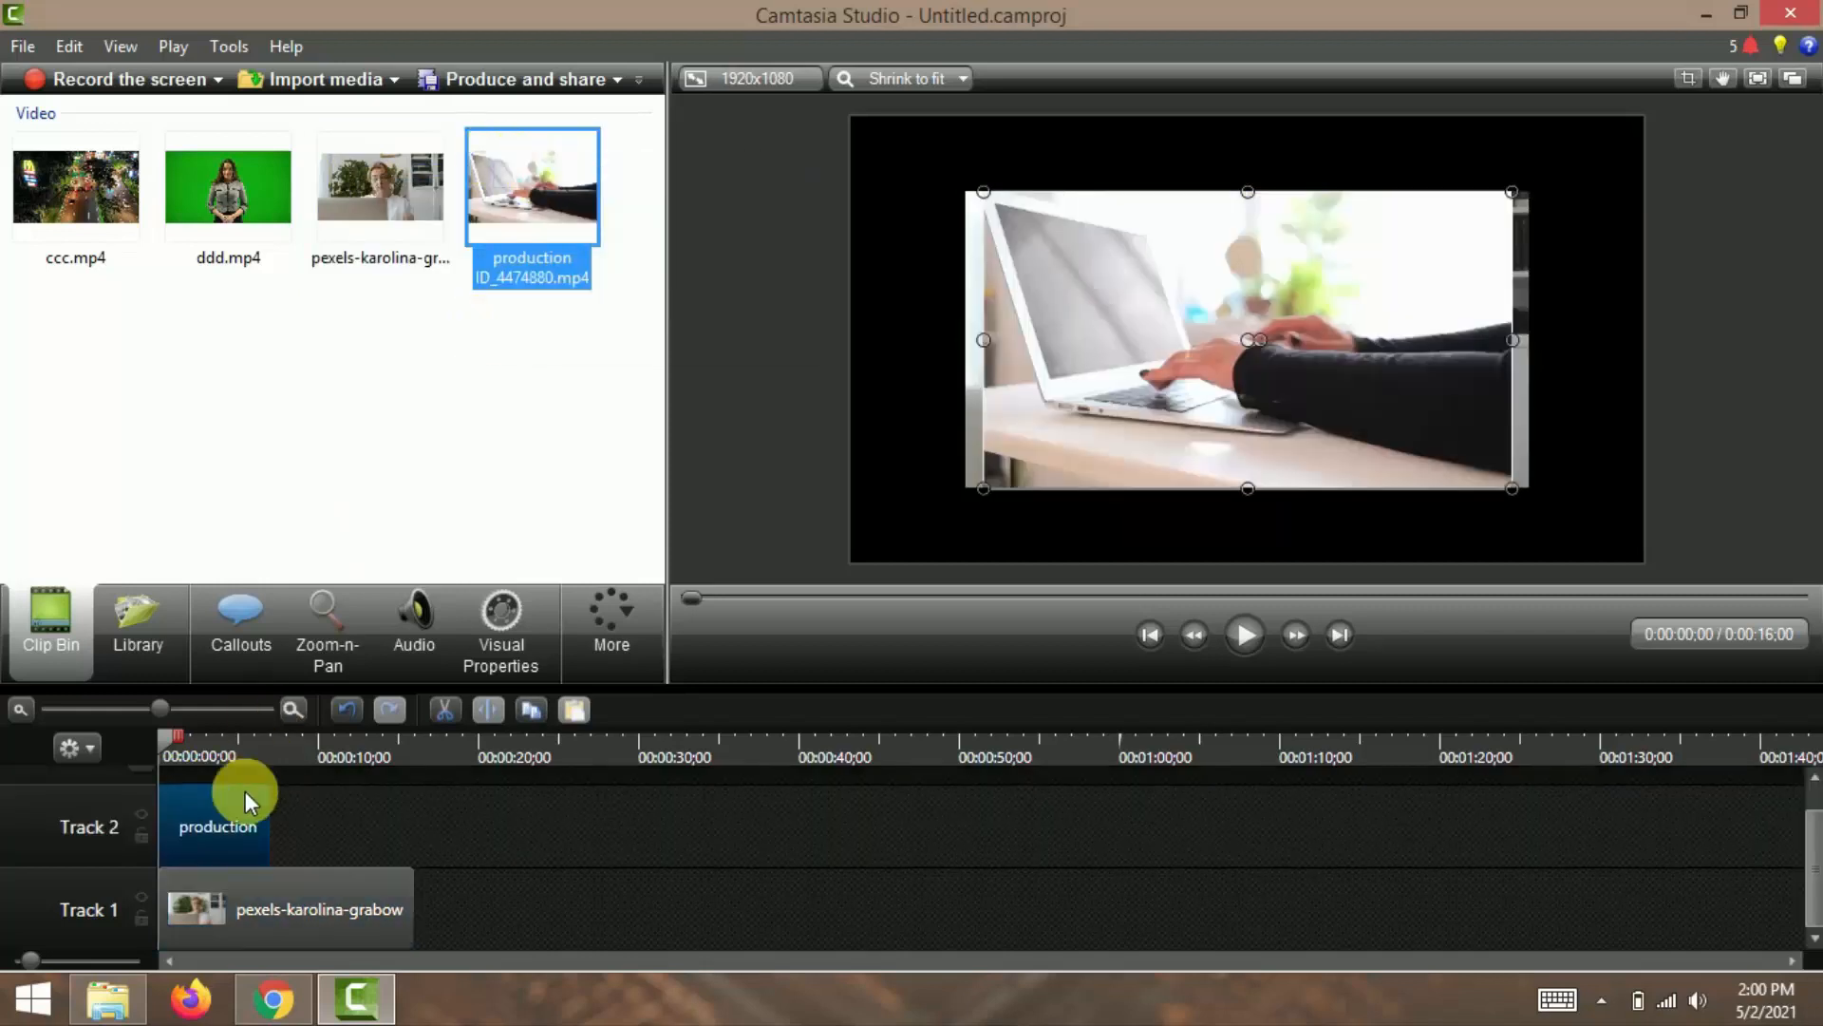
pyautogui.moveTo(245, 790); pyautogui.dragTo(458, 955)
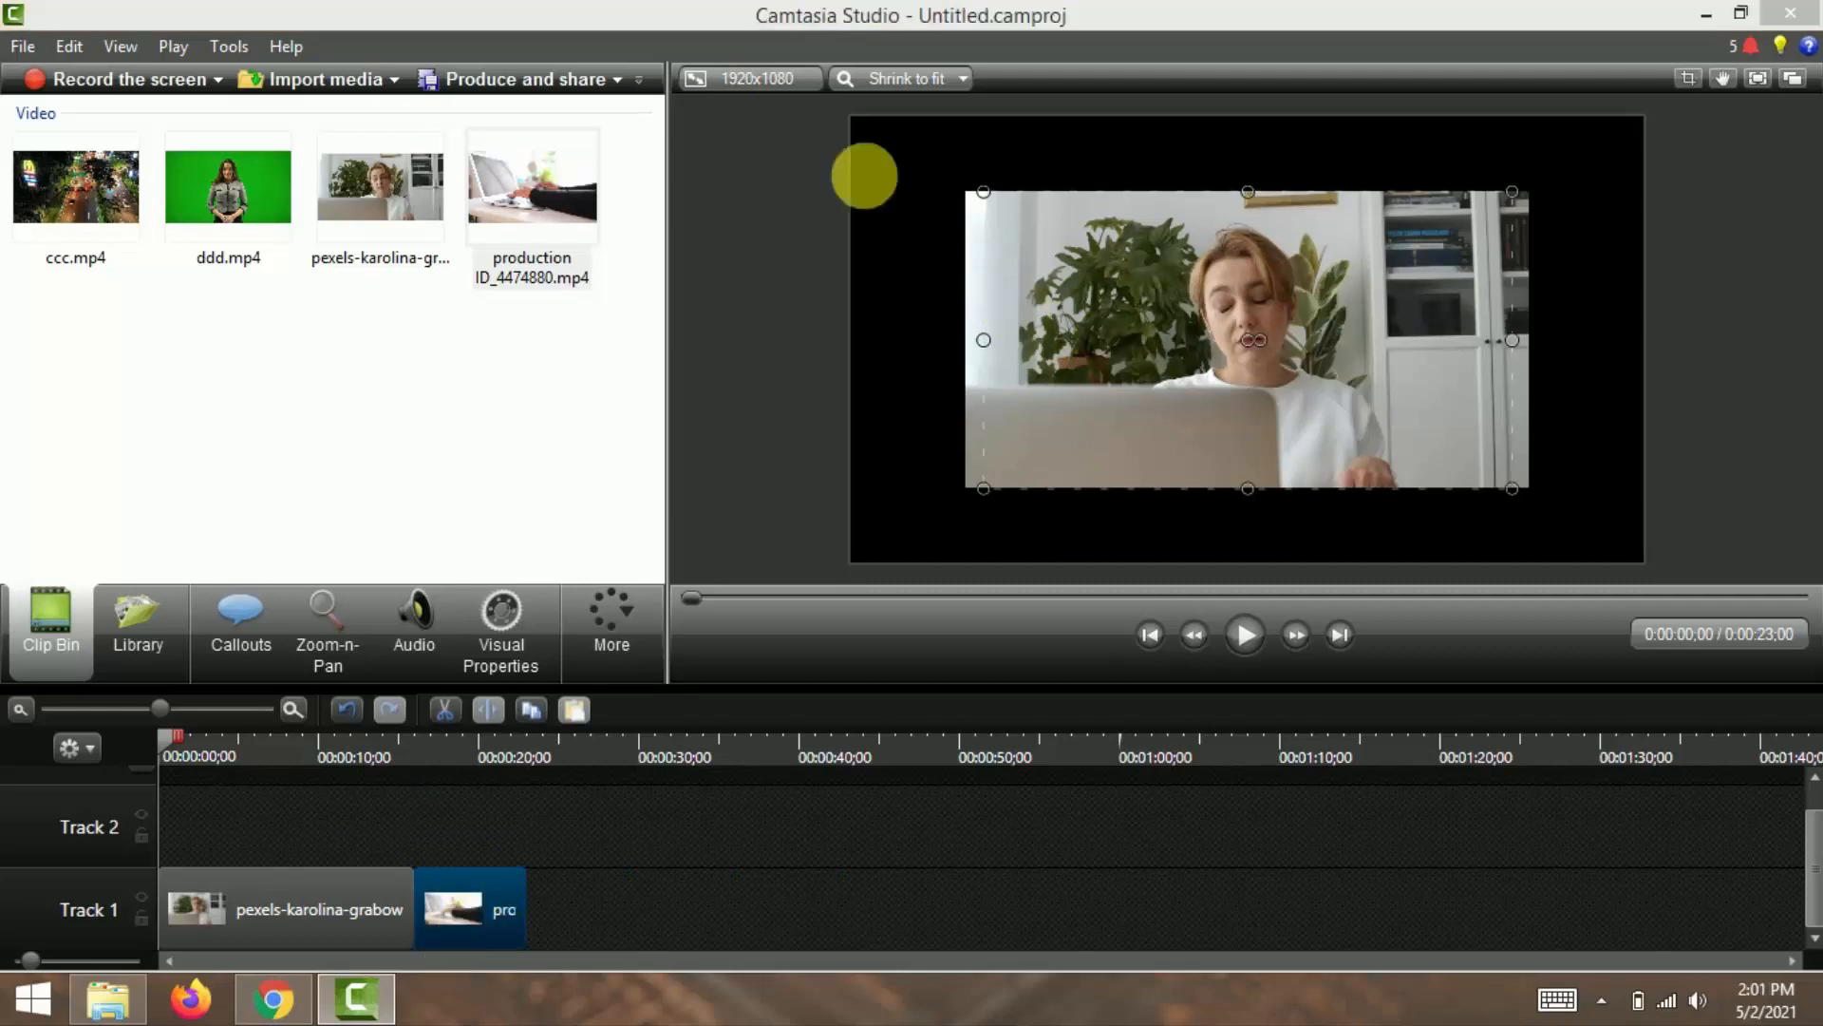
# Step: Try custom editing dimensions with a width of 889, keeping the aspect ratio
pyautogui.click(789, 81)
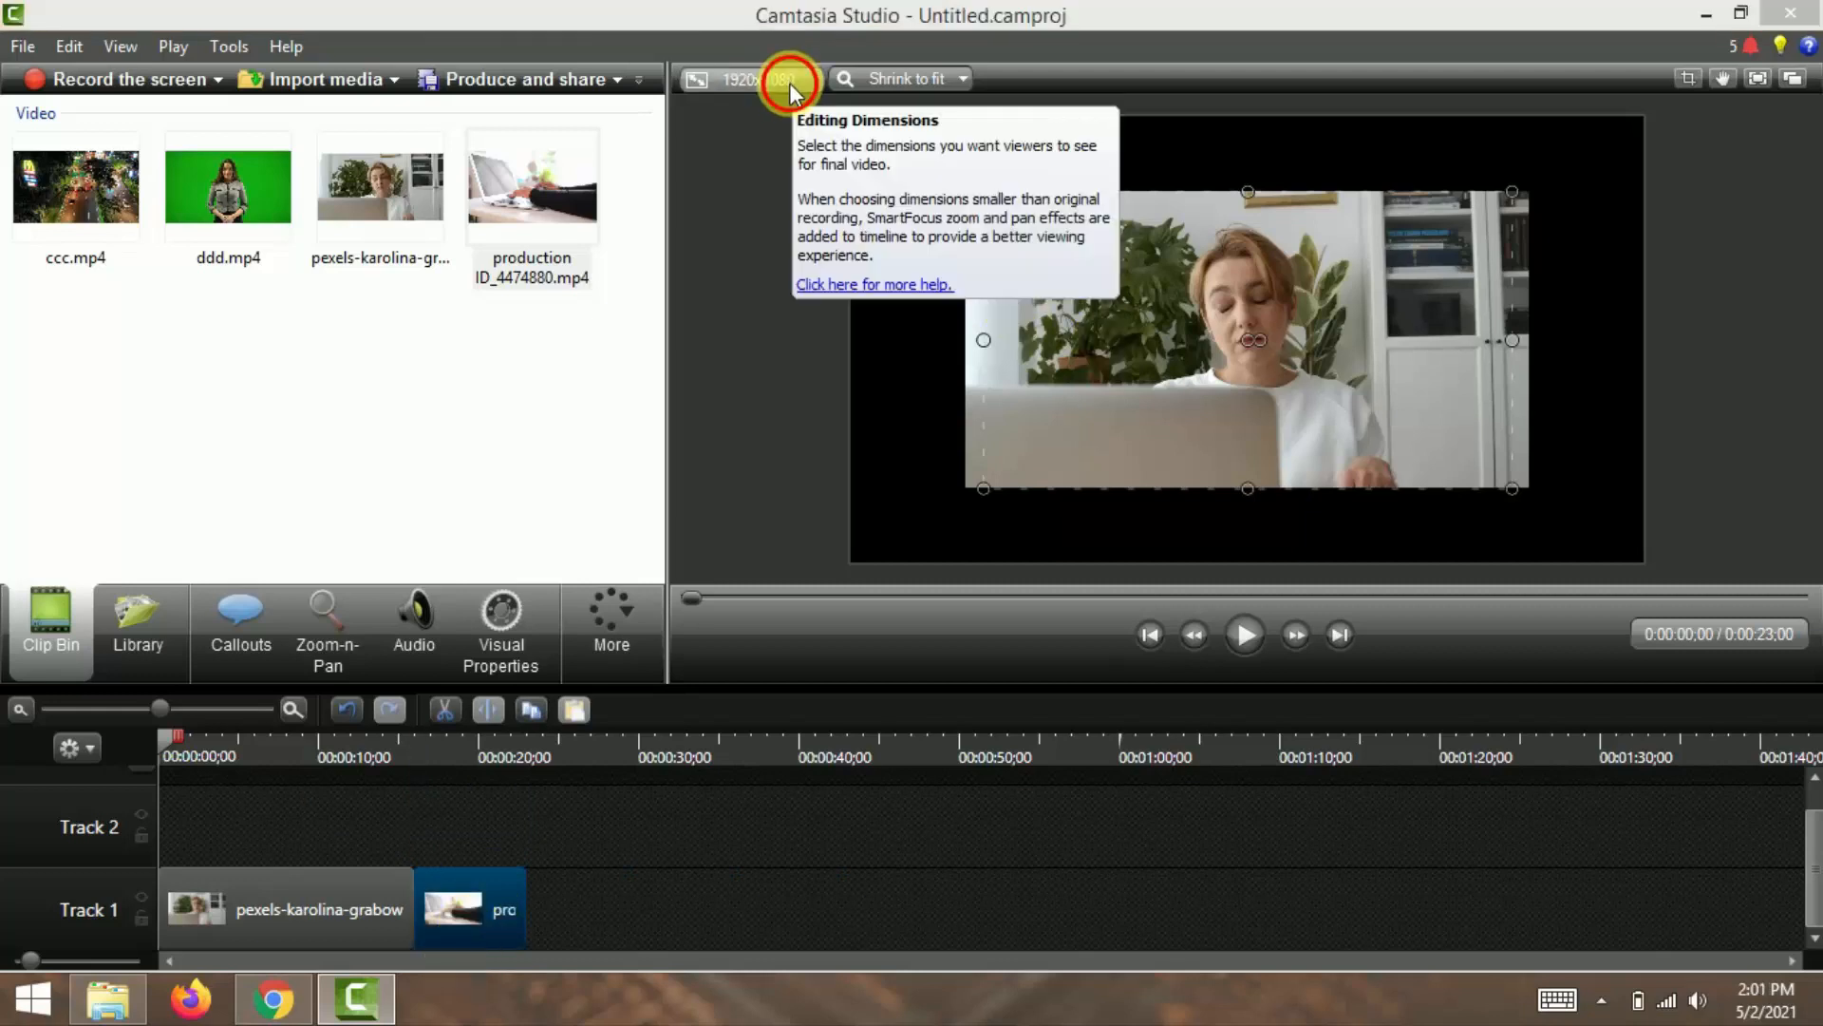
pyautogui.click(726, 76)
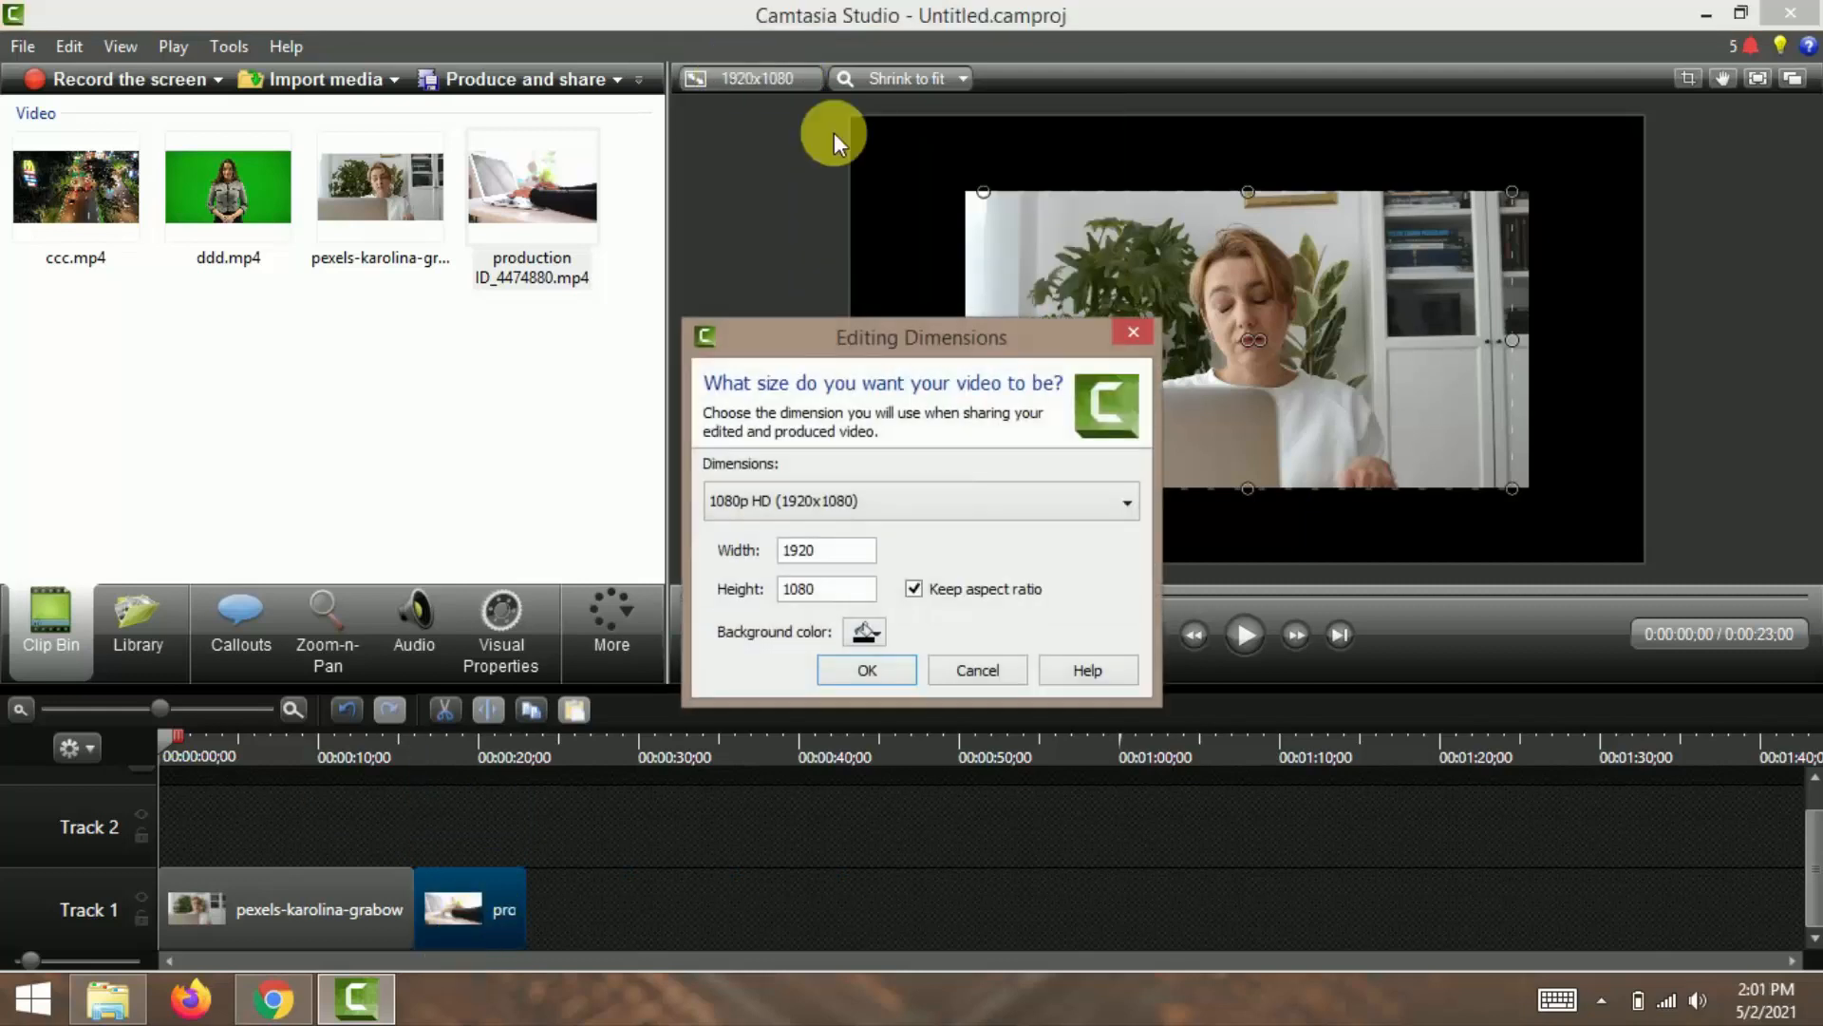
pyautogui.click(1102, 504)
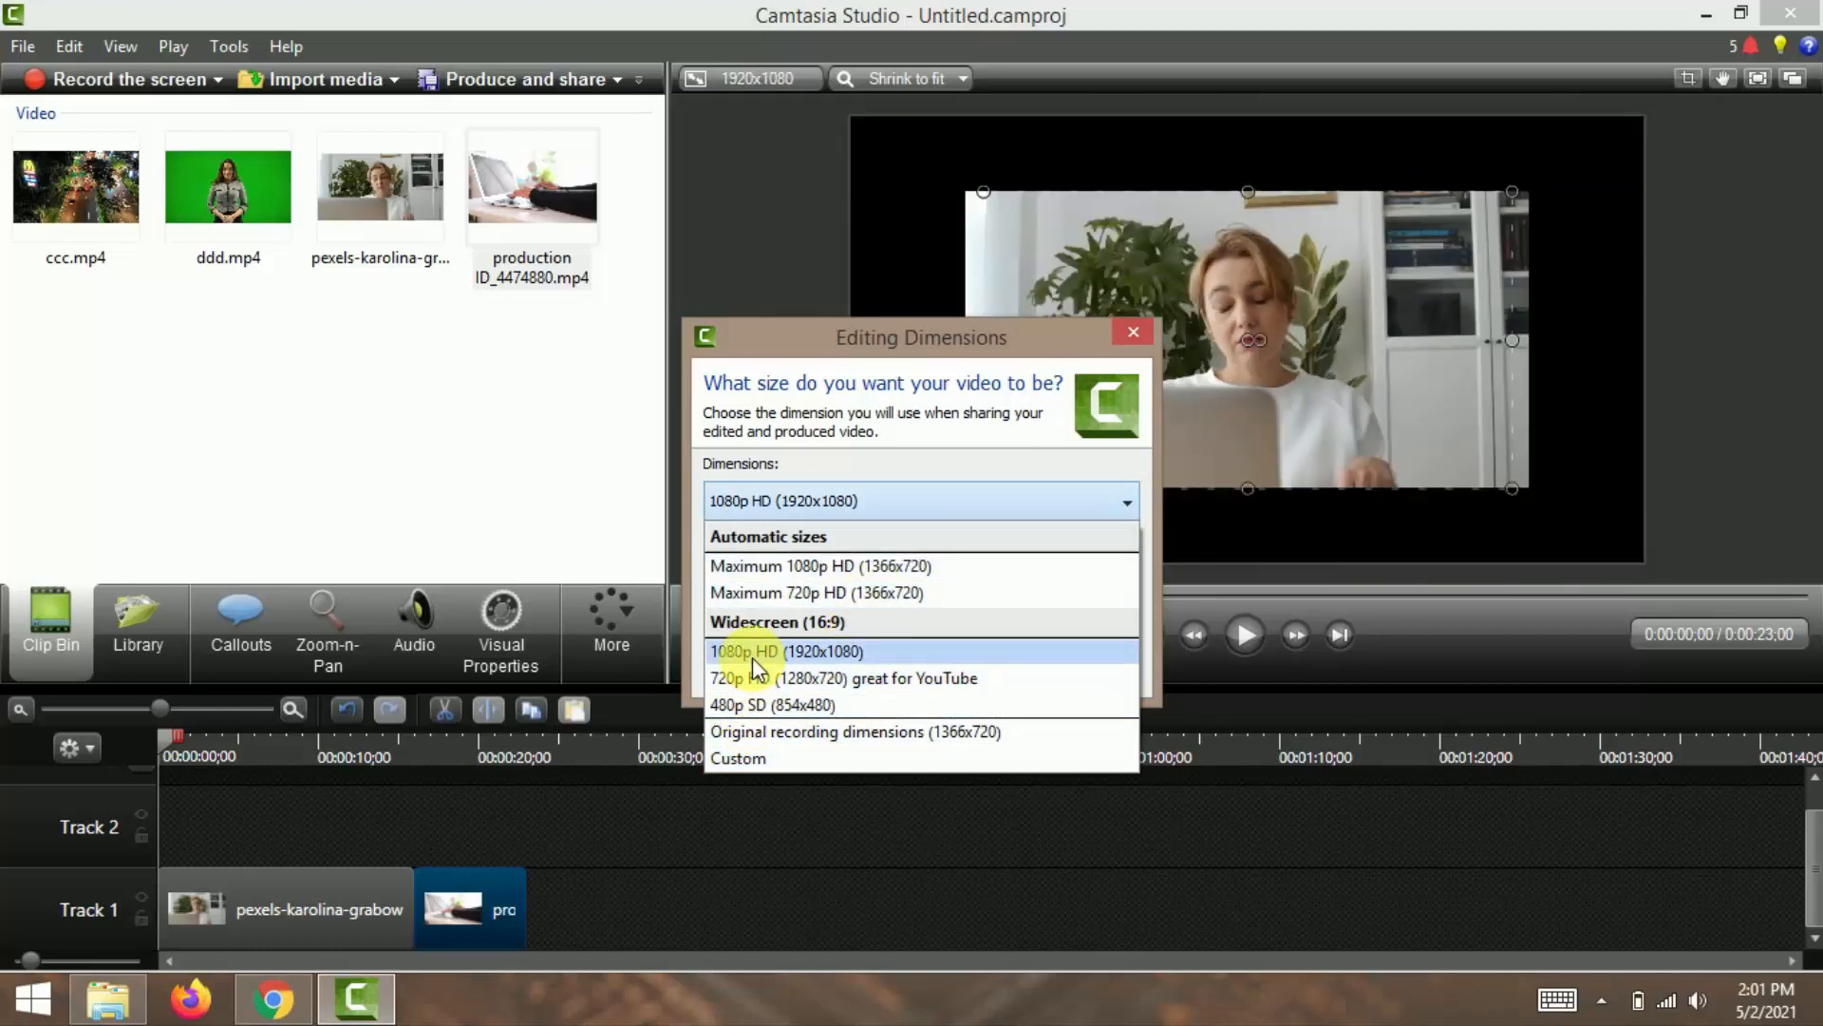
pyautogui.click(733, 757)
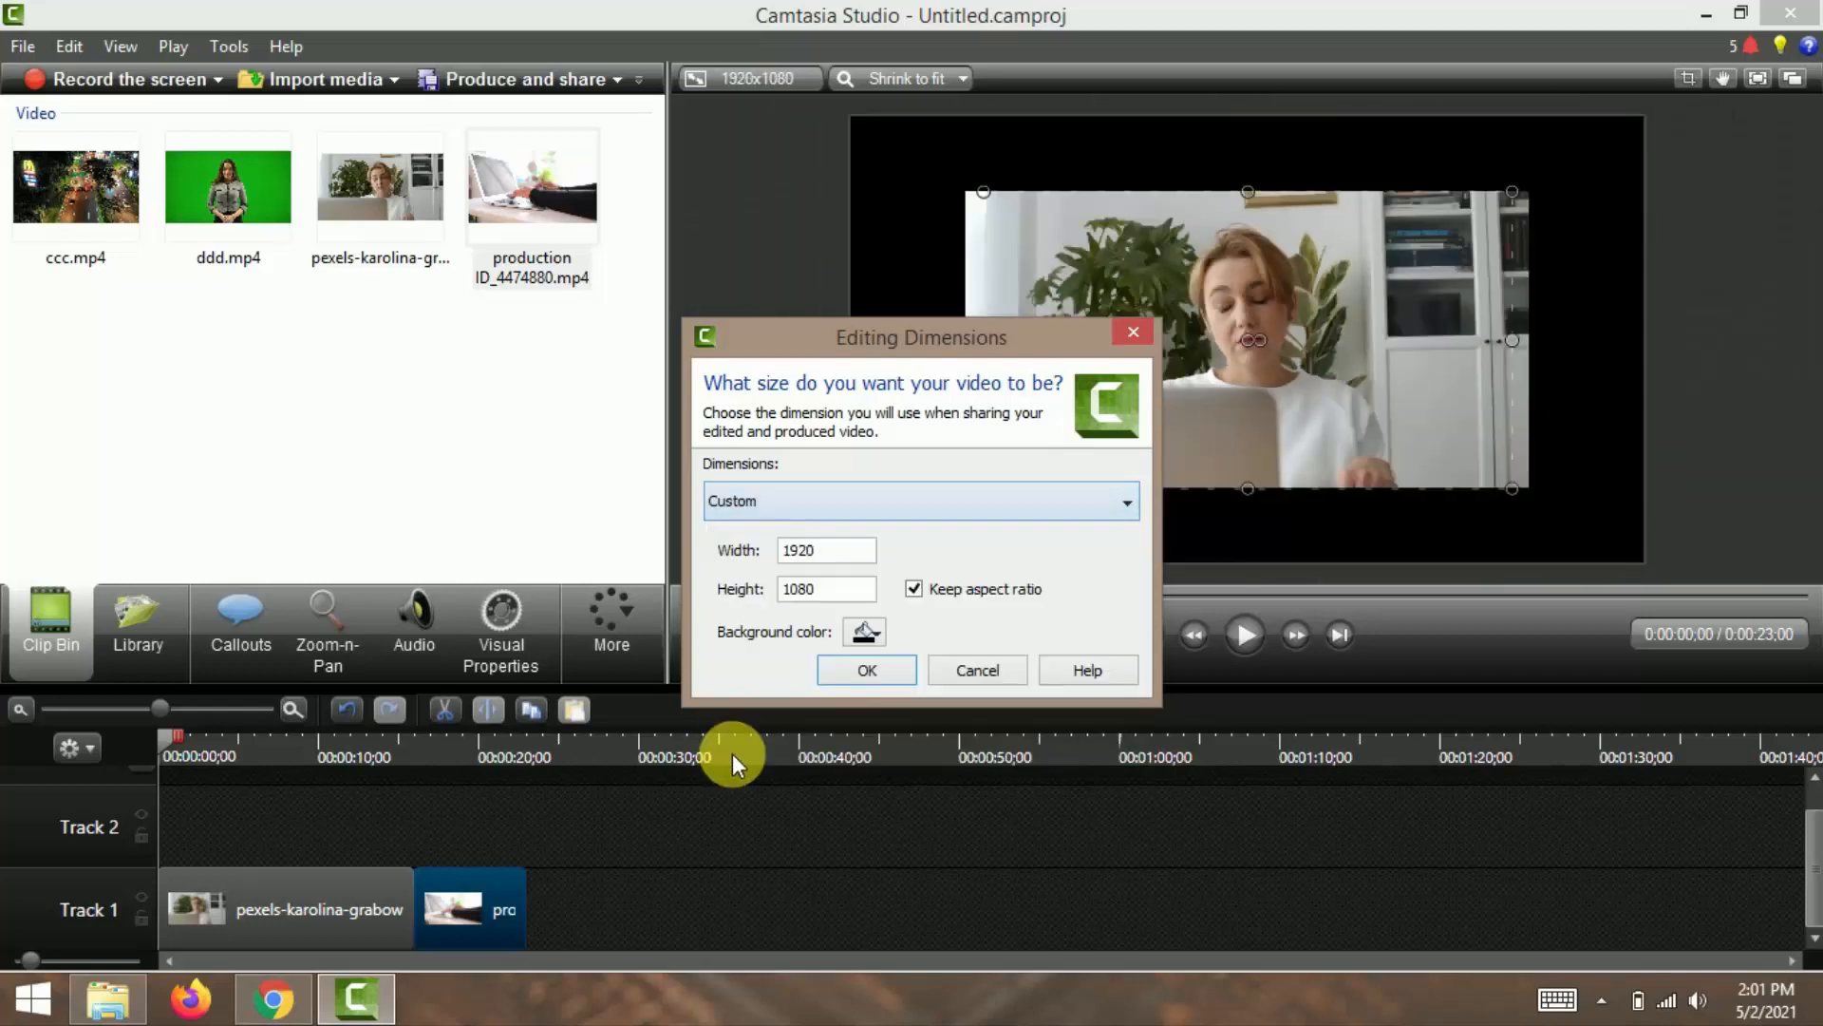
pyautogui.moveTo(838, 550); pyautogui.dragTo(777, 556)
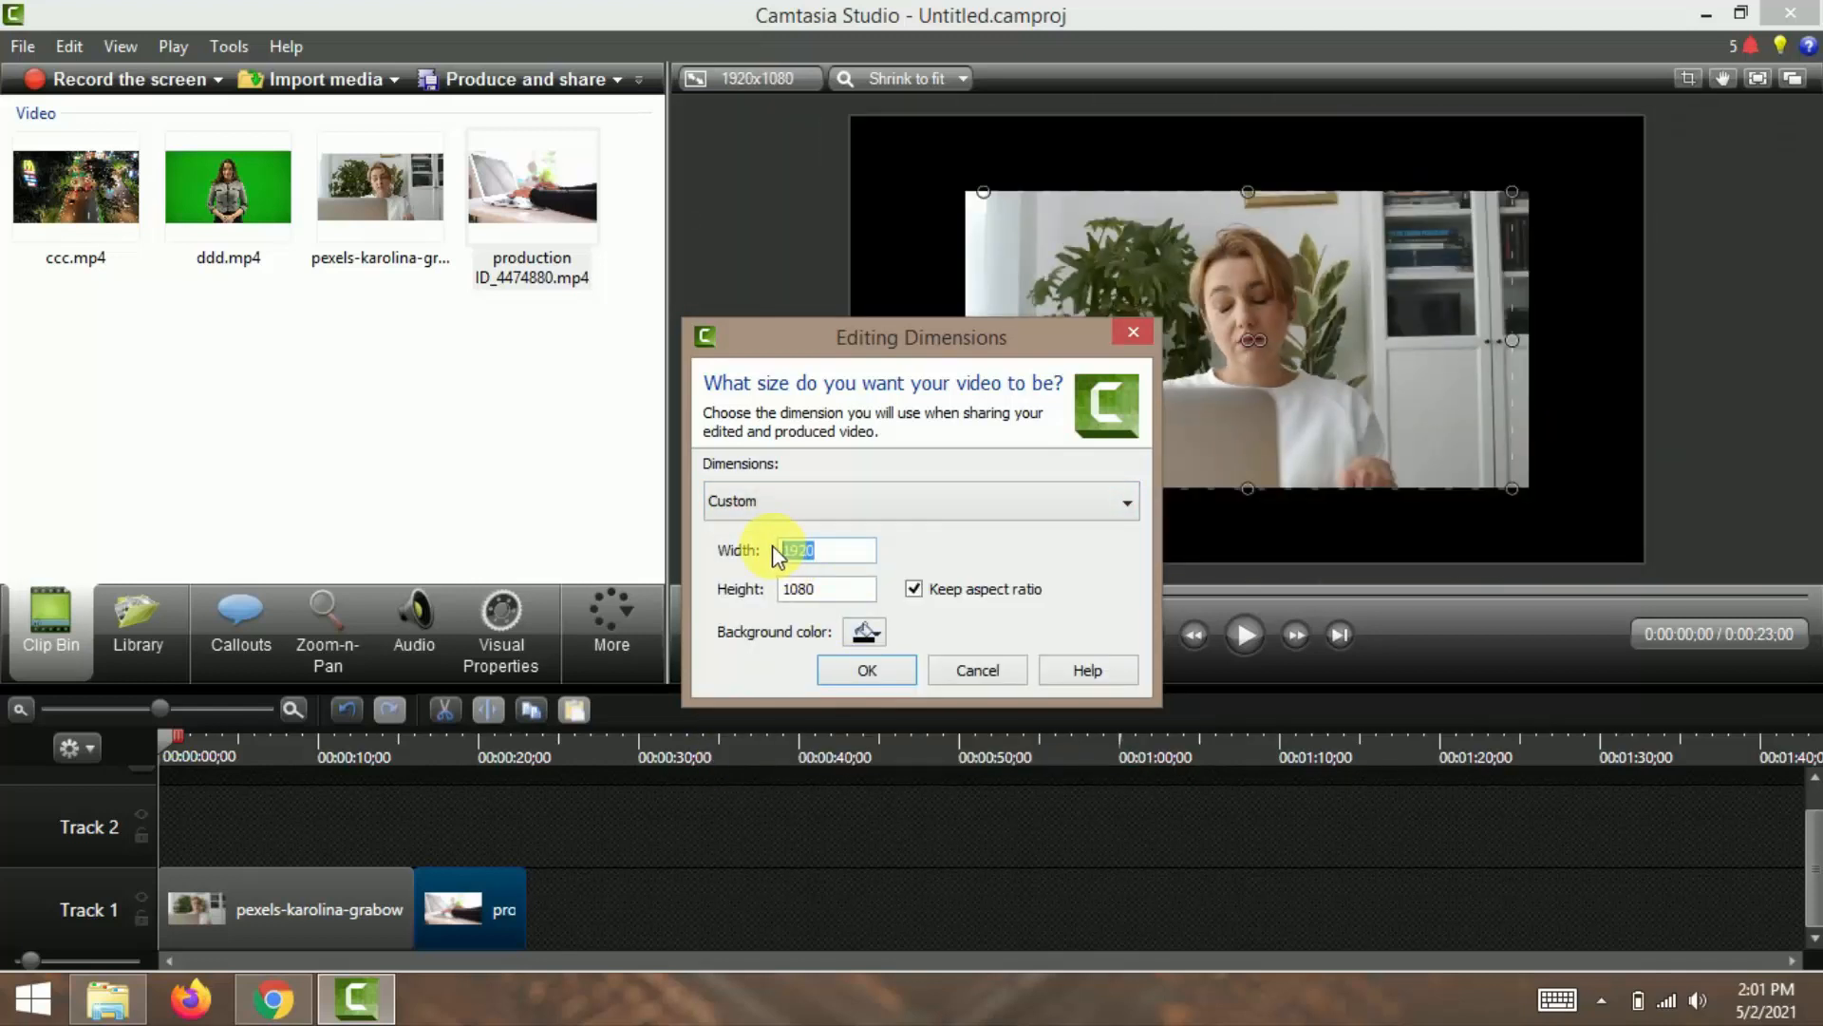
pyautogui.write('889')
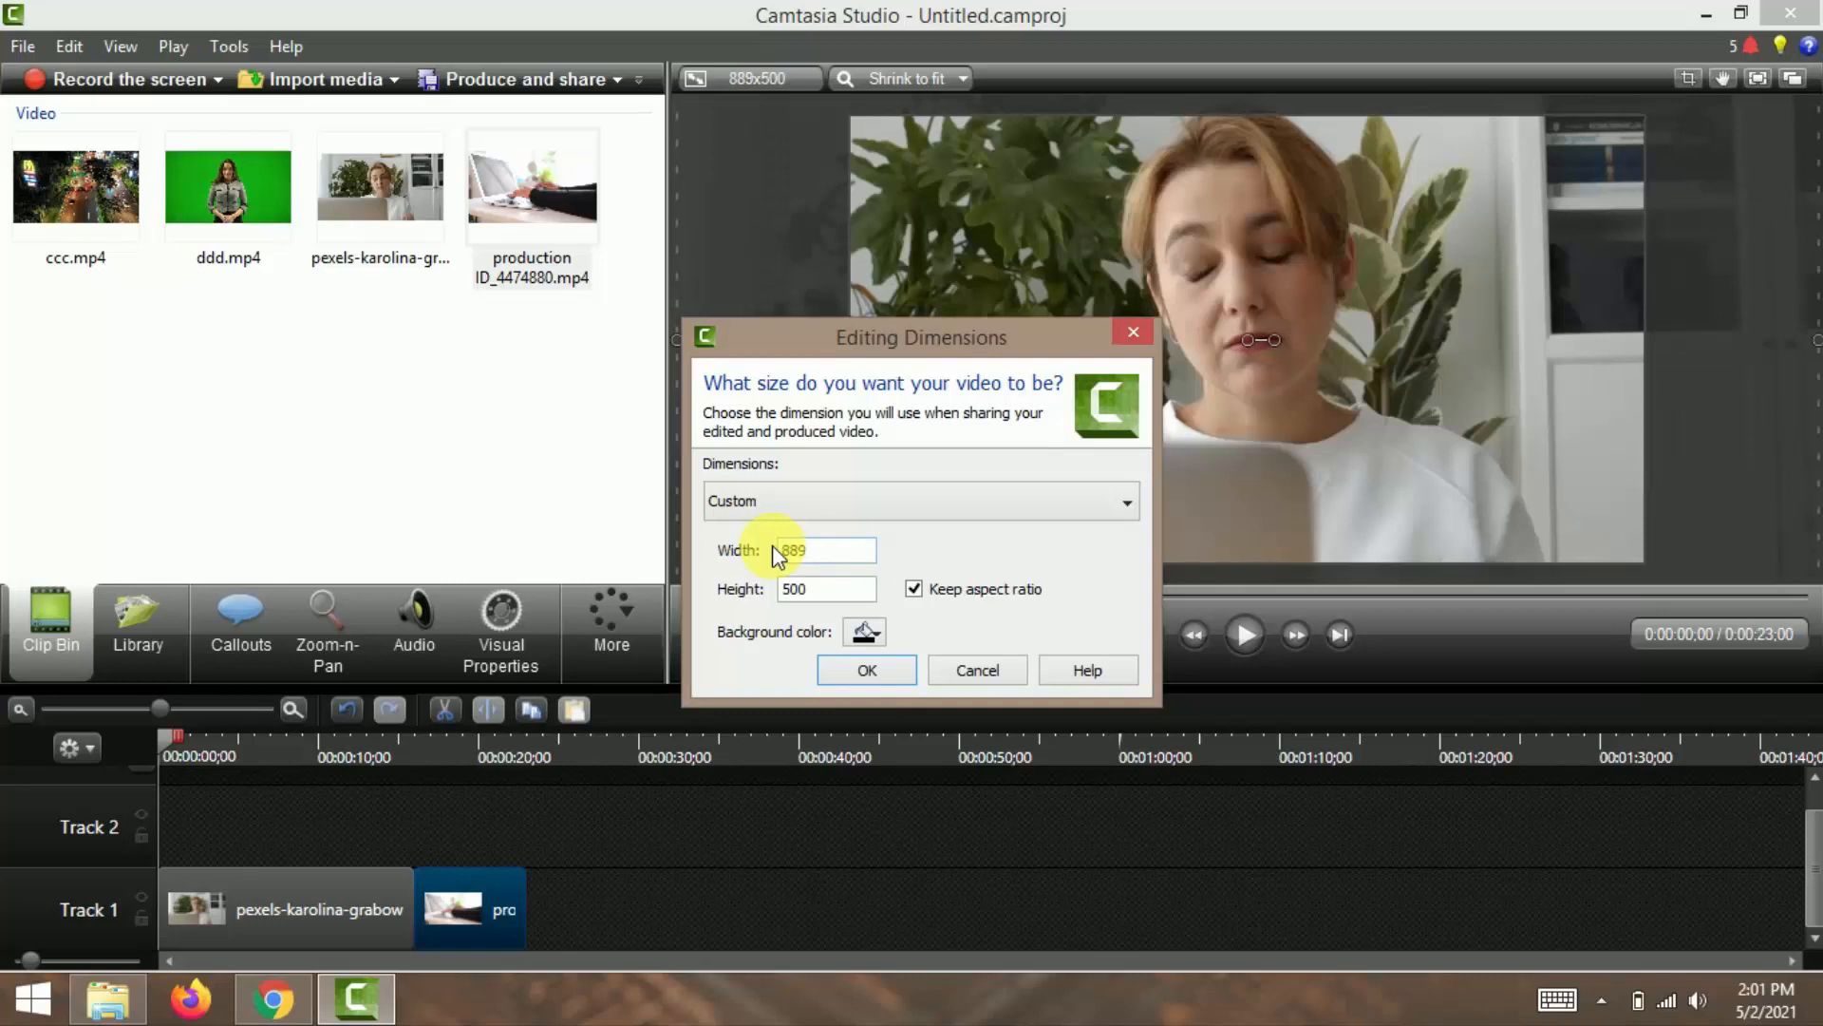
# Step: Set the editing dimensions to the 1080p HD (1920x1080) preset
pyautogui.click(1126, 504)
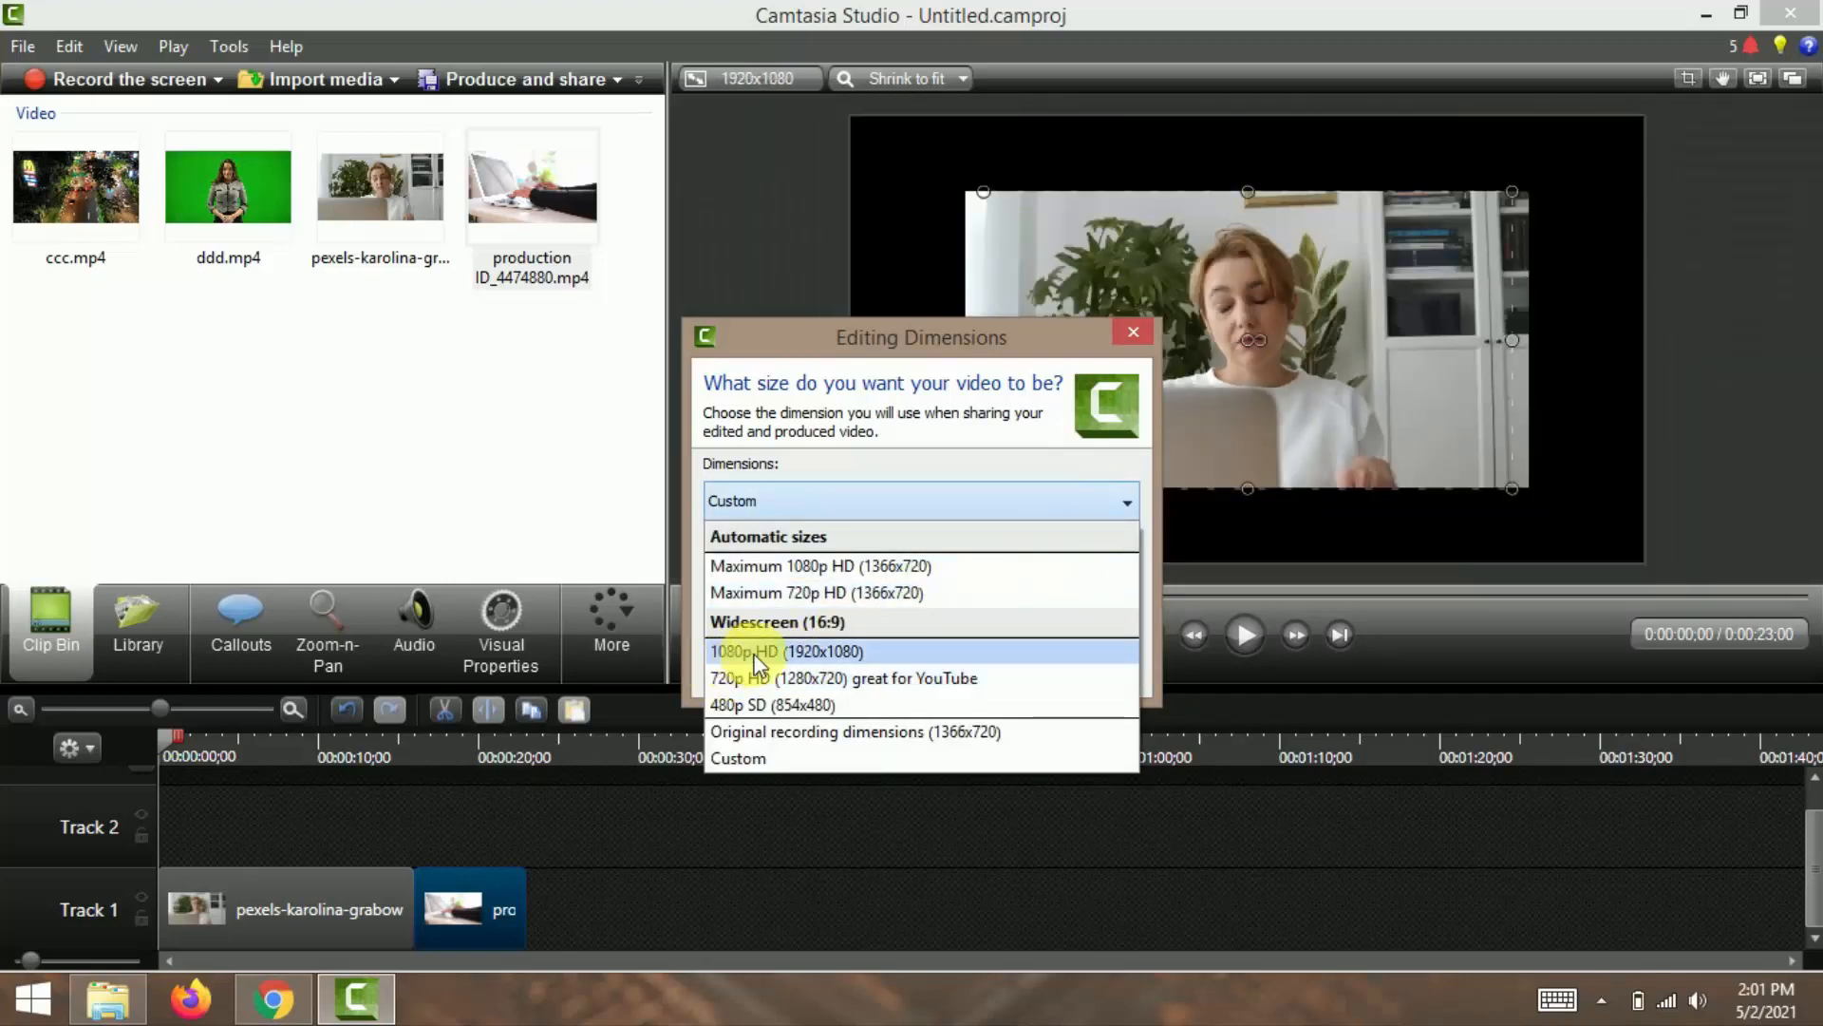
pyautogui.click(799, 652)
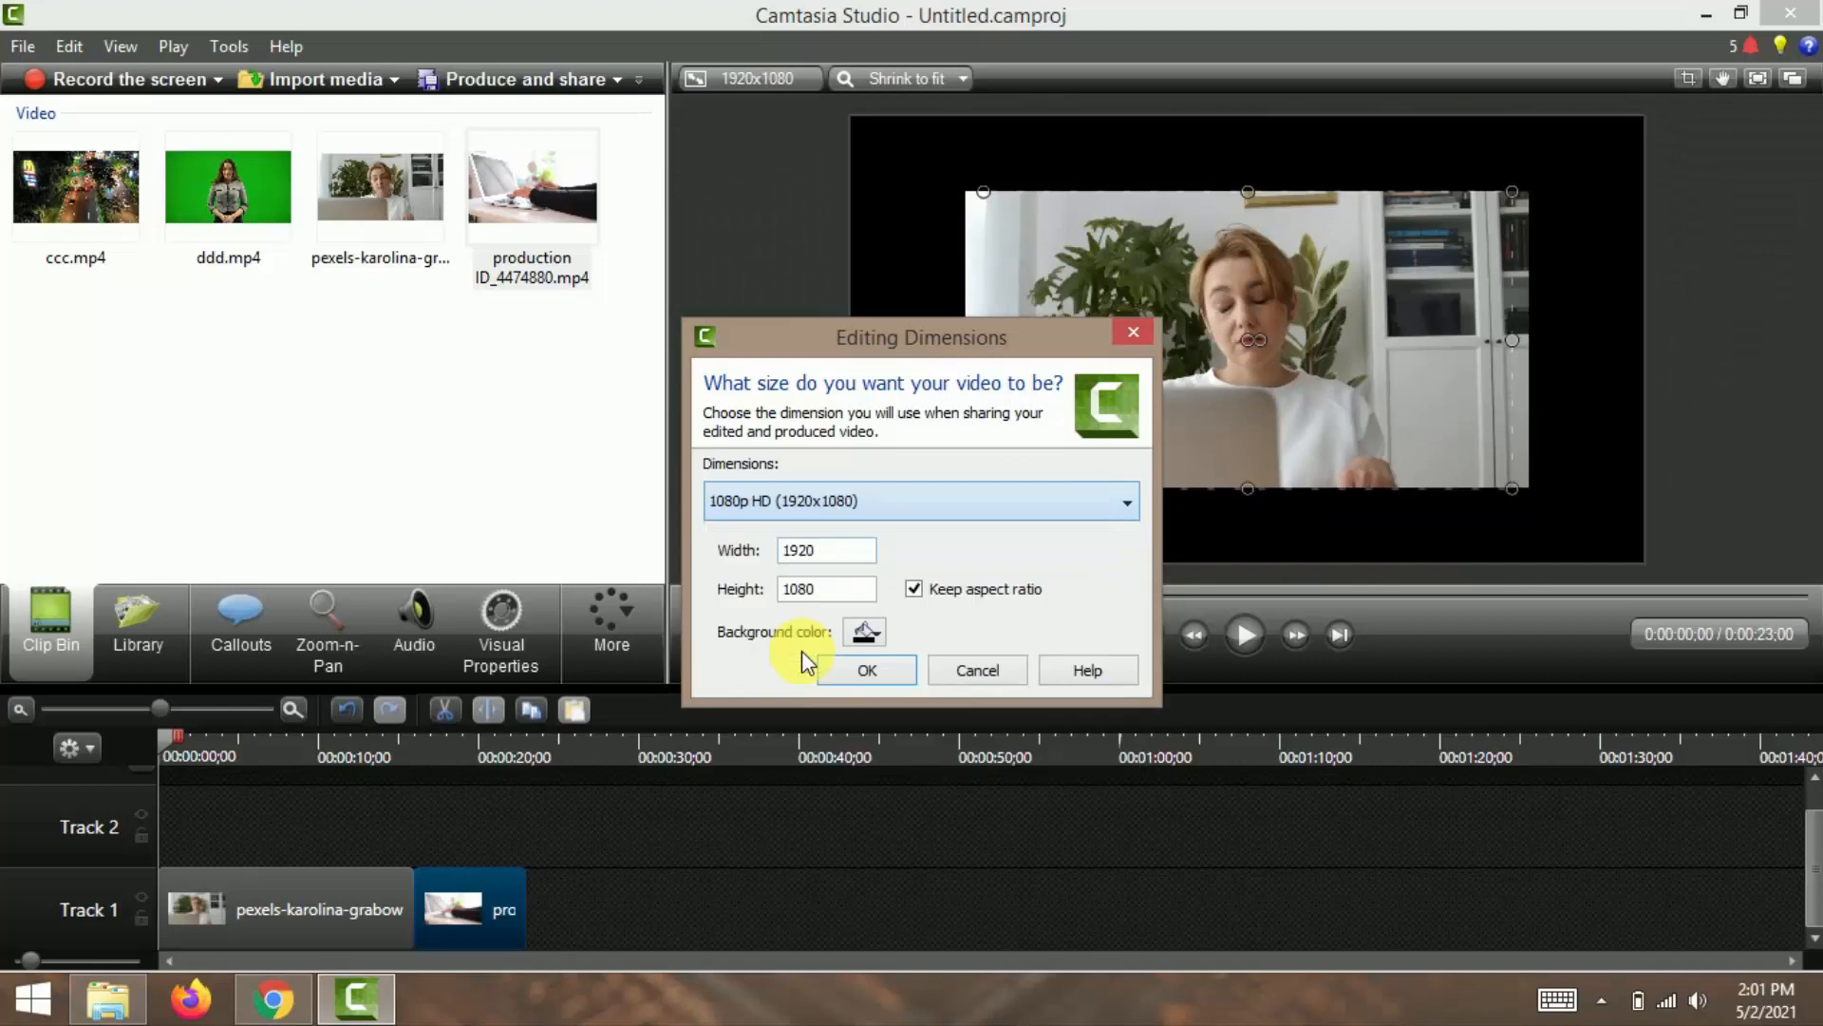
pyautogui.click(867, 670)
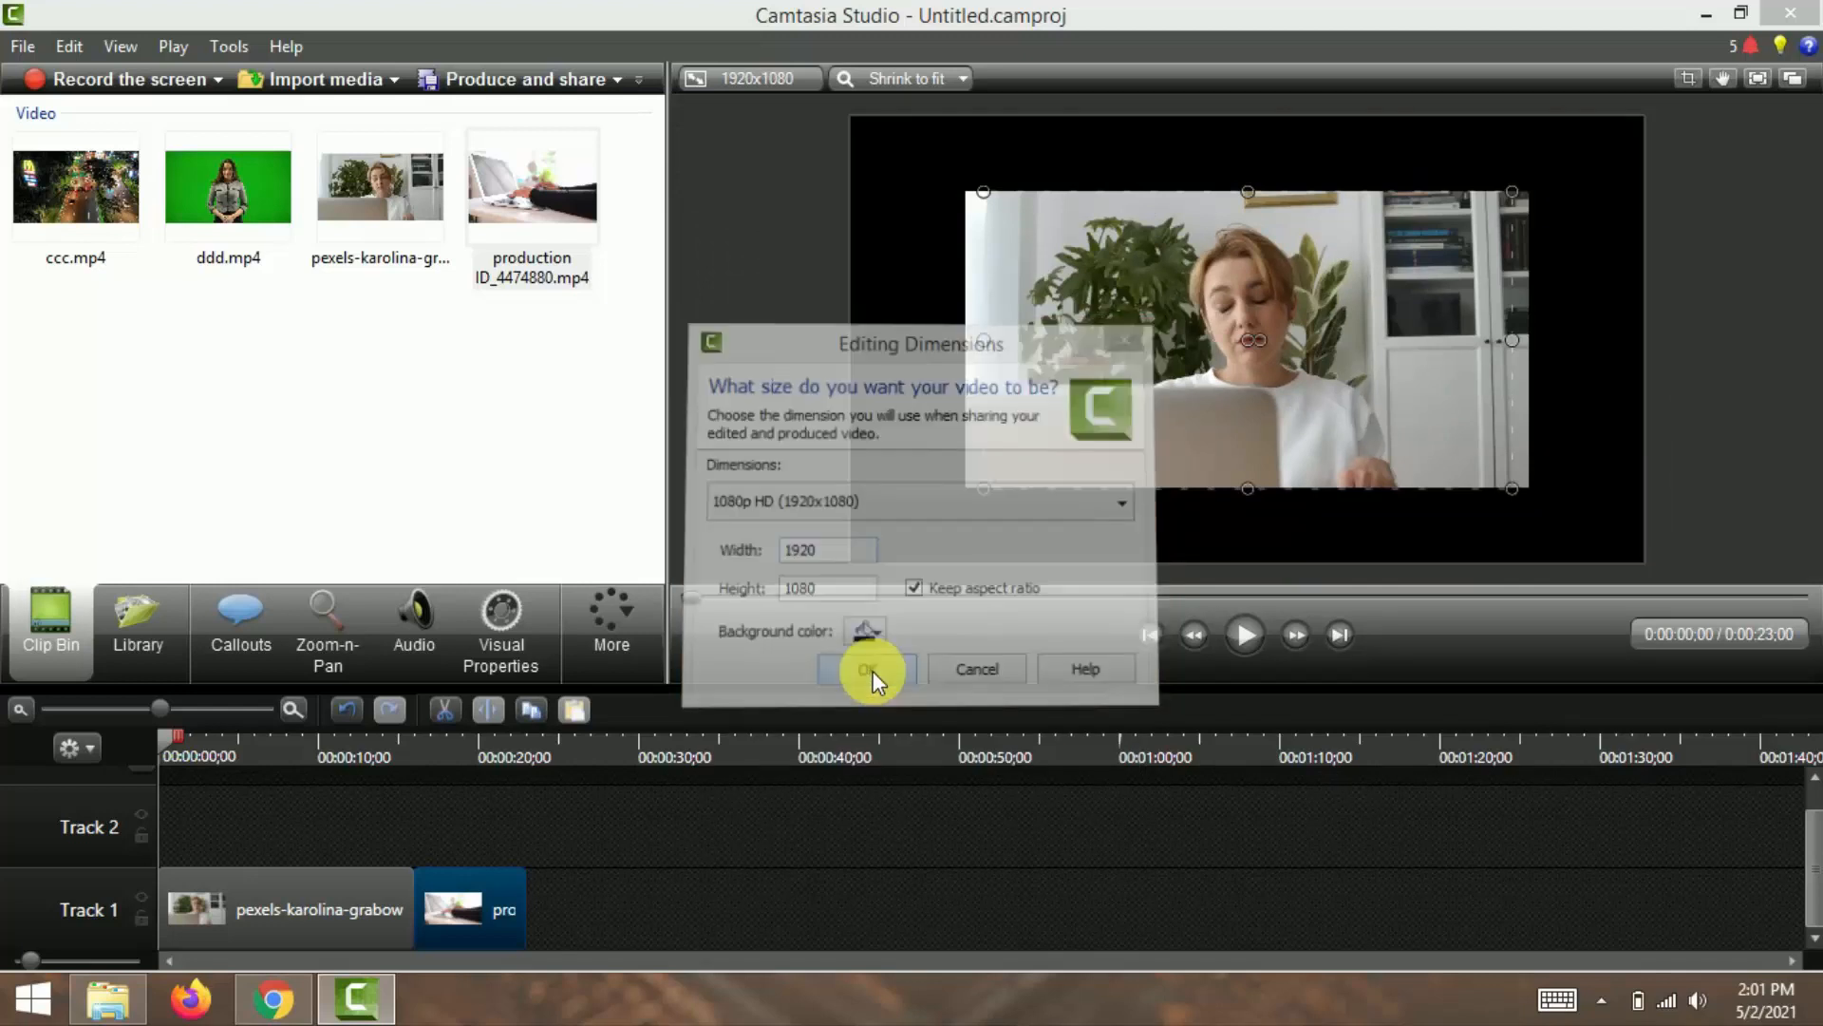
# Step: Reposition and enlarge both Track 1 clips, the woman at the laptop and the typing hands, so each fills the canvas
pyautogui.moveTo(1158, 352); pyautogui.dragTo(1076, 294)
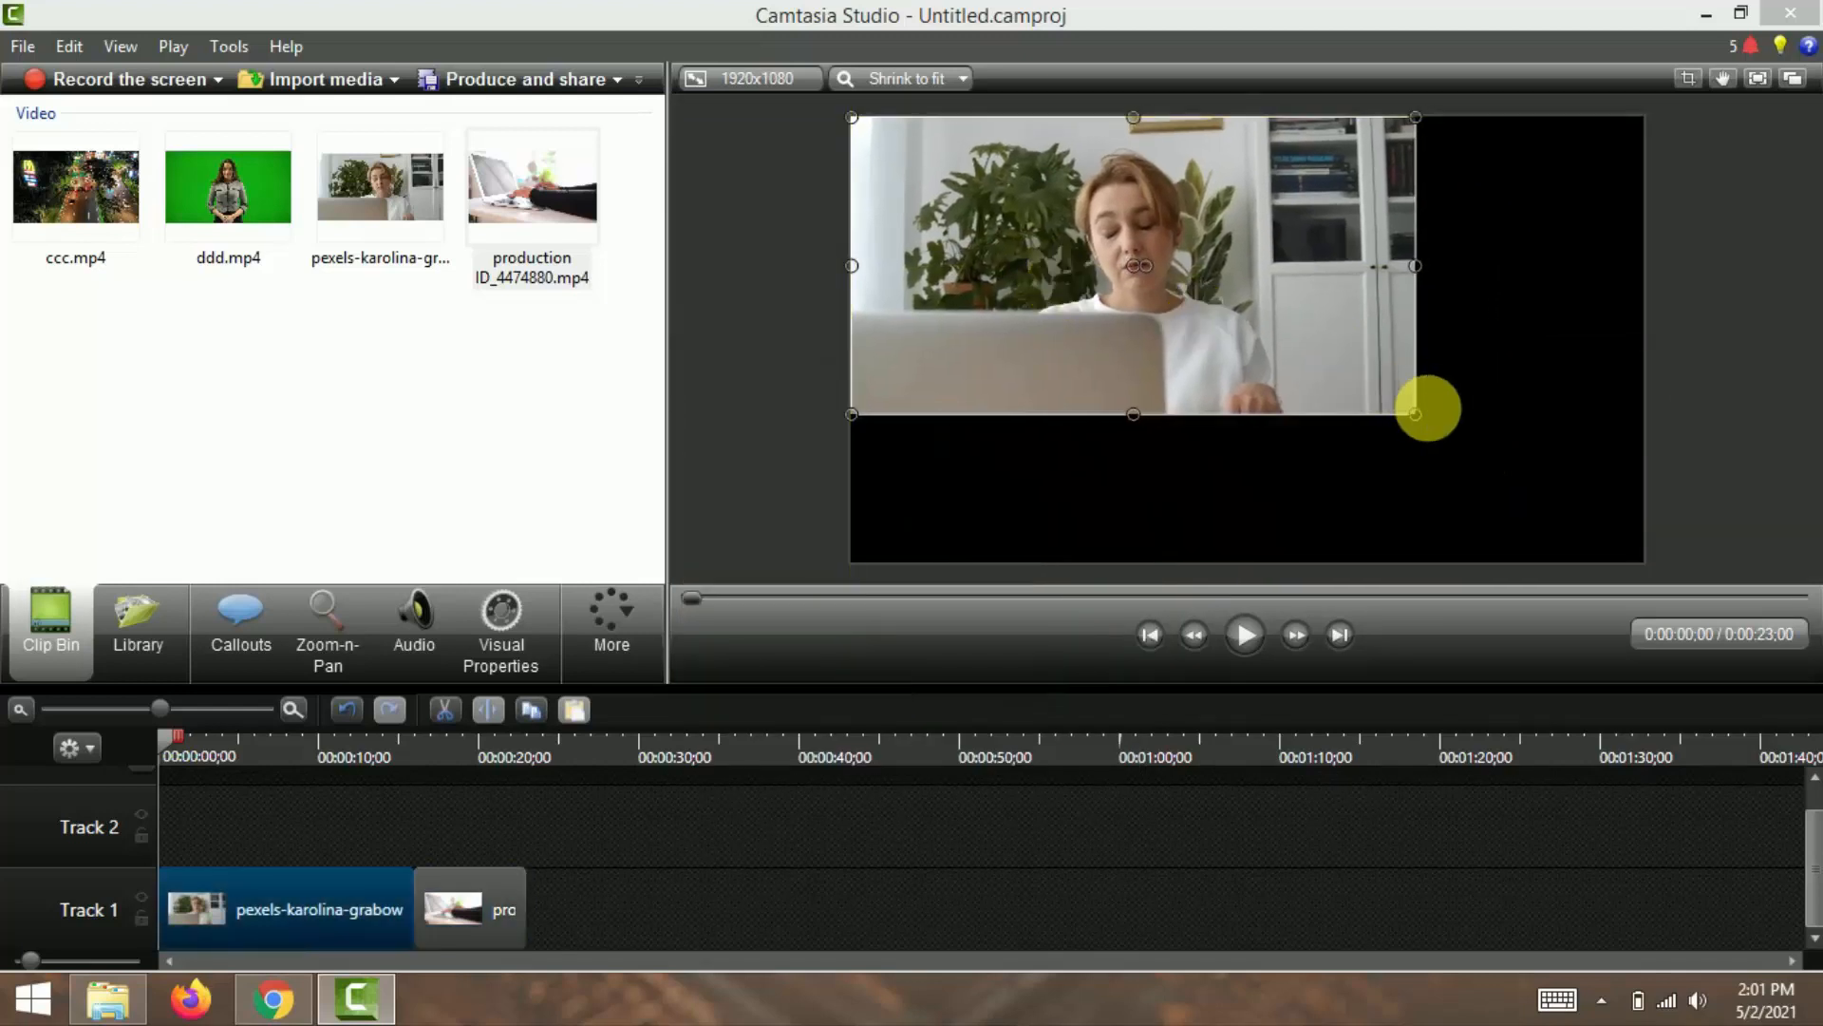
pyautogui.moveTo(1418, 415); pyautogui.dragTo(1603, 584)
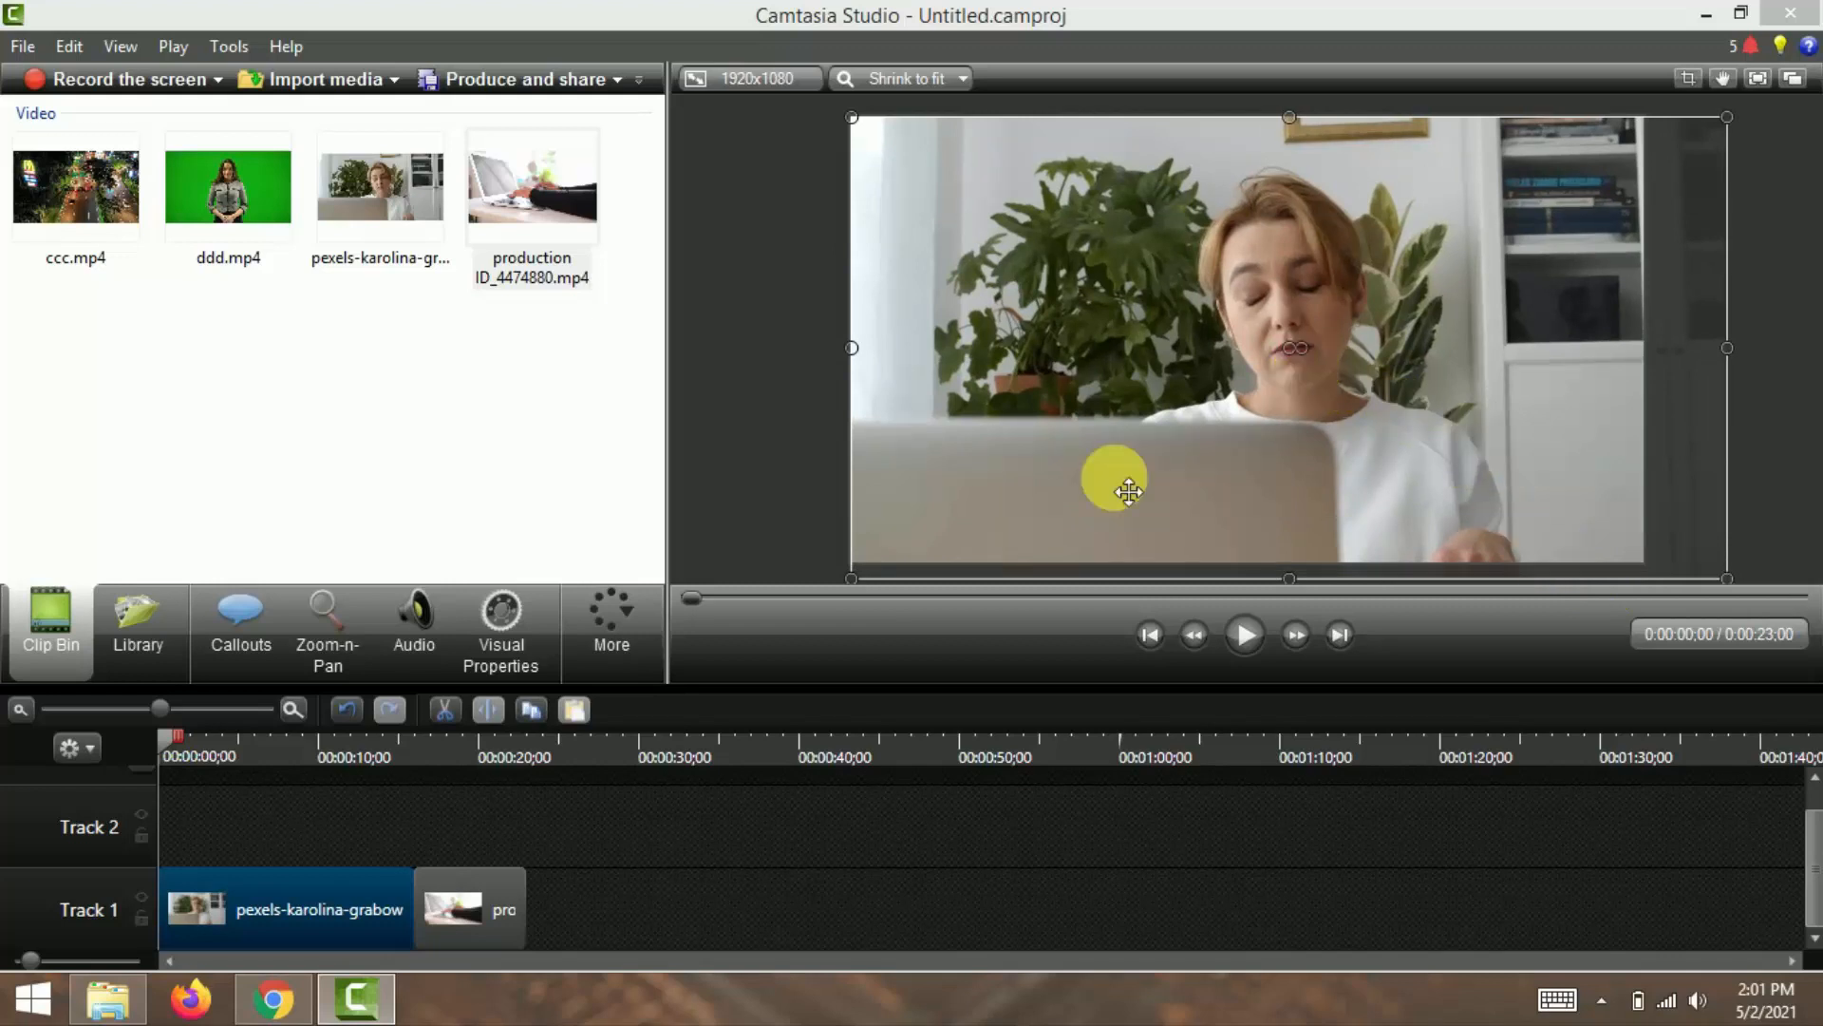
pyautogui.click(456, 916)
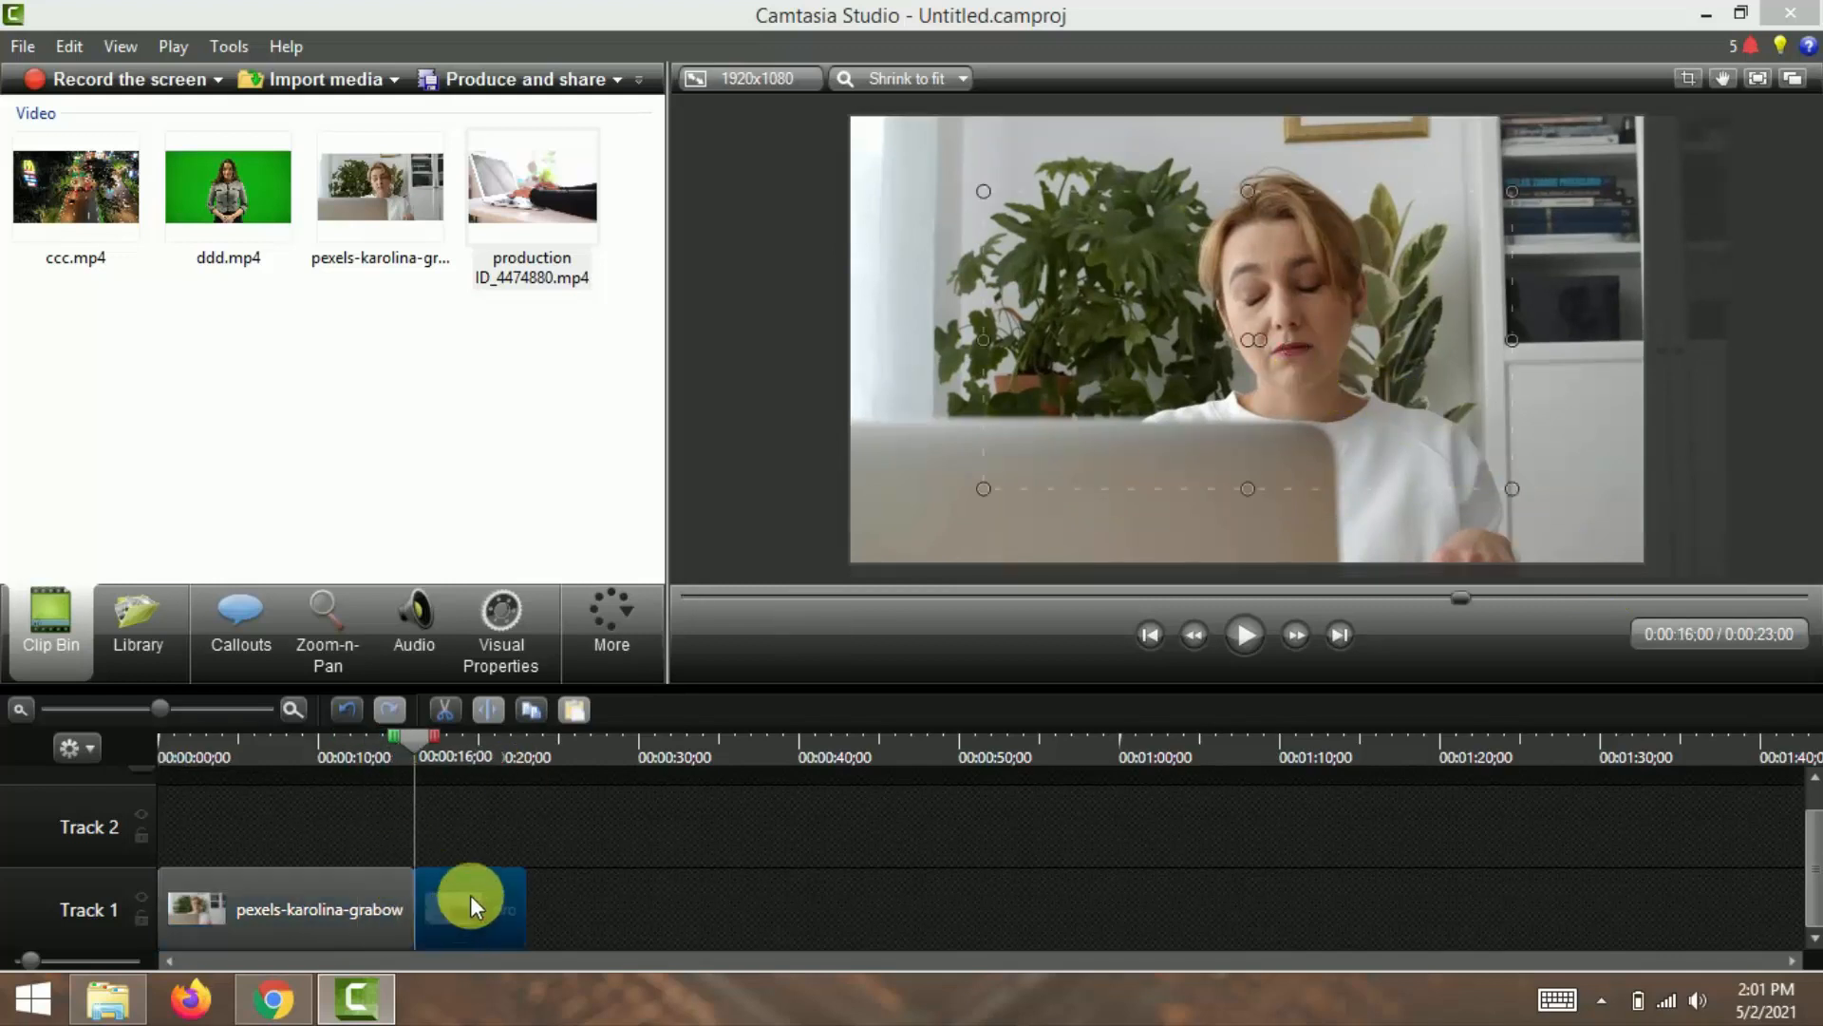
pyautogui.moveTo(1282, 340); pyautogui.dragTo(1138, 265)
pyautogui.moveTo(1366, 406); pyautogui.dragTo(1660, 571)
pyautogui.click(1744, 406)
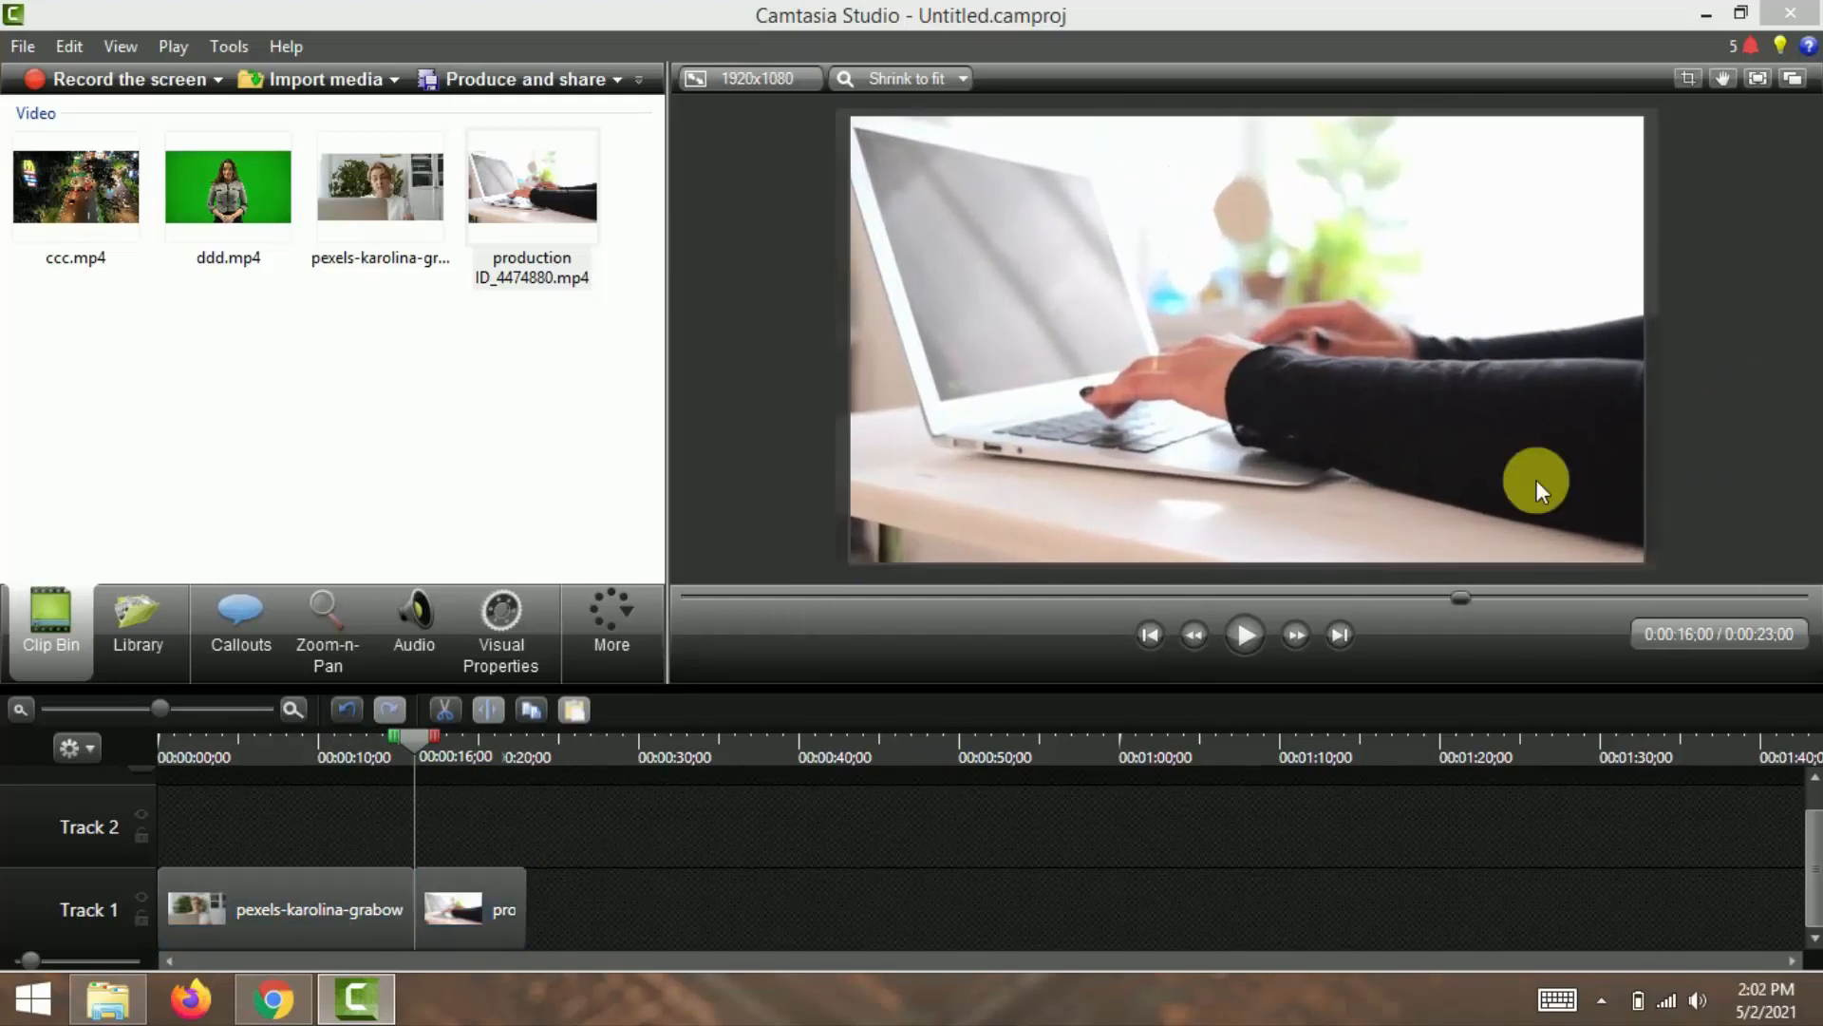
pyautogui.click(464, 891)
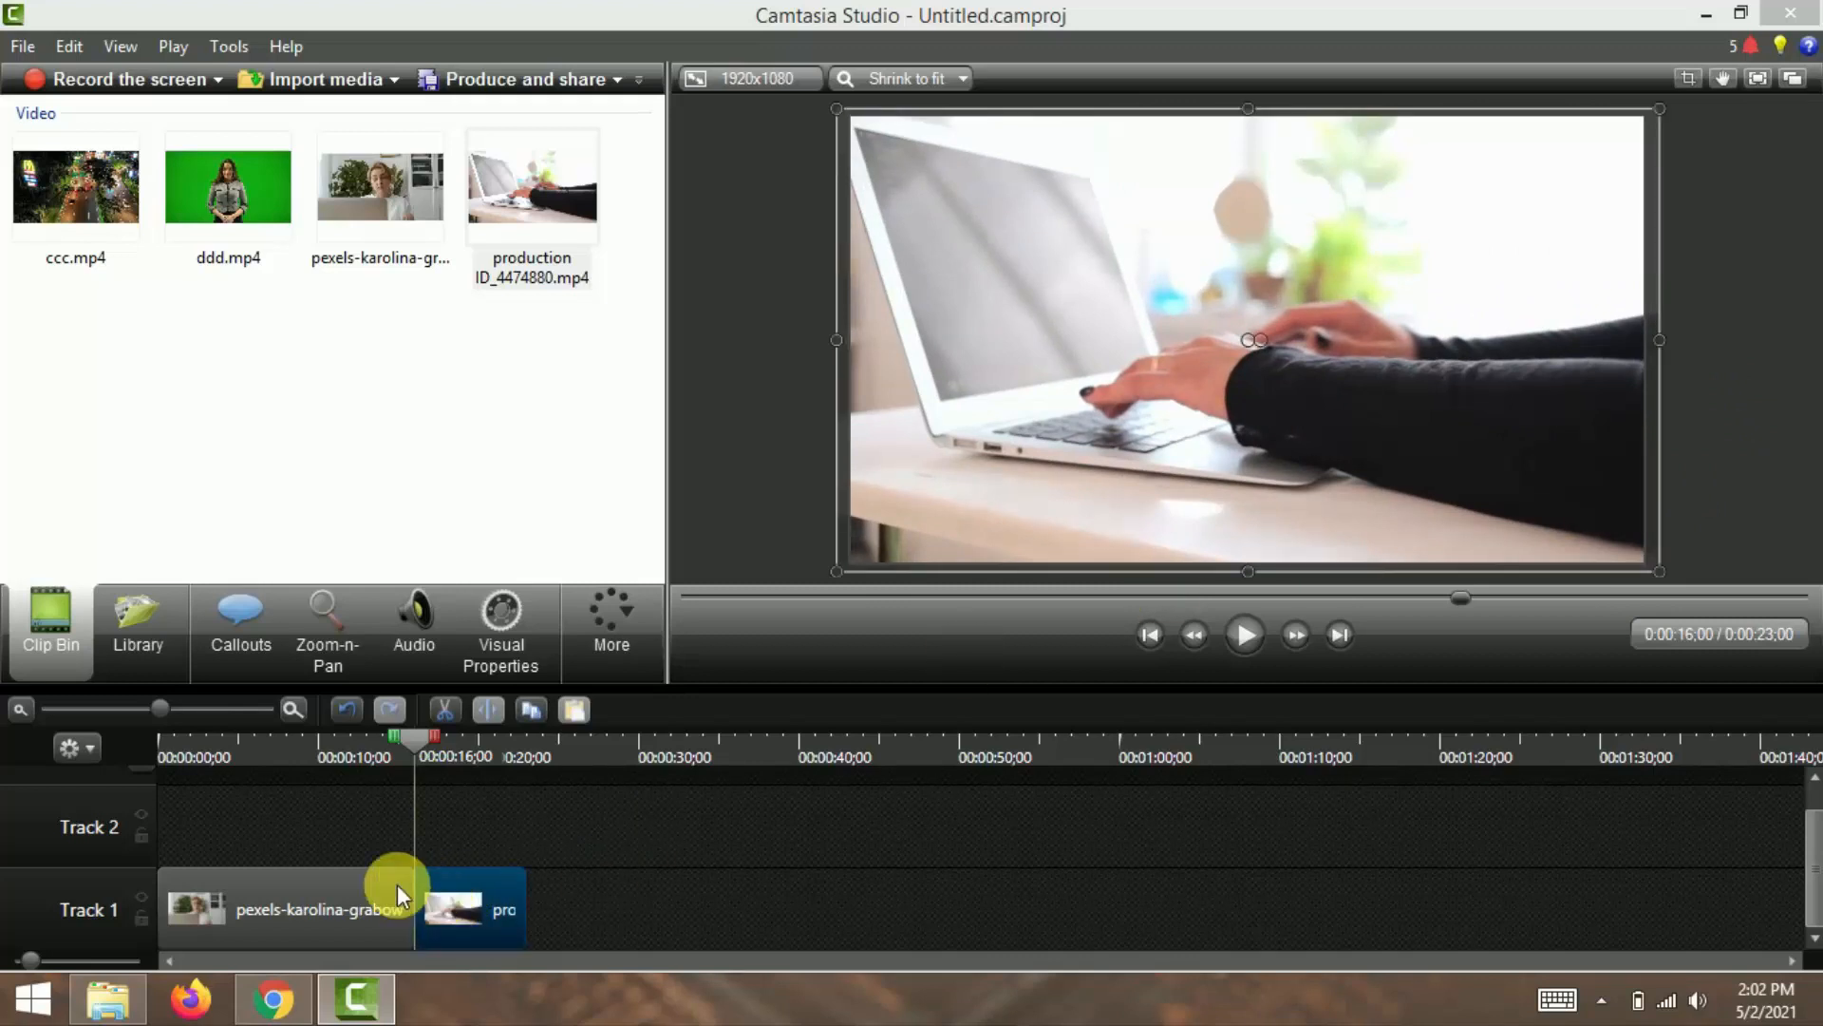
pyautogui.click(381, 805)
pyautogui.click(222, 878)
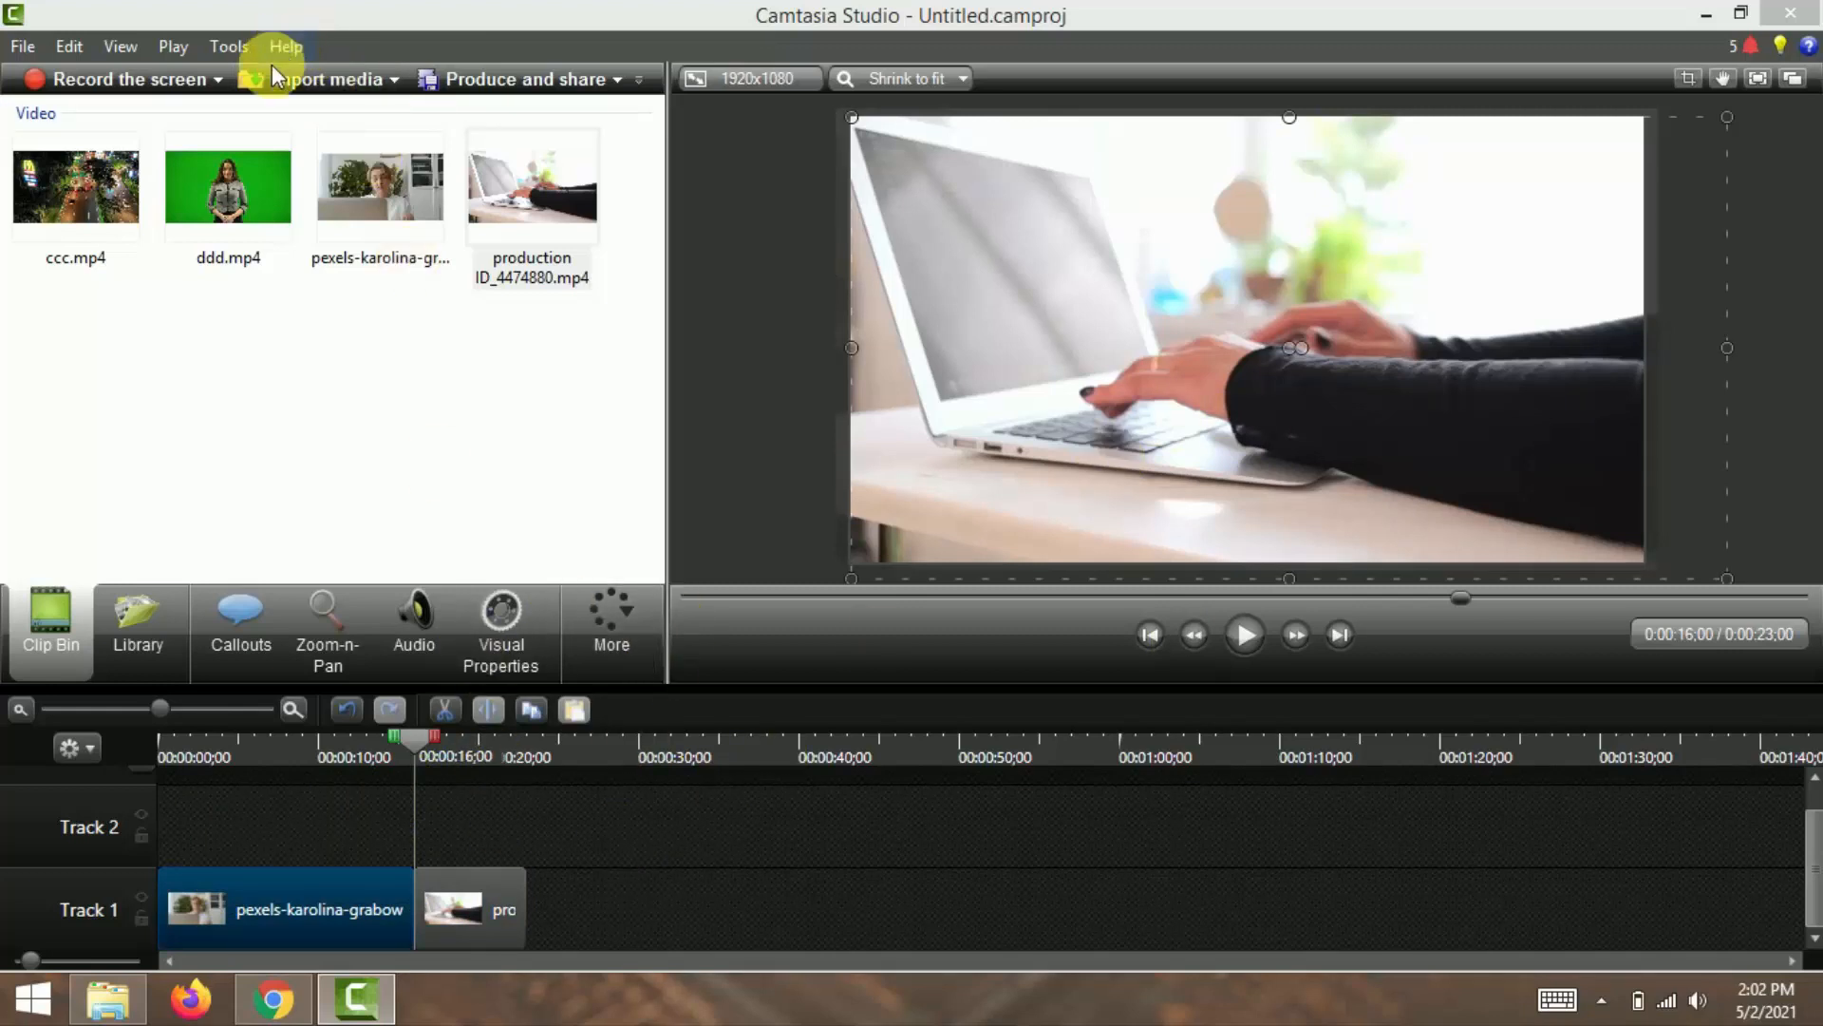
# Step: Import the potted-plant image from the Downloads folder and place it on Track 1 directly after the production clip
pyautogui.click(323, 74)
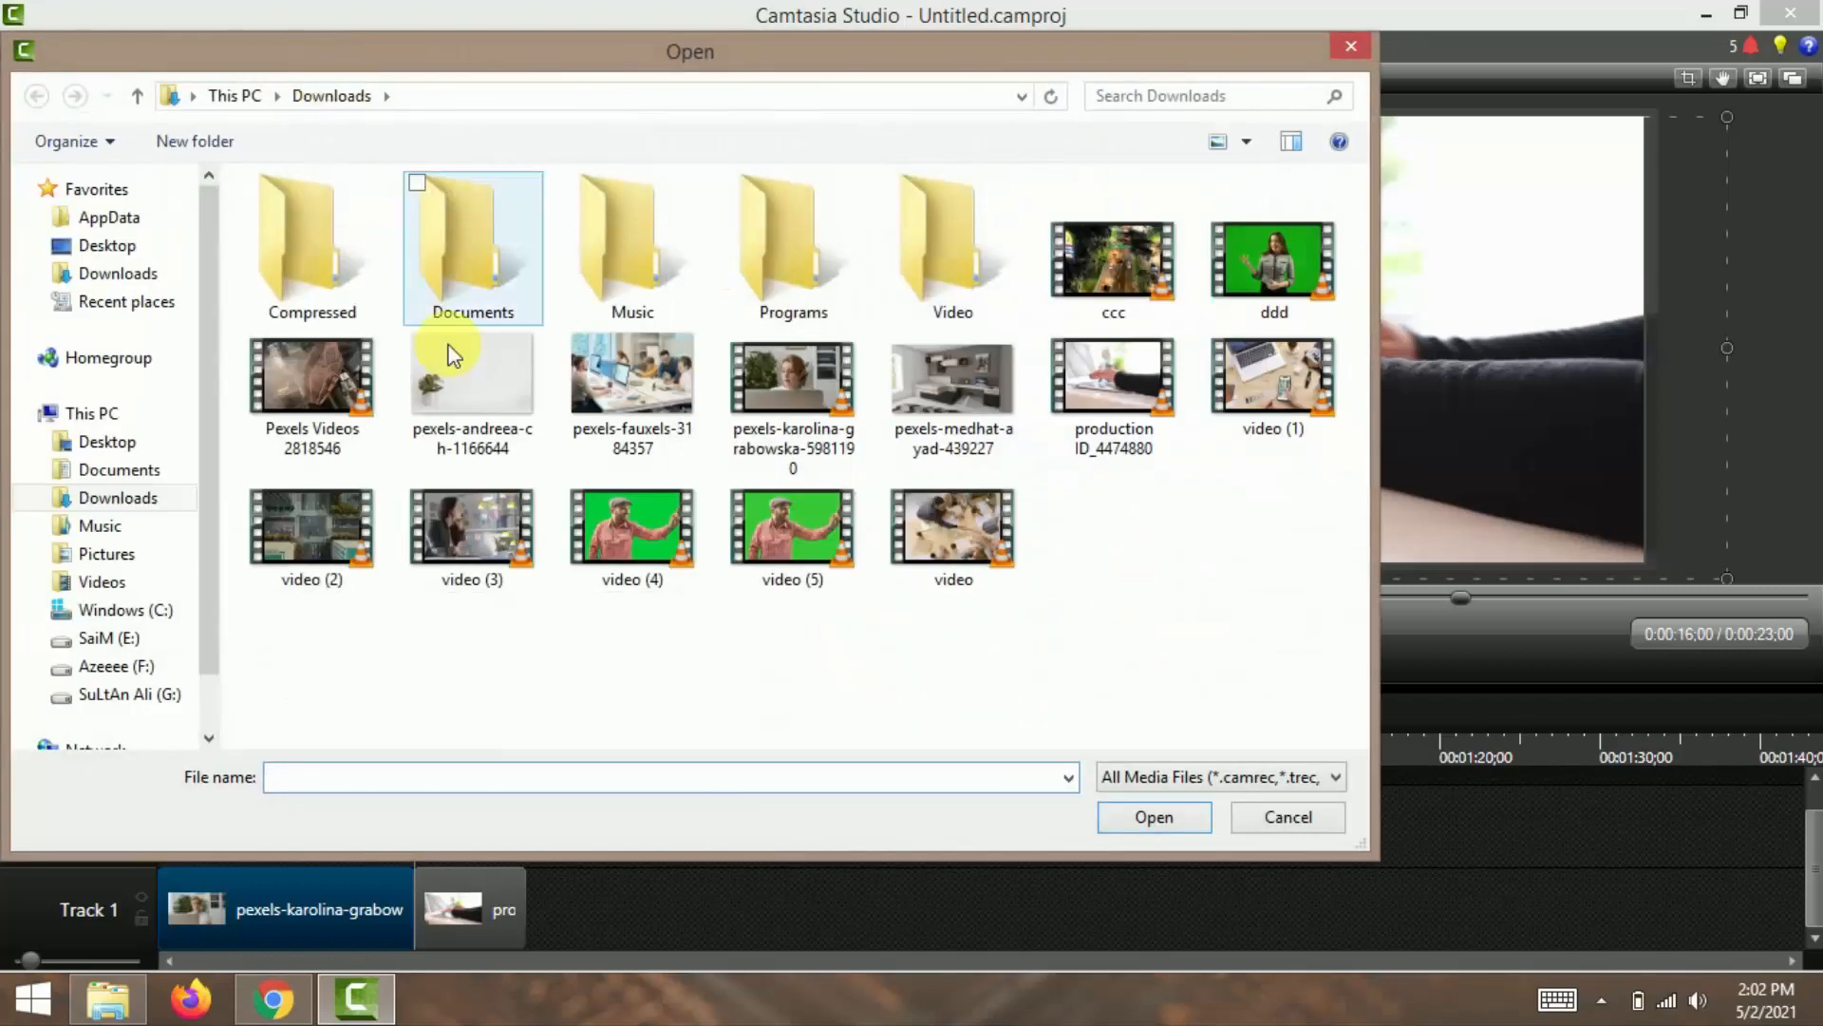
pyautogui.click(463, 386)
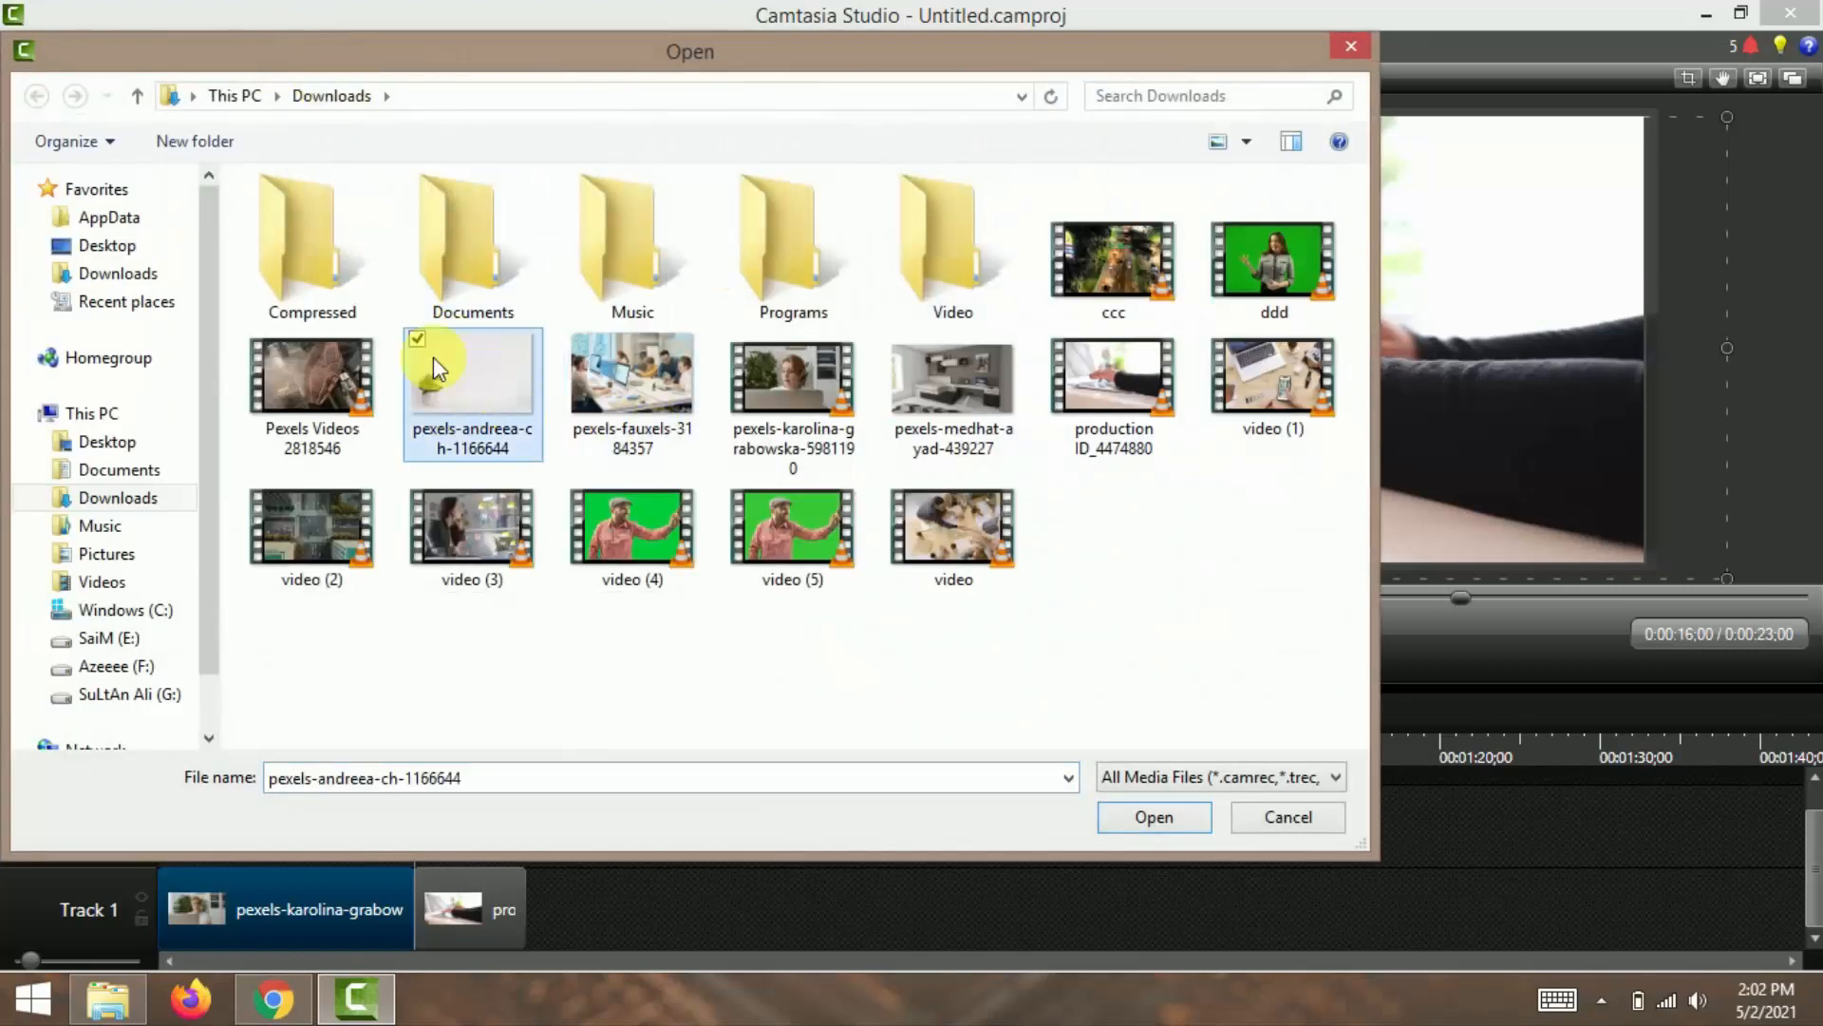
pyautogui.click(1153, 818)
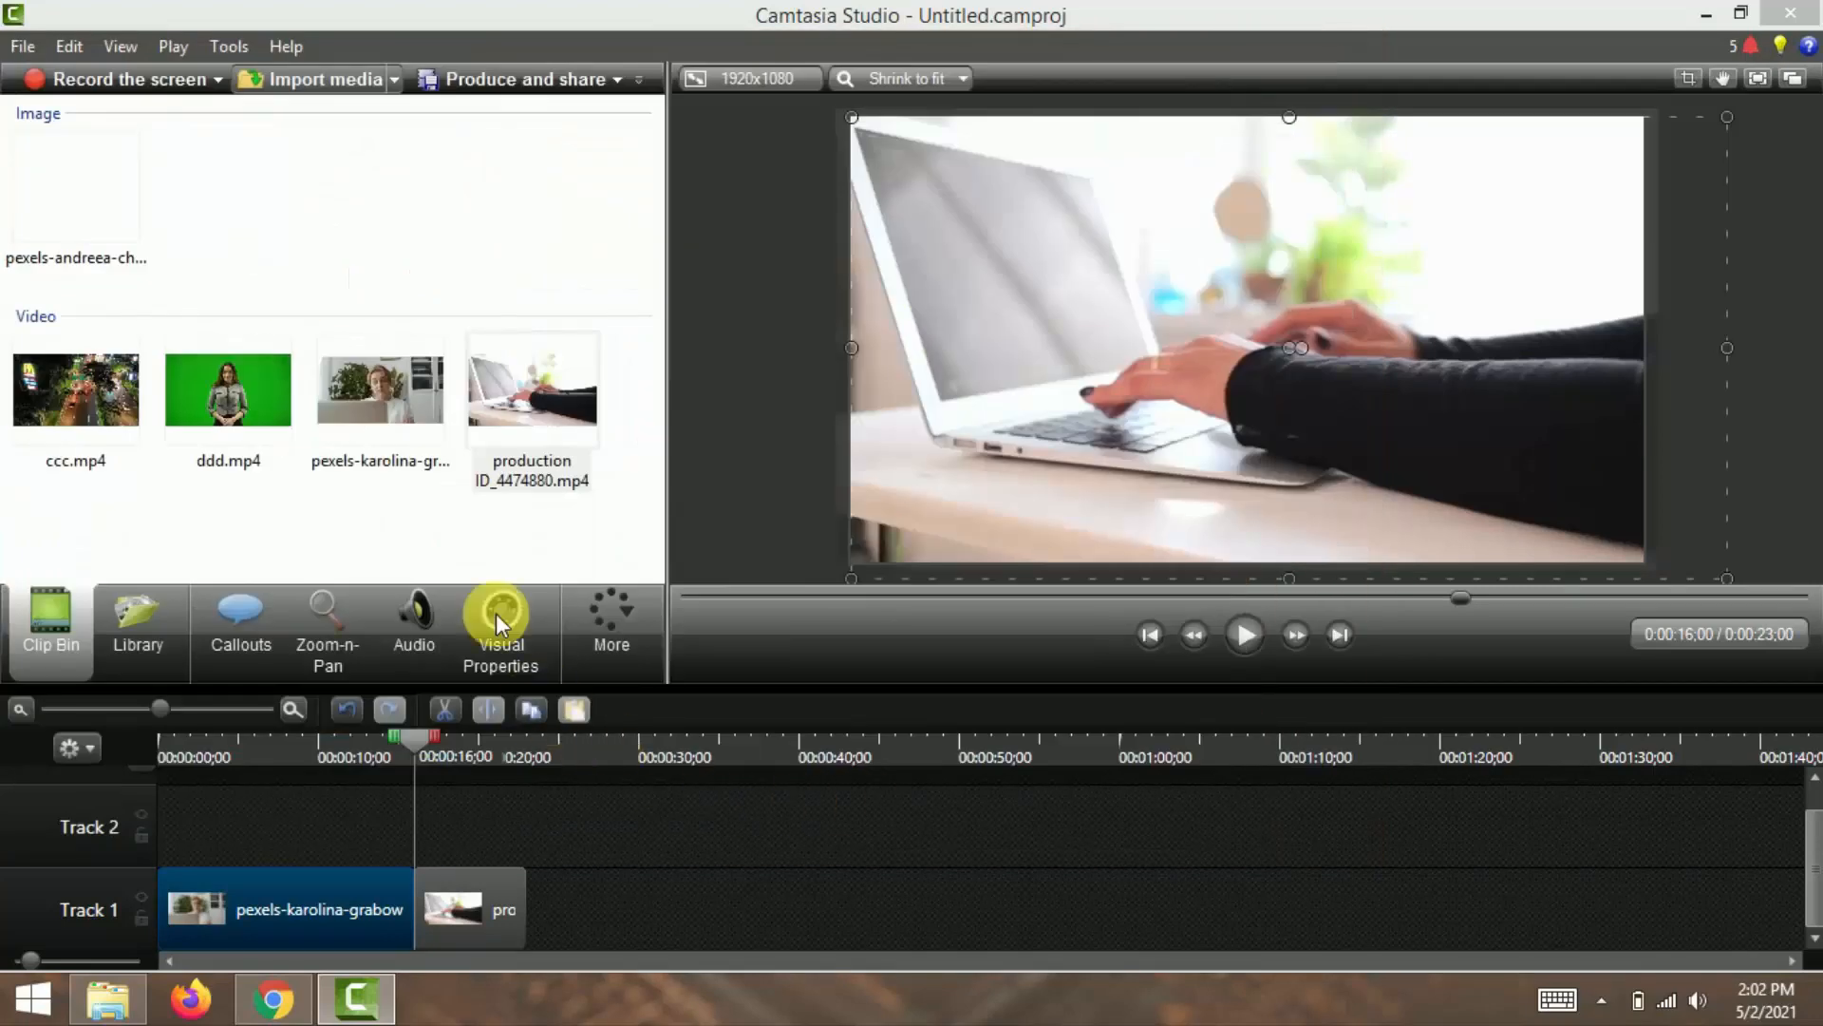
pyautogui.moveTo(74, 202); pyautogui.dragTo(875, 912)
# Step: Enlarge and reposition the potted-plant image so it covers the black side bars and fills the canvas
pyautogui.doubleClick(740, 892)
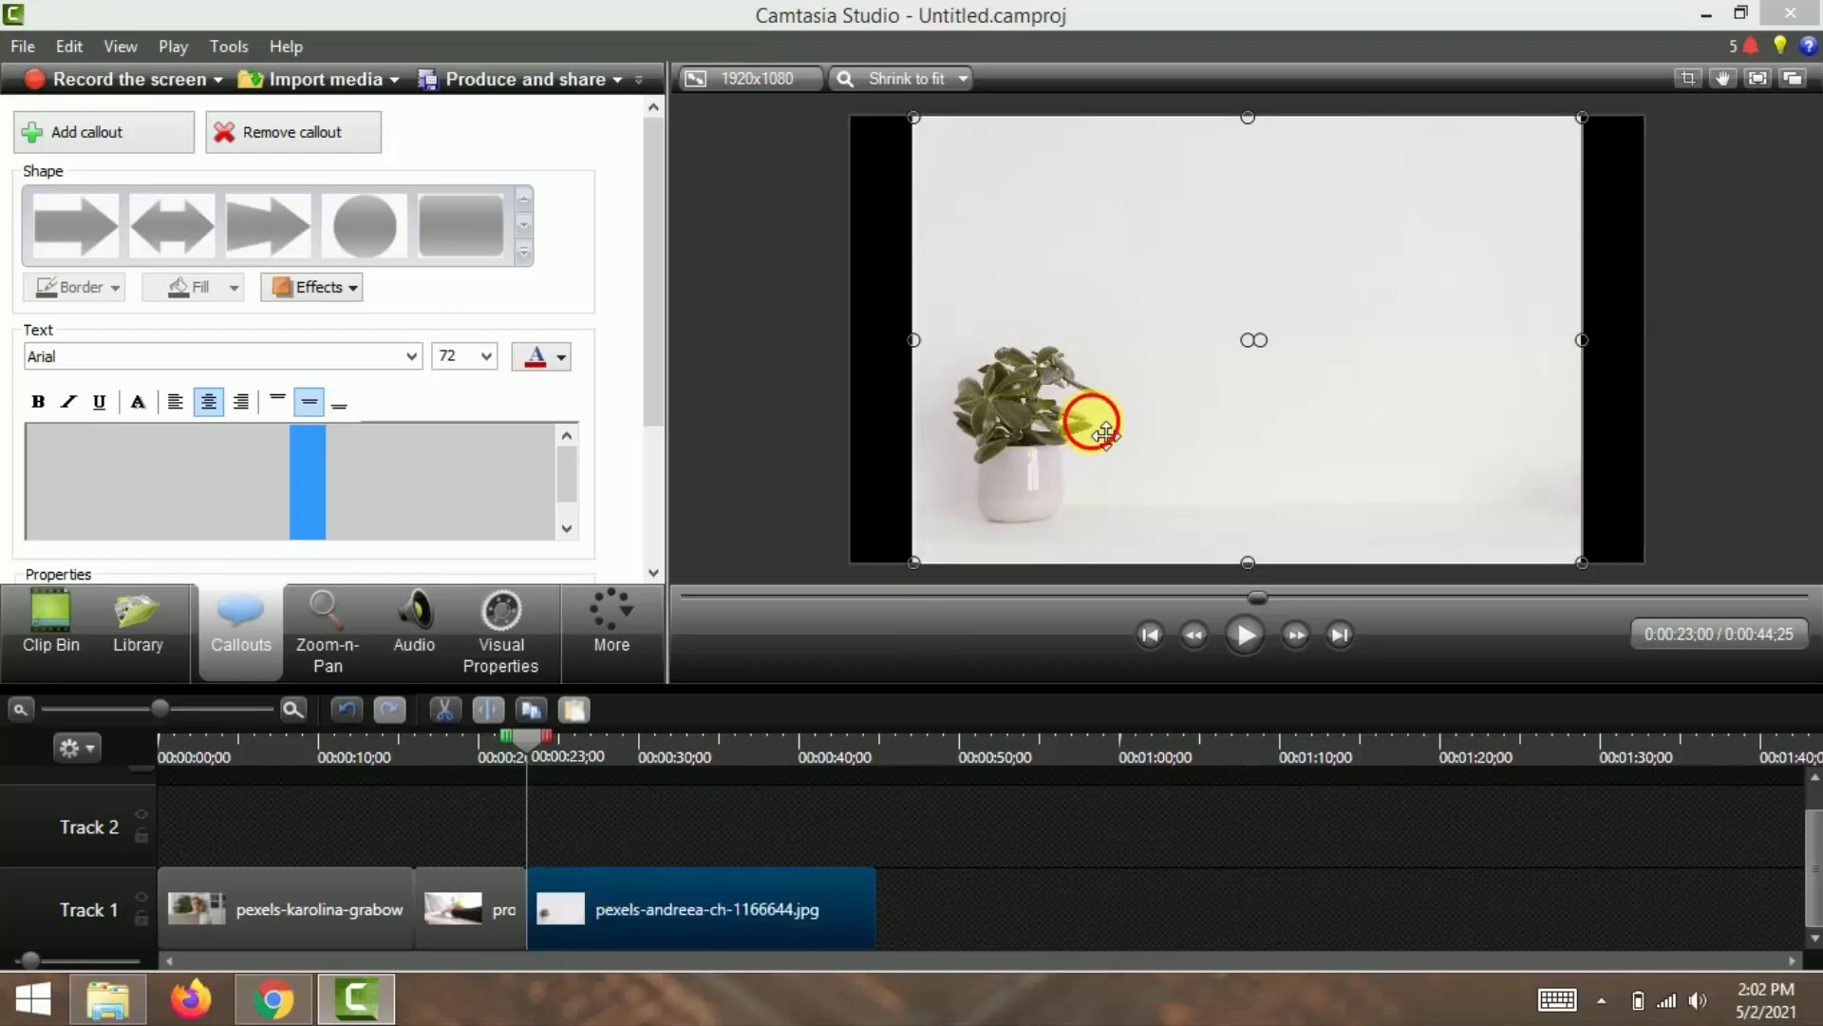
pyautogui.moveTo(1051, 358); pyautogui.dragTo(969, 328)
pyautogui.moveTo(1497, 536); pyautogui.dragTo(1734, 635)
pyautogui.moveTo(1562, 497); pyautogui.dragTo(1494, 376)
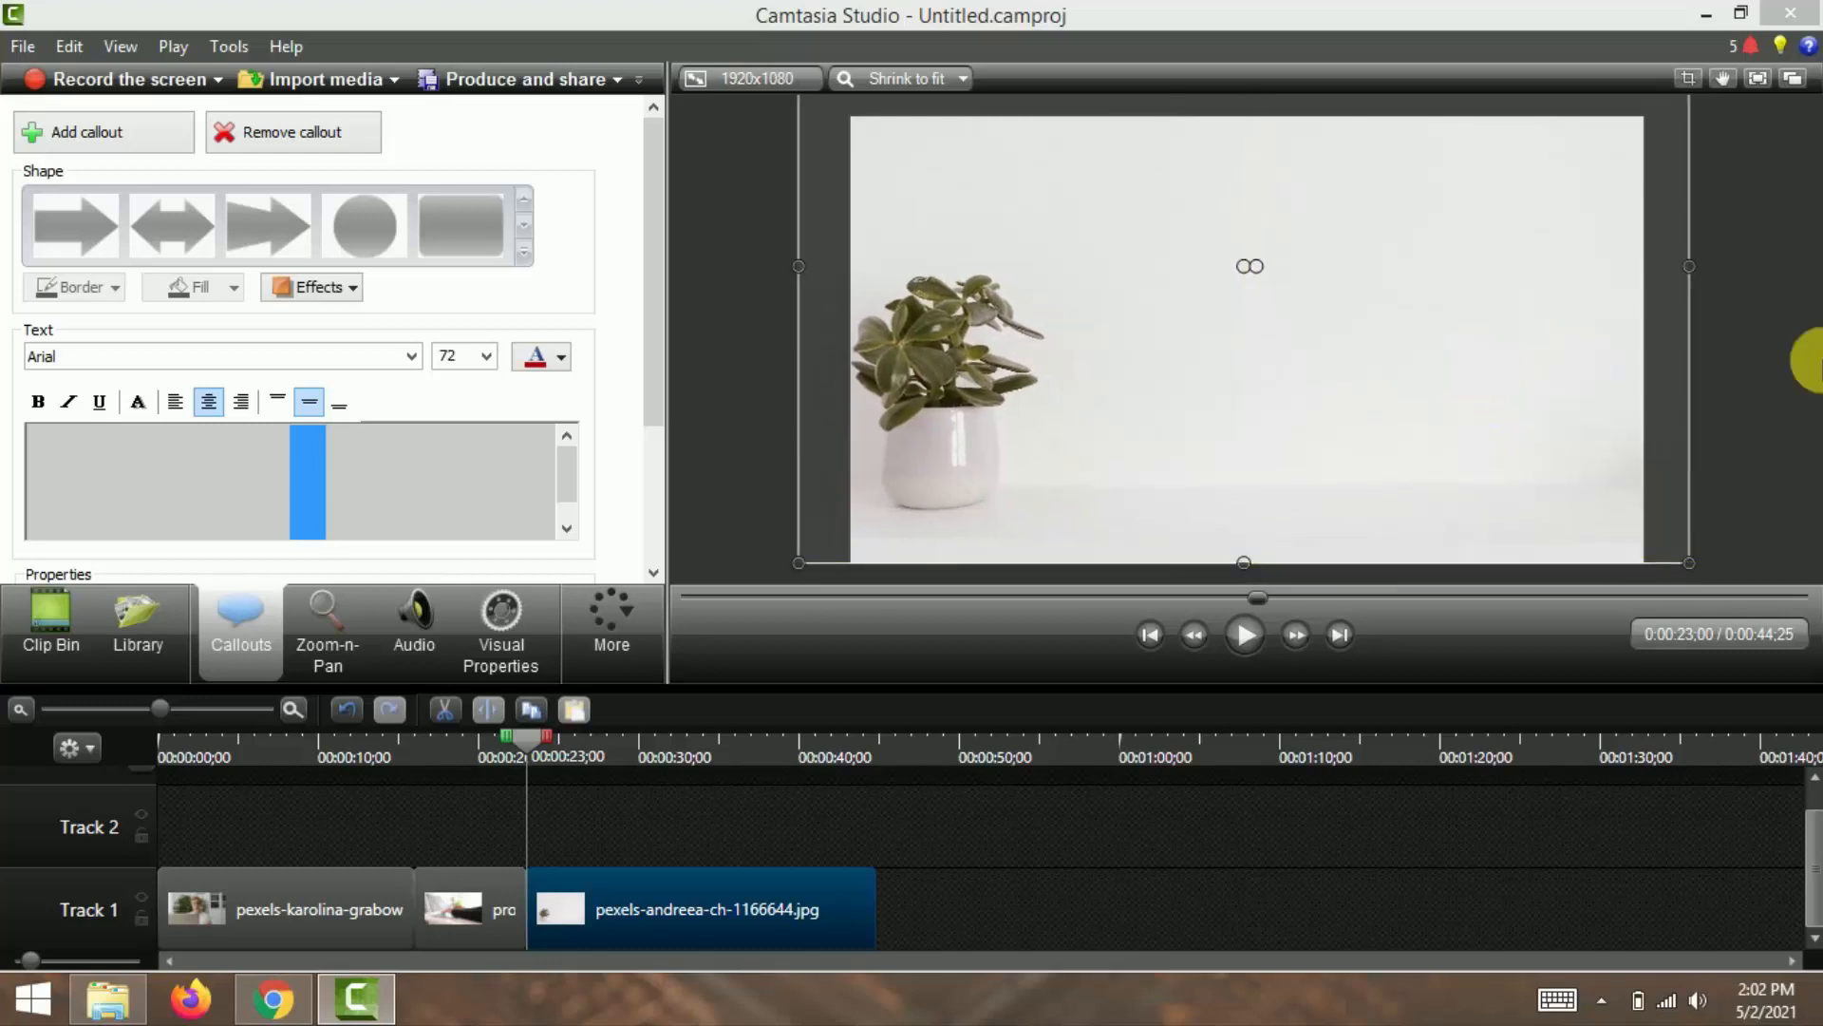
pyautogui.click(1792, 355)
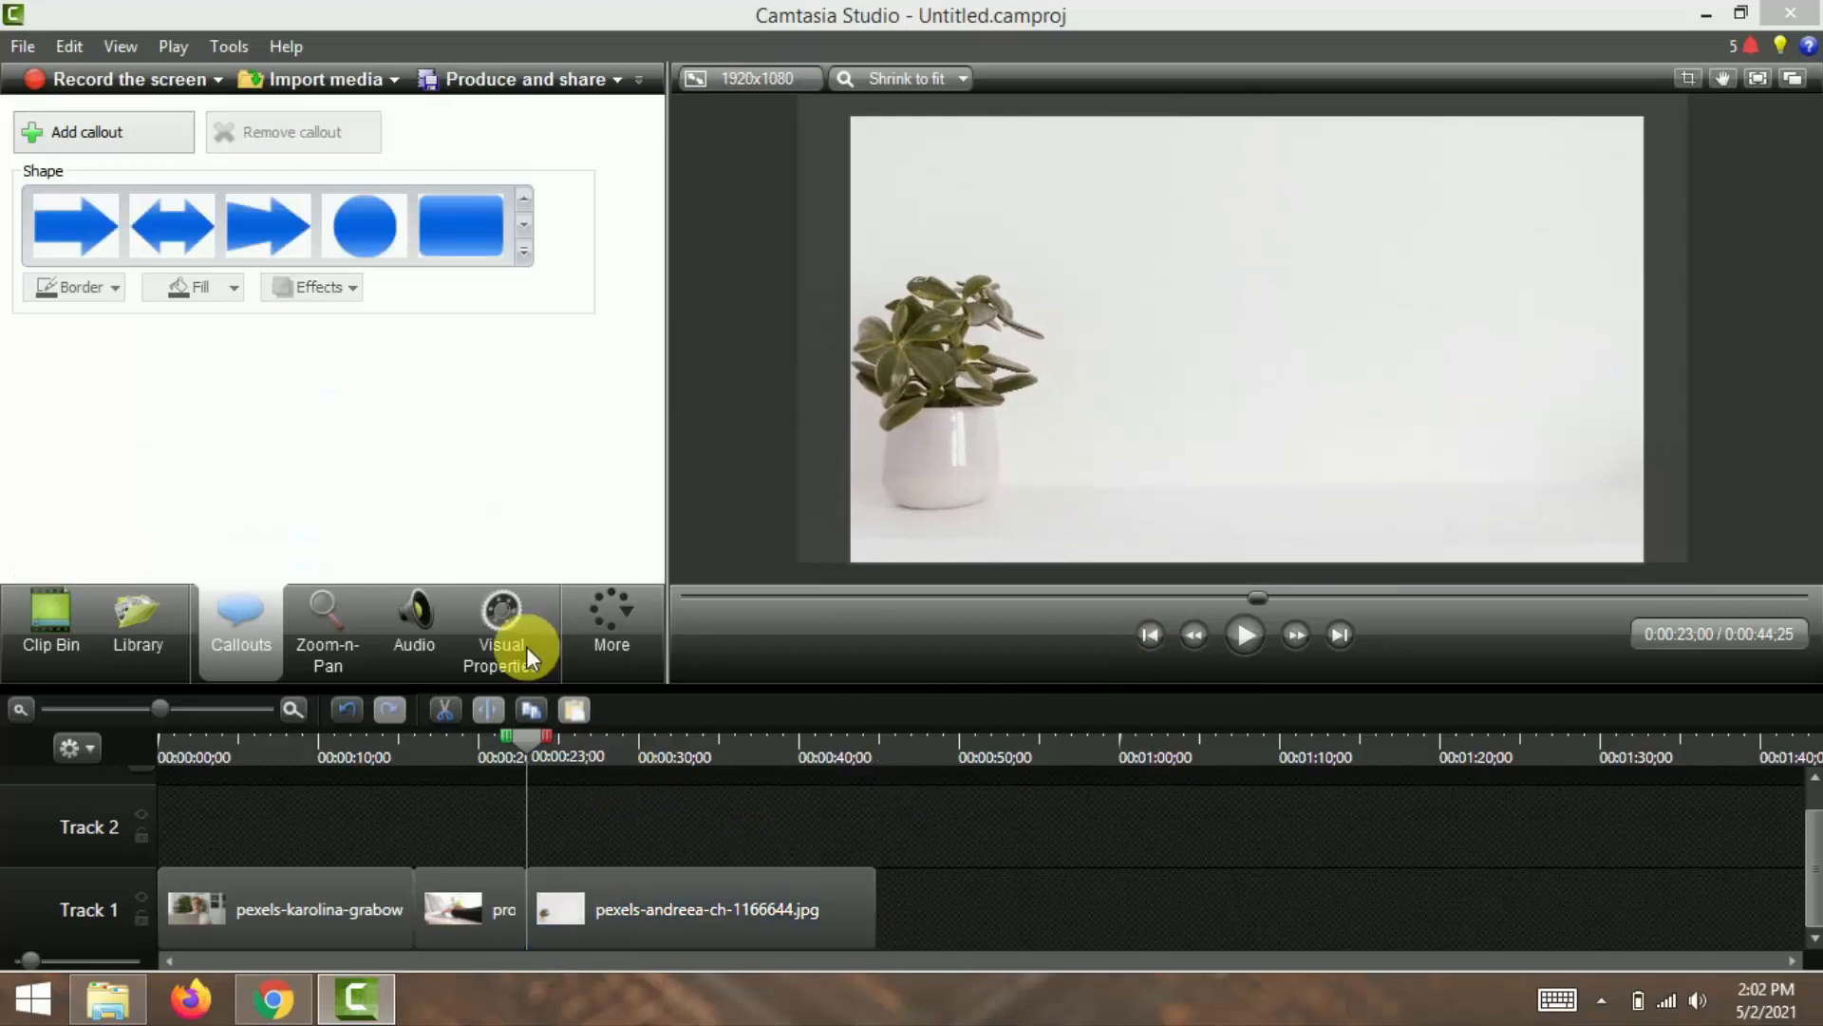
# Step: Move the playhead back to 0:00:09;02 and view the media in the Clip Bin and the Library
pyautogui.moveTo(527, 741); pyautogui.dragTo(302, 760)
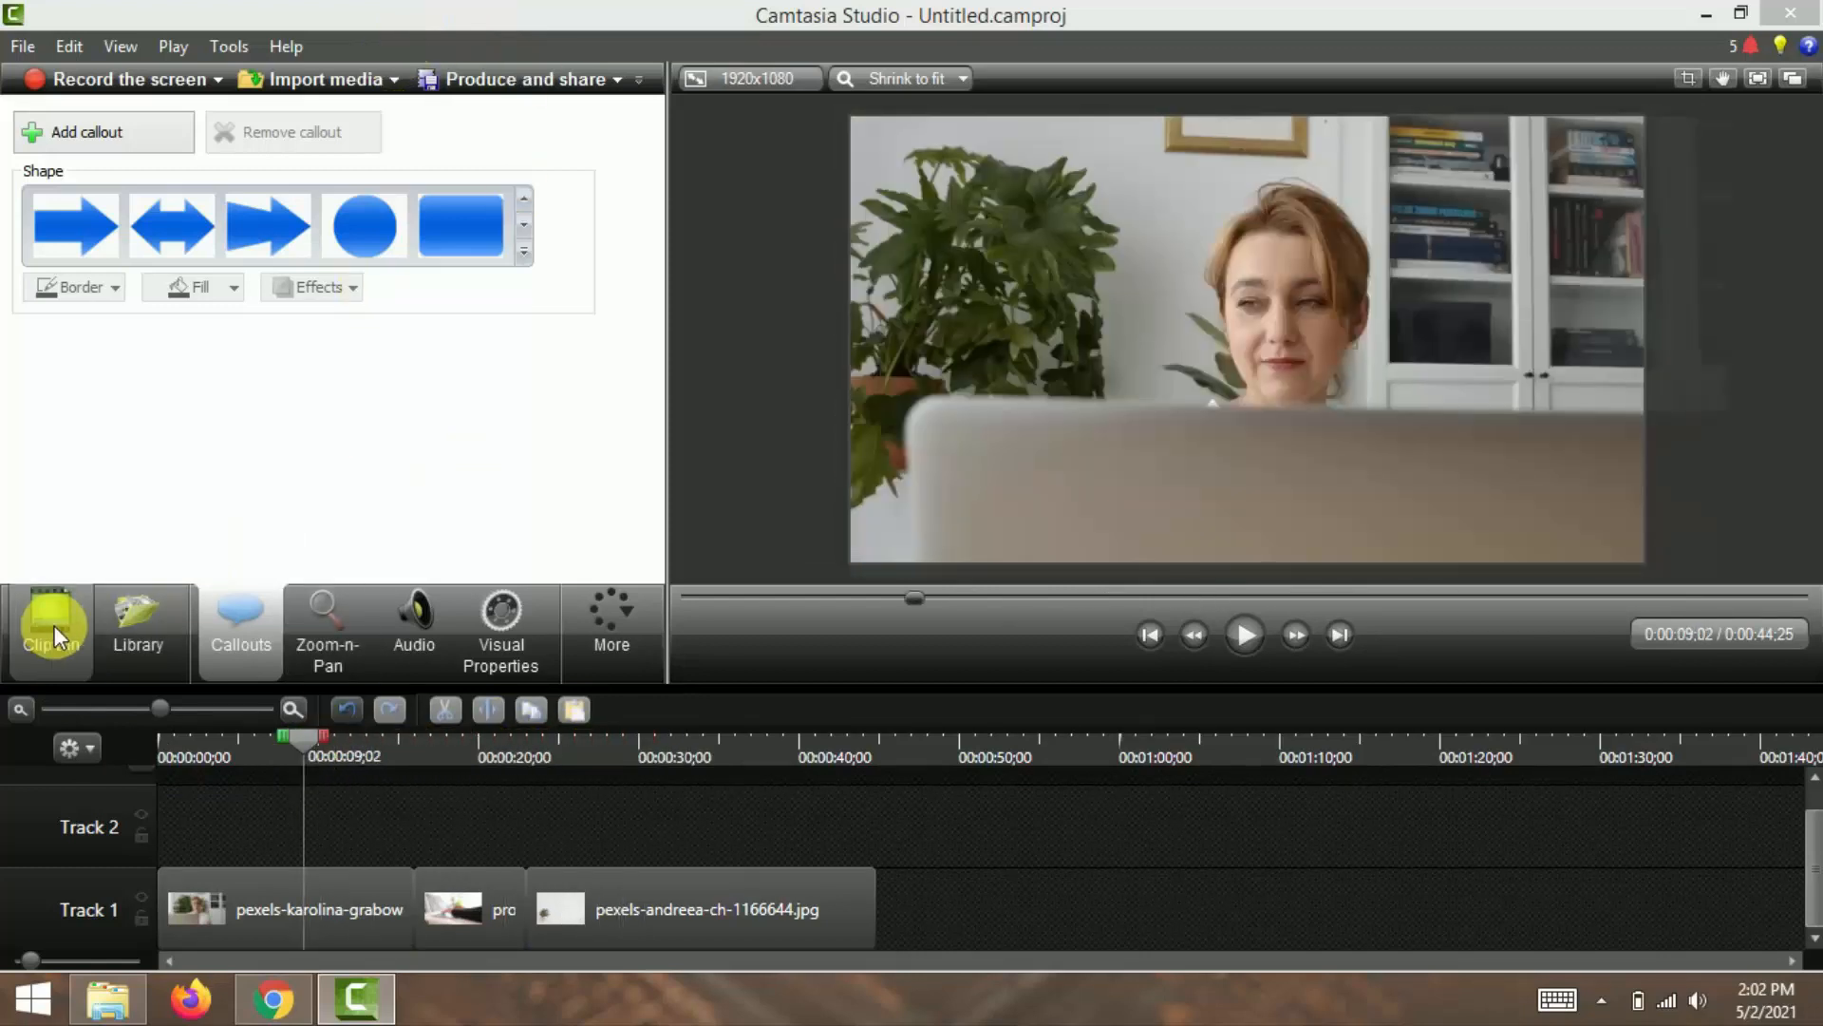
pyautogui.click(44, 608)
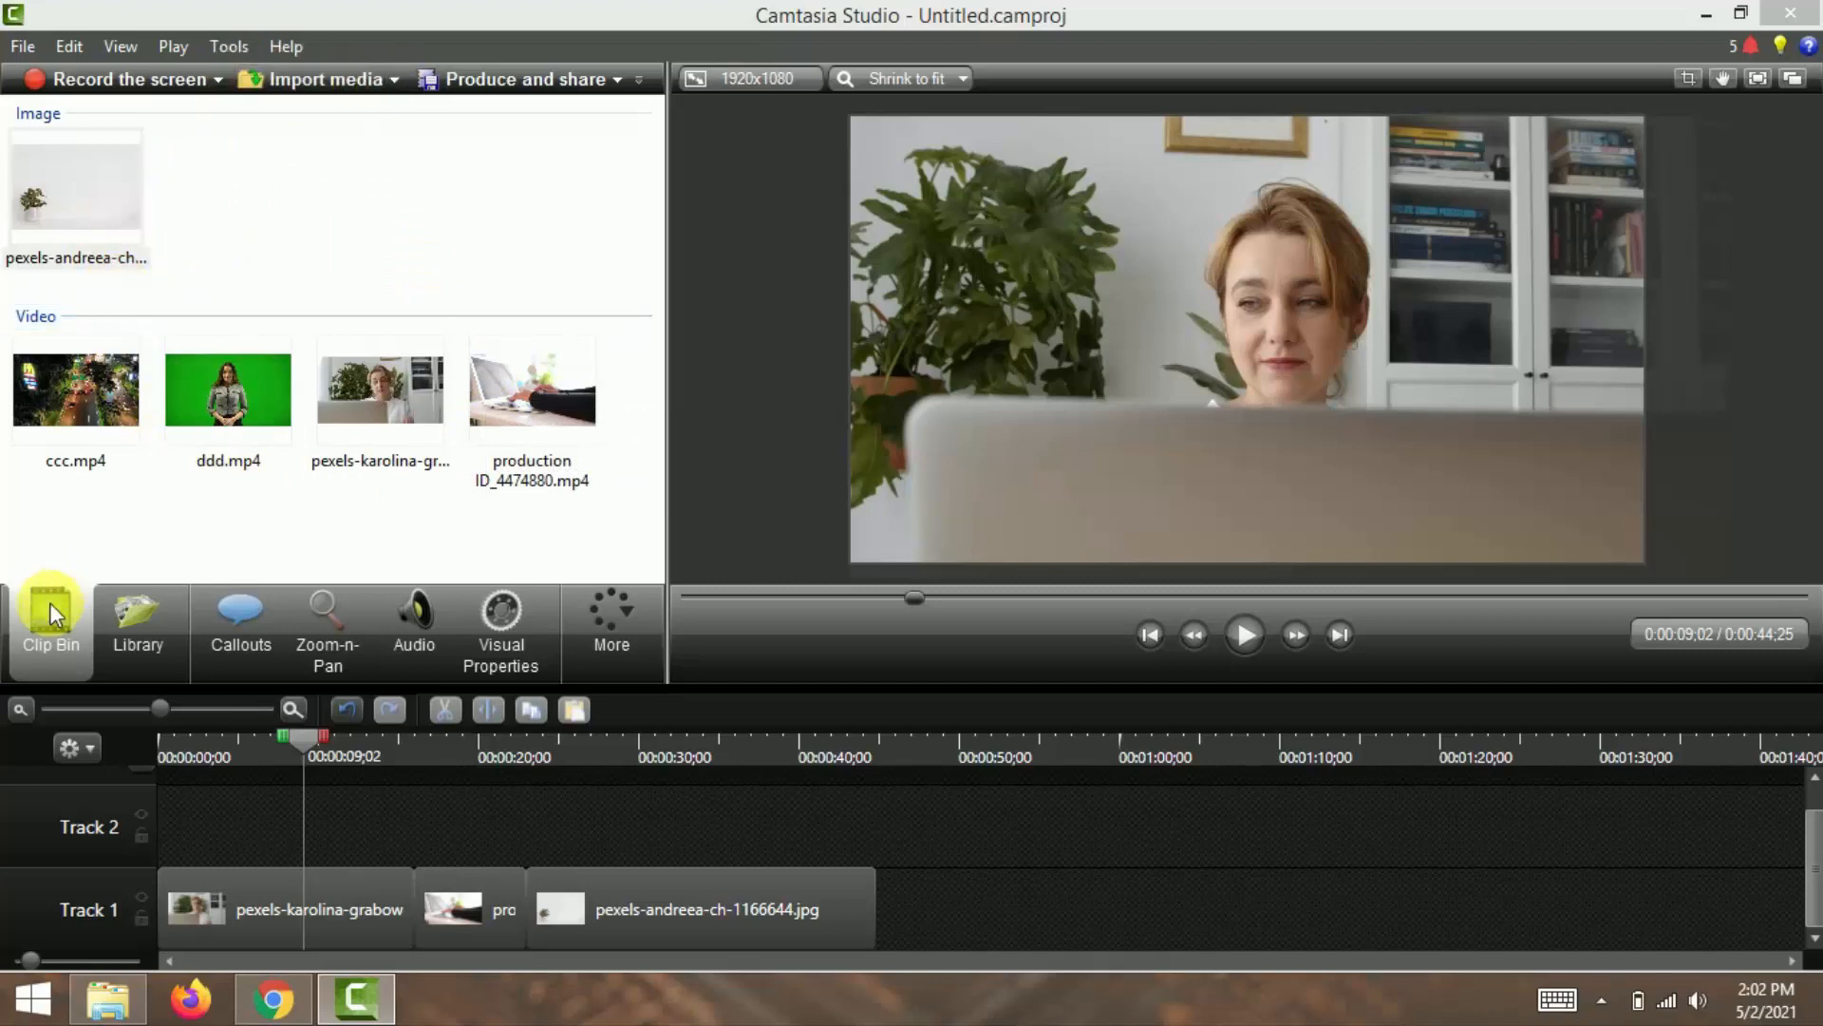
pyautogui.click(131, 628)
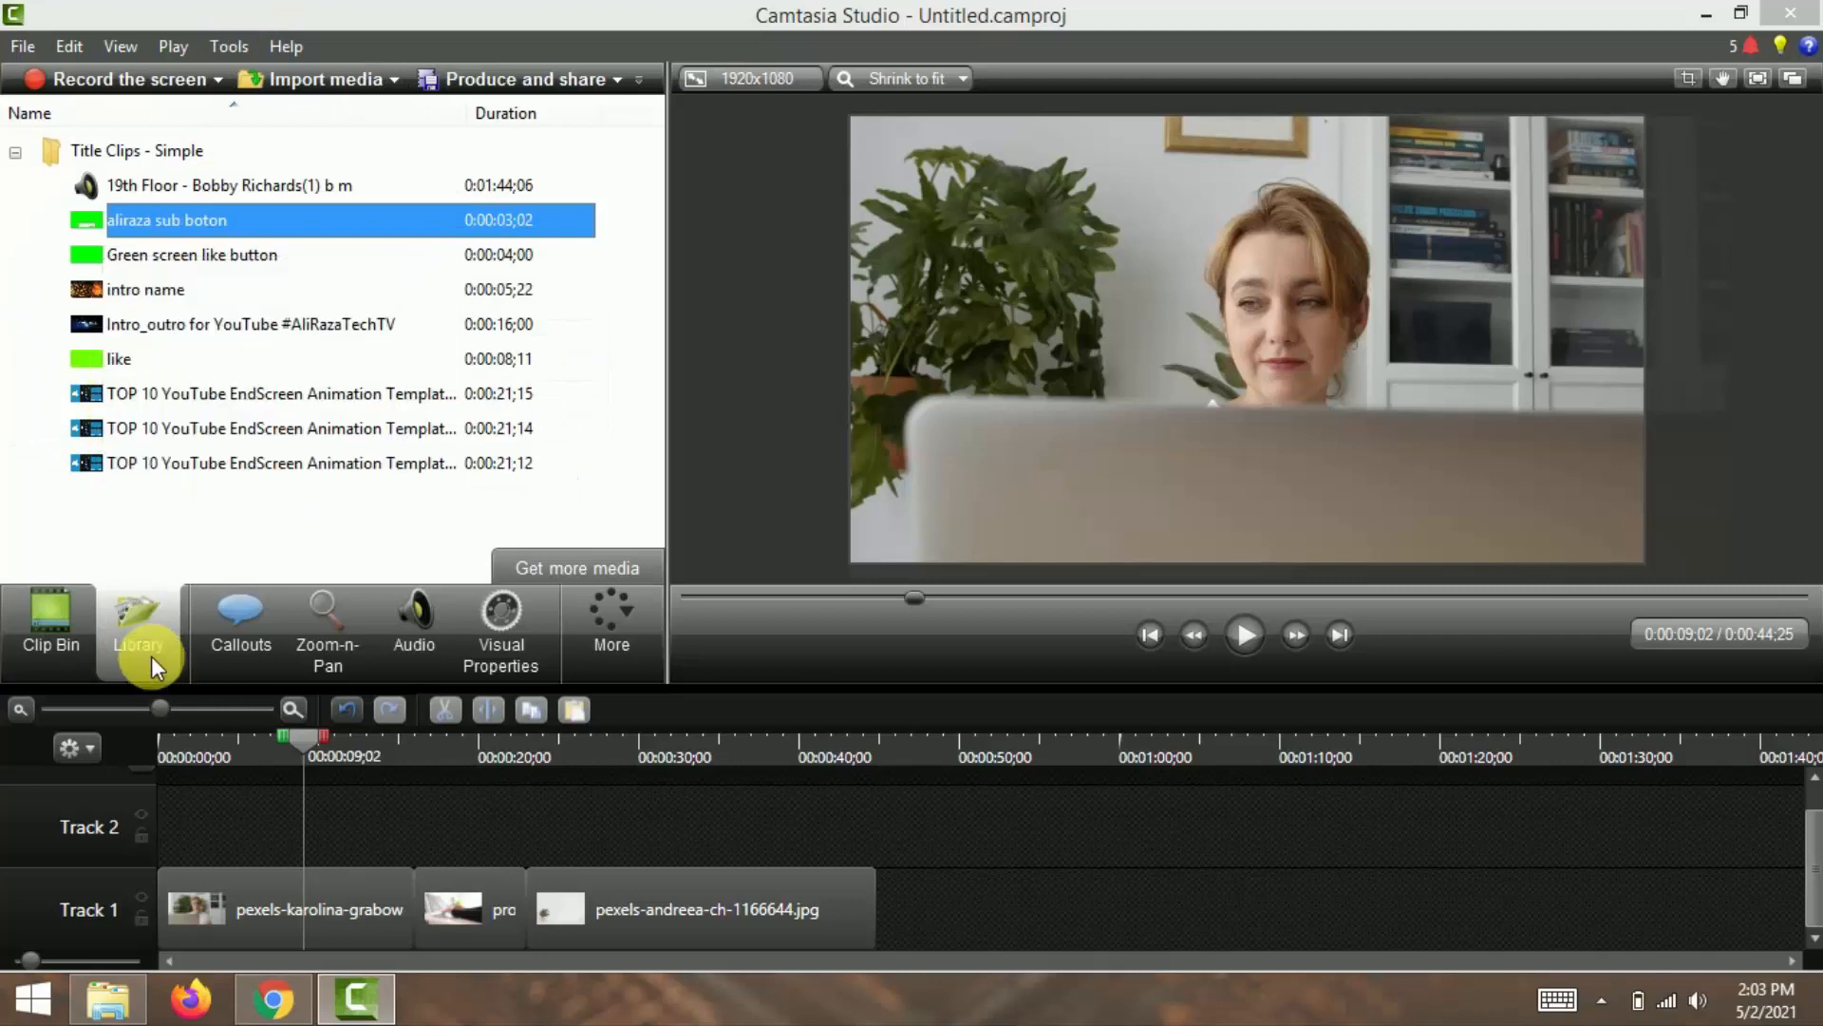
# Step: Add the typing-hands clip from Track 1 to the Library and name the asset 555
pyautogui.click(486, 910)
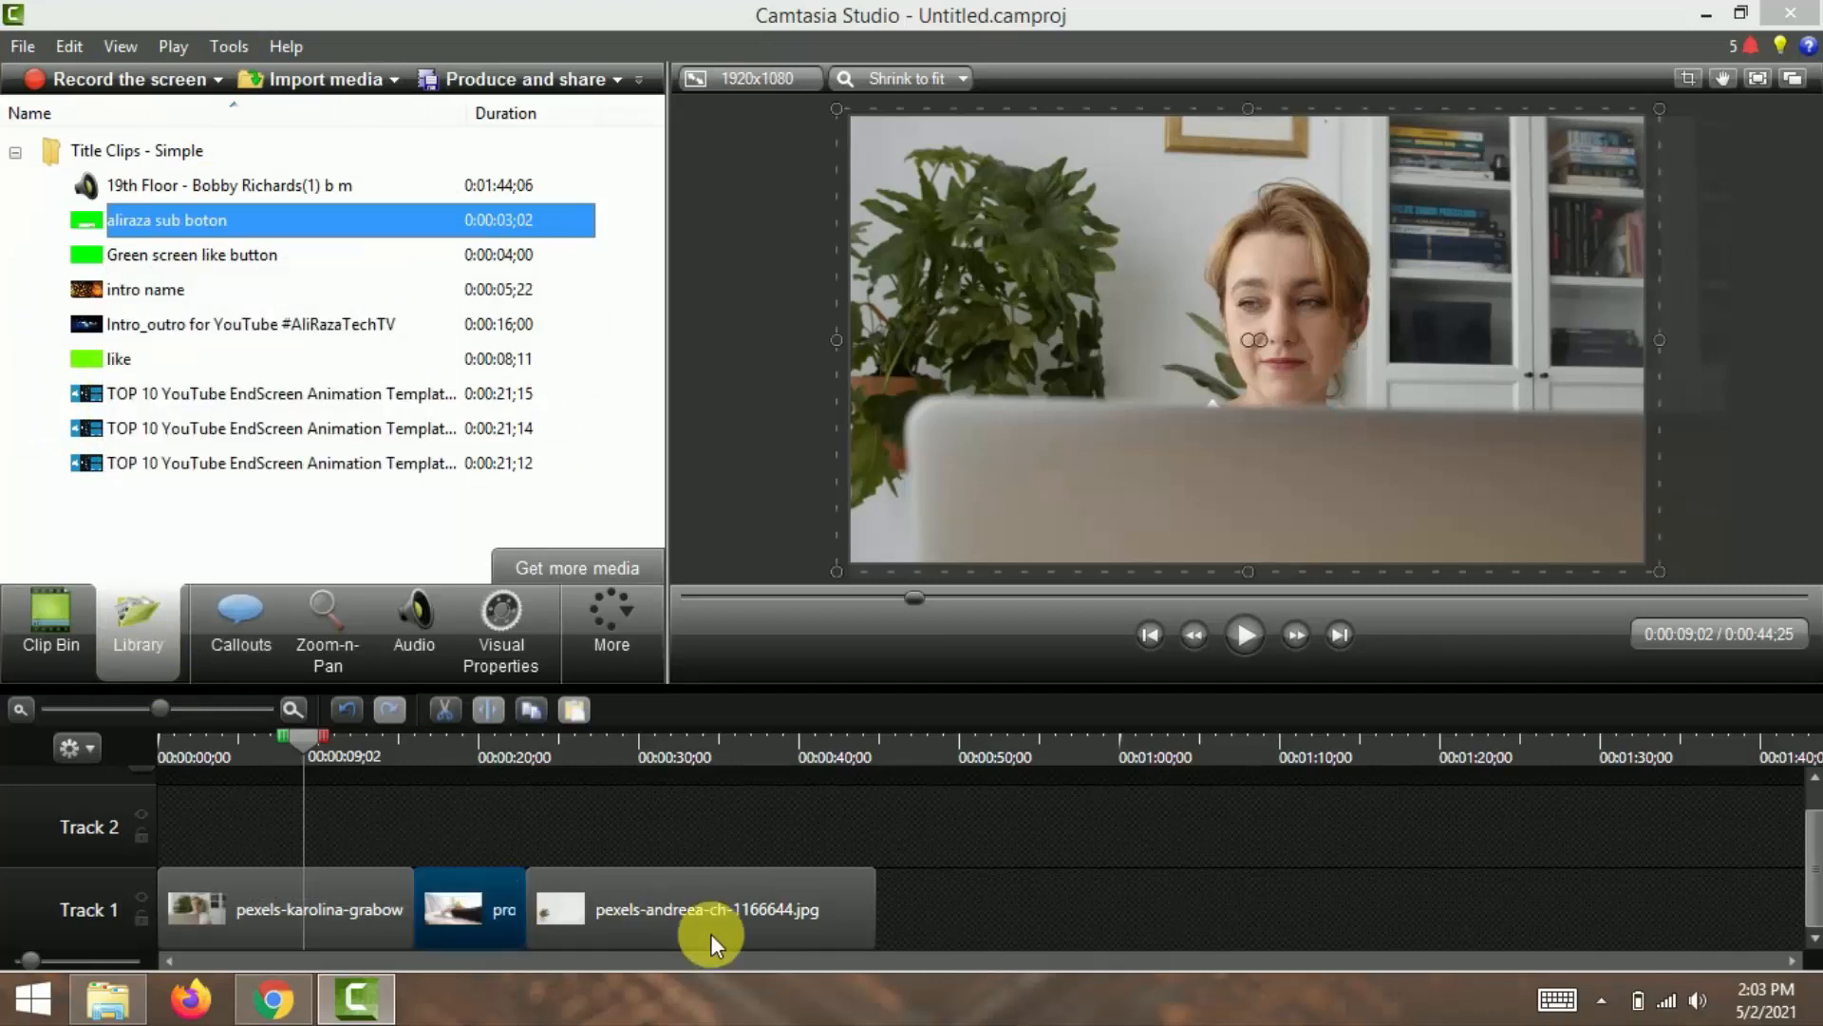
pyautogui.rightClick(458, 910)
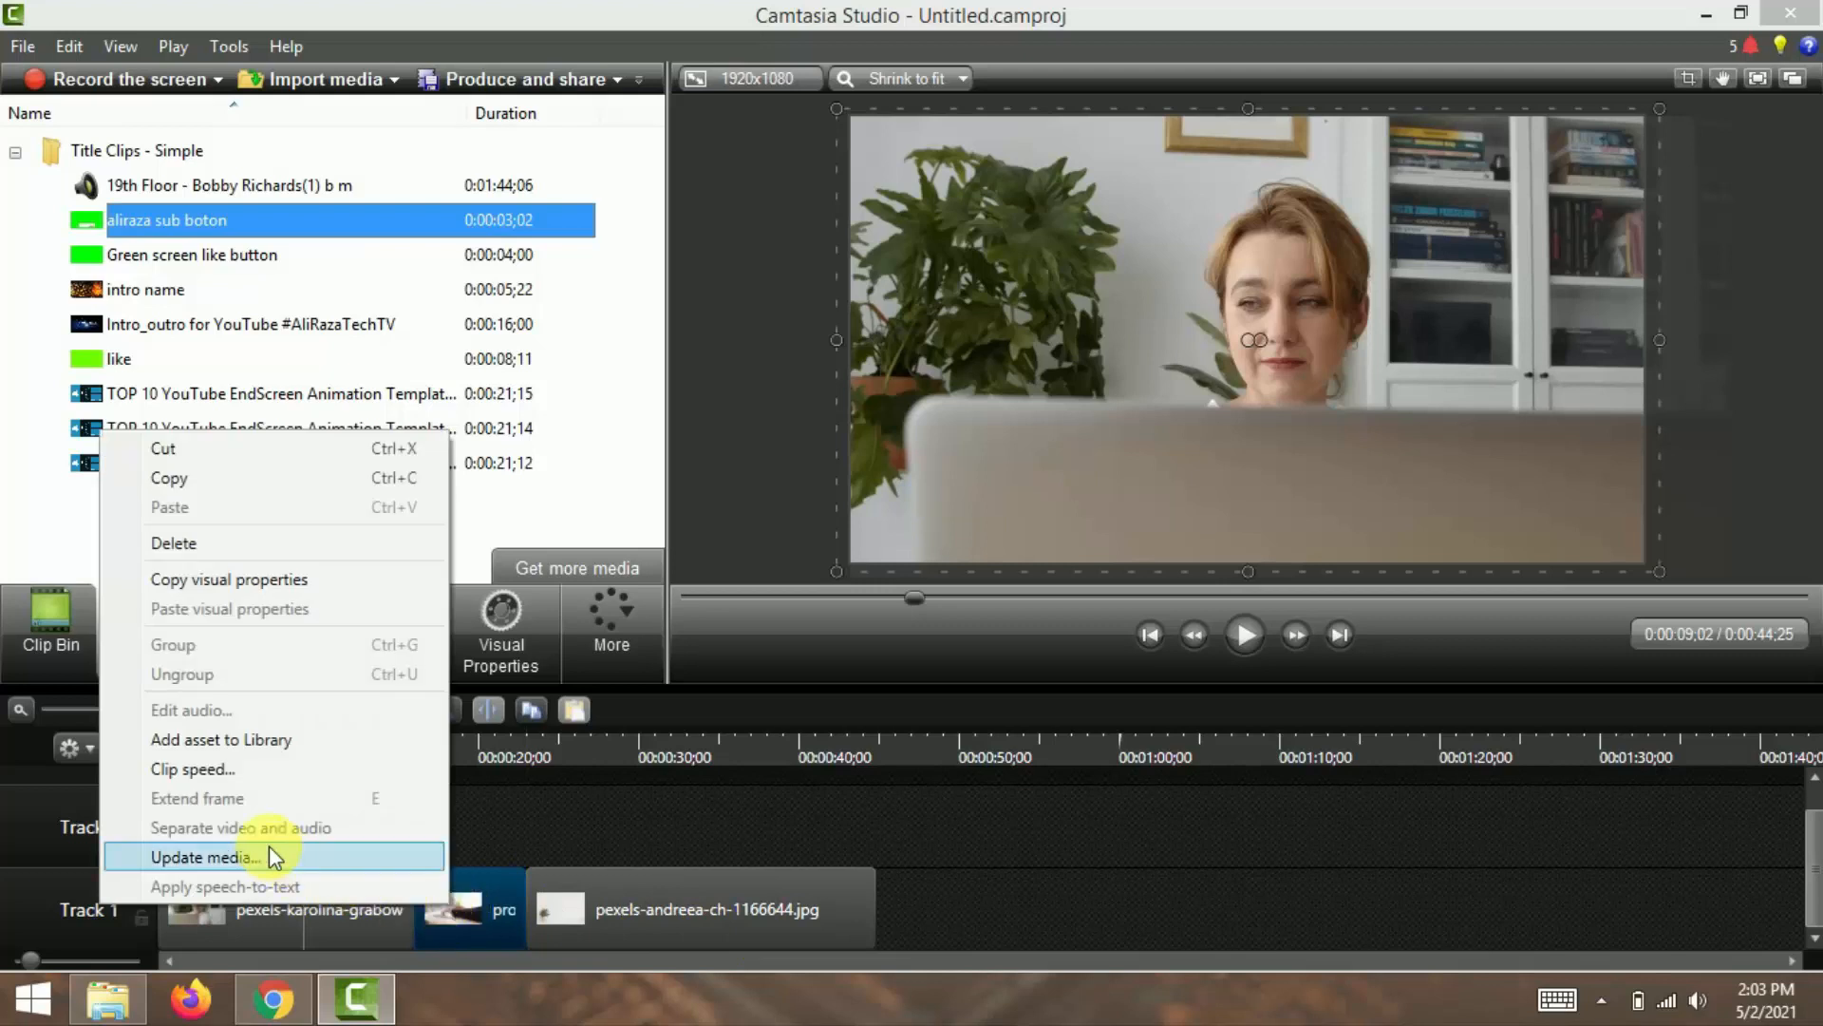
pyautogui.click(276, 741)
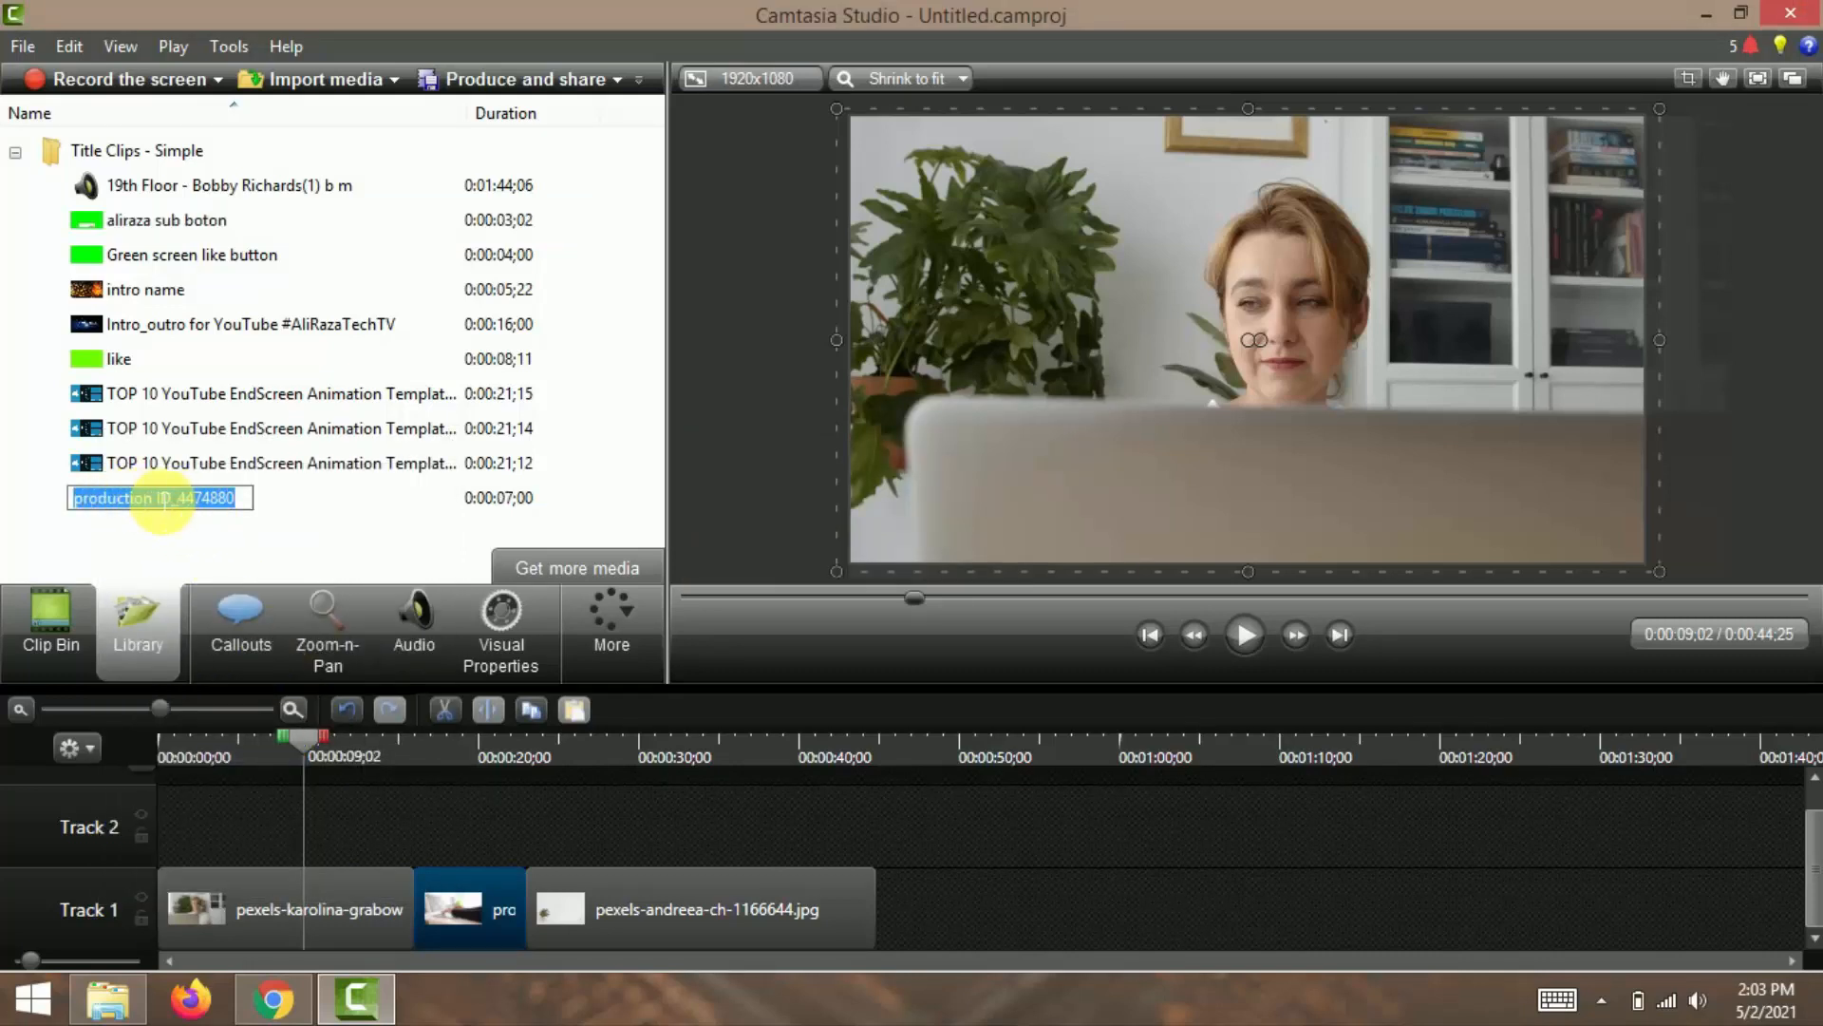
pyautogui.write('555')
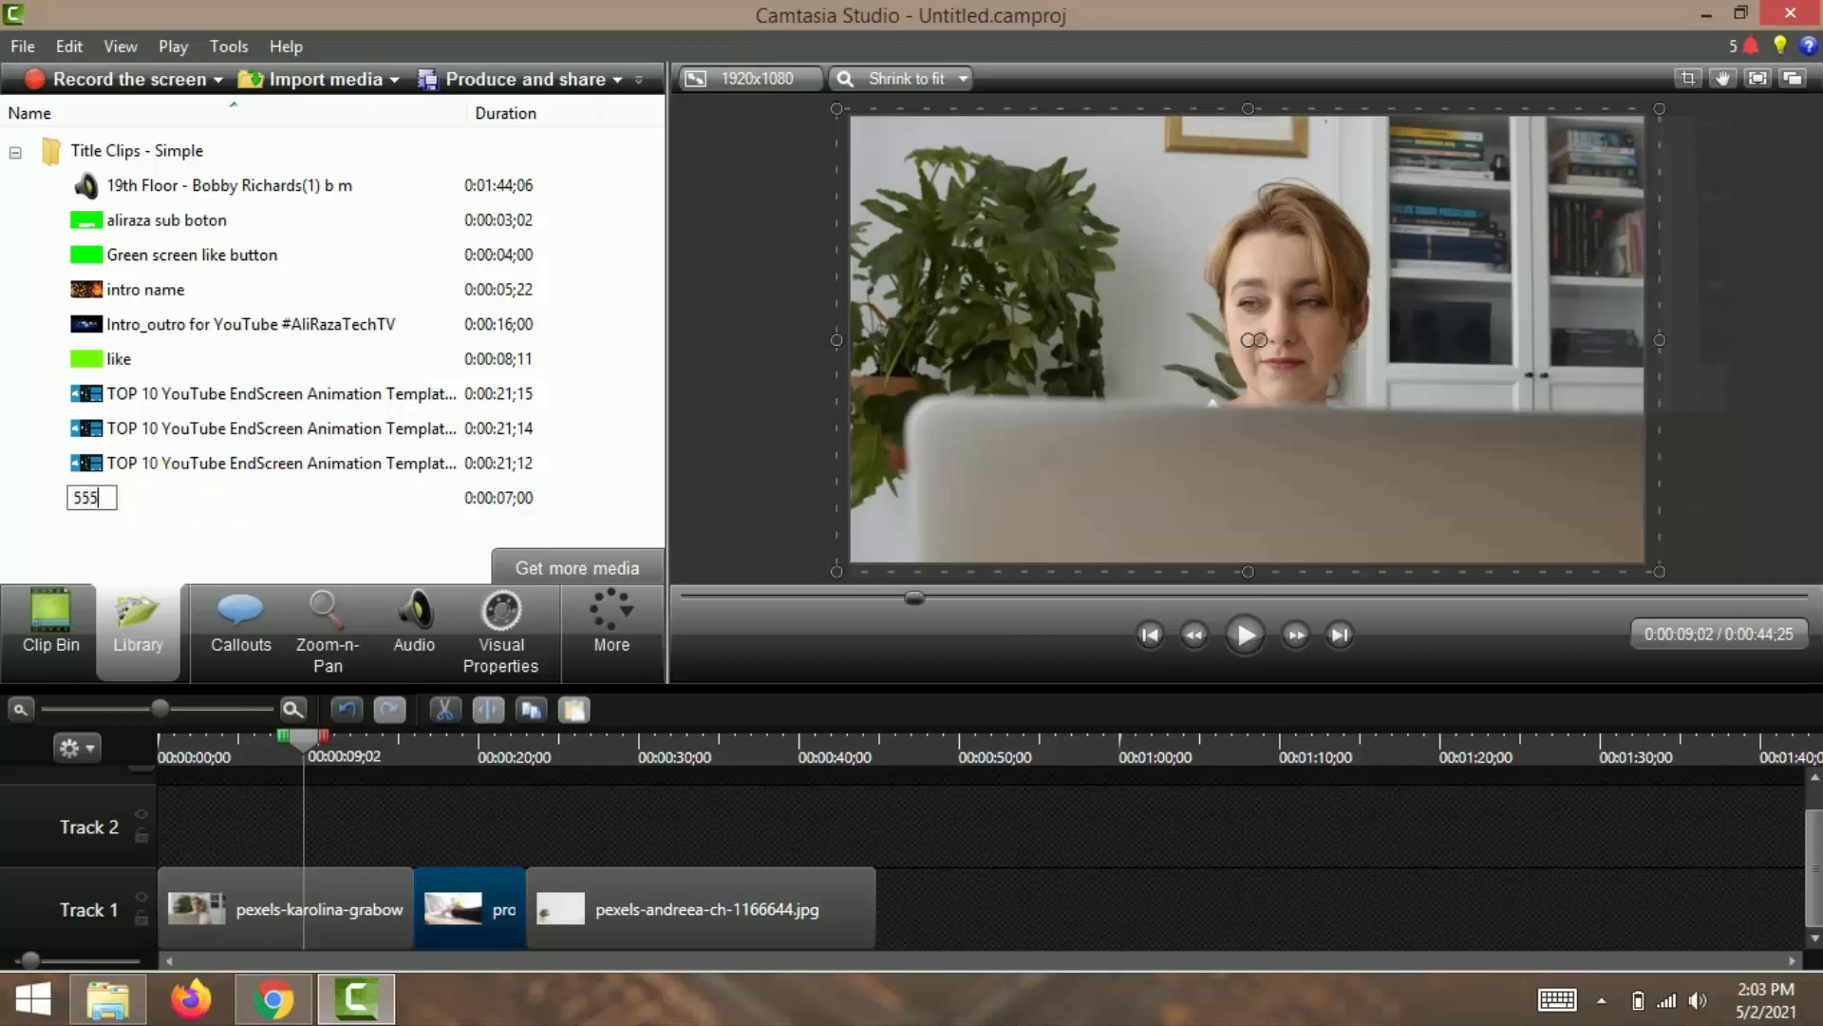
pyautogui.click(199, 496)
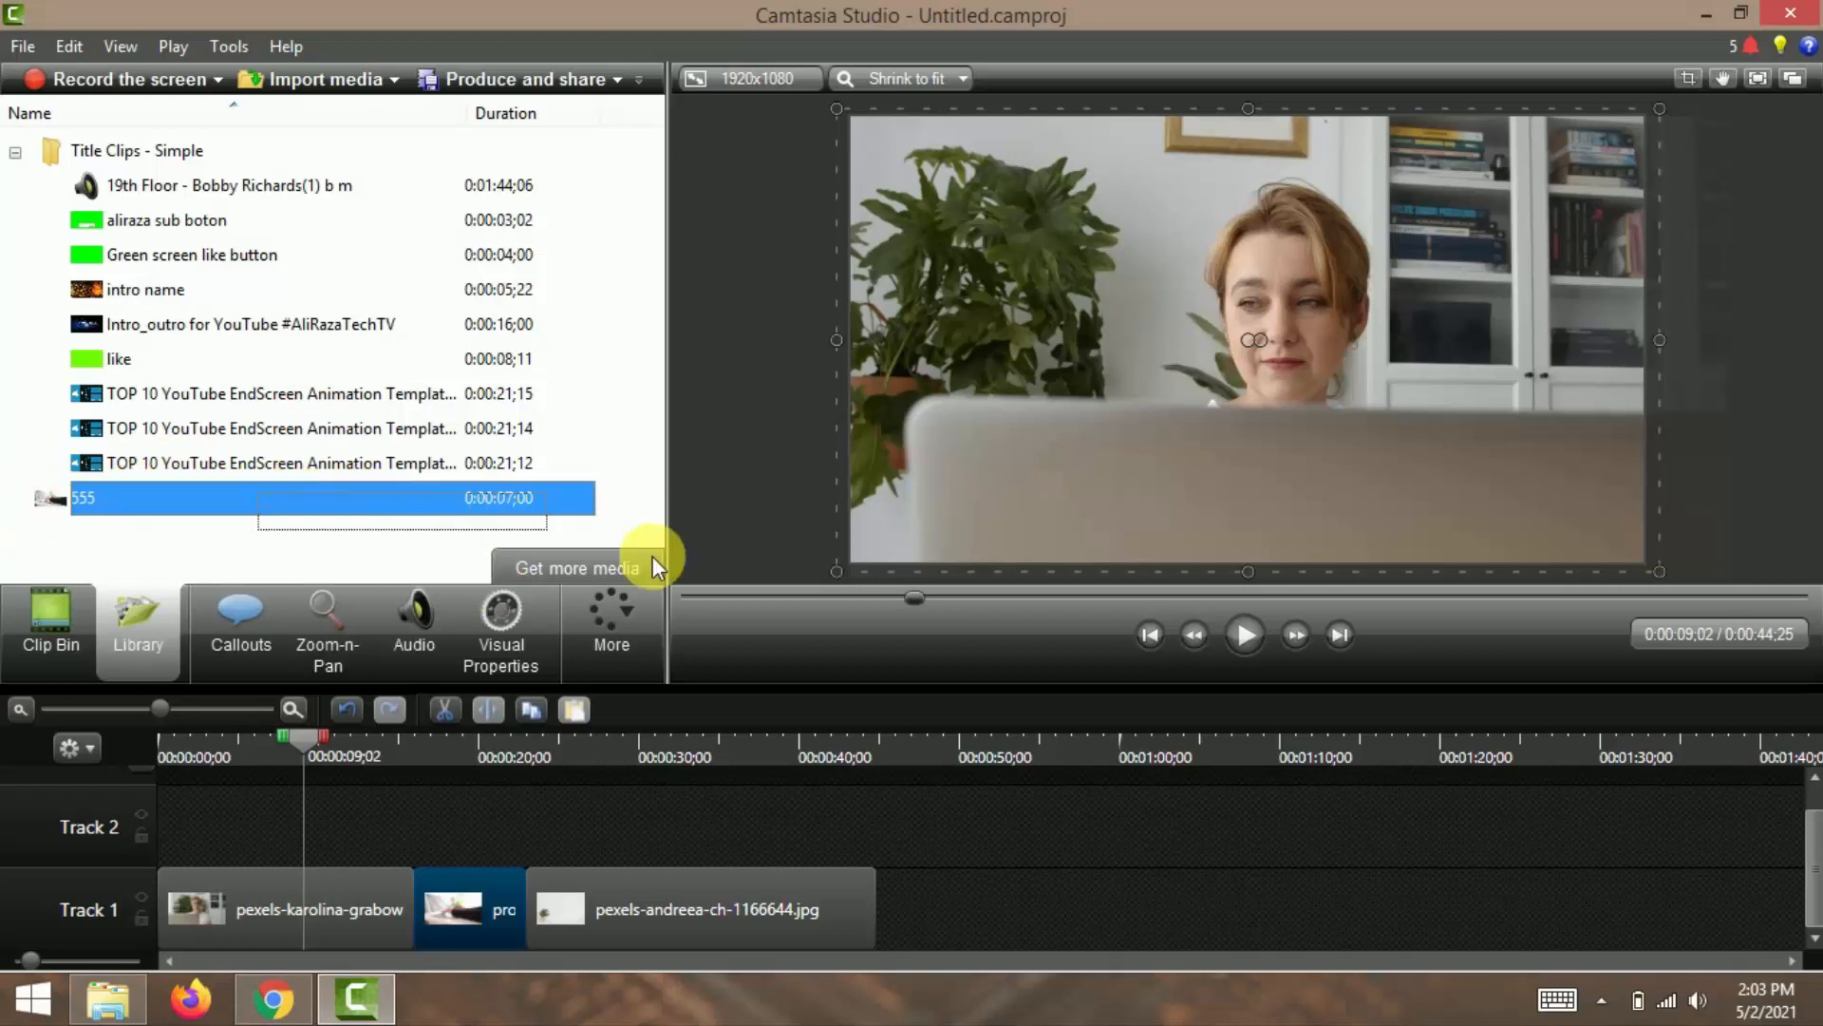
# Step: Add the 555 asset from the Library to the timeline at the playhead and delete that clip from Track 2
pyautogui.rightClick(256, 492)
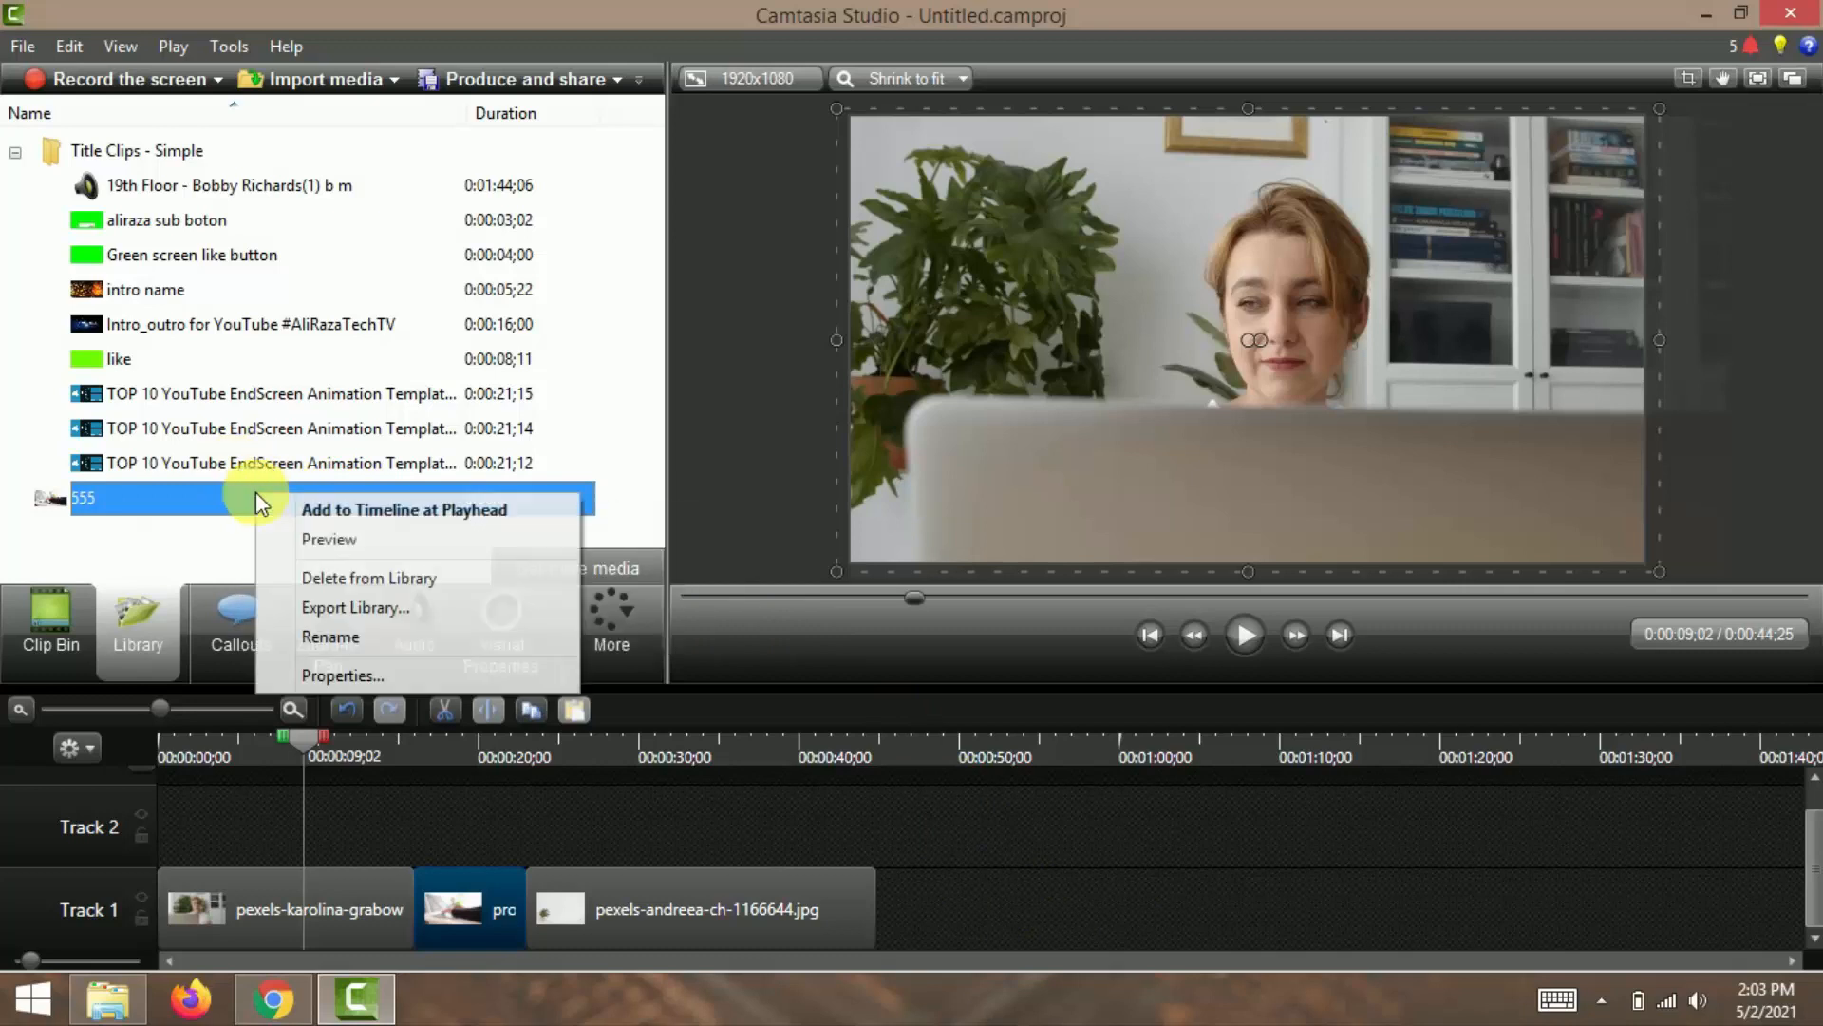
pyautogui.click(354, 513)
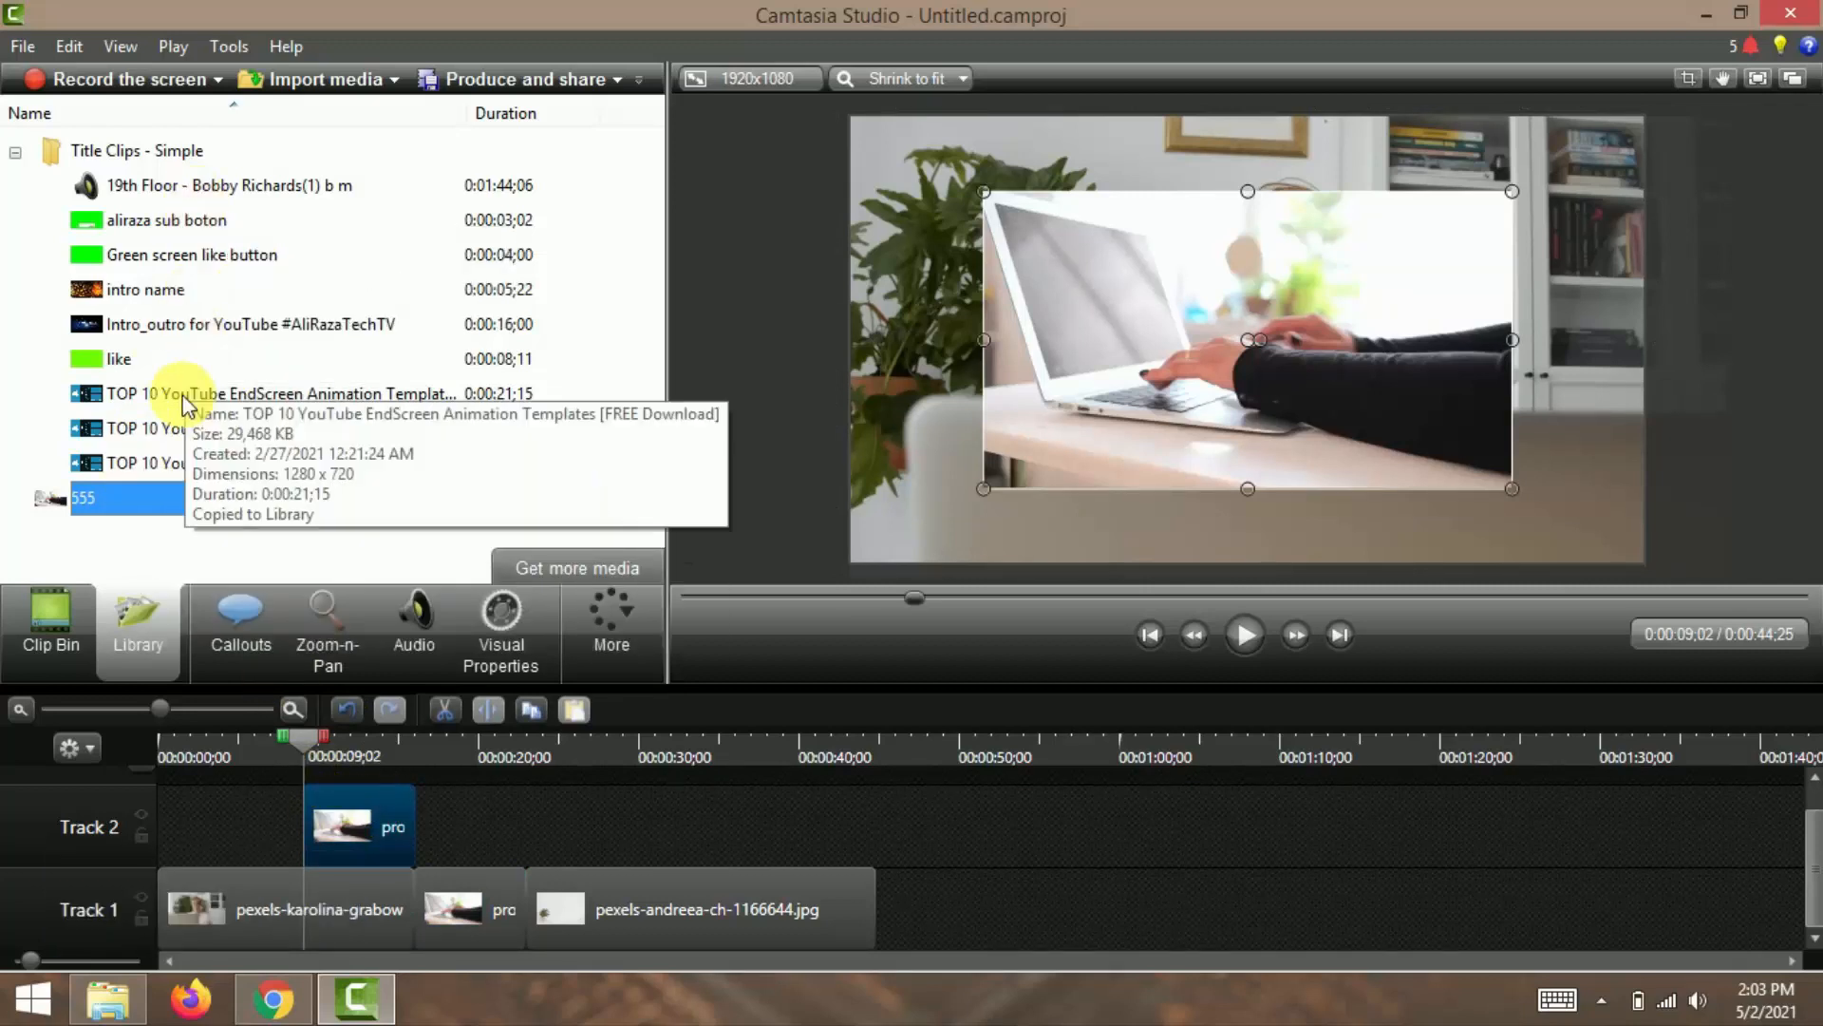
pyautogui.rightClick(144, 499)
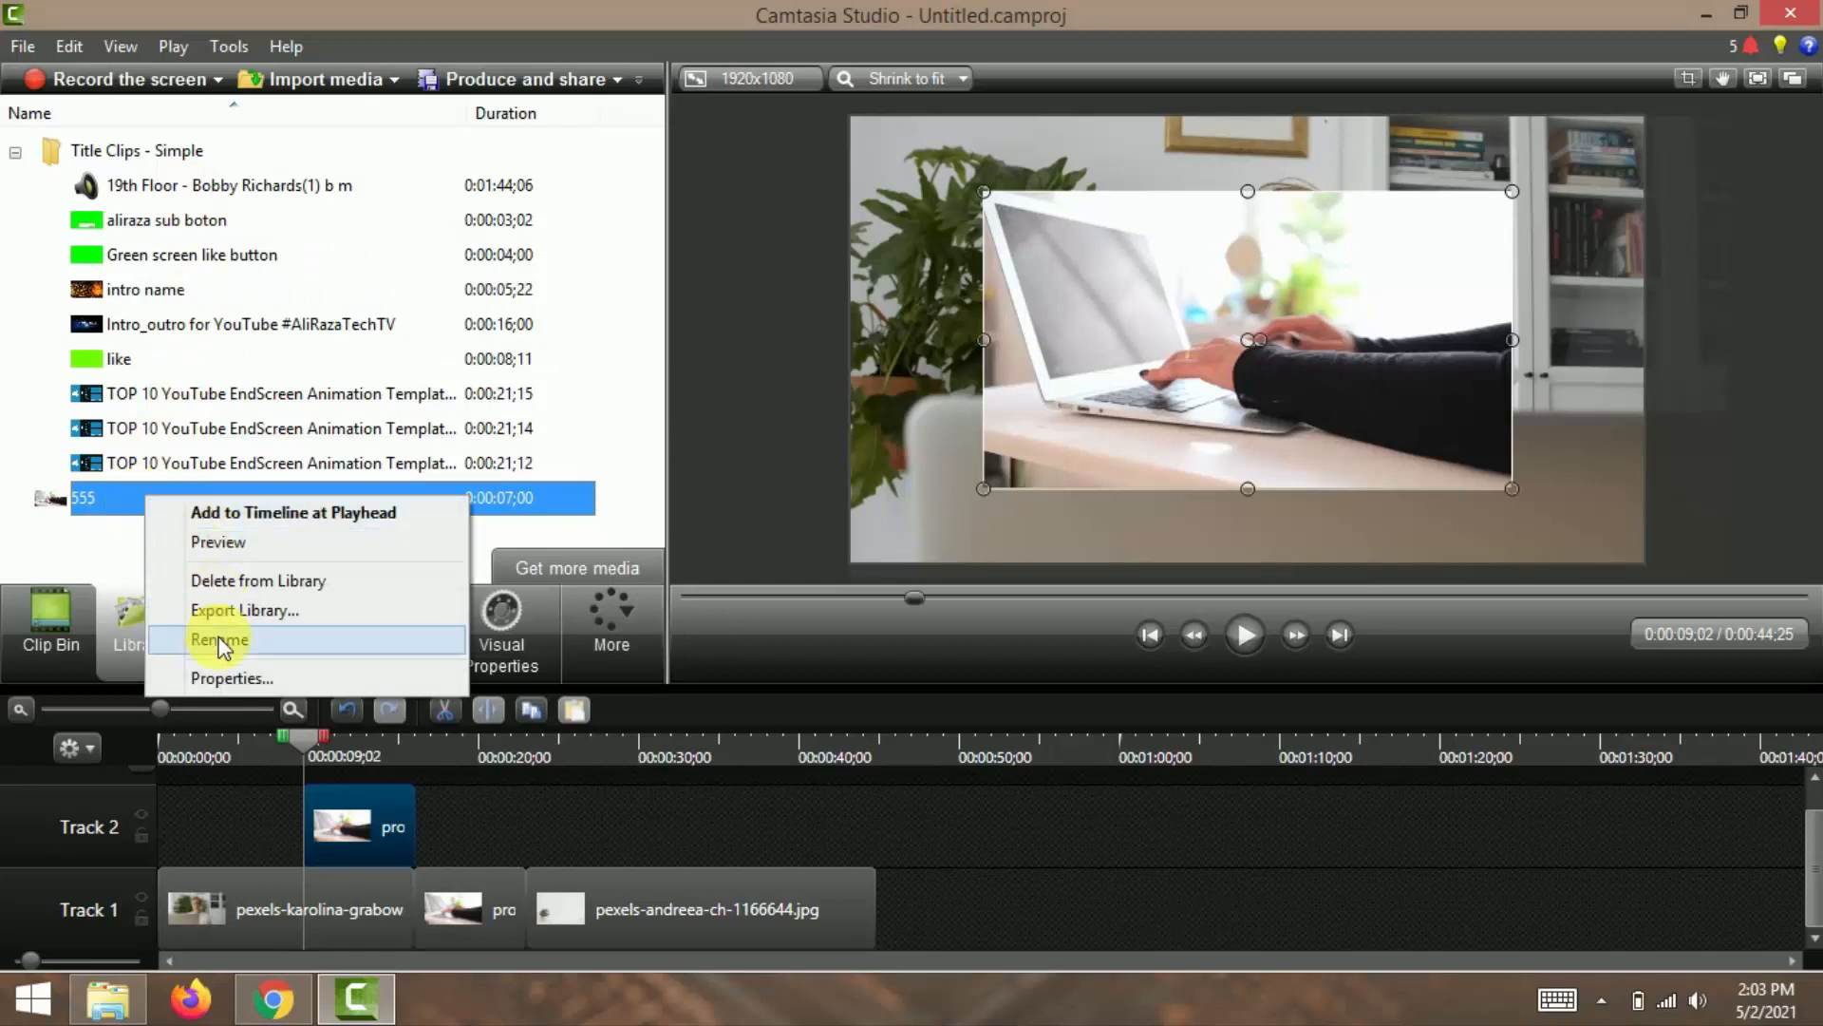
pyautogui.click(357, 819)
pyautogui.press('Delete')
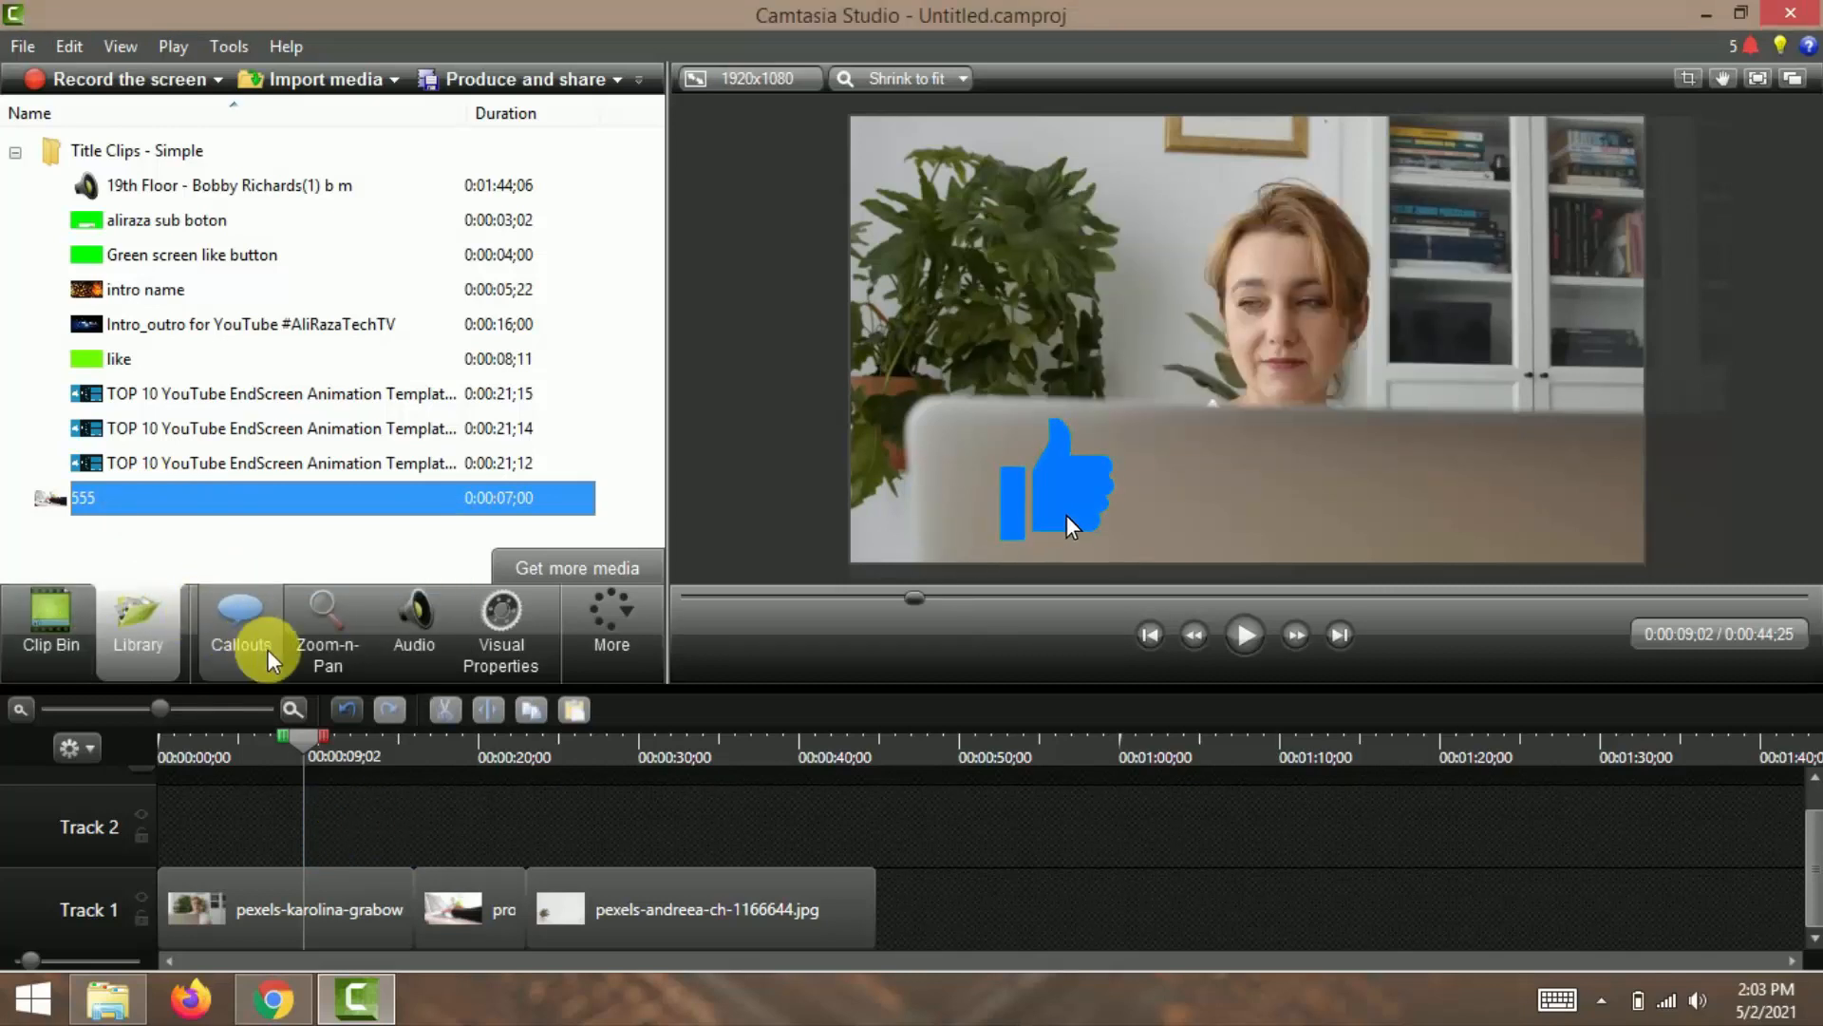
# Step: Add a text callout at the playhead with the text "aliraza techtv"
pyautogui.click(244, 646)
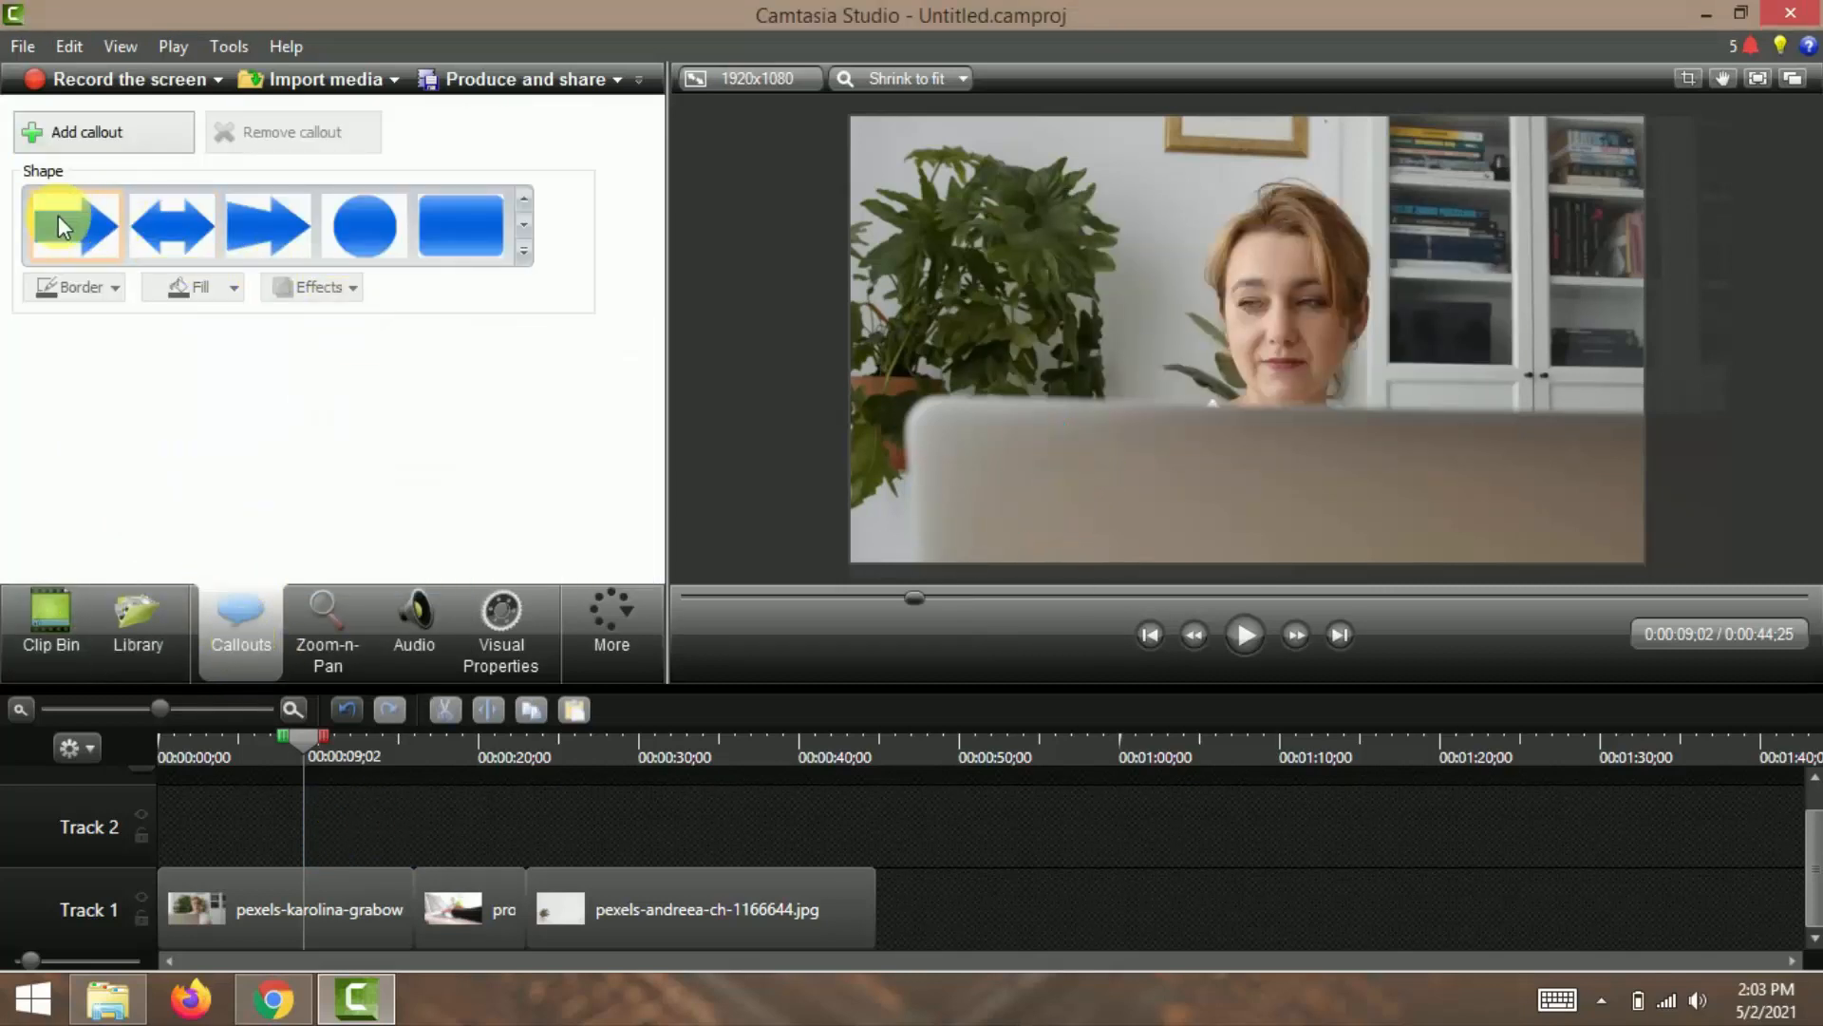
pyautogui.click(522, 252)
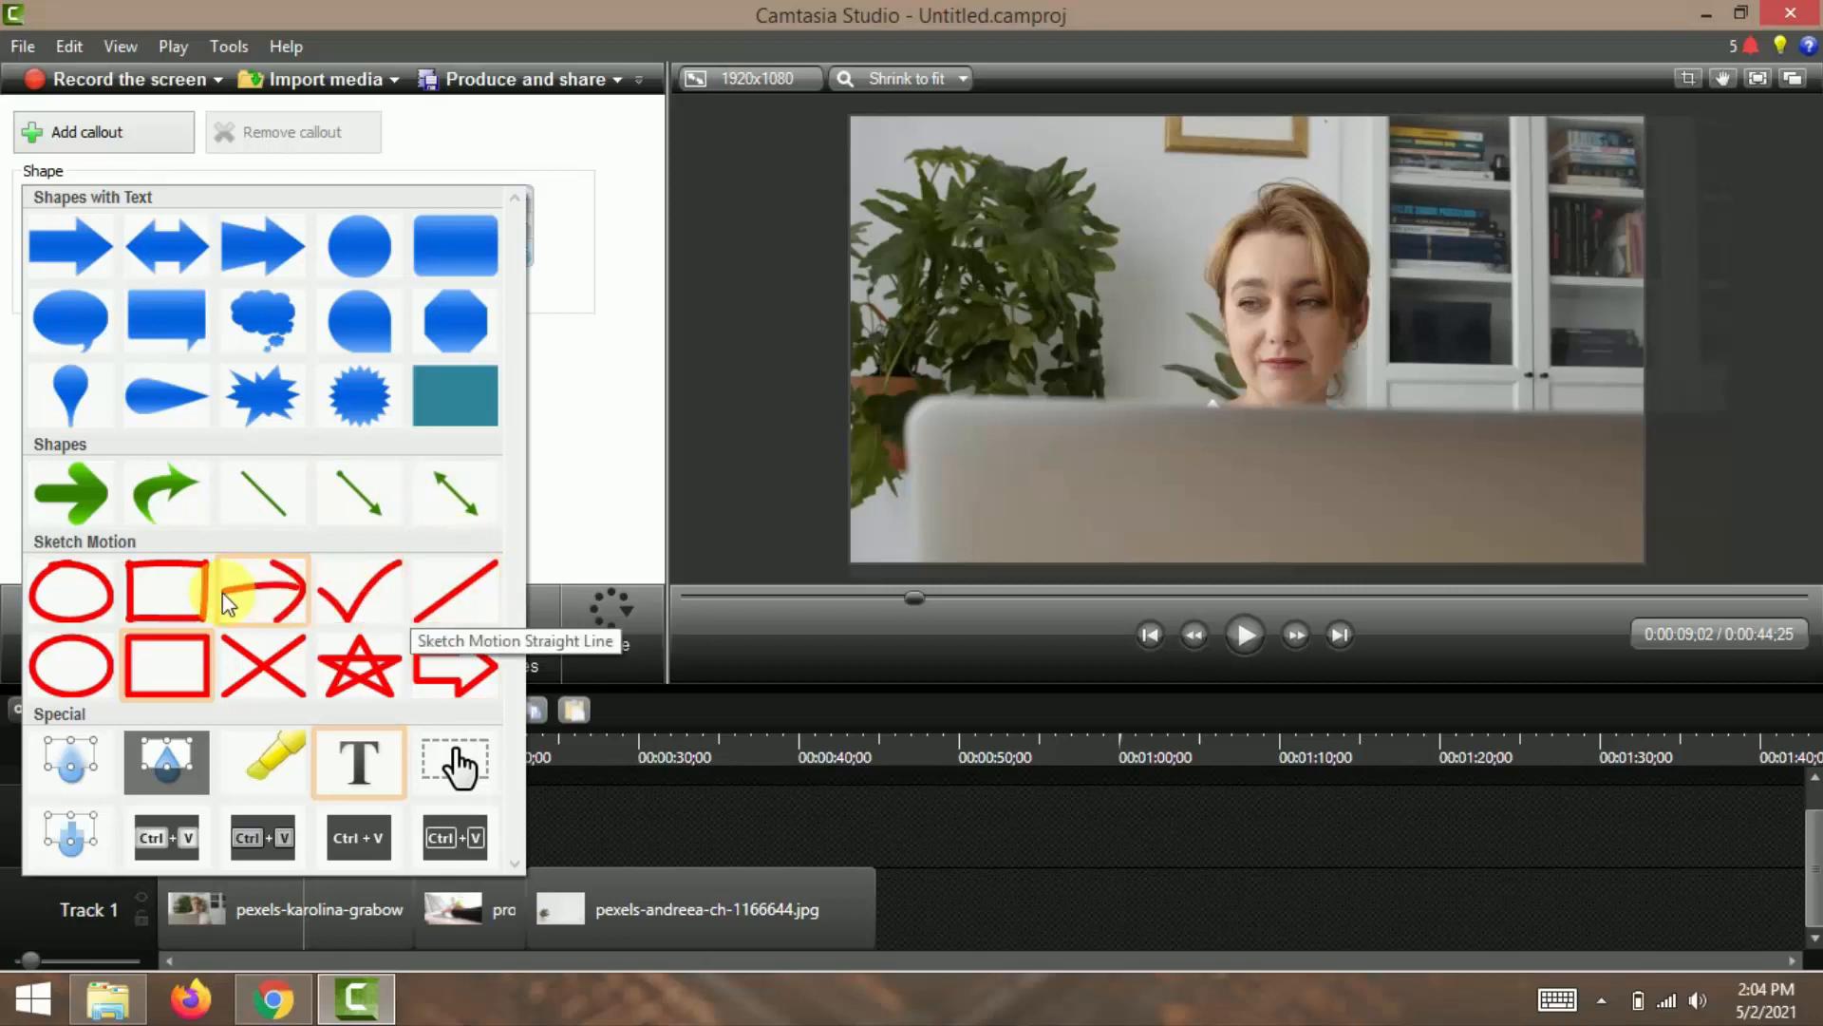
pyautogui.click(368, 767)
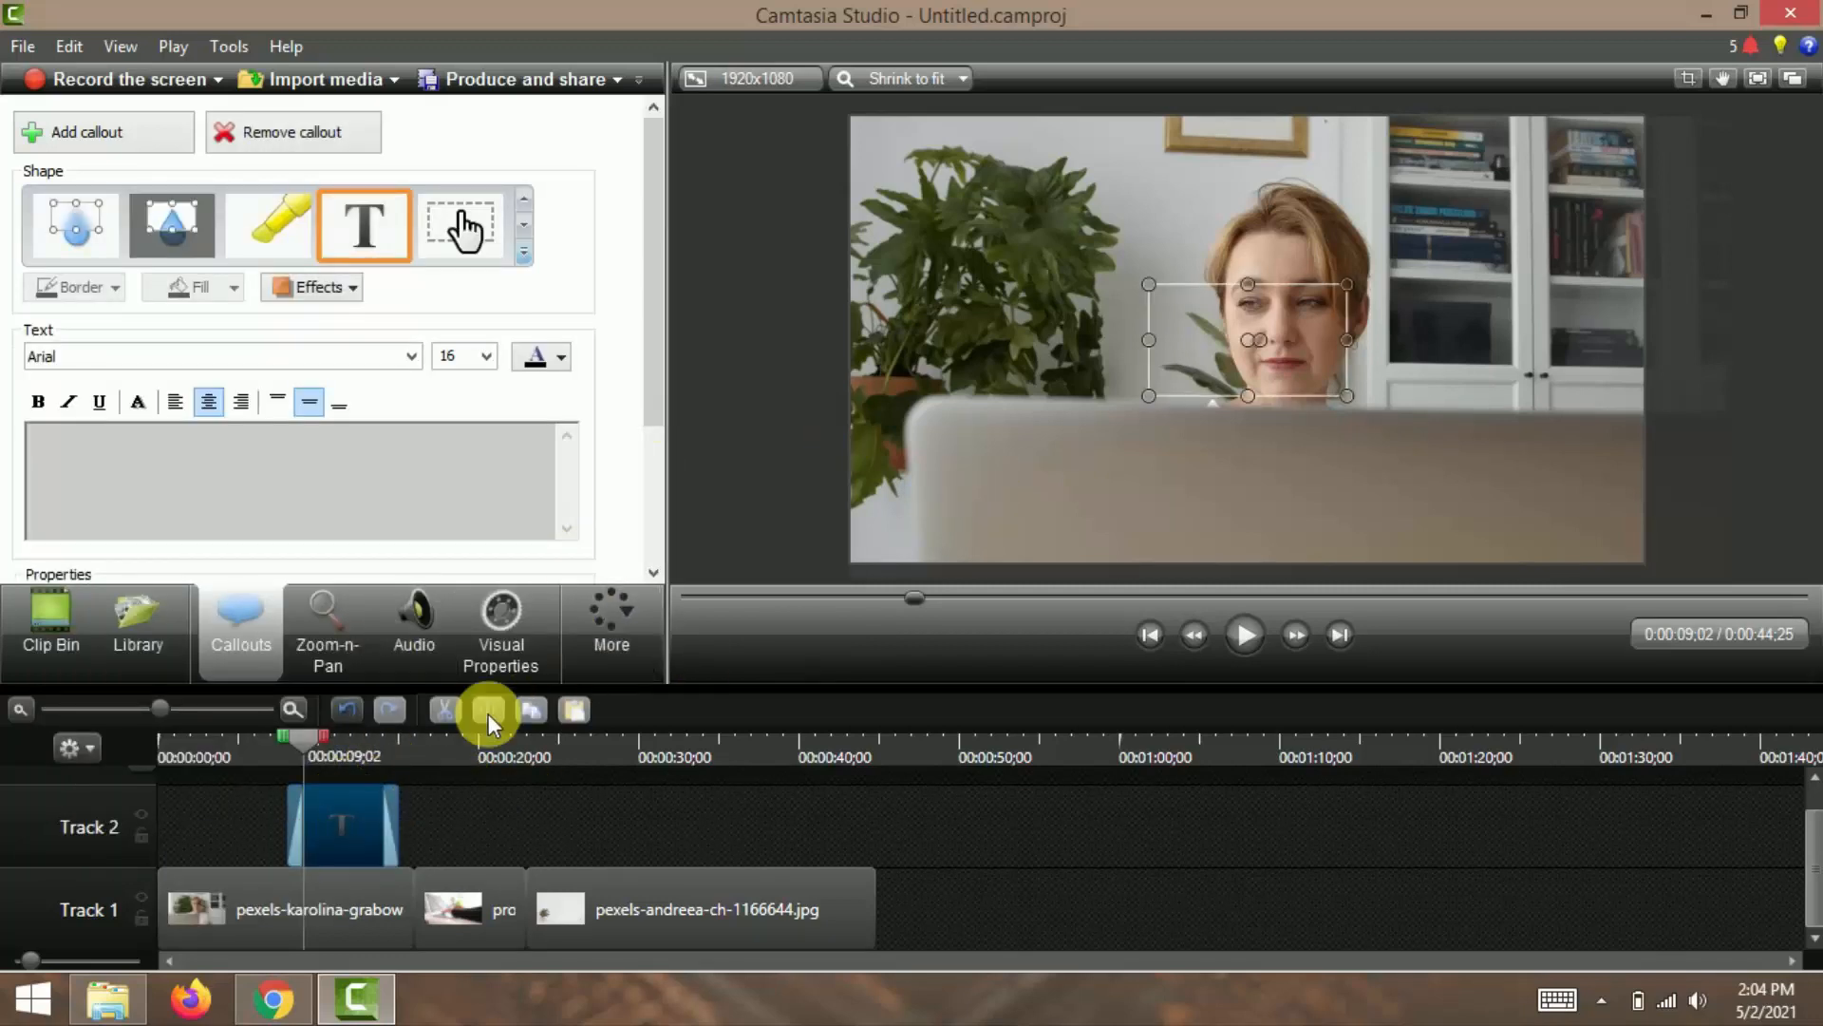
pyautogui.click(322, 473)
pyautogui.write('aliraza techtv')
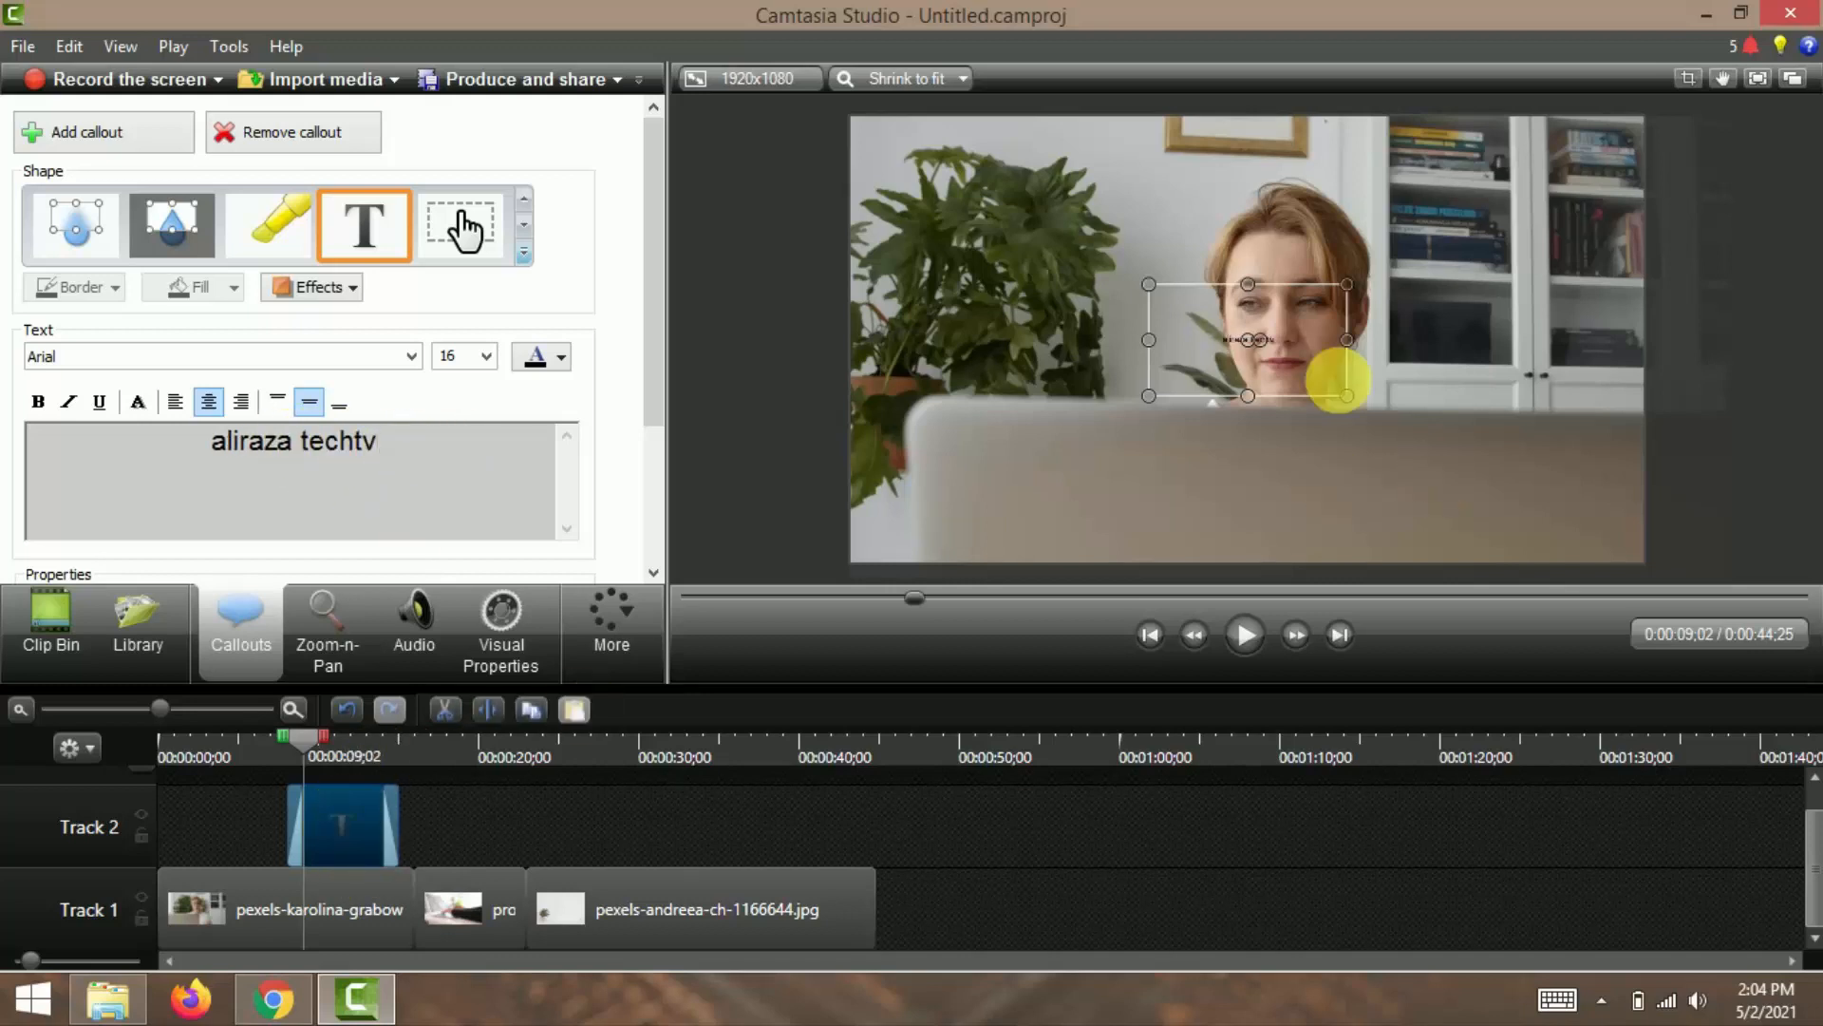
# Step: Move the text callout down over the laptop lid and set its font size to 72
pyautogui.moveTo(1295, 358); pyautogui.dragTo(1343, 447)
pyautogui.click(401, 453)
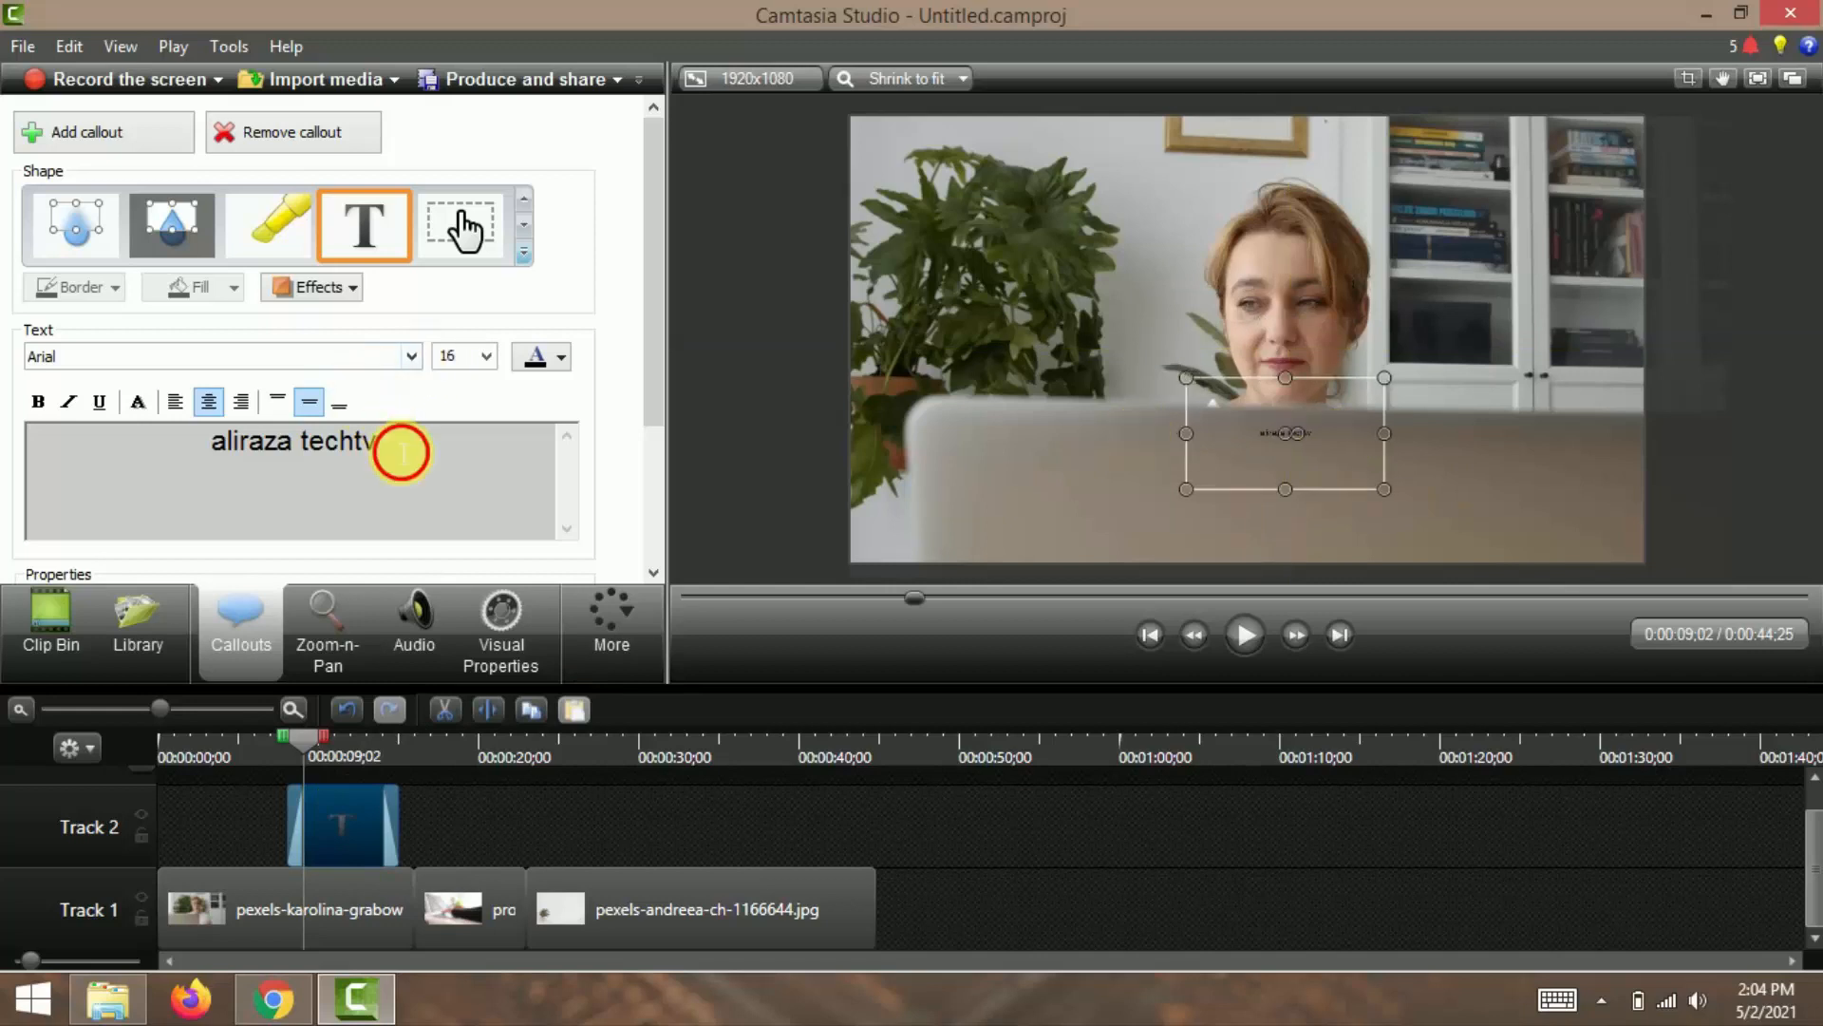
pyautogui.moveTo(400, 453); pyautogui.dragTo(144, 456)
pyautogui.click(485, 357)
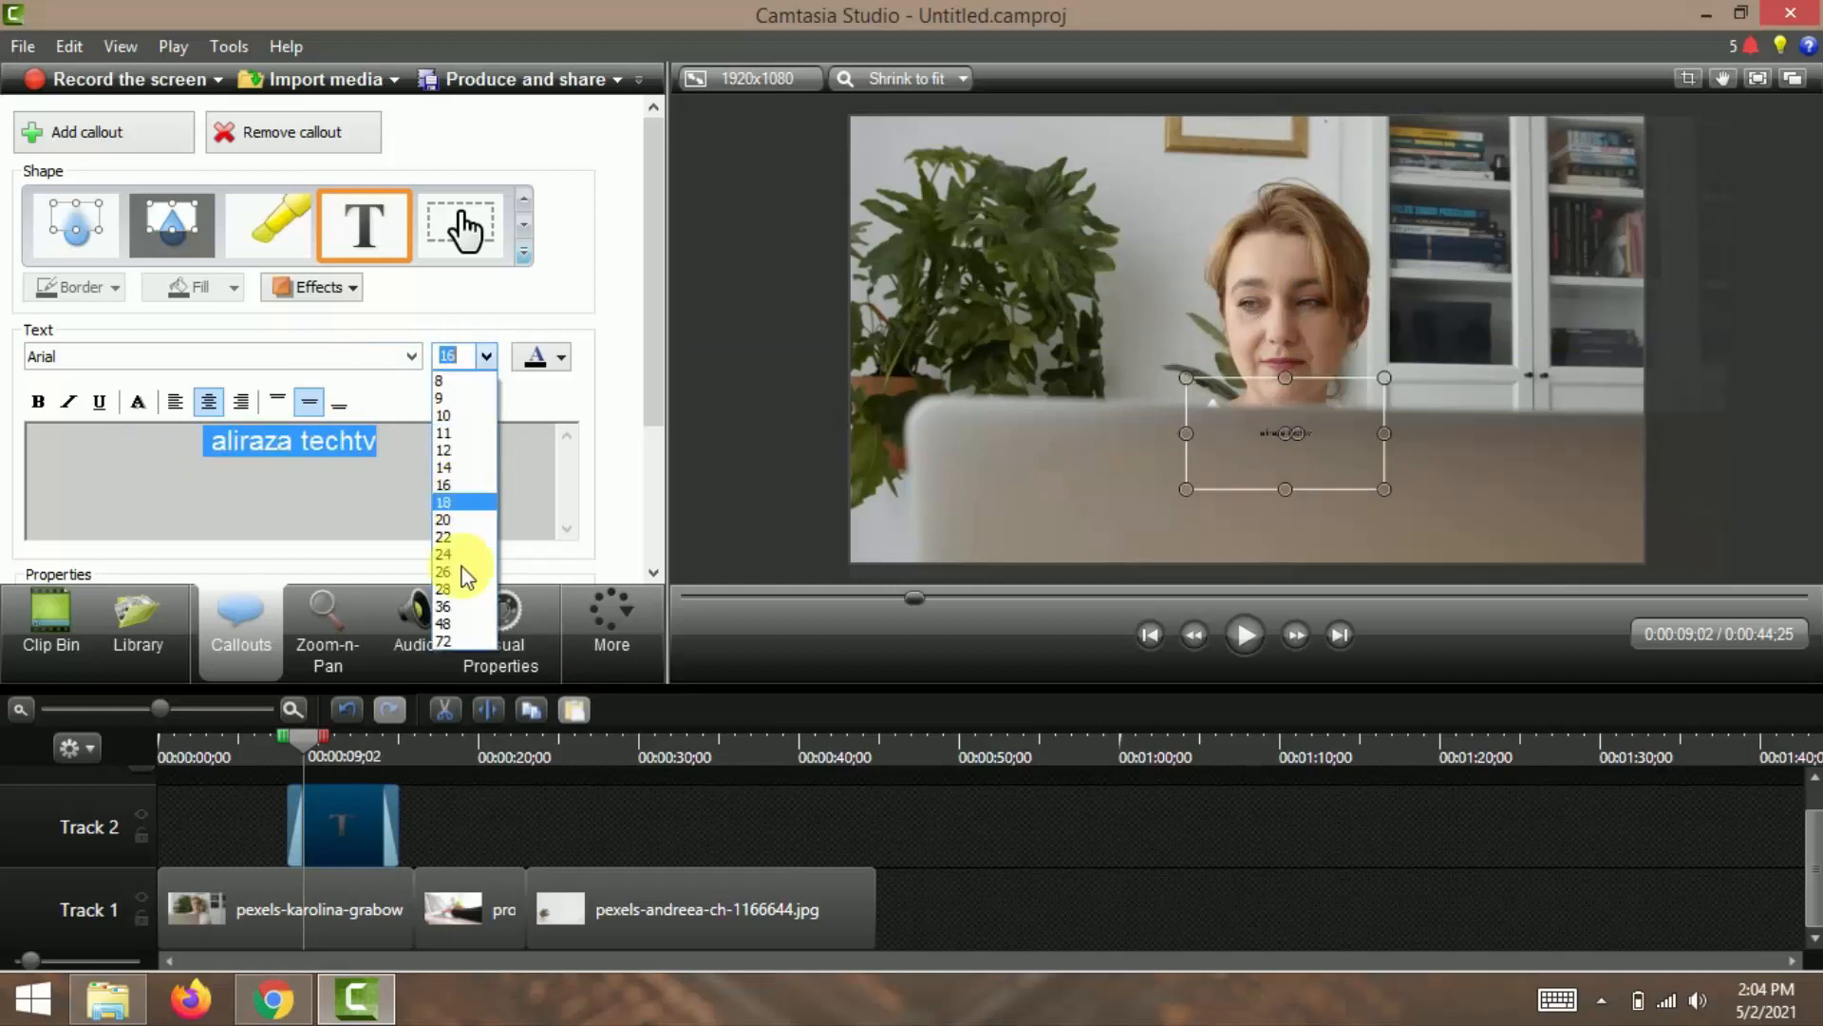
pyautogui.click(448, 638)
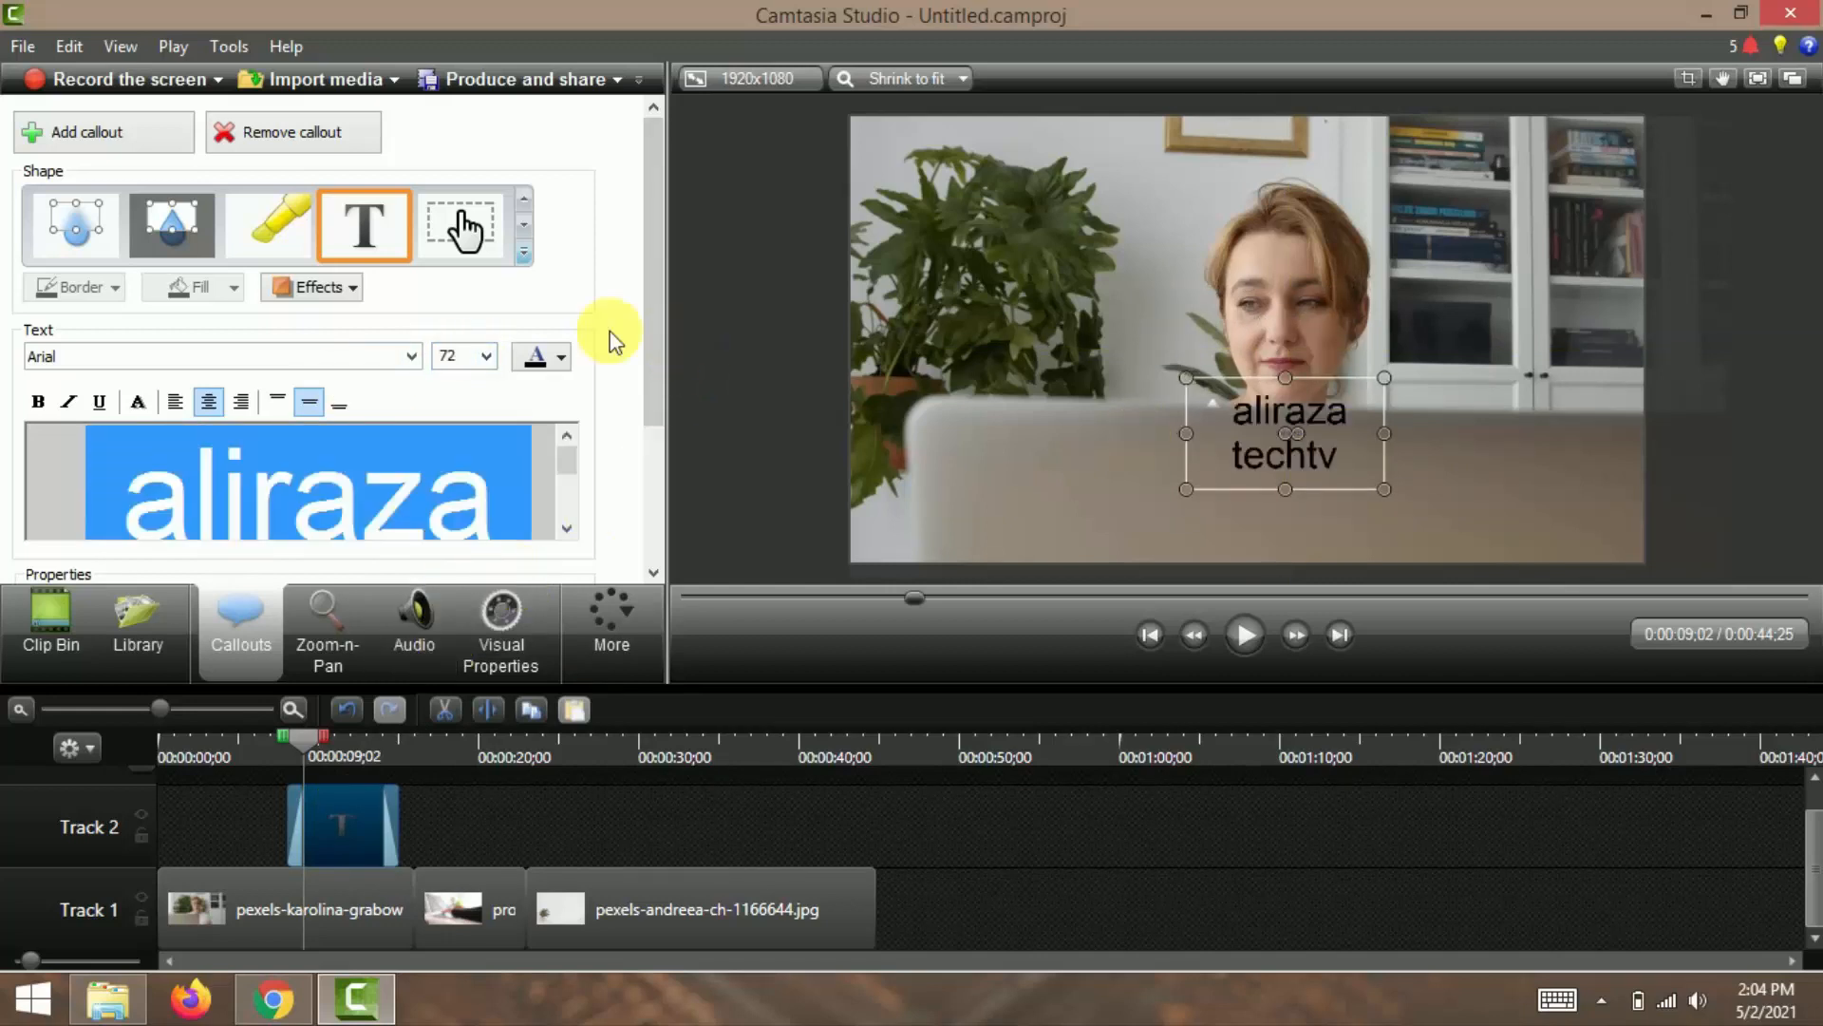
# Step: Change the callout's text color to Red
pyautogui.click(559, 357)
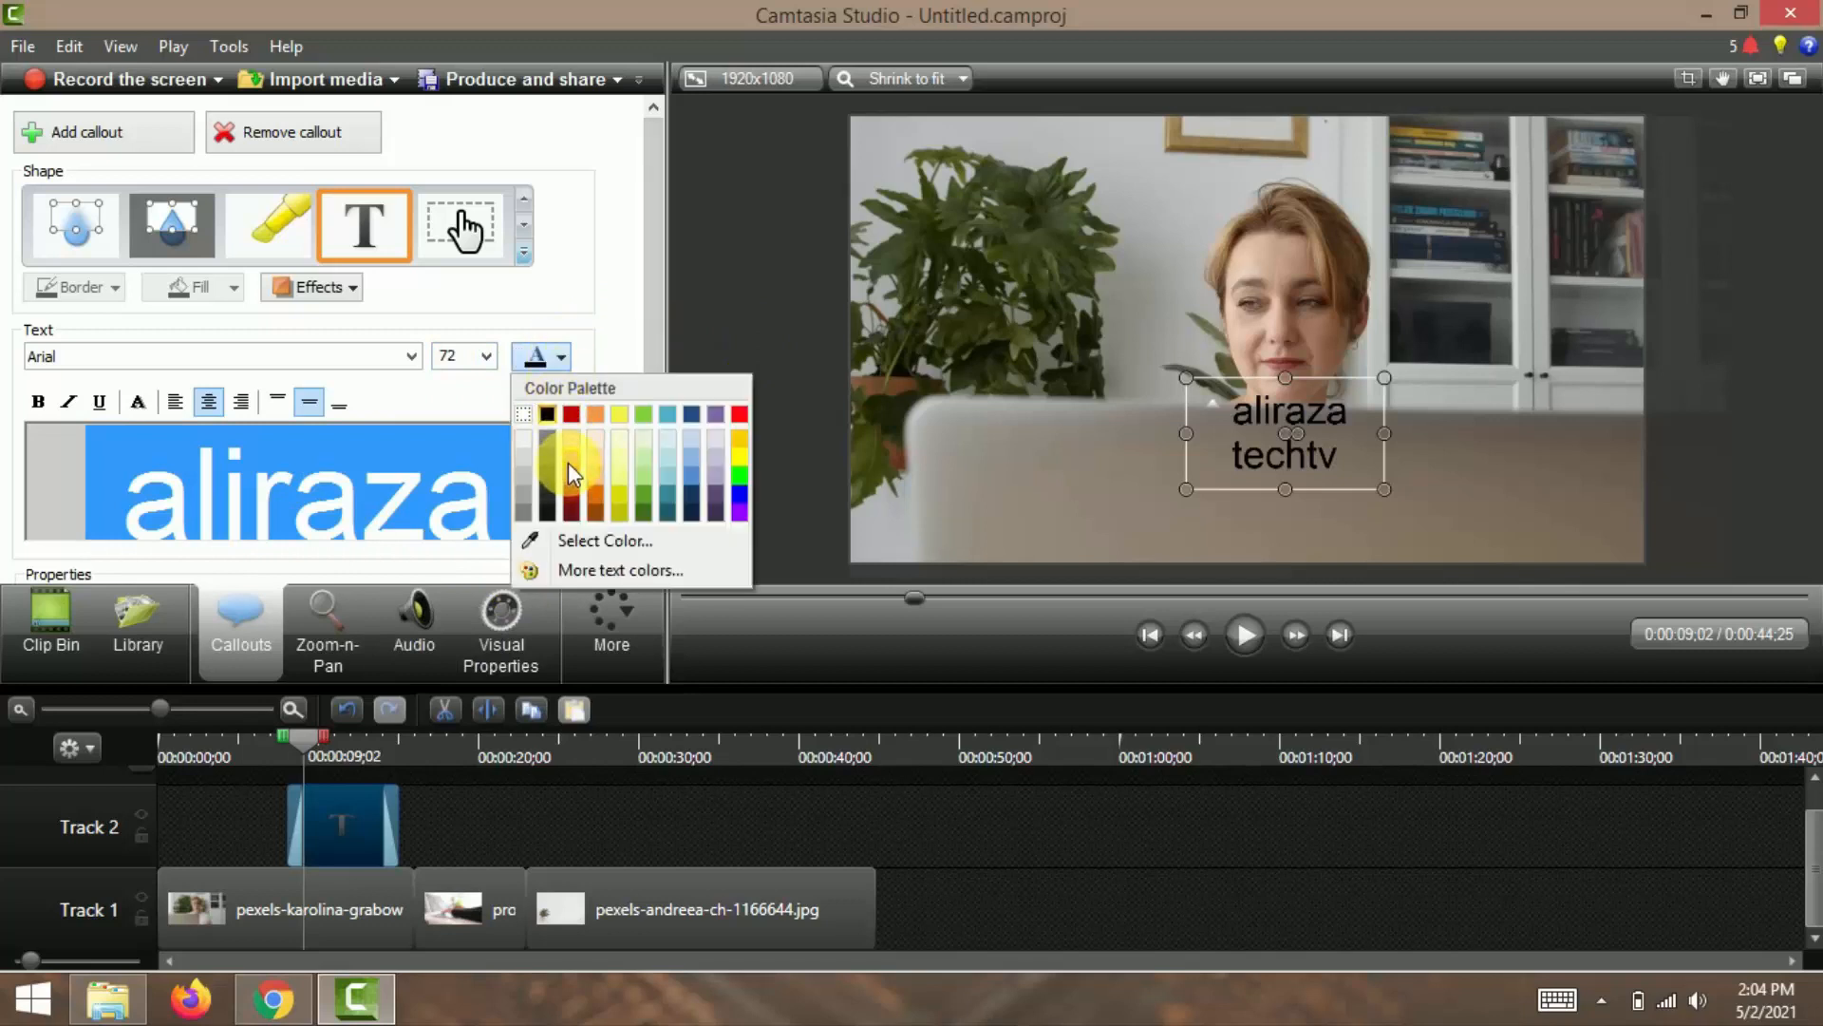
pyautogui.click(568, 463)
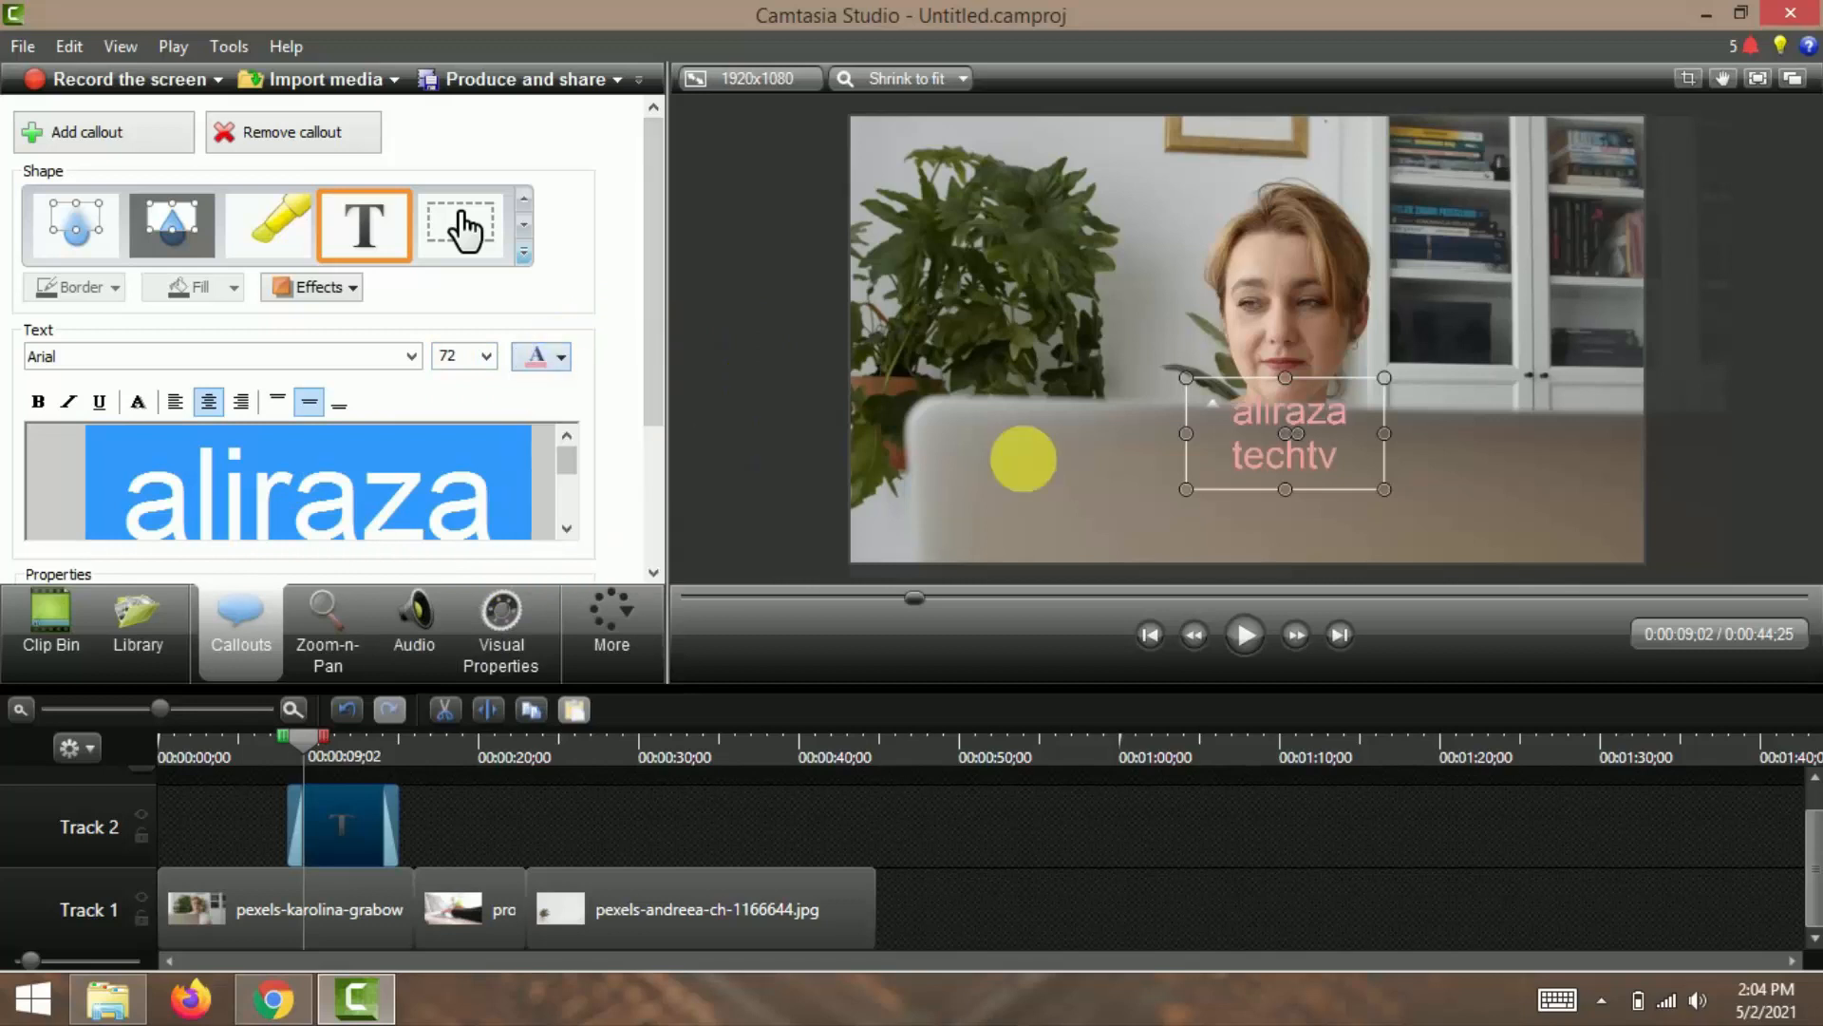
pyautogui.click(561, 359)
pyautogui.click(566, 435)
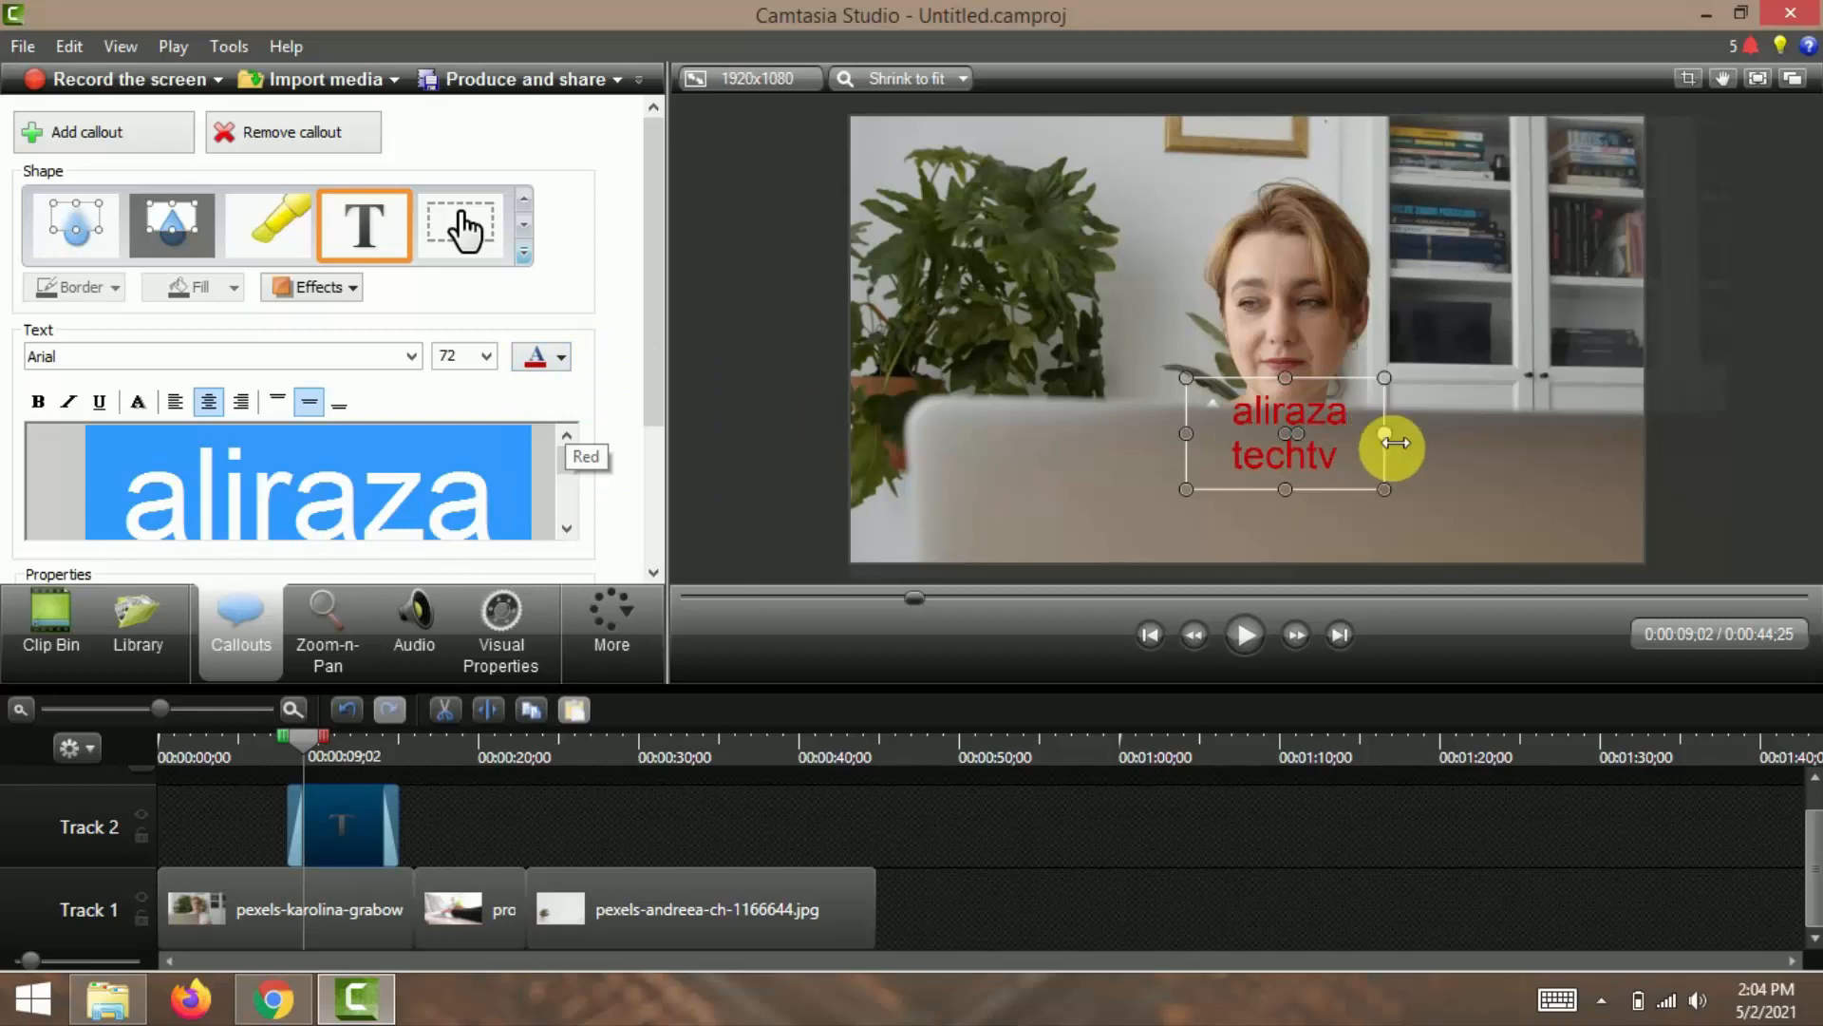
# Step: Widen the callout to hold its text on one line and move it past the canvas's right edge, about X 1258, Y -382
pyautogui.moveTo(1394, 442); pyautogui.dragTo(1779, 493)
pyautogui.moveTo(1572, 500); pyautogui.dragTo(1667, 527)
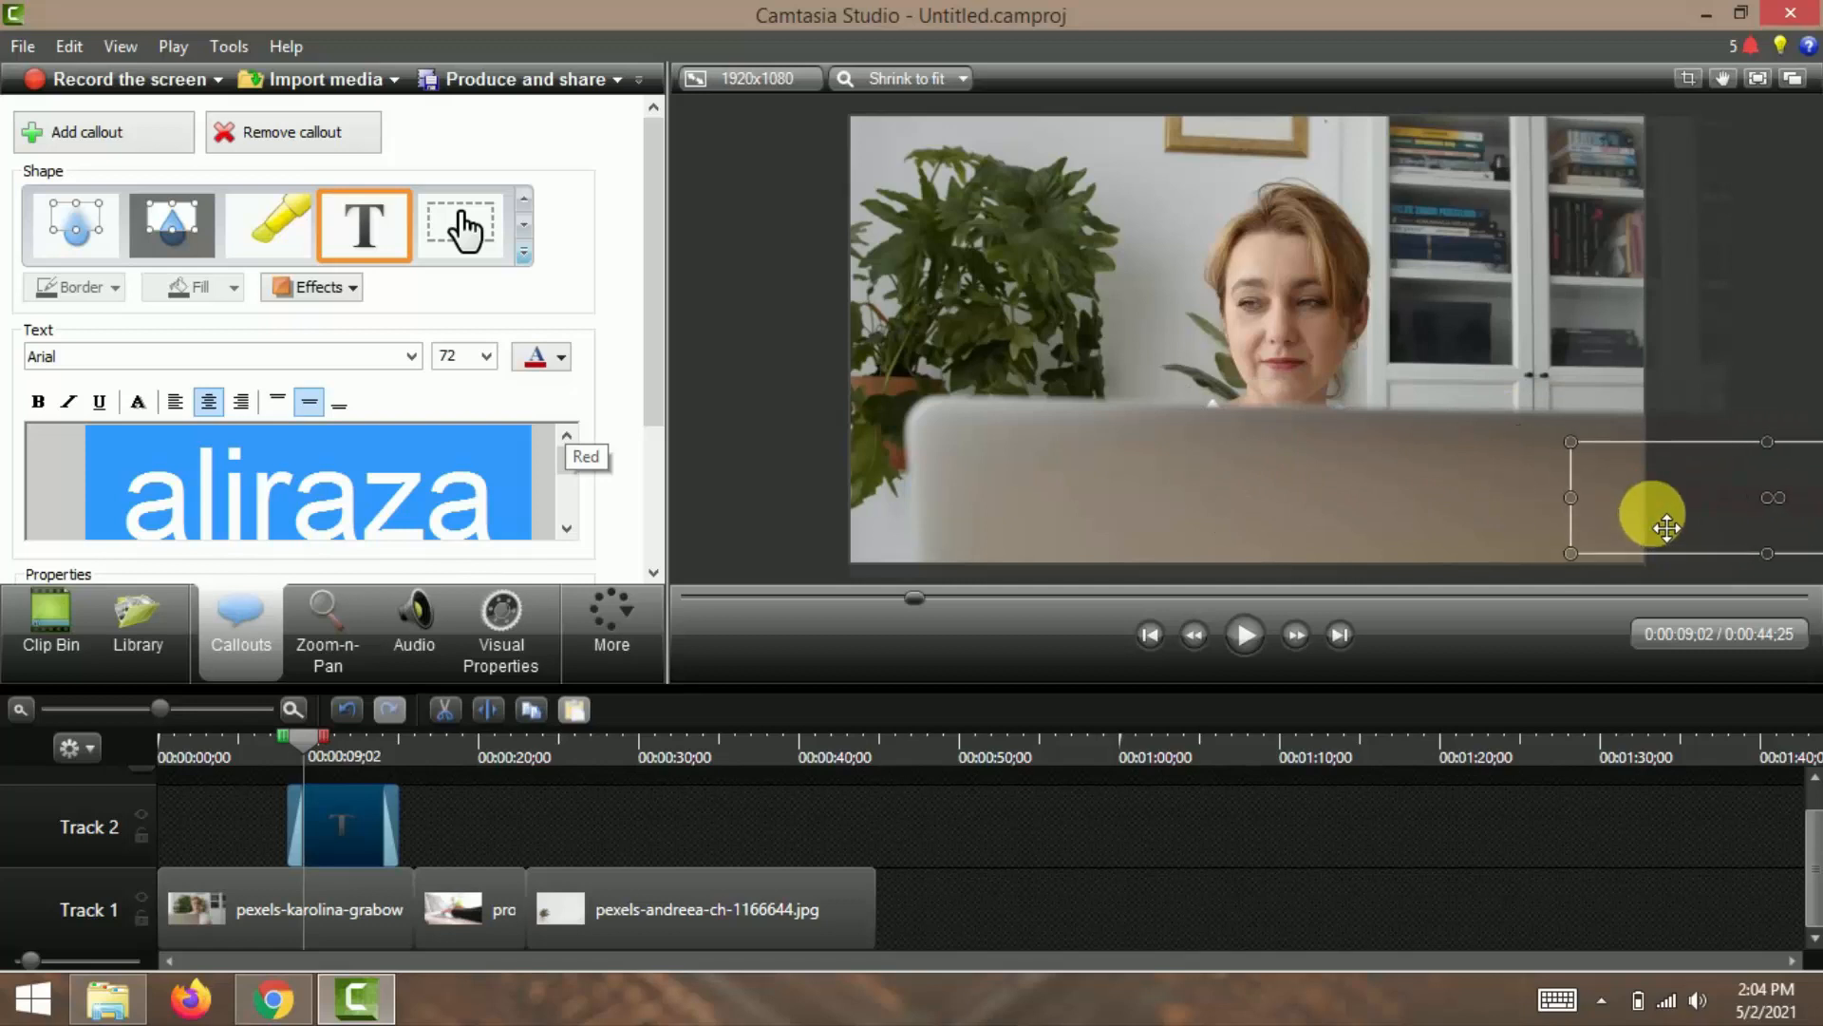
pyautogui.click(448, 794)
# Step: Add an animation to the text callout that moves it to the canvas's lower-left corner, about X -517, Y -398
pyautogui.click(513, 637)
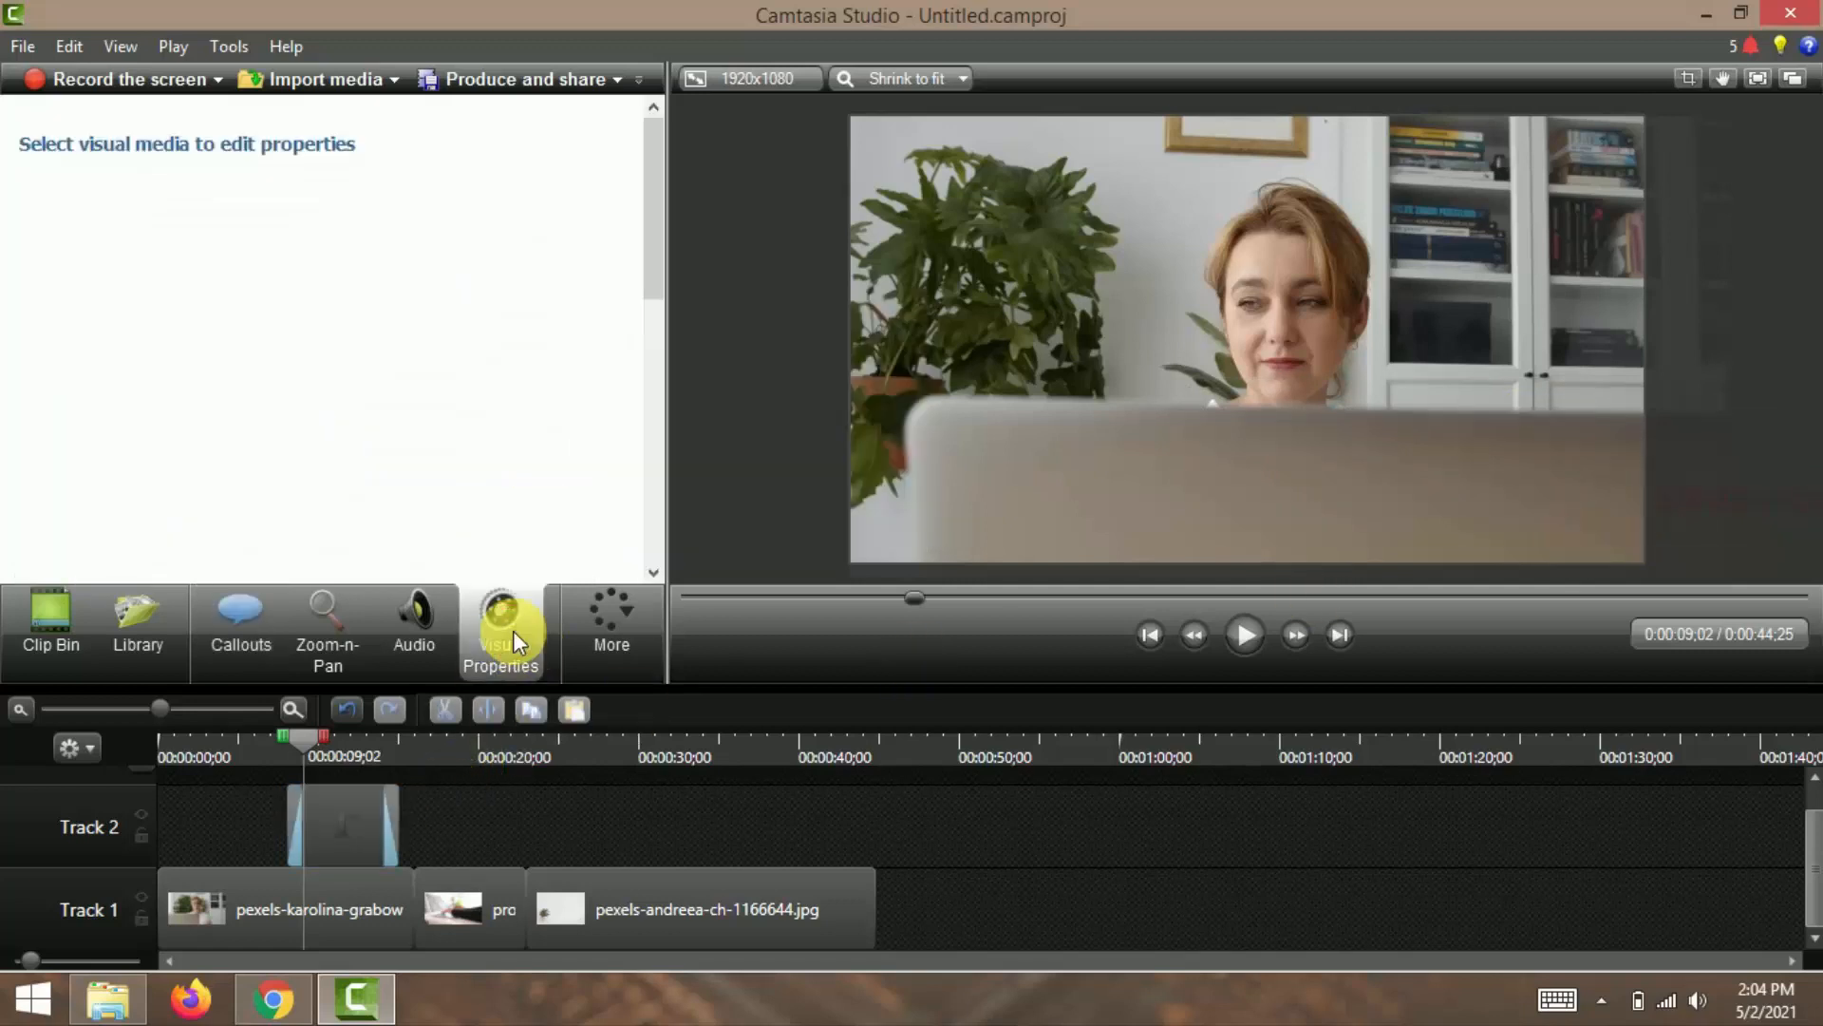
pyautogui.click(334, 807)
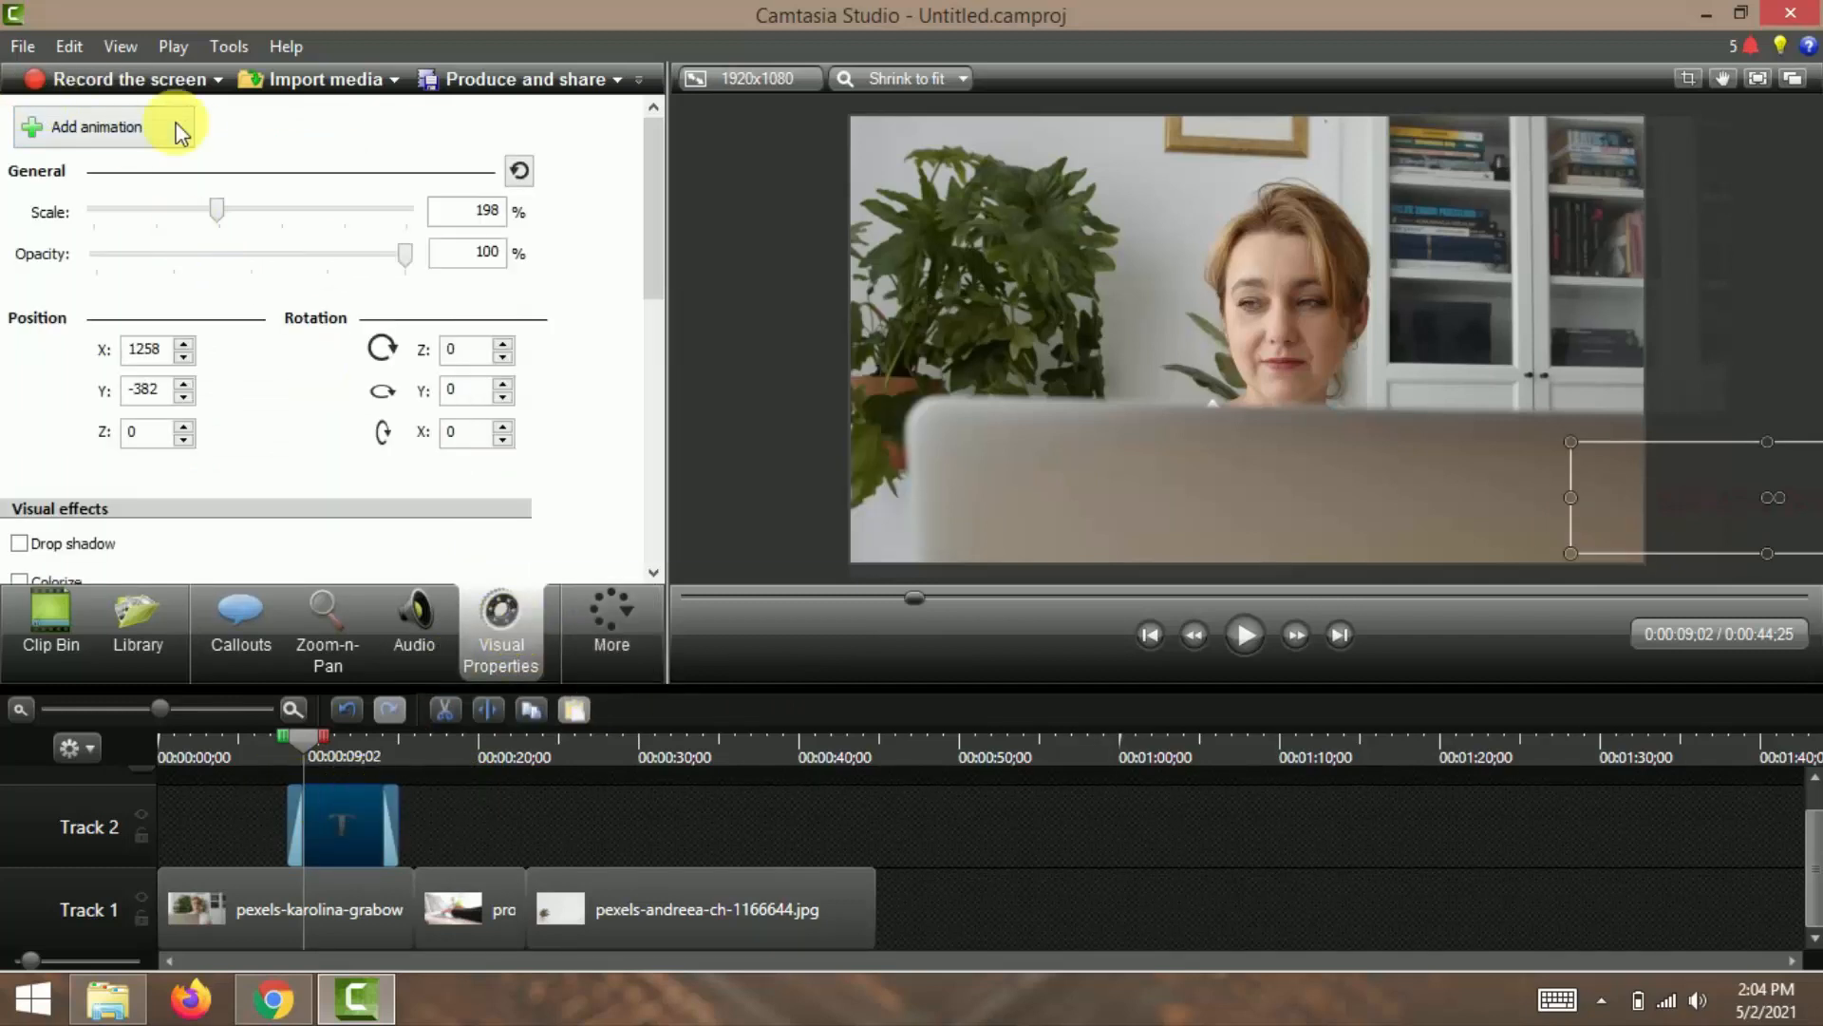
pyautogui.click(107, 133)
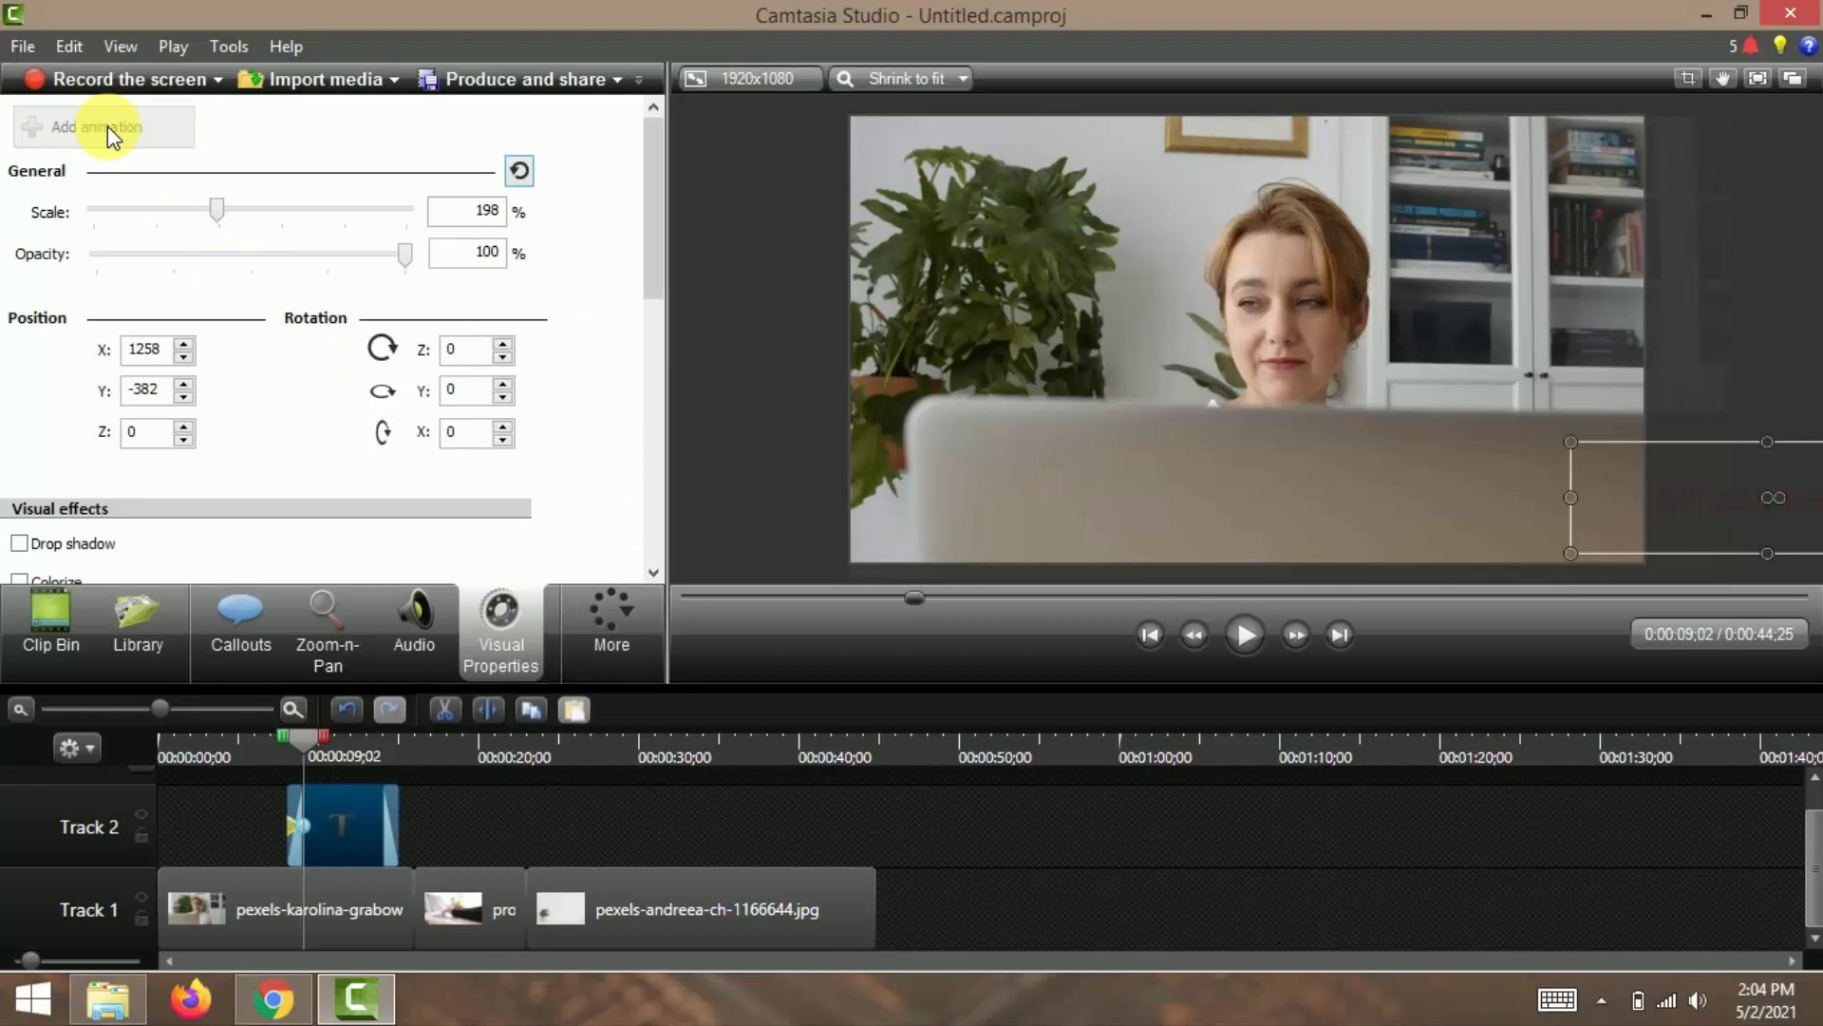
pyautogui.moveTo(1649, 529); pyautogui.dragTo(917, 536)
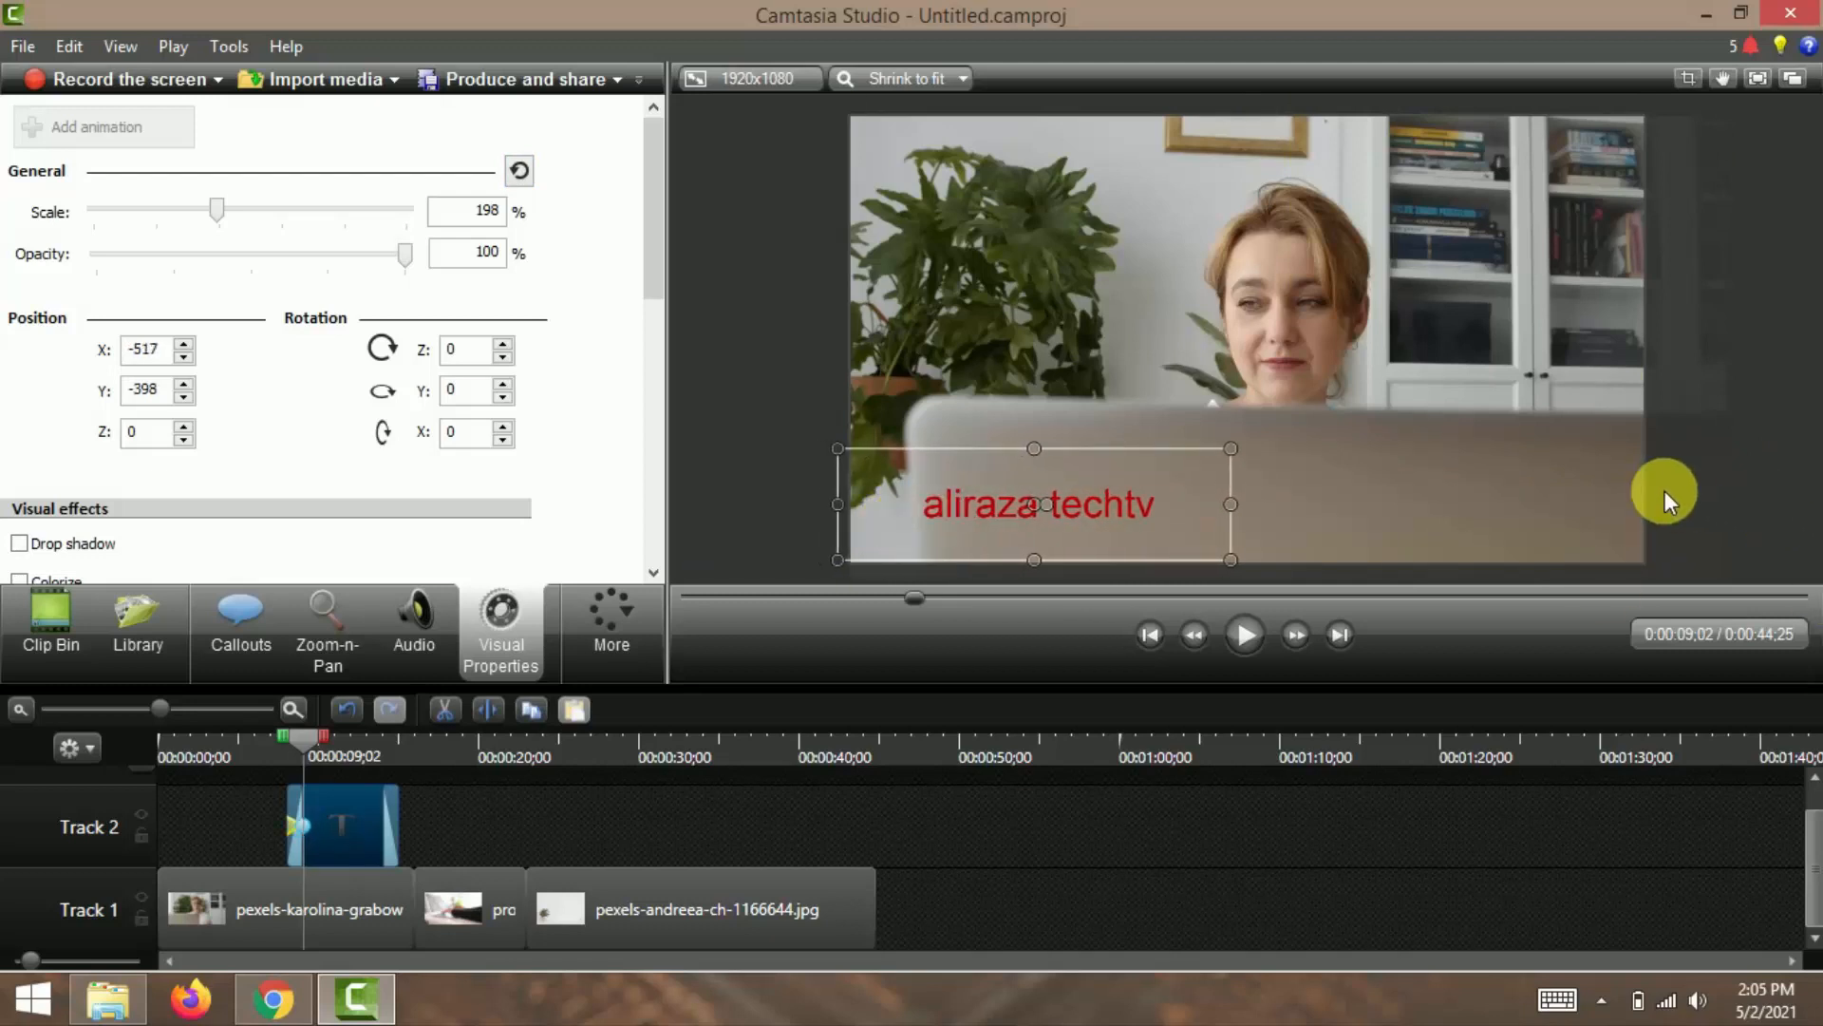
pyautogui.moveTo(1094, 507)
pyautogui.mouseDown()
pyautogui.moveTo(1689, 522)
pyautogui.moveTo(1123, 517)
pyautogui.mouseUp()
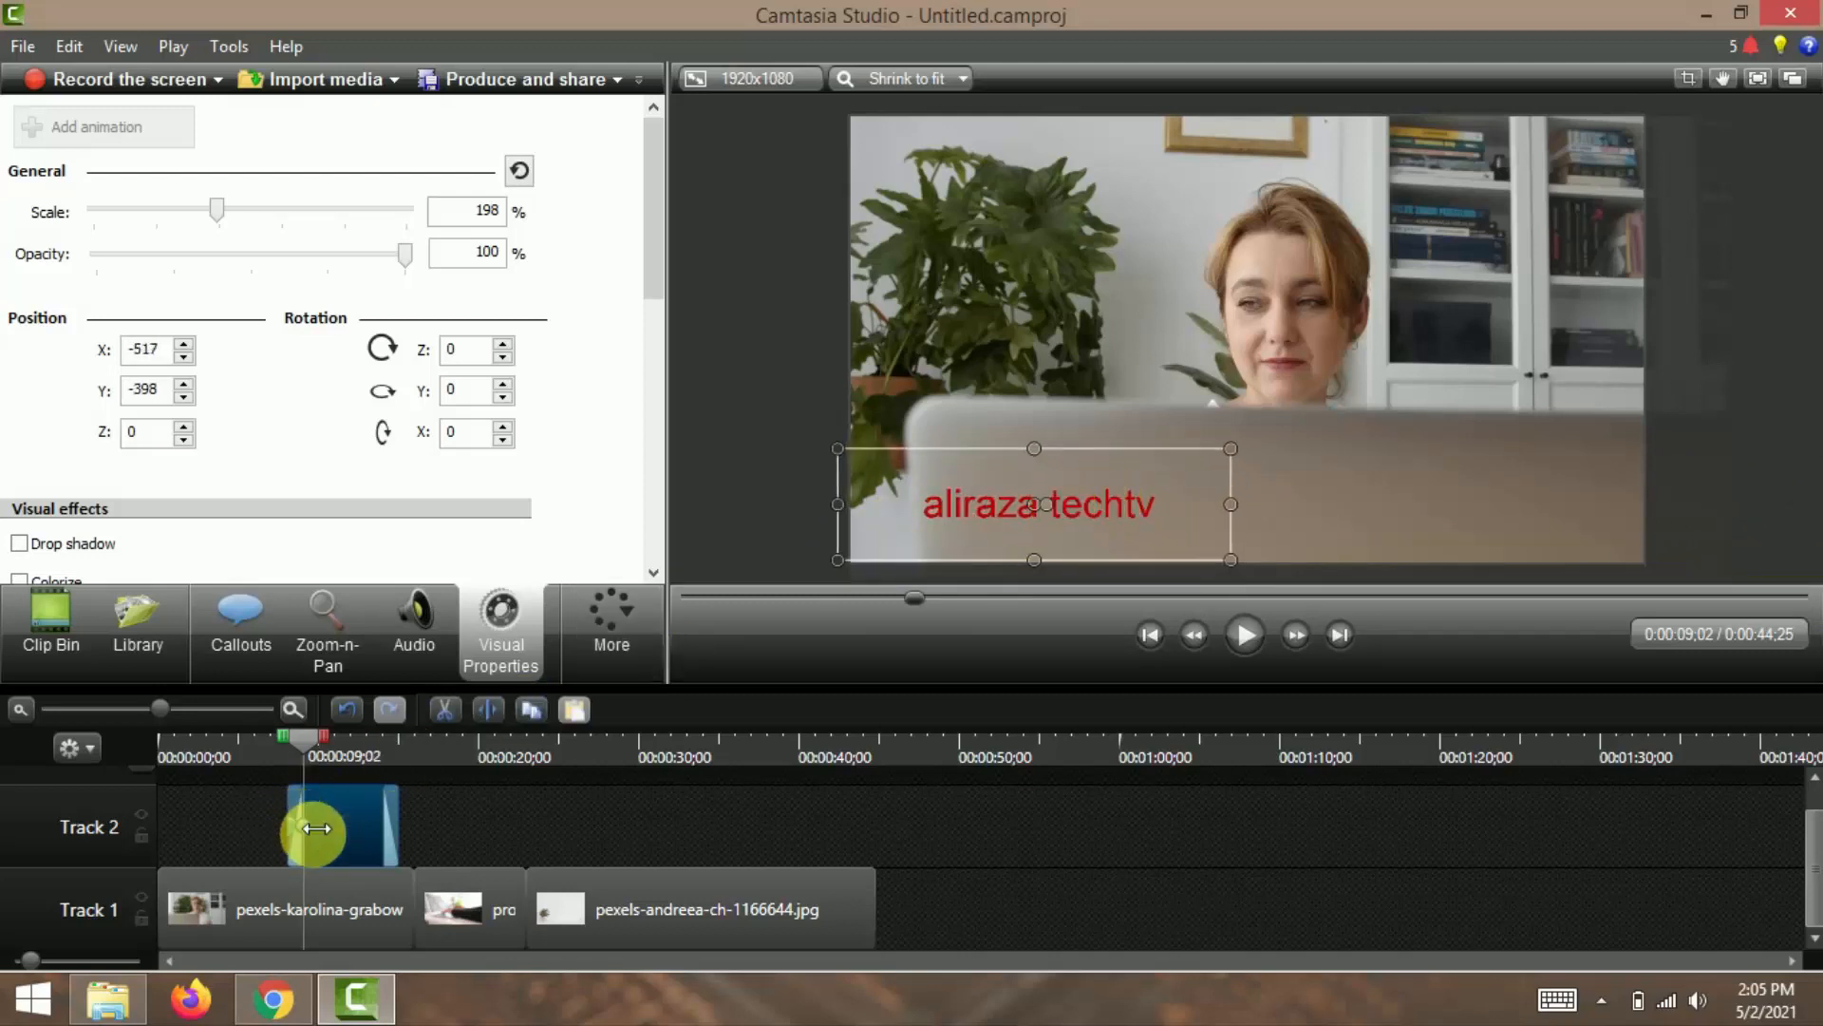
# Step: Lengthen the callout's animation on Track 2, play it back, and shorten it slightly
pyautogui.moveTo(285, 814); pyautogui.dragTo(342, 828)
pyautogui.click(1240, 638)
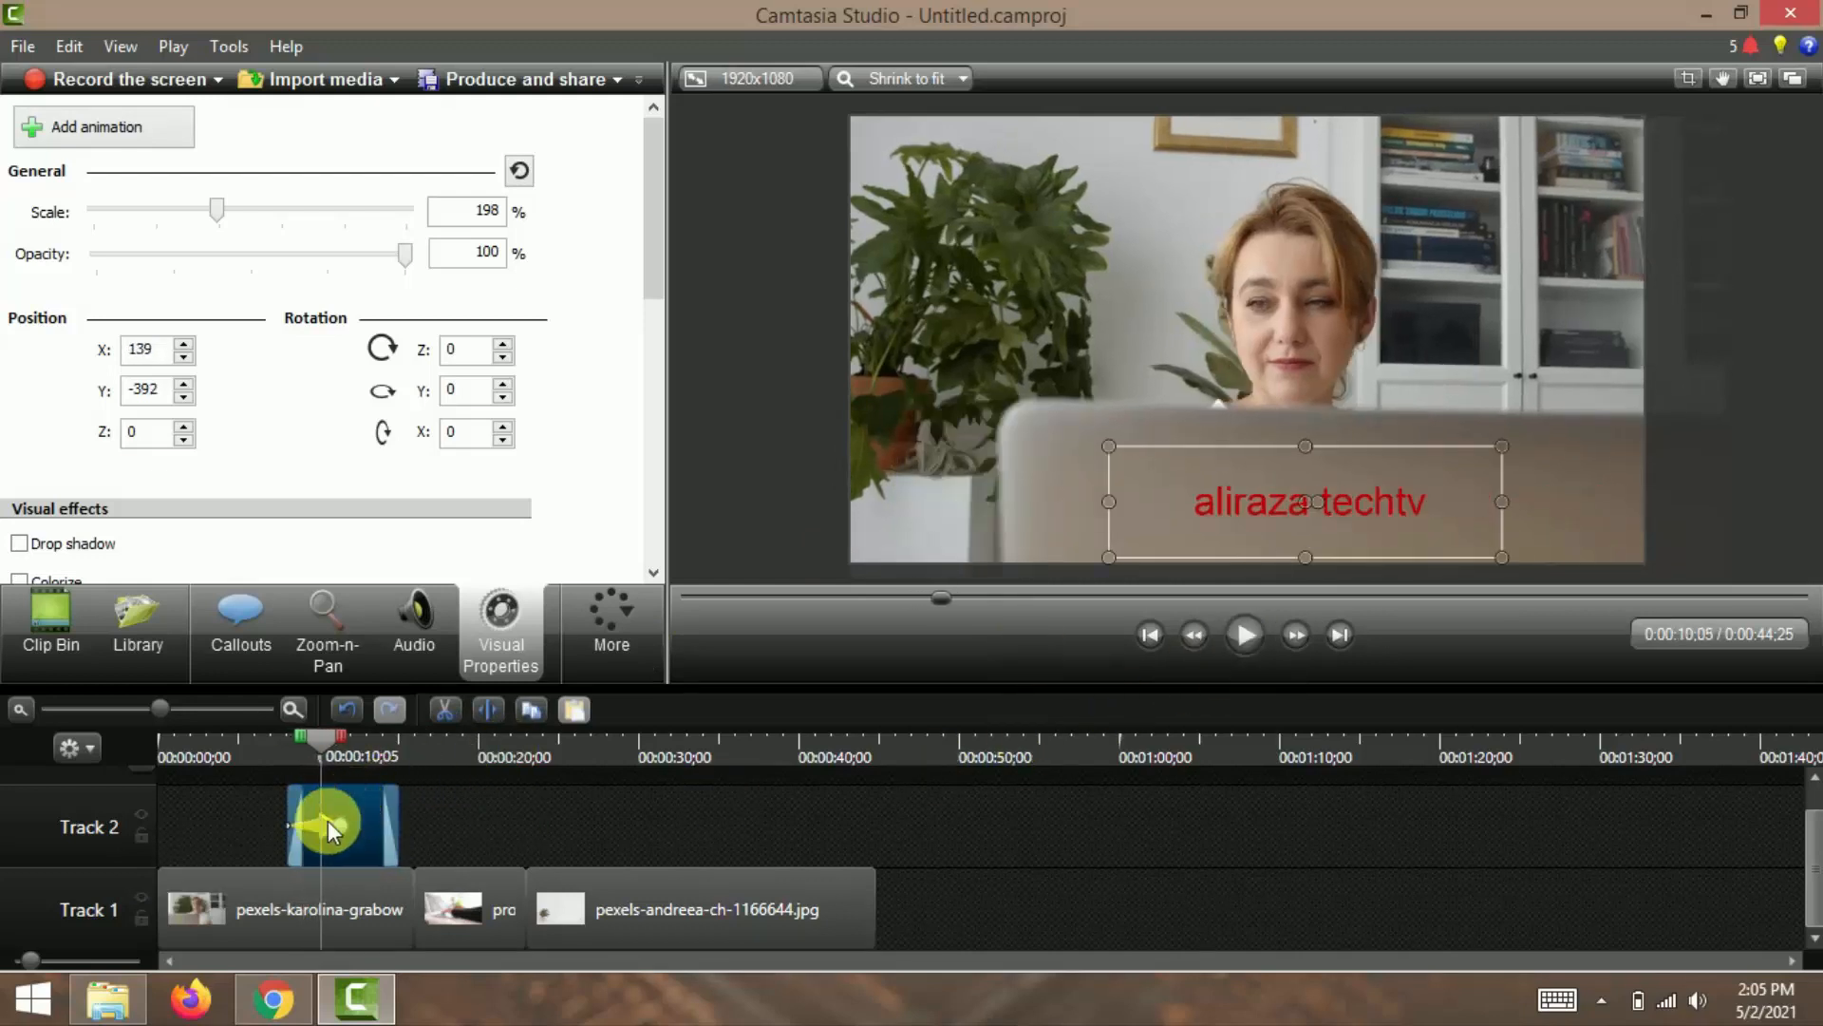
pyautogui.moveTo(345, 826); pyautogui.dragTo(328, 825)
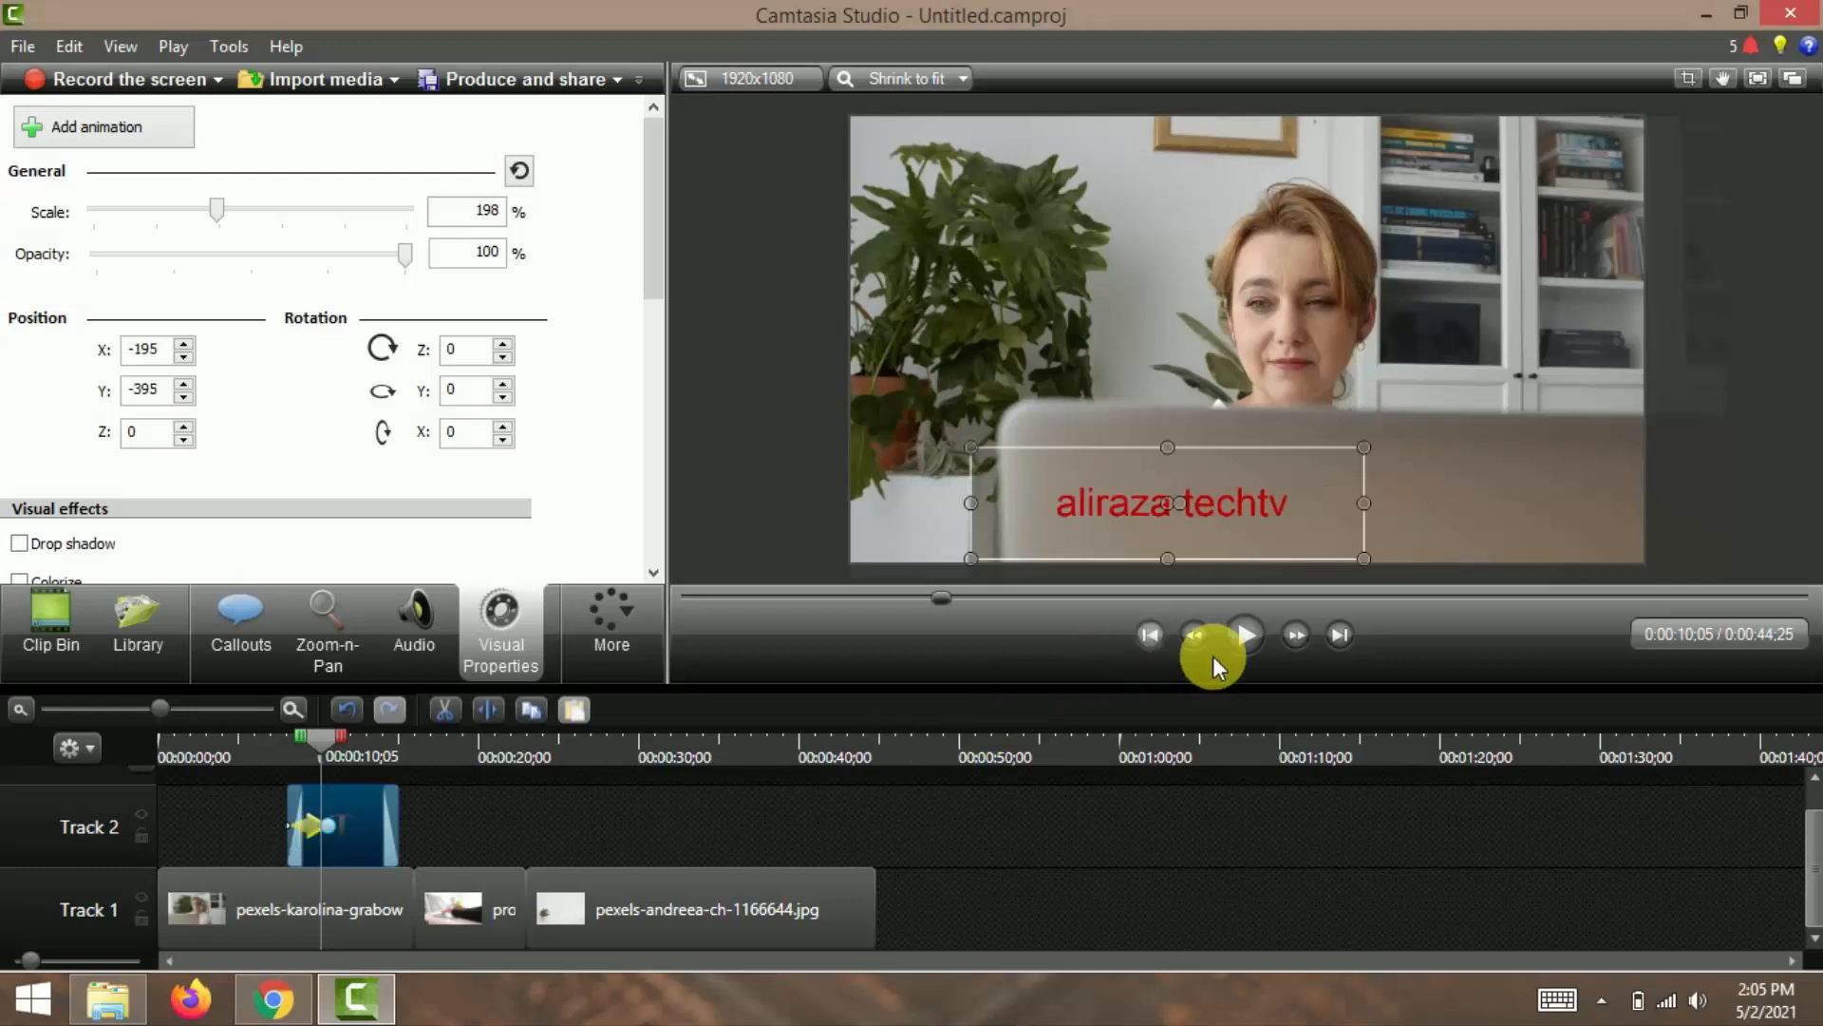
# Step: Preview the adjusted text animation and trim the end of the text callout on Track 2
pyautogui.click(1239, 634)
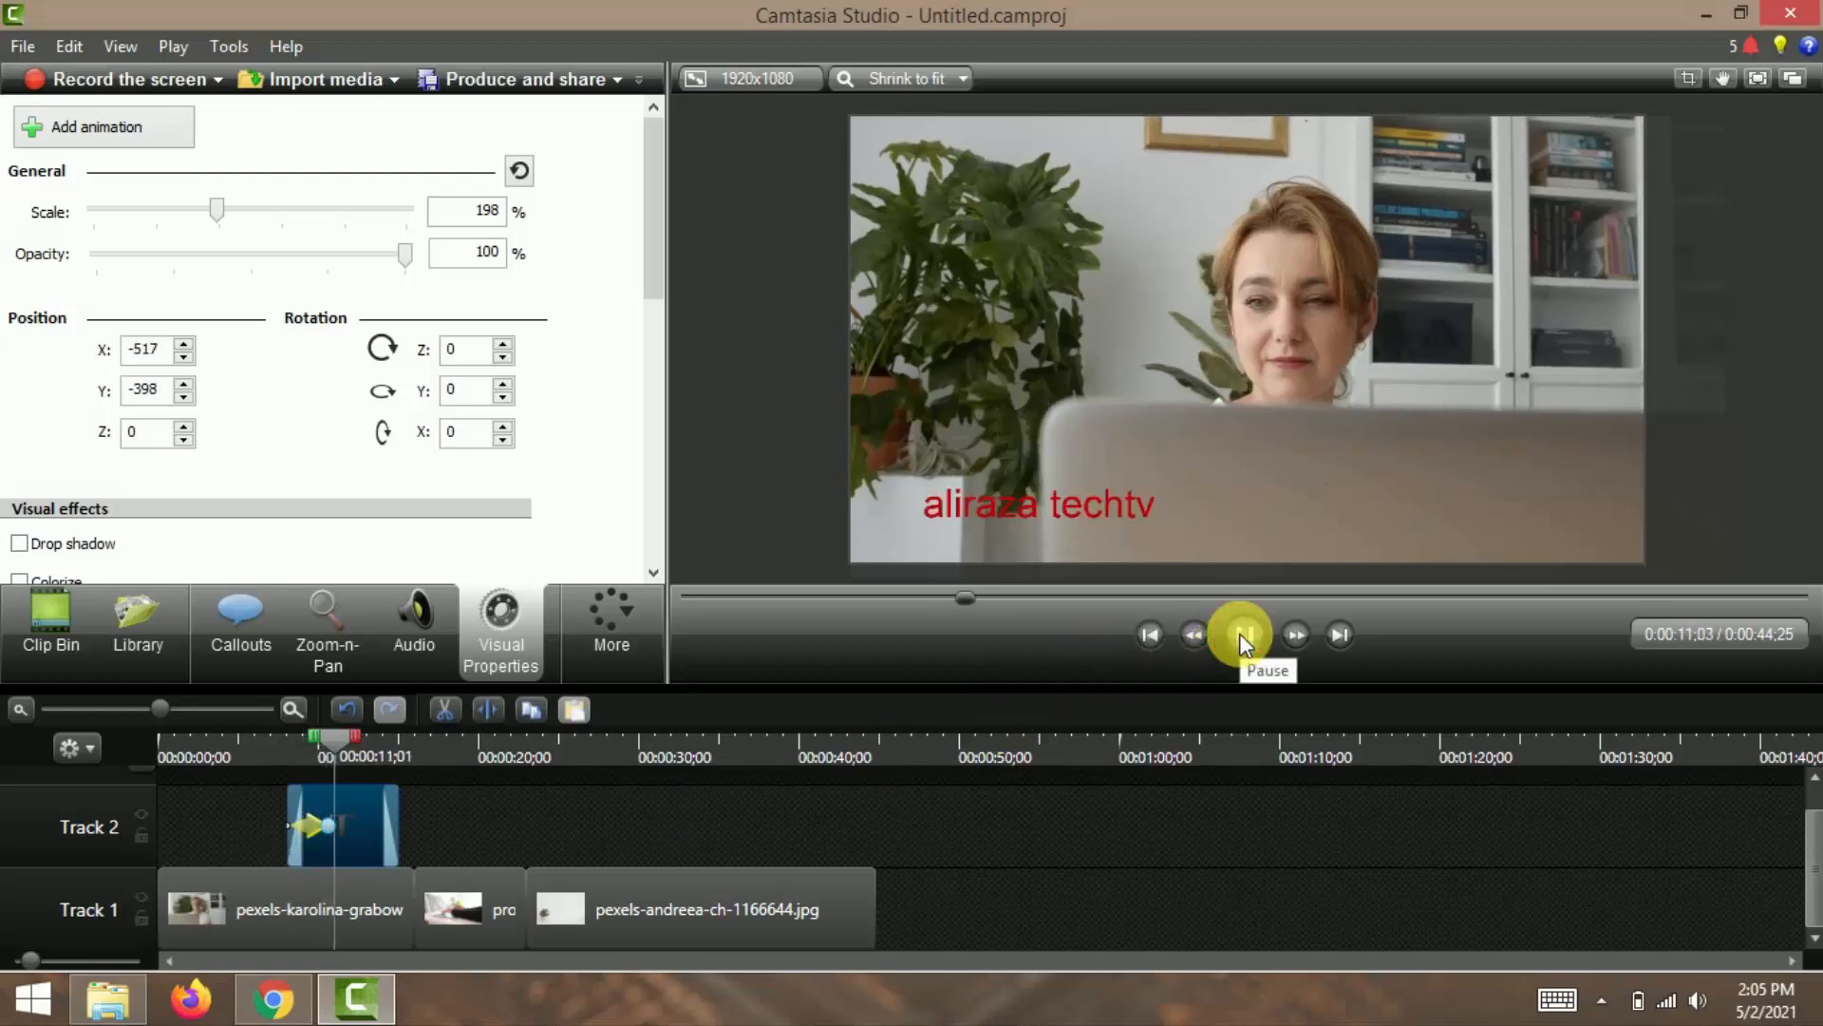
pyautogui.click(395, 819)
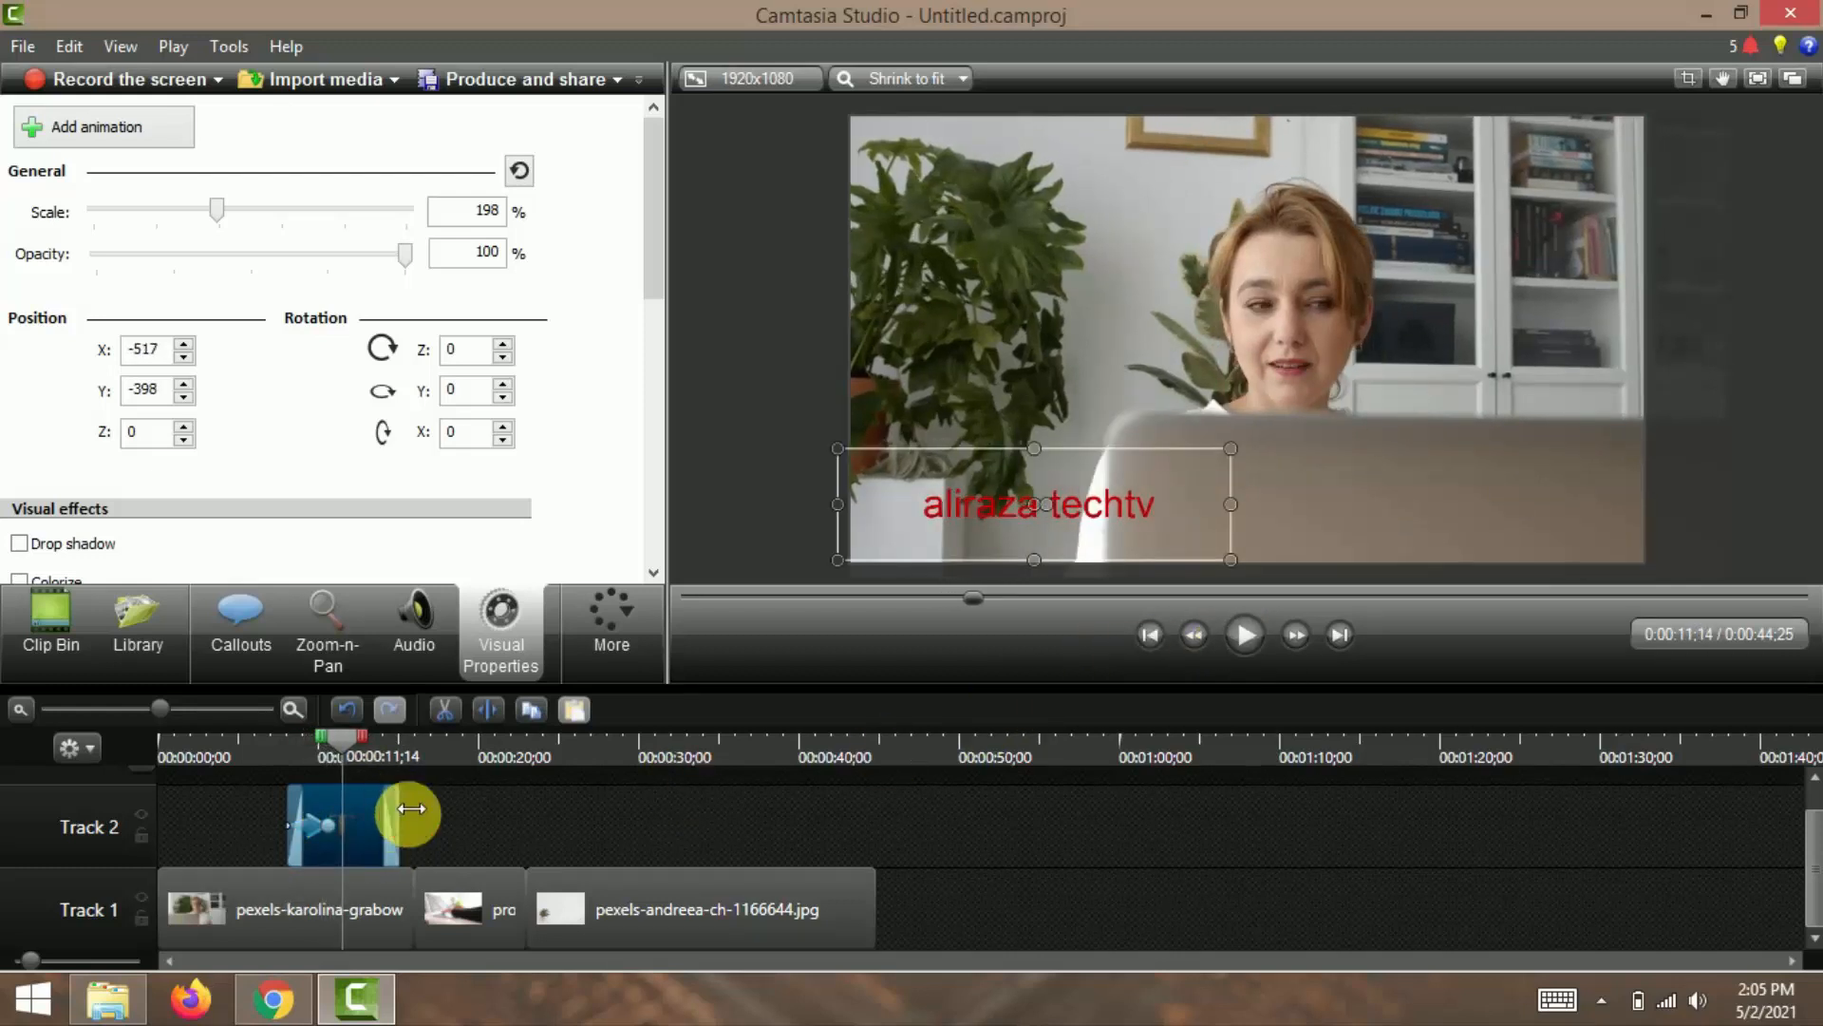
pyautogui.moveTo(411, 808)
pyautogui.mouseDown()
pyautogui.moveTo(1143, 842)
pyautogui.moveTo(392, 832)
pyautogui.mouseUp()
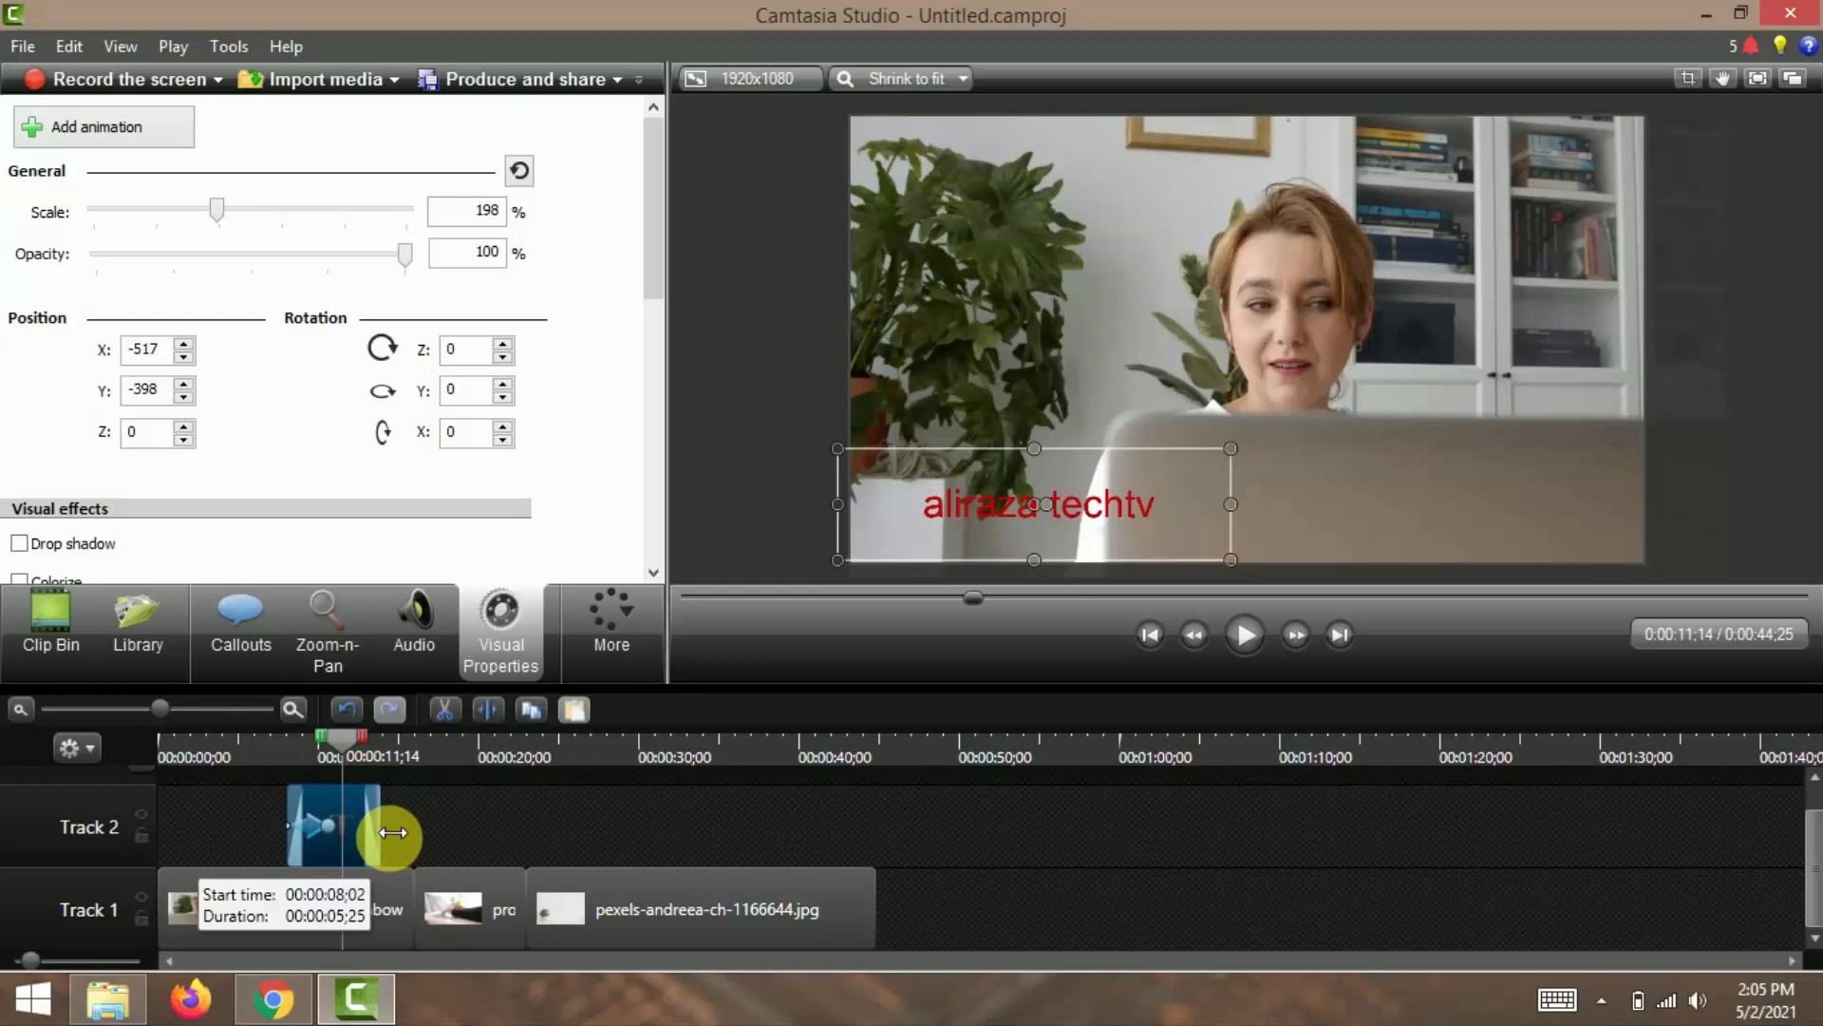
# Step: Apply a Zoom-n-Pan at the start of the potted-plant image, framing the plant closely at about 94% scale
pyautogui.click(471, 909)
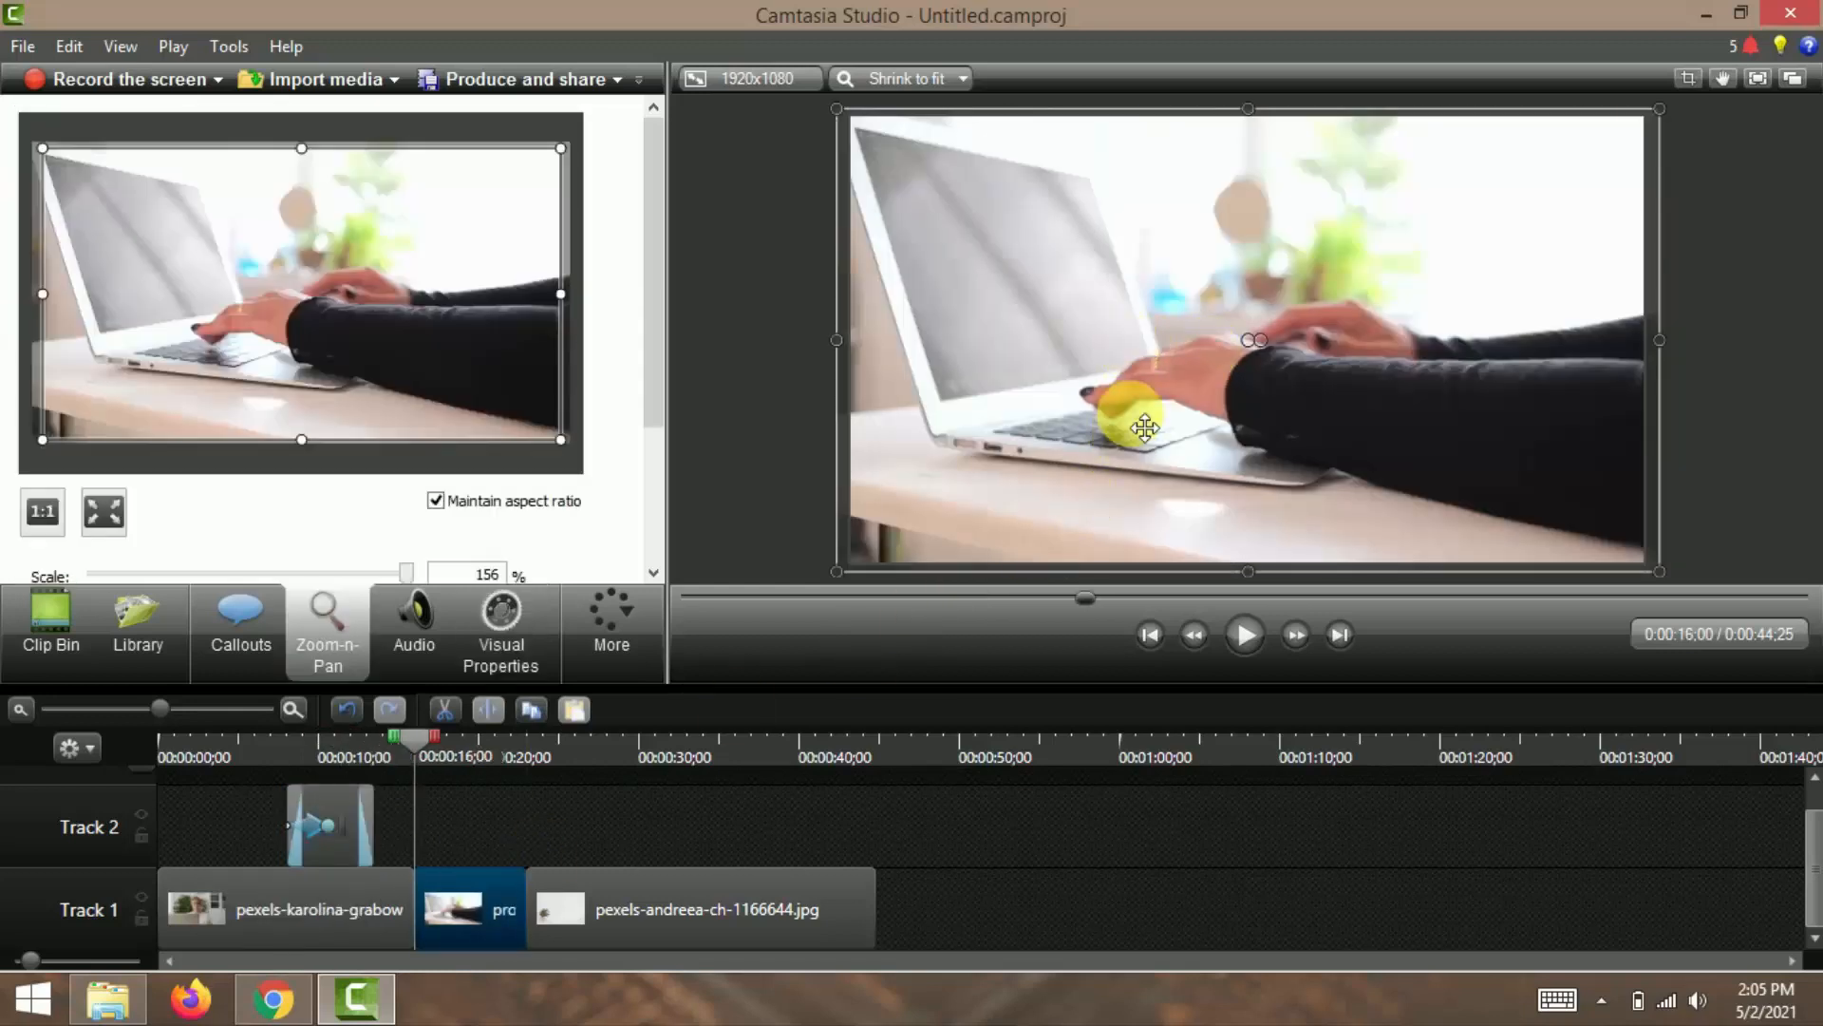
pyautogui.click(581, 893)
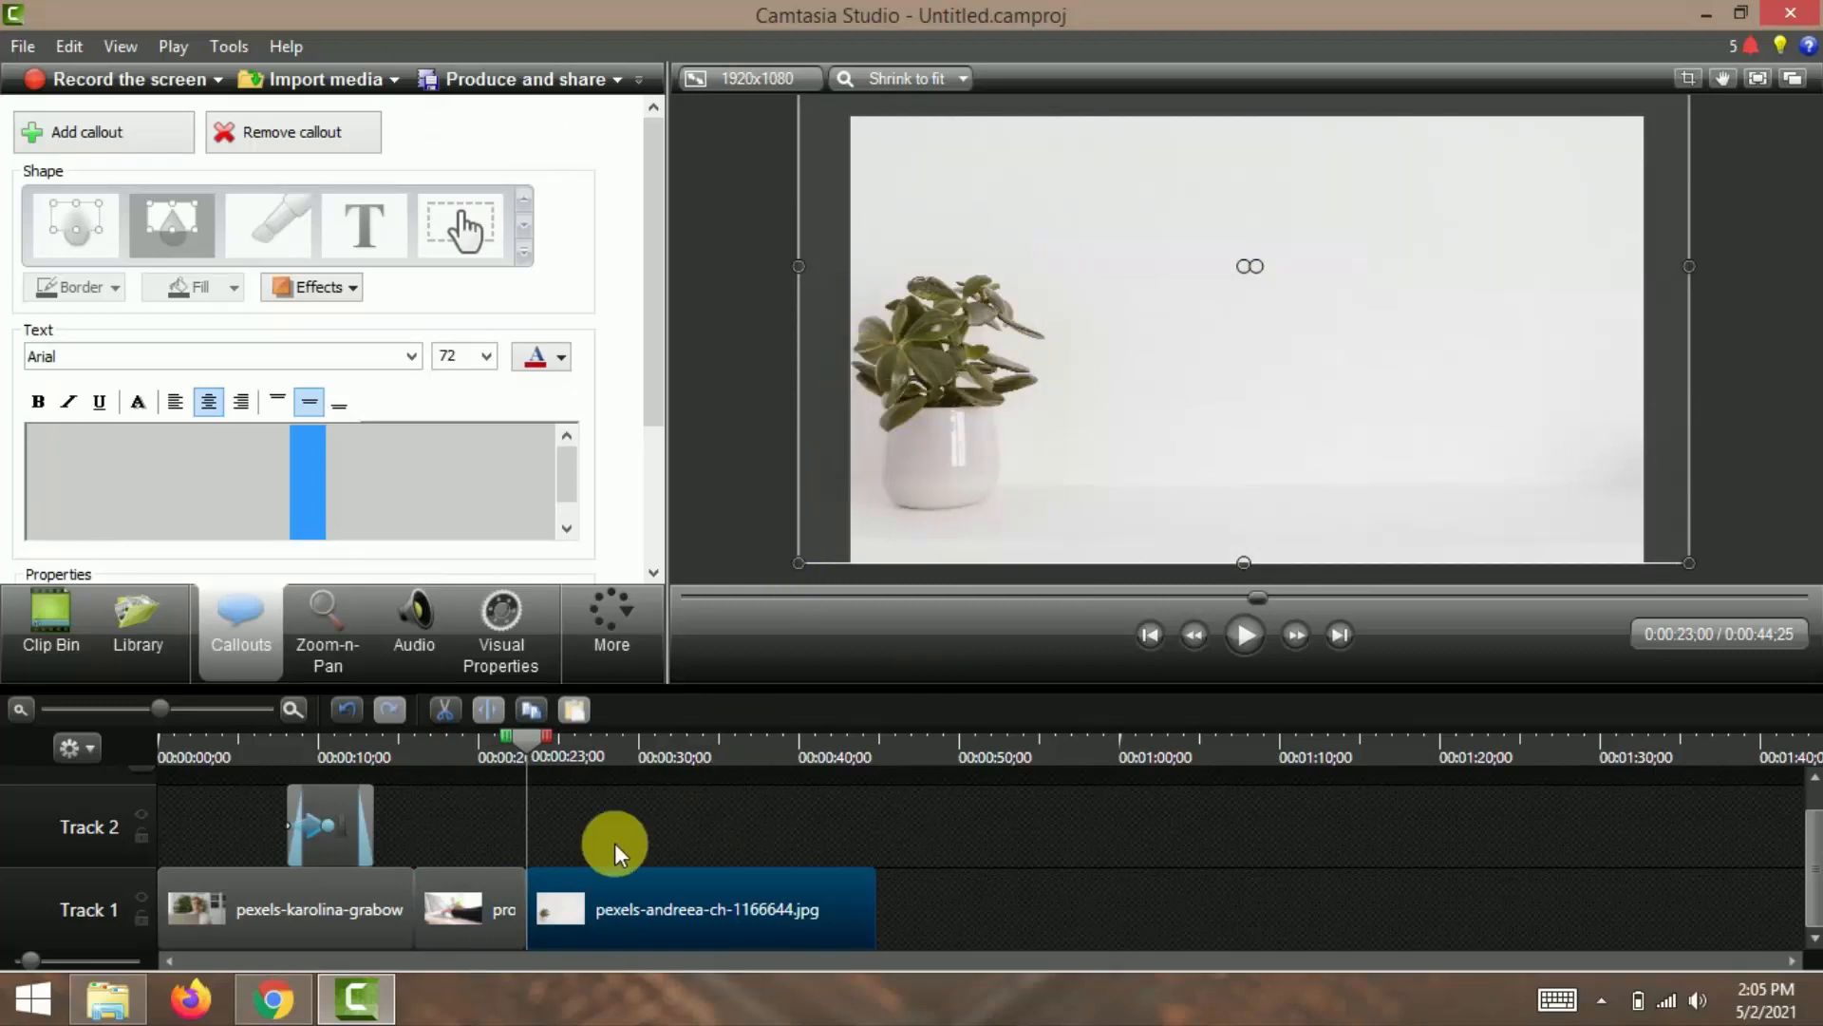
pyautogui.click(319, 618)
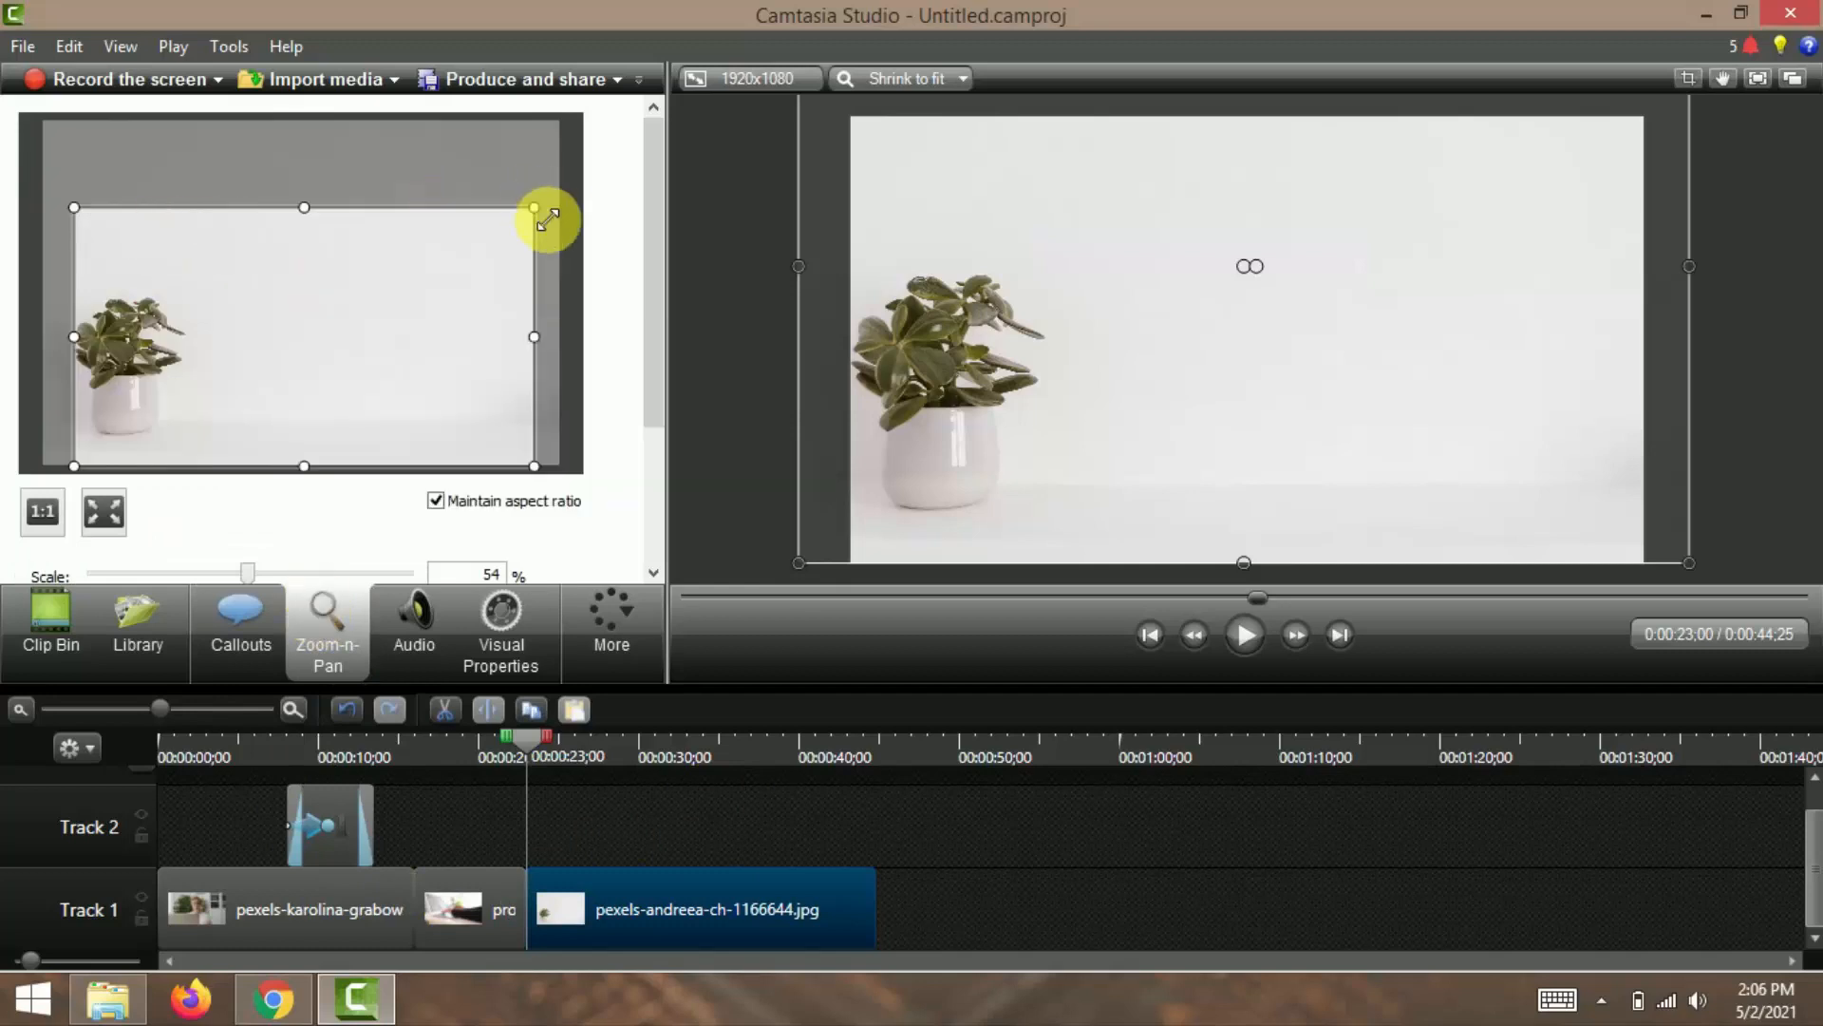
pyautogui.moveTo(547, 219); pyautogui.dragTo(184, 326)
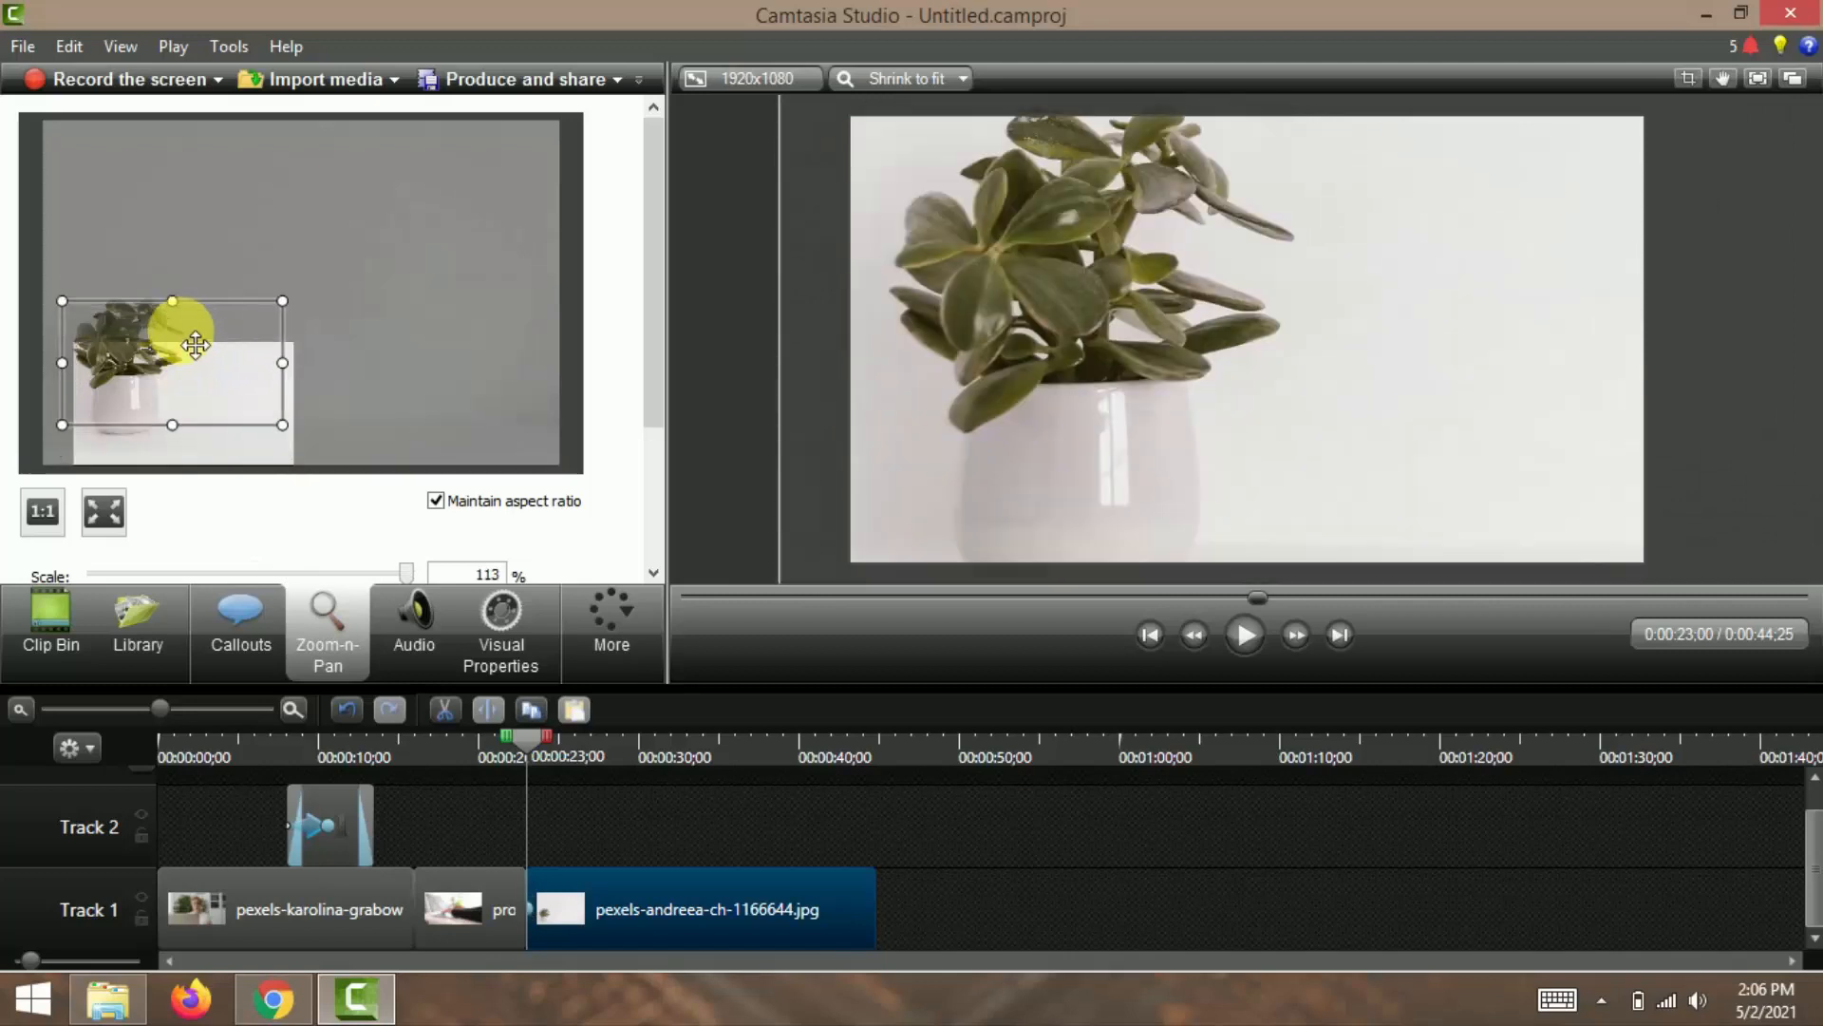
pyautogui.moveTo(159, 418); pyautogui.dragTo(157, 441)
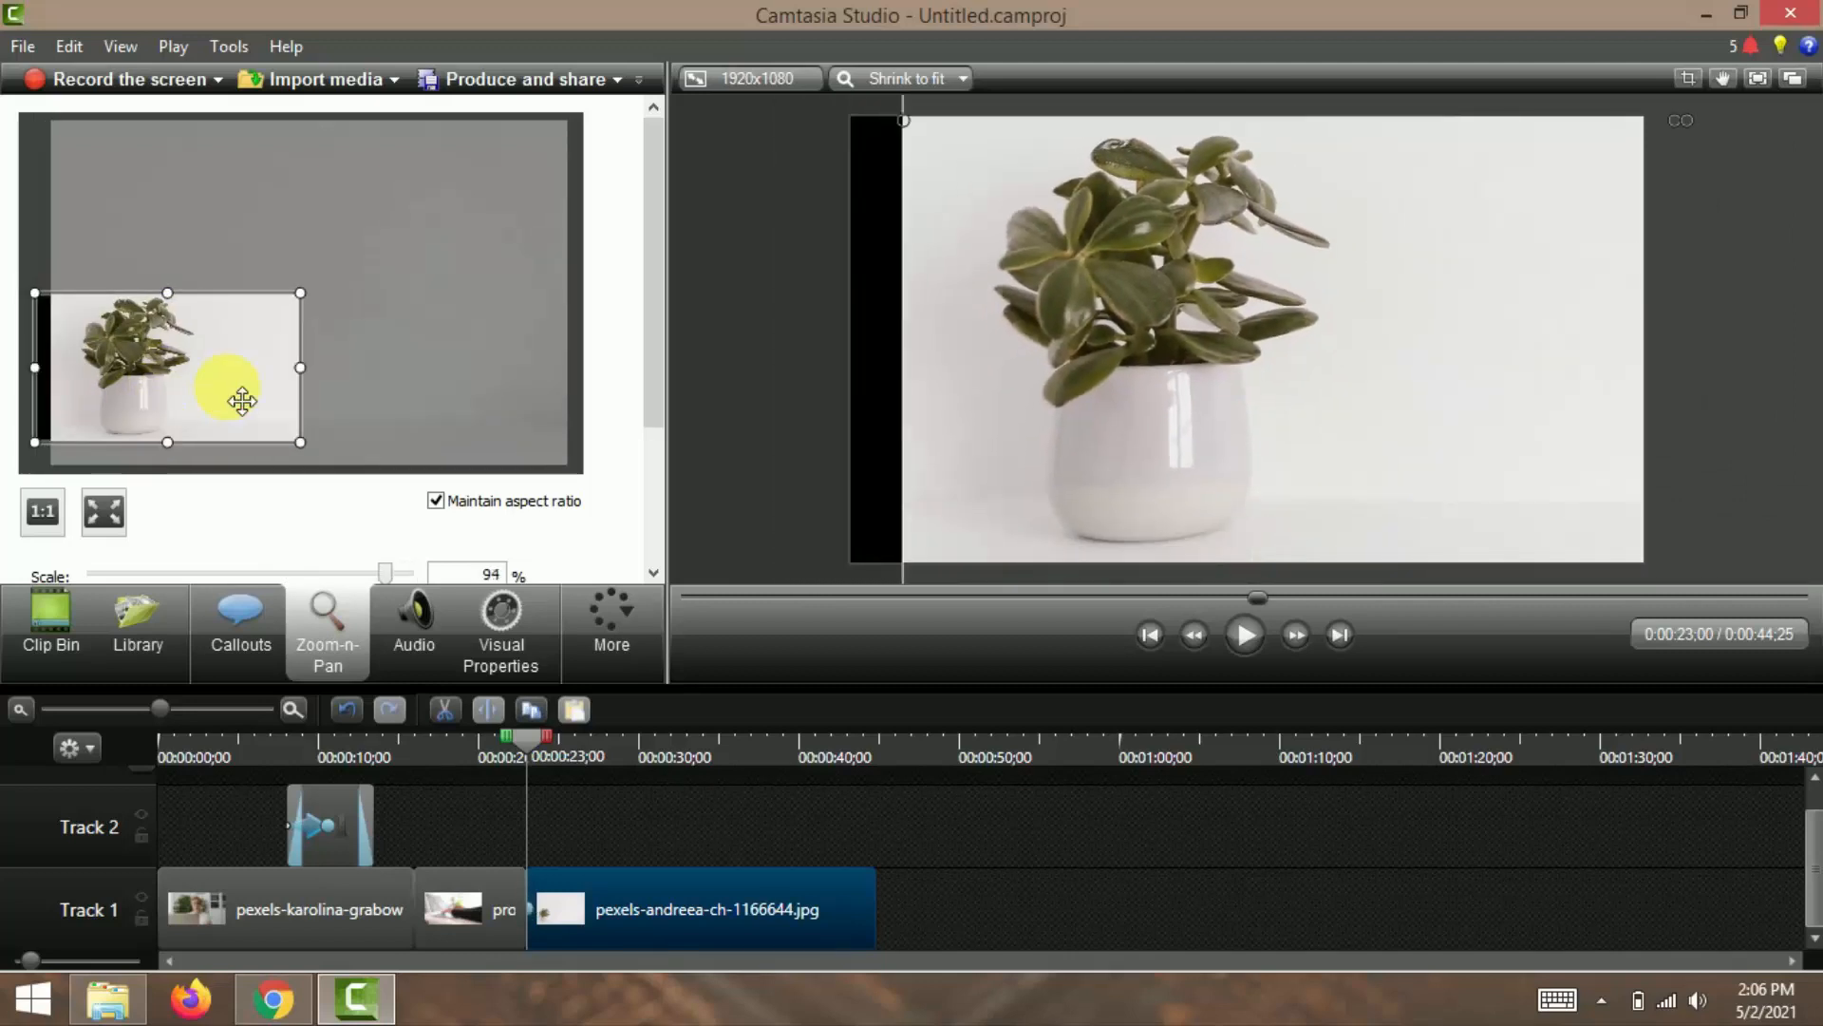
# Step: Align the zoom frame with the potted-plant image's left edge, then lengthen the Zoom-n-Pan animation and preview it
pyautogui.moveTo(242, 401); pyautogui.dragTo(287, 411)
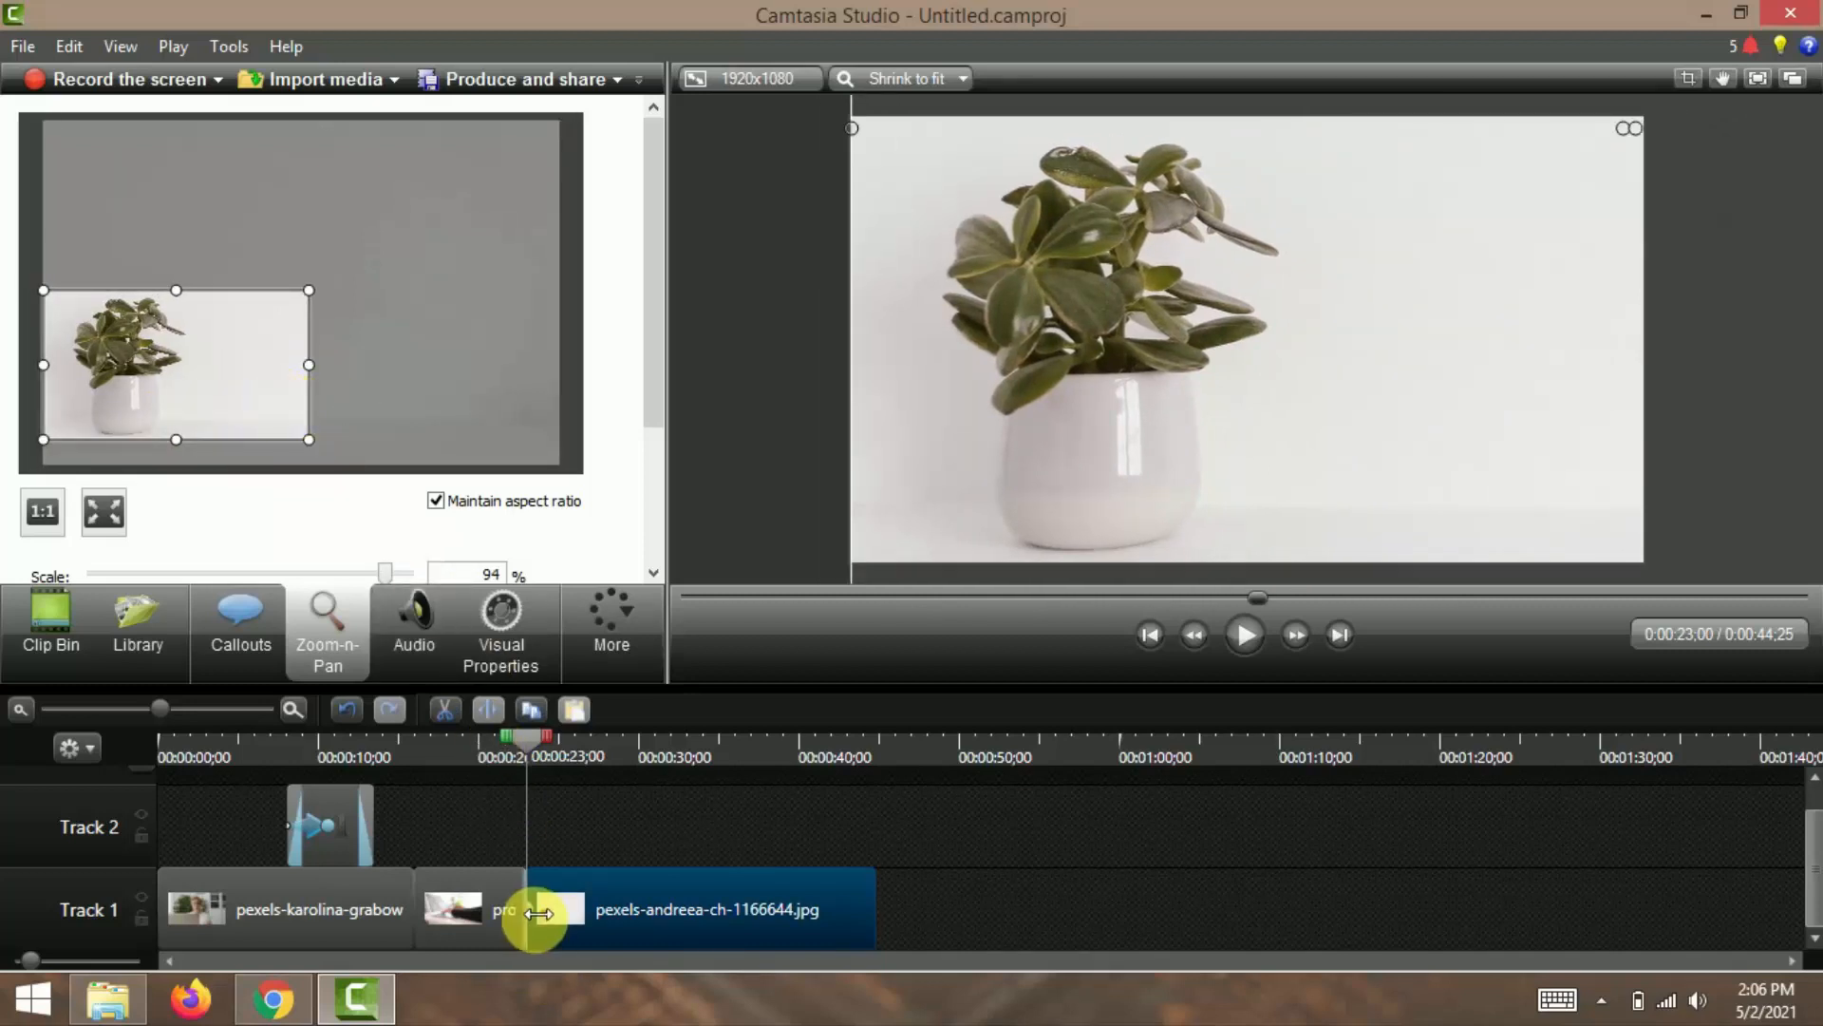
pyautogui.moveTo(549, 911); pyautogui.dragTo(571, 913)
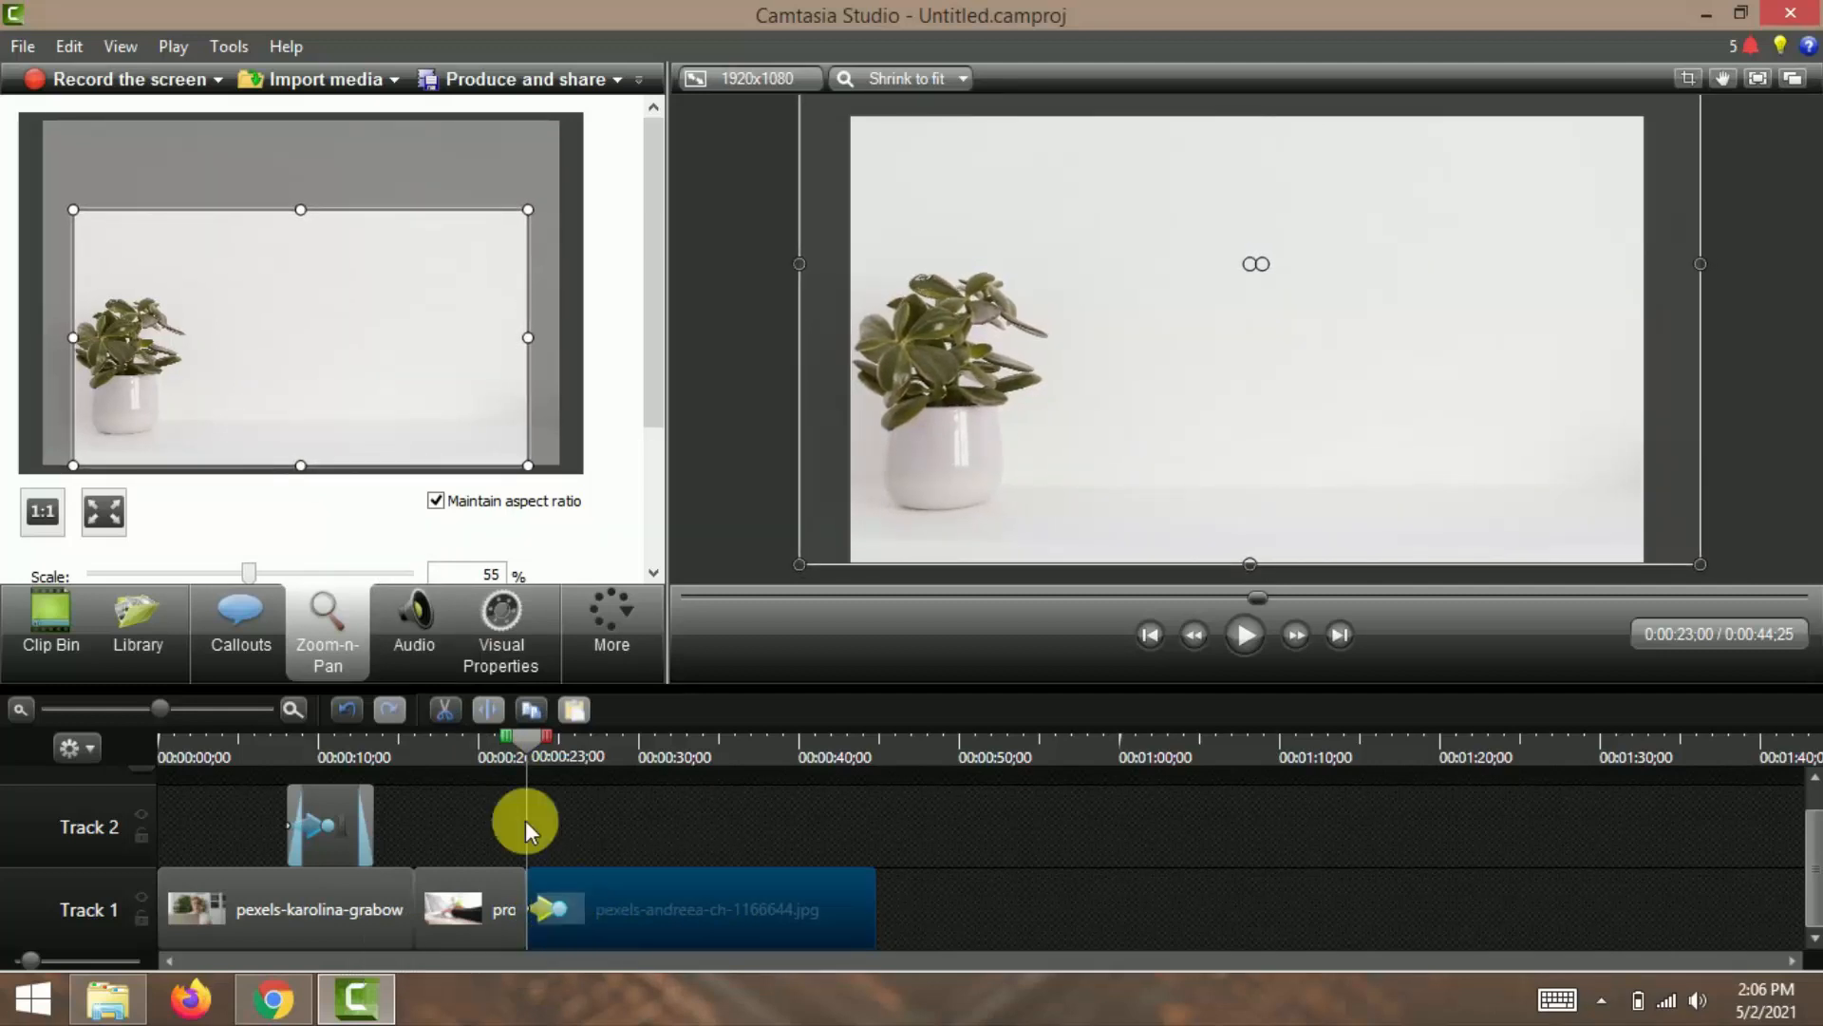
pyautogui.click(1246, 634)
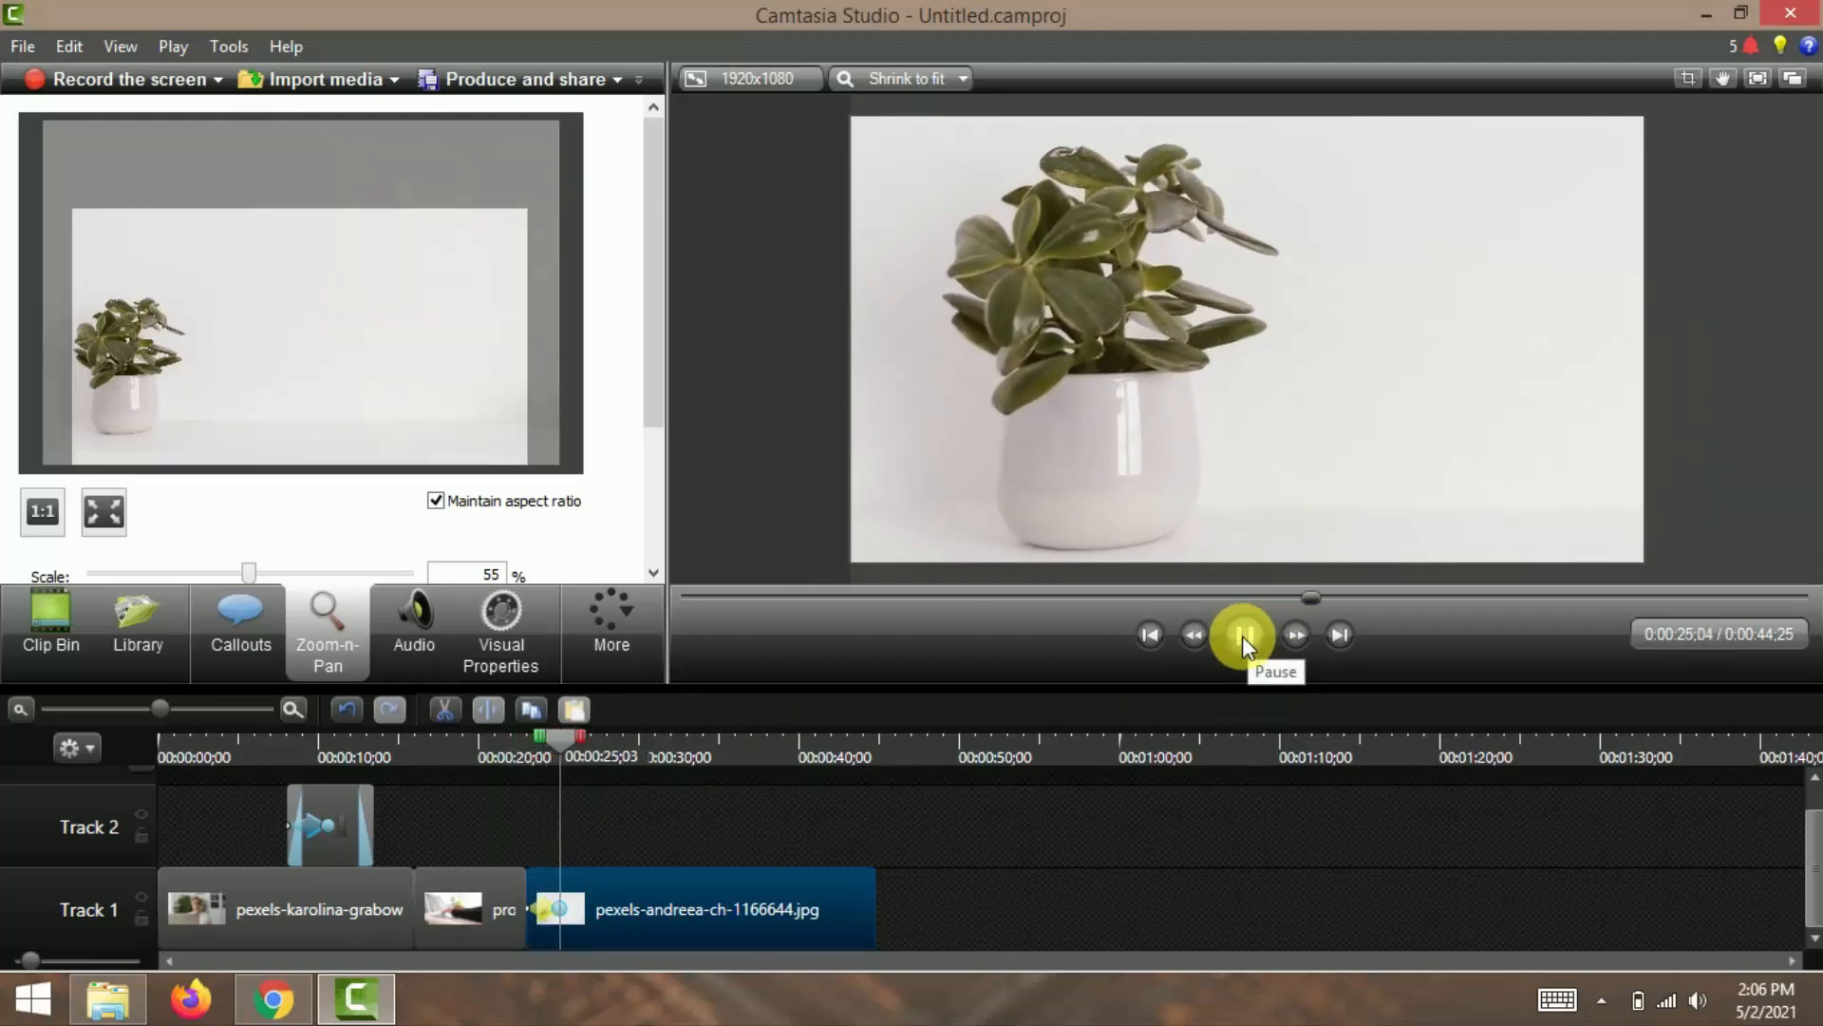
pyautogui.click(1242, 635)
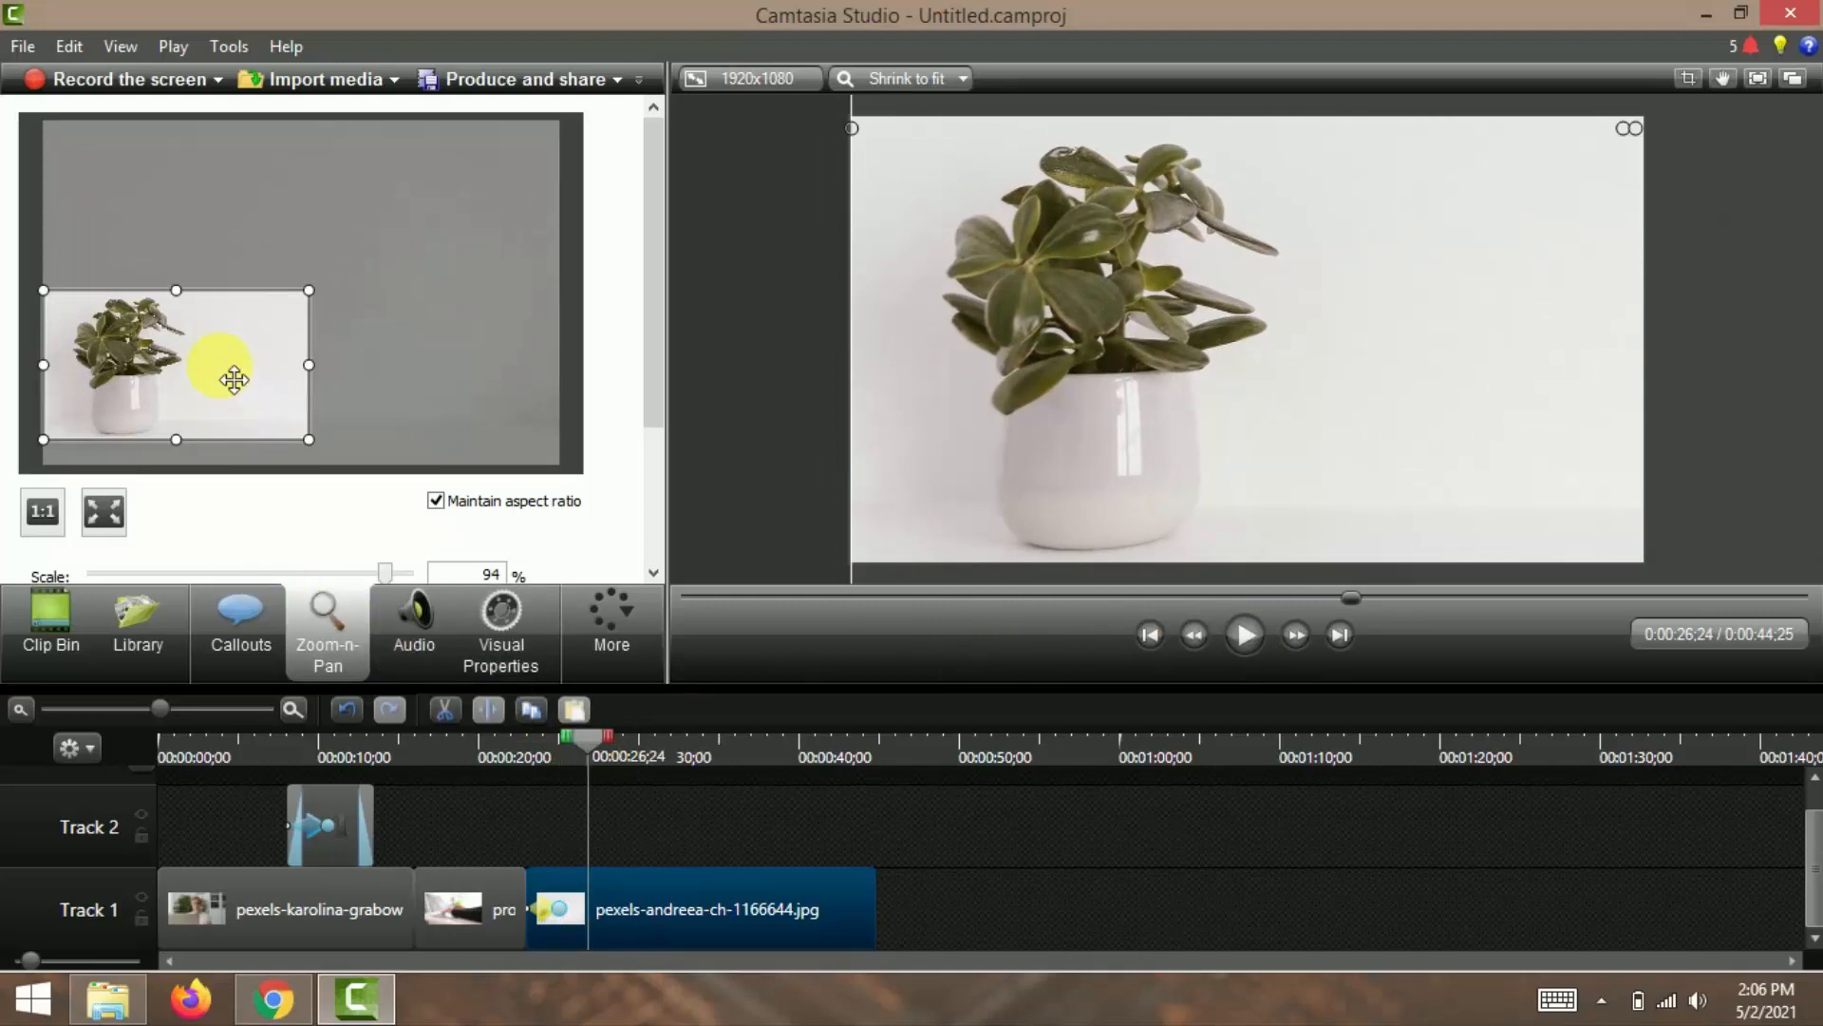
# Step: Add a second Zoom-n-Pan at 0:00:26;24 that zooms the potted-plant image out to 49% scale, lengthen it, and preview both zooms
pyautogui.moveTo(320, 302); pyautogui.dragTo(566, 171)
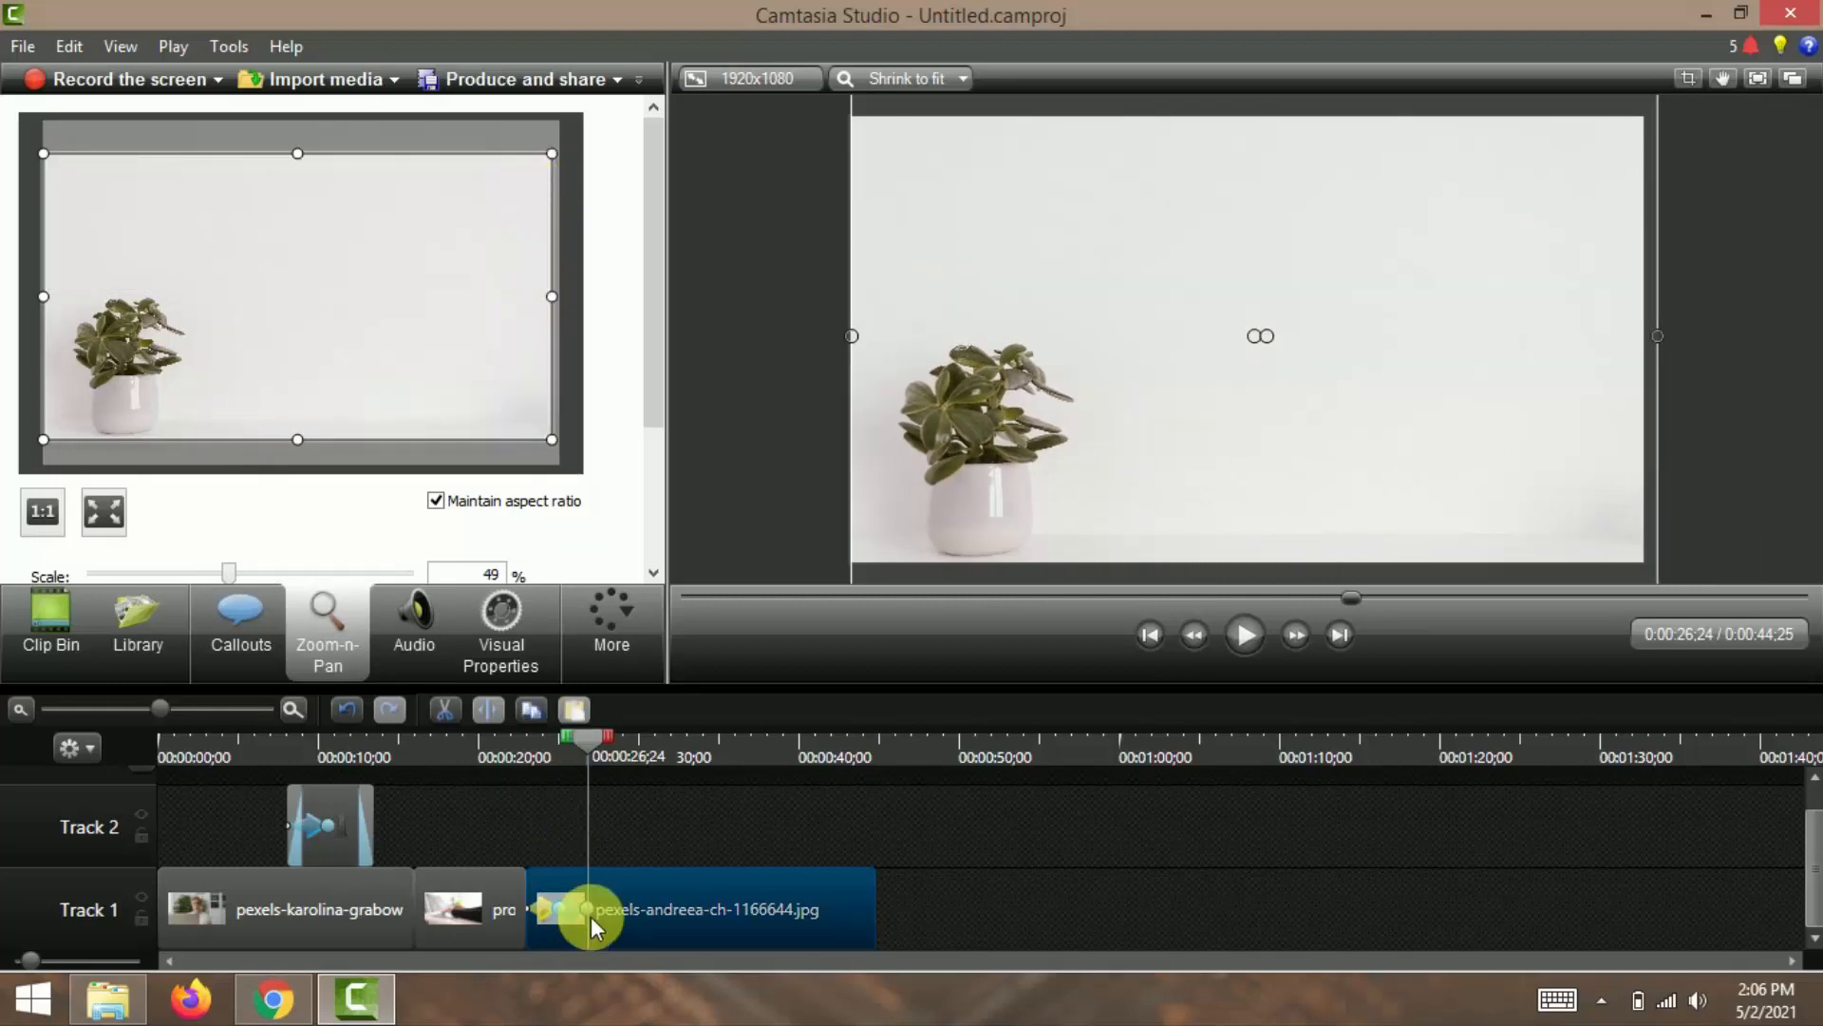
pyautogui.moveTo(603, 913); pyautogui.dragTo(619, 916)
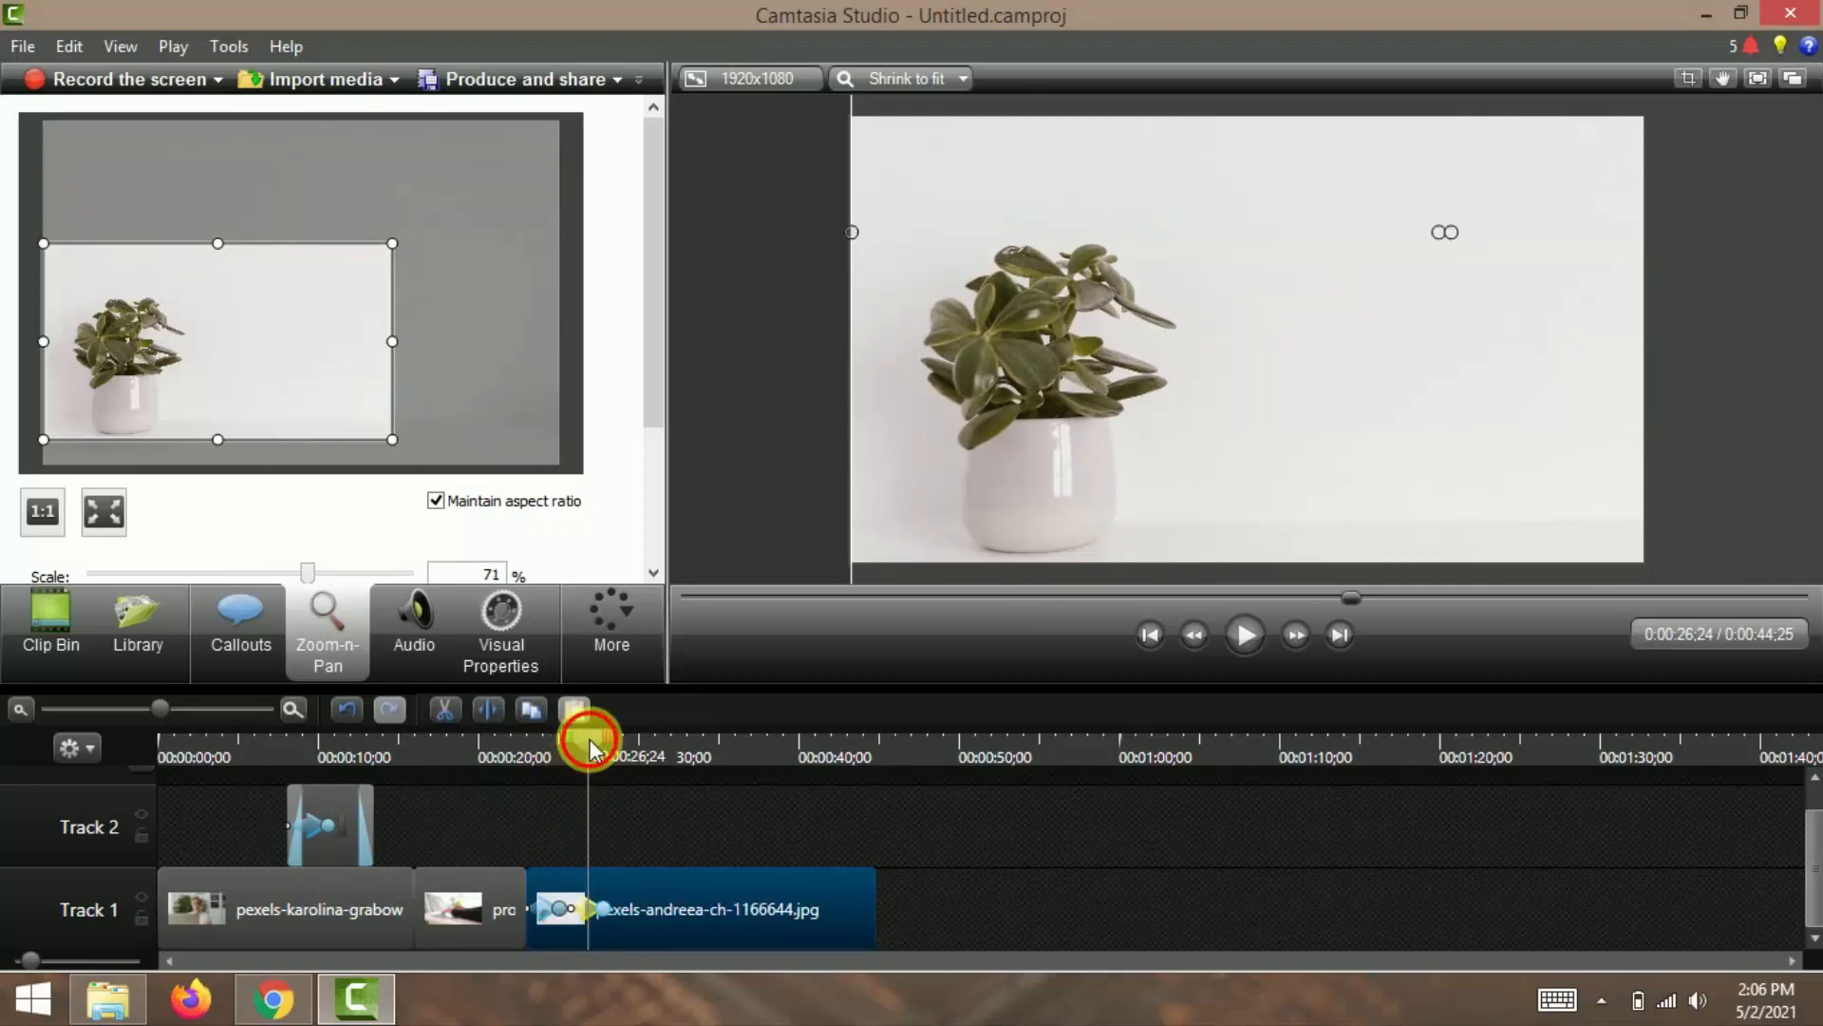
pyautogui.moveTo(589, 739); pyautogui.dragTo(530, 733)
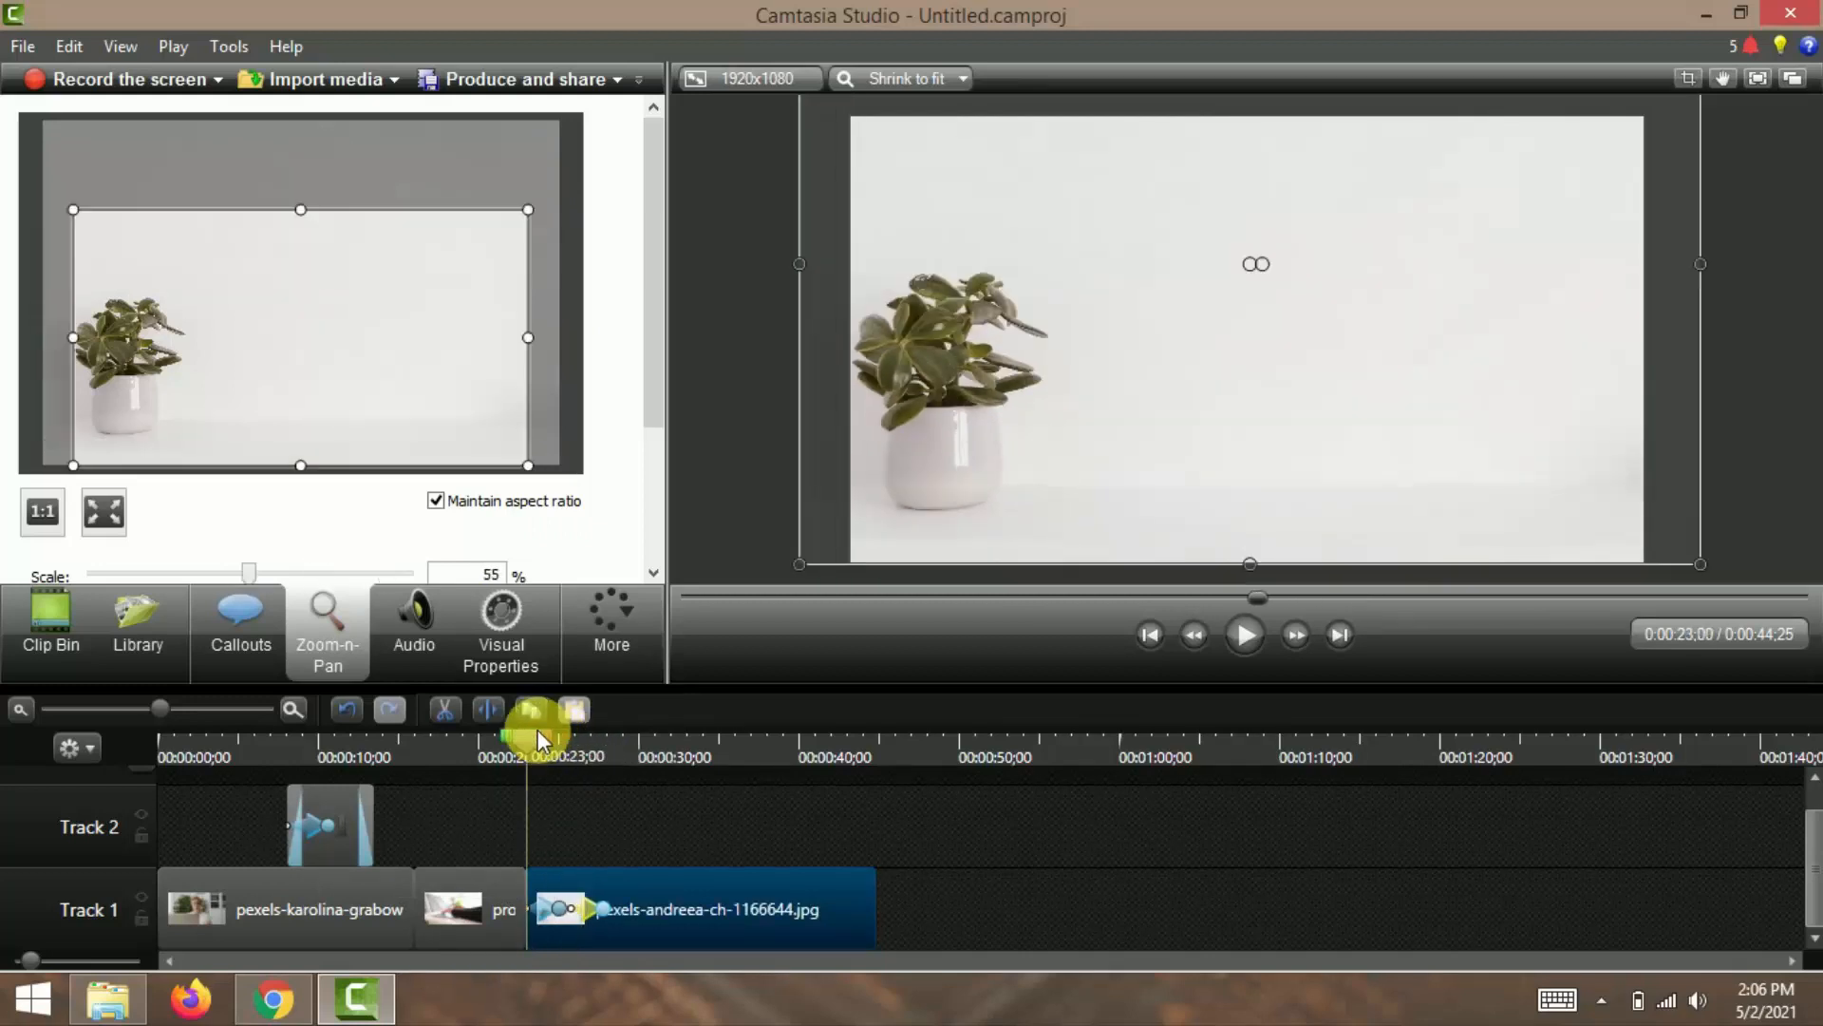
pyautogui.click(1241, 631)
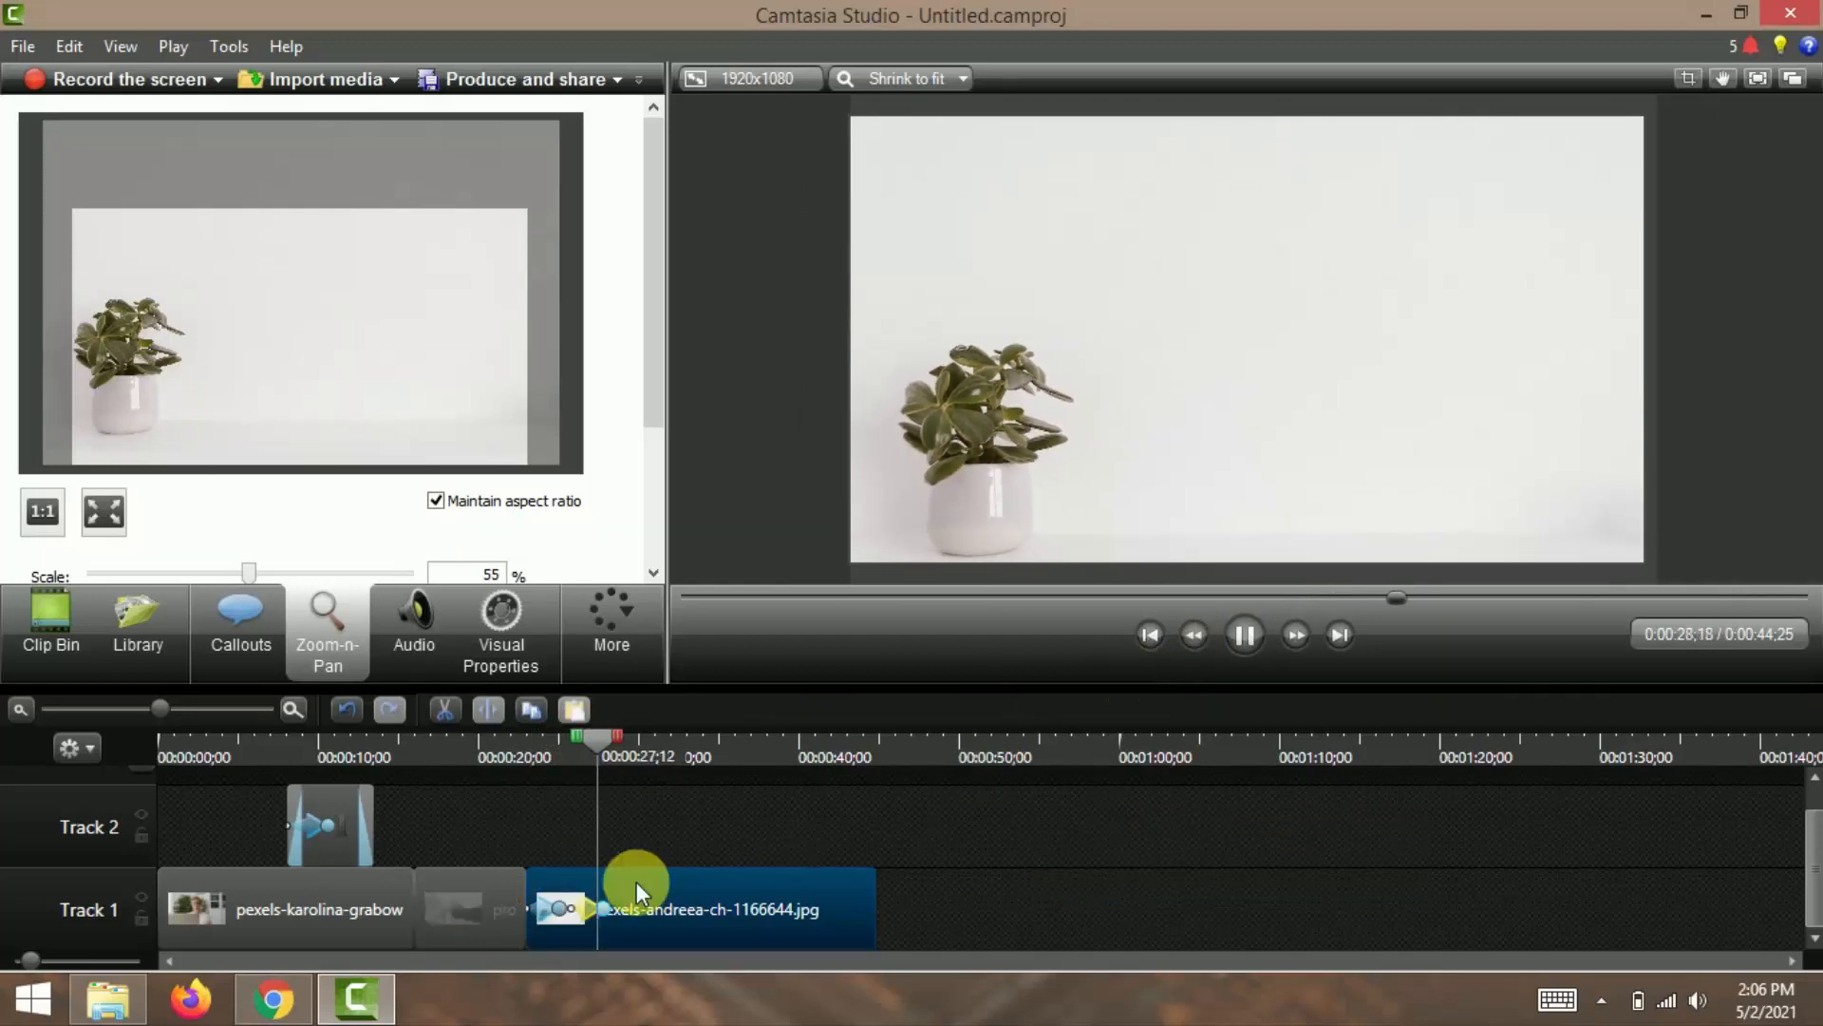
pyautogui.click(1245, 635)
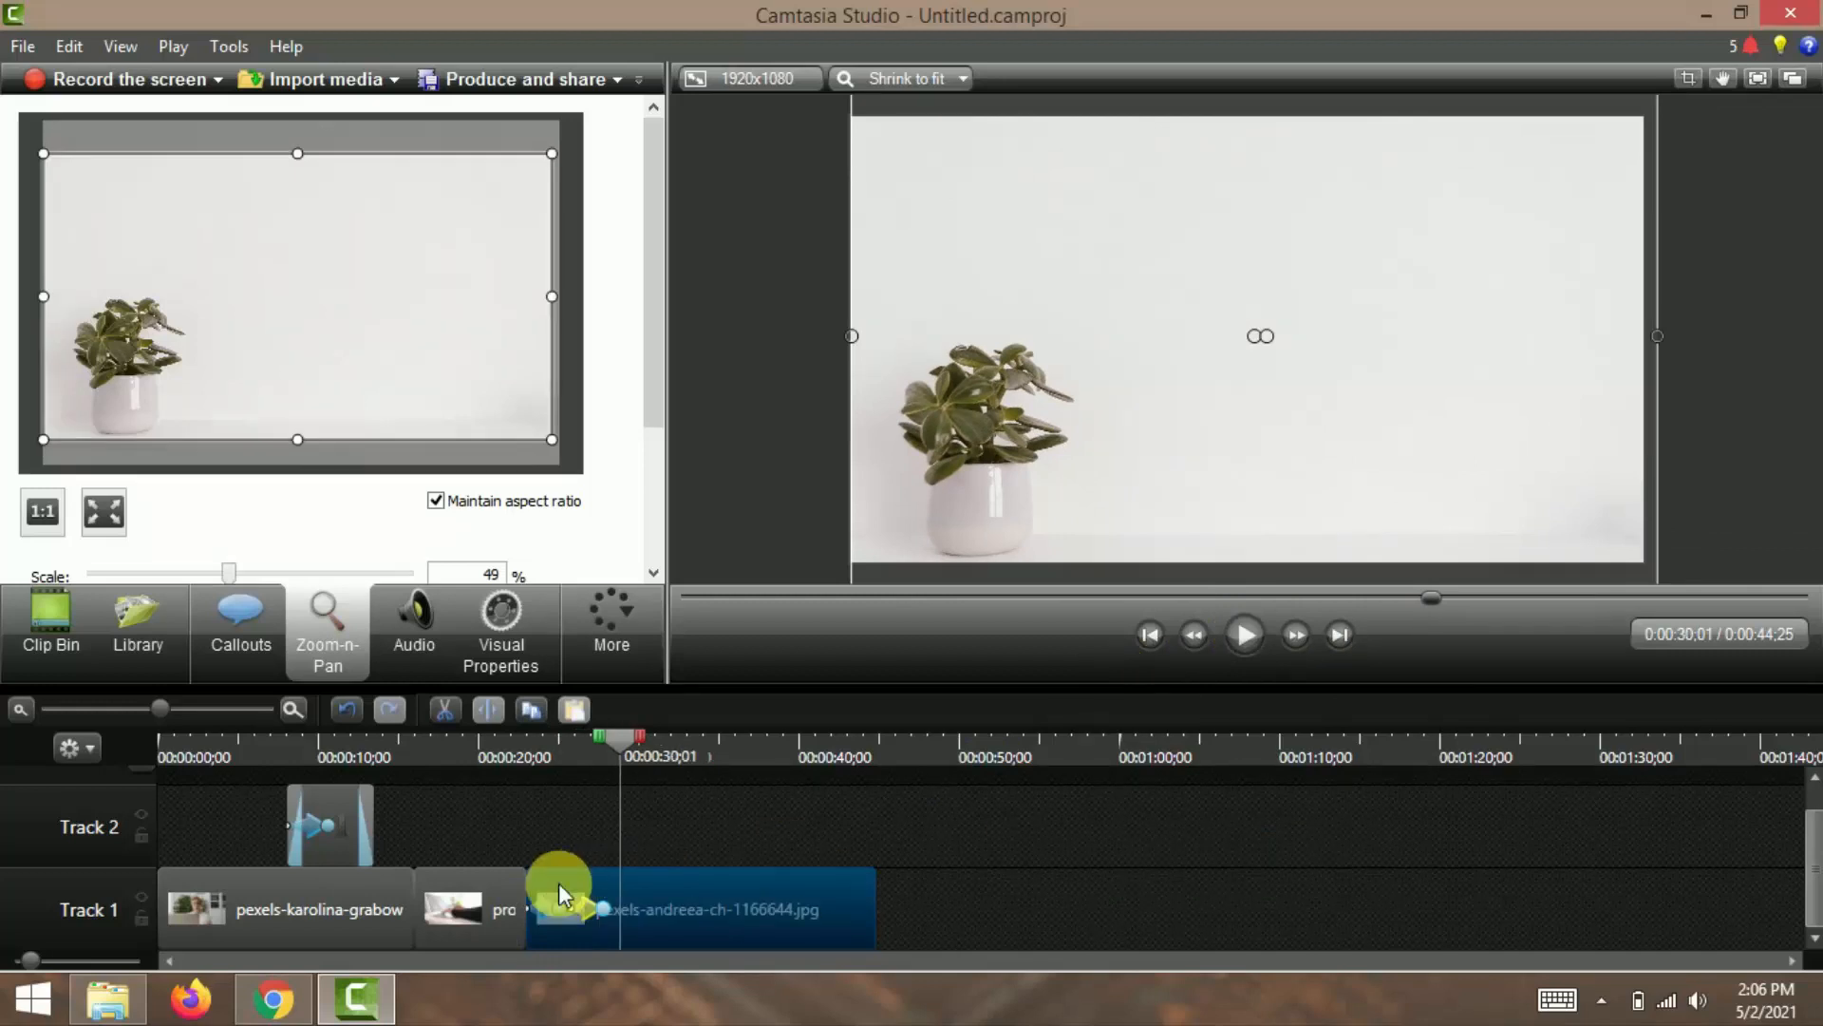
# Step: Shift the zoom-out animation slightly later on the potted-plant image and place the playhead at 0:00:29;21
pyautogui.click(584, 907)
pyautogui.moveTo(584, 908); pyautogui.dragTo(604, 908)
pyautogui.moveTo(647, 734)
pyautogui.mouseDown()
pyautogui.moveTo(577, 743)
pyautogui.moveTo(652, 749)
pyautogui.mouseUp()
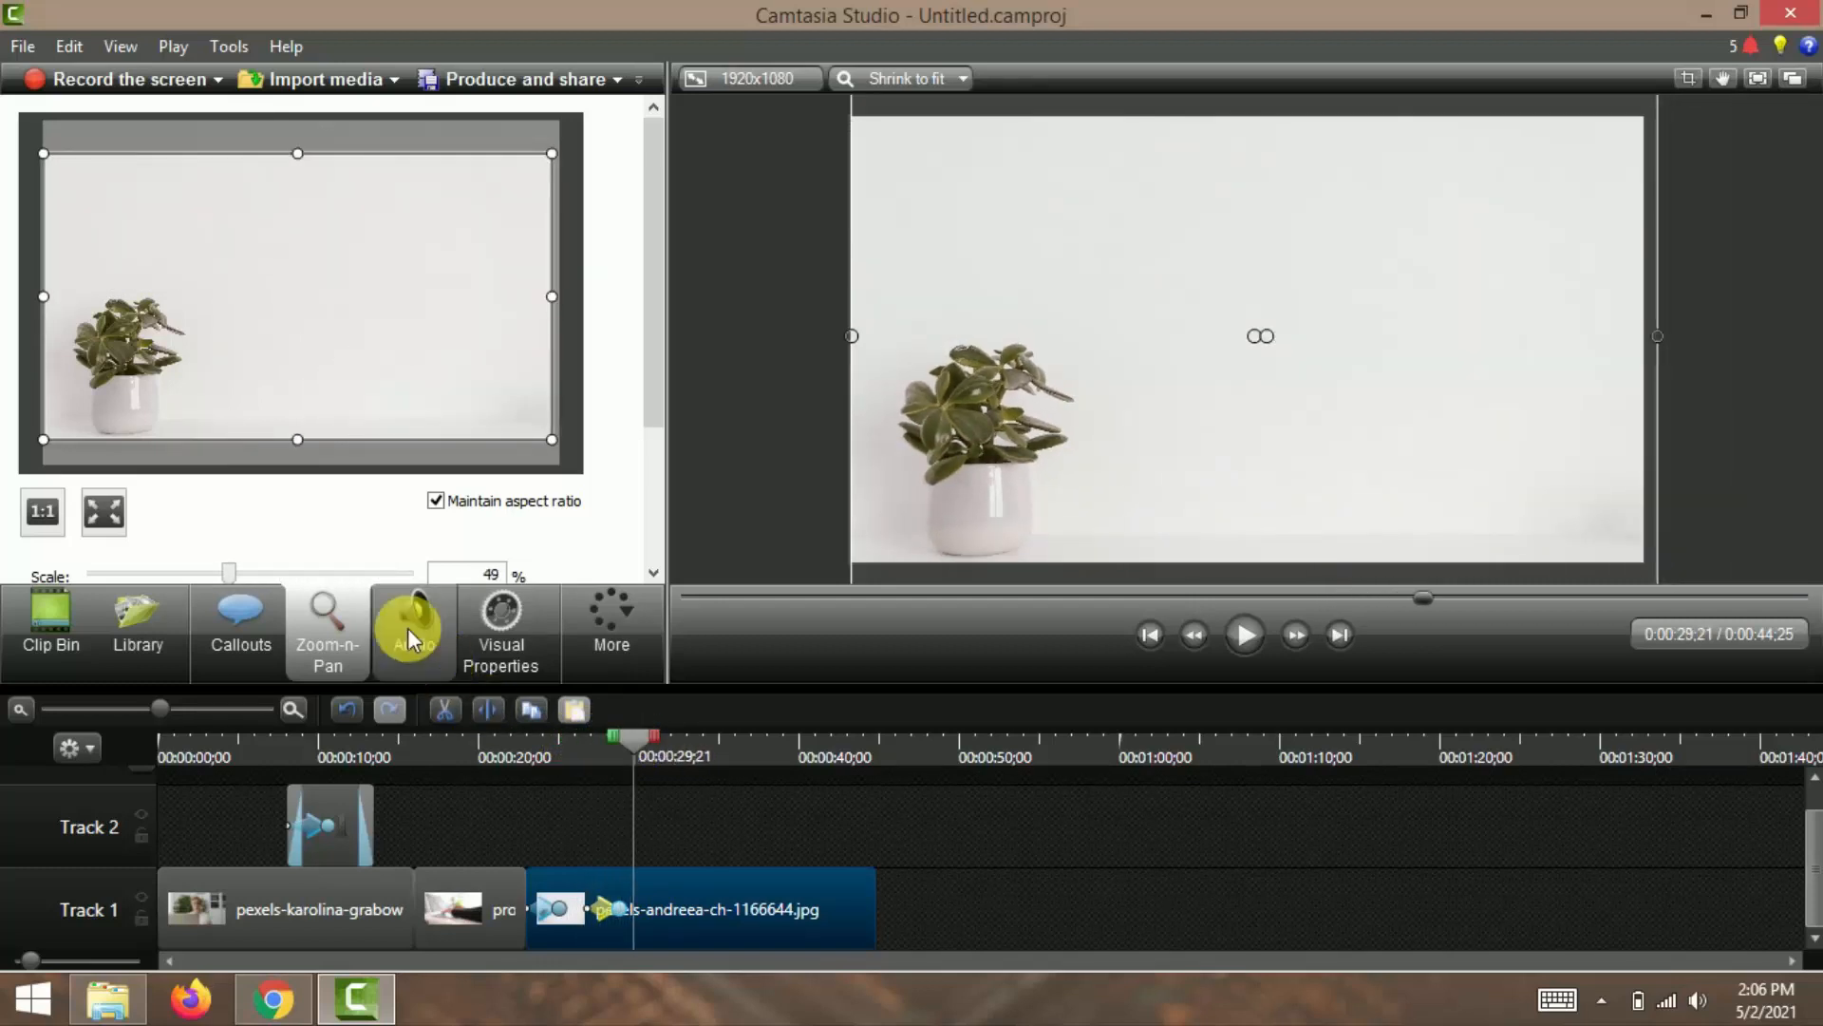
# Step: Add the 19th Floor music from the Library to its own track below the video and align it with the timeline's start
pyautogui.moveTo(653, 237); pyautogui.dragTo(649, 266)
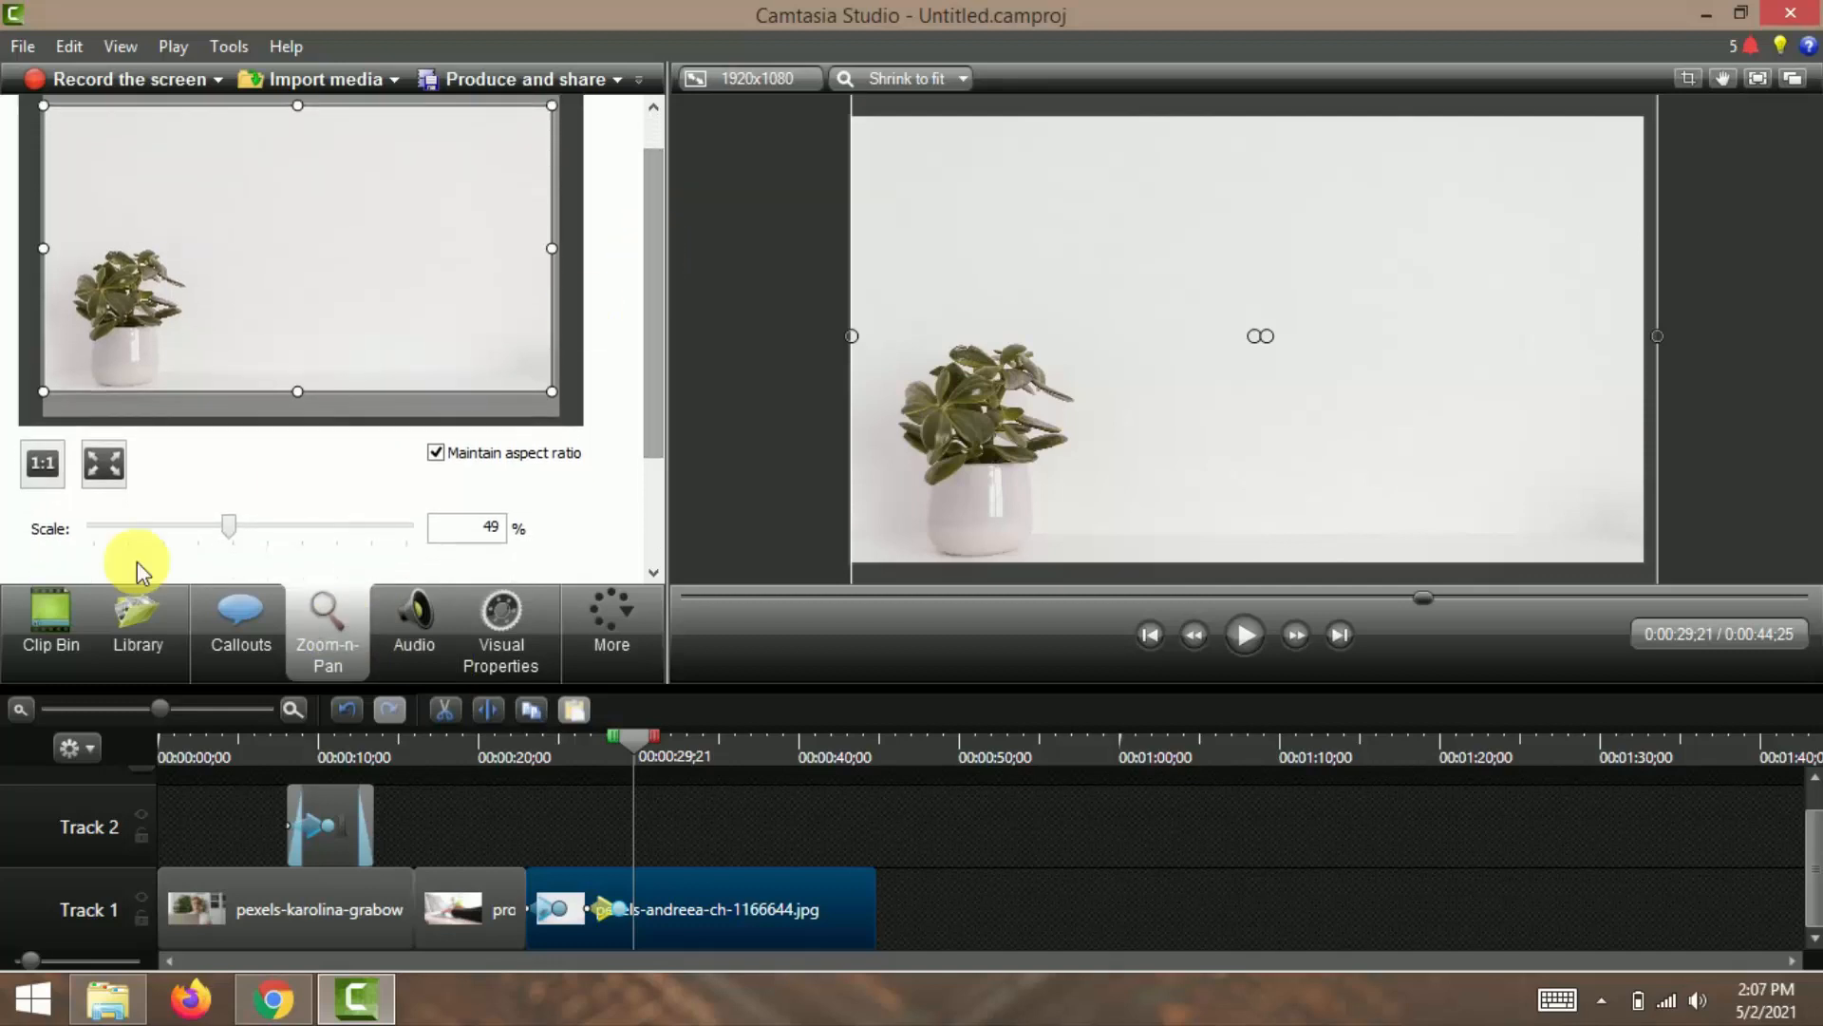
pyautogui.click(29, 624)
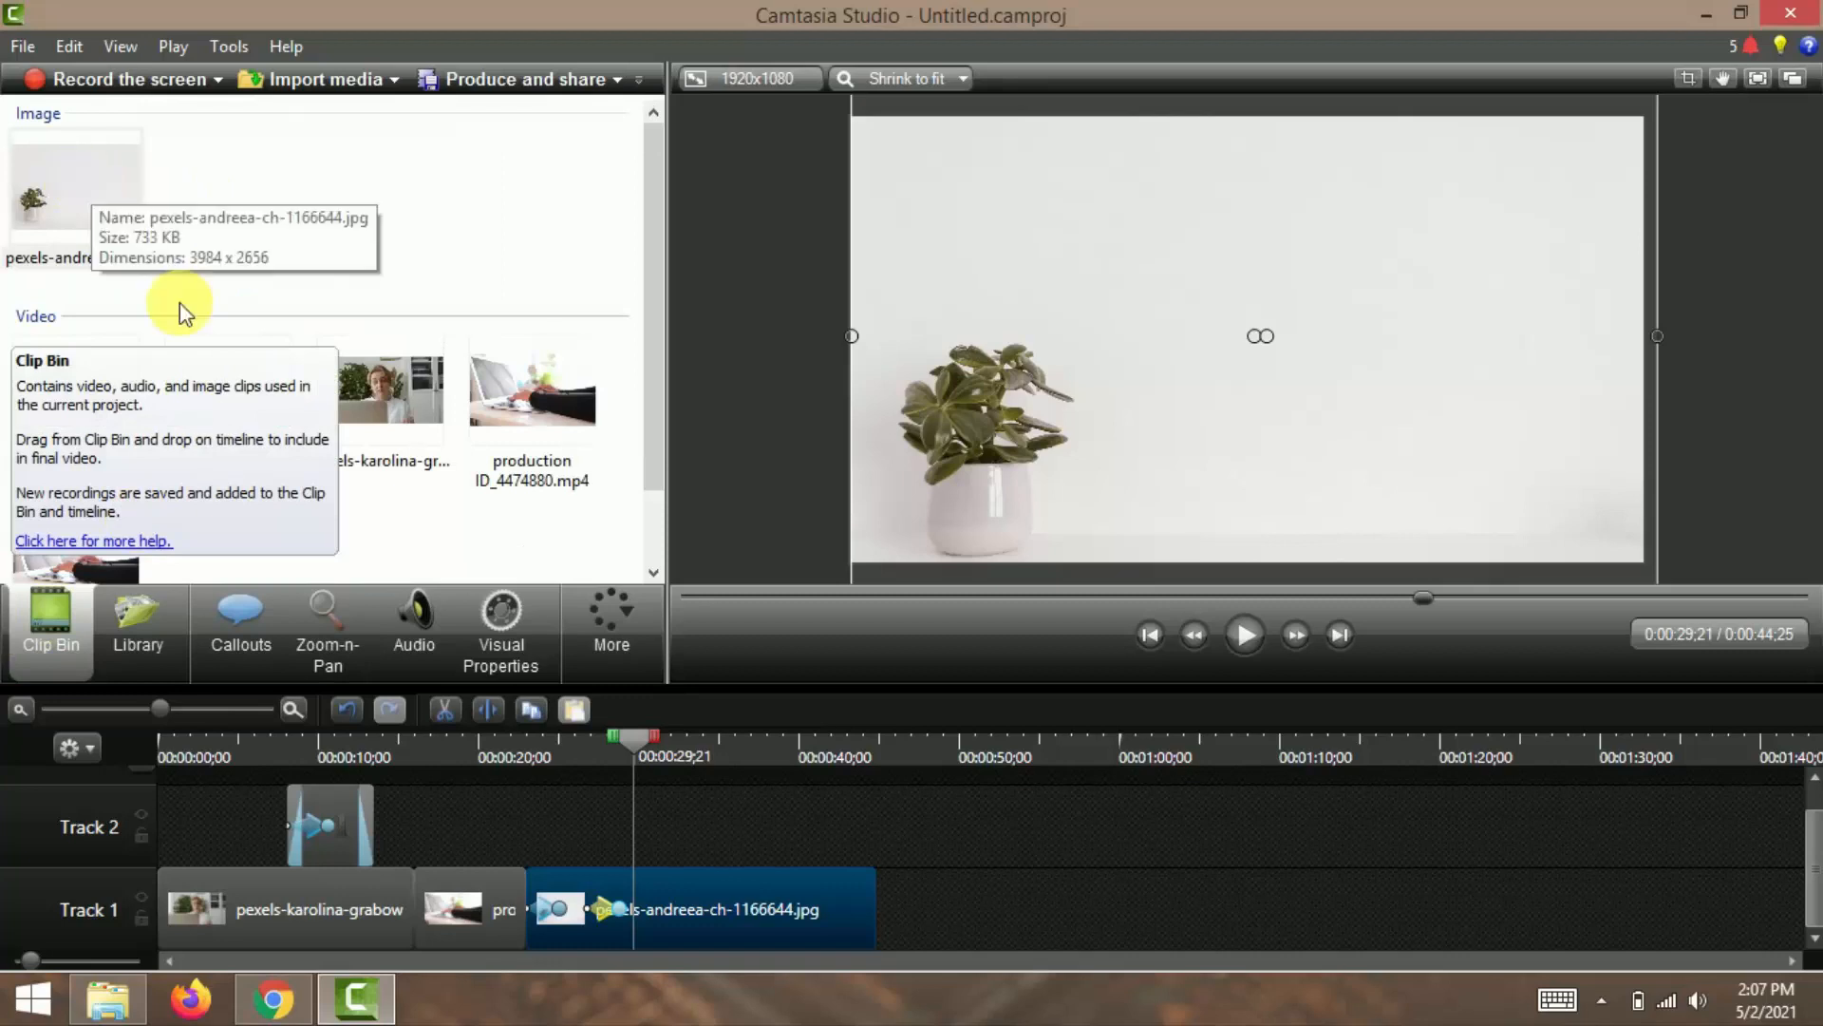
pyautogui.click(116, 628)
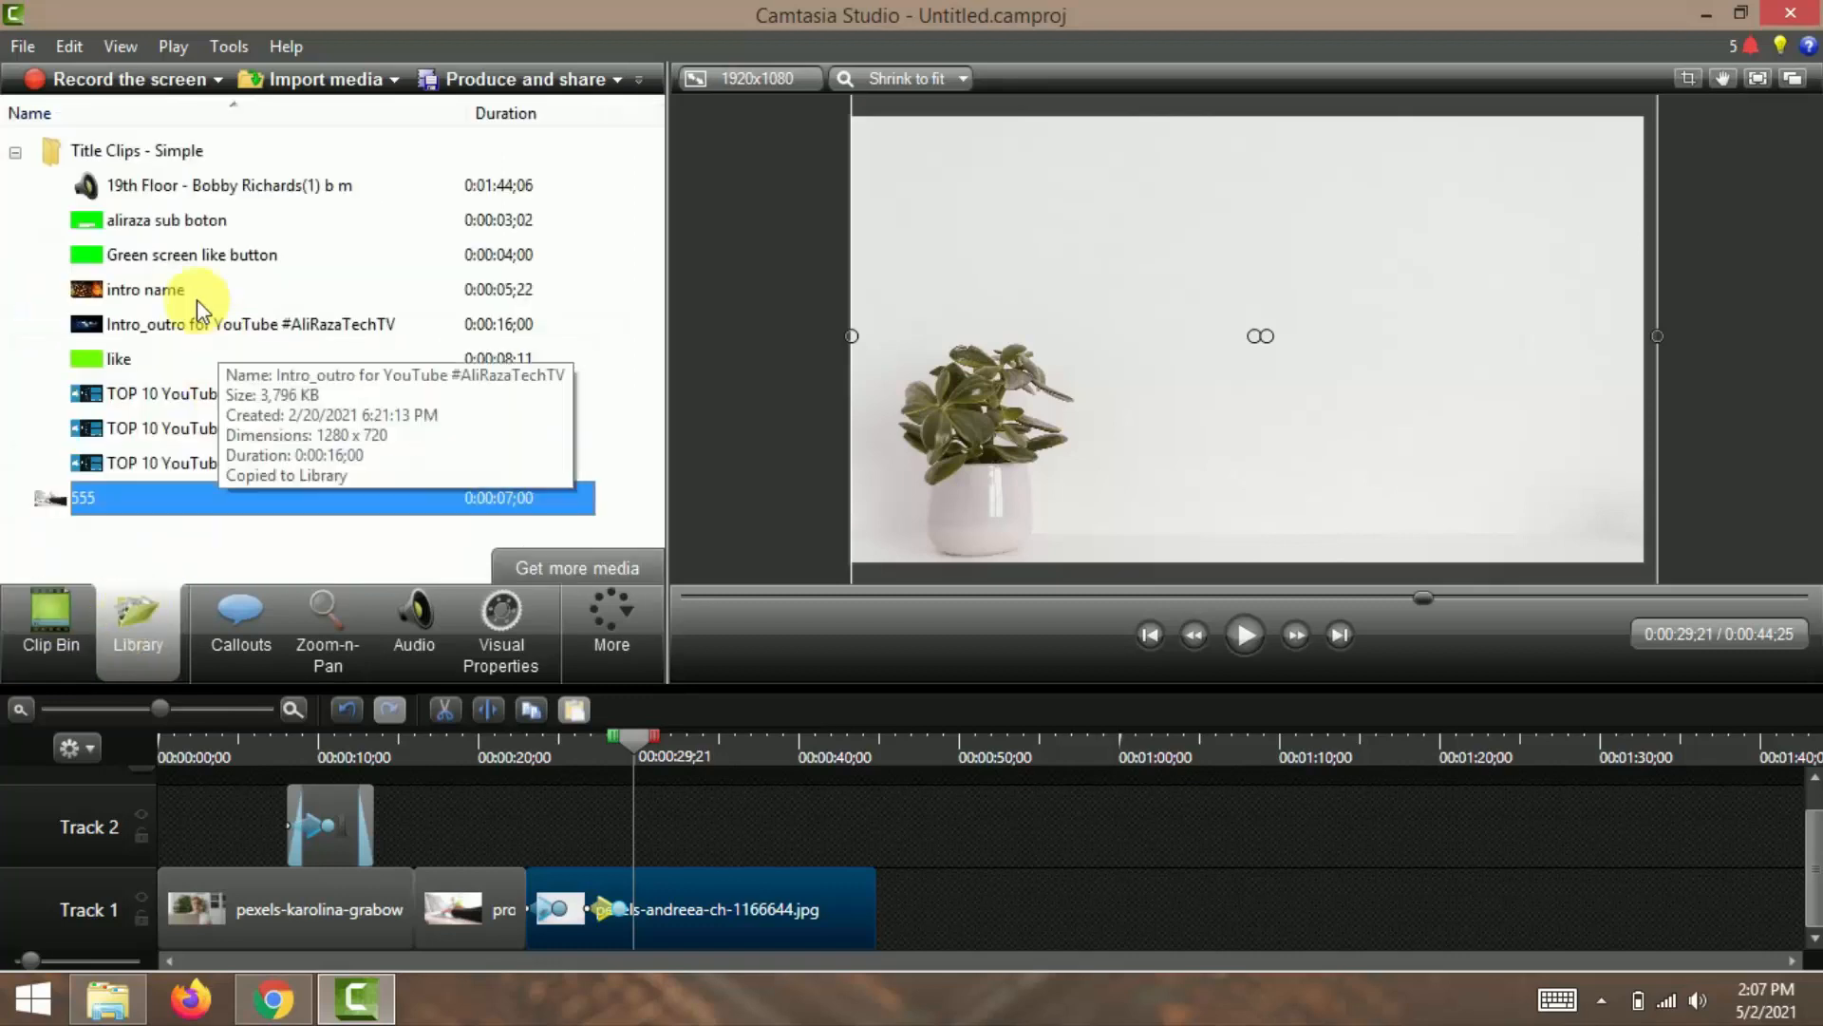
pyautogui.click(202, 186)
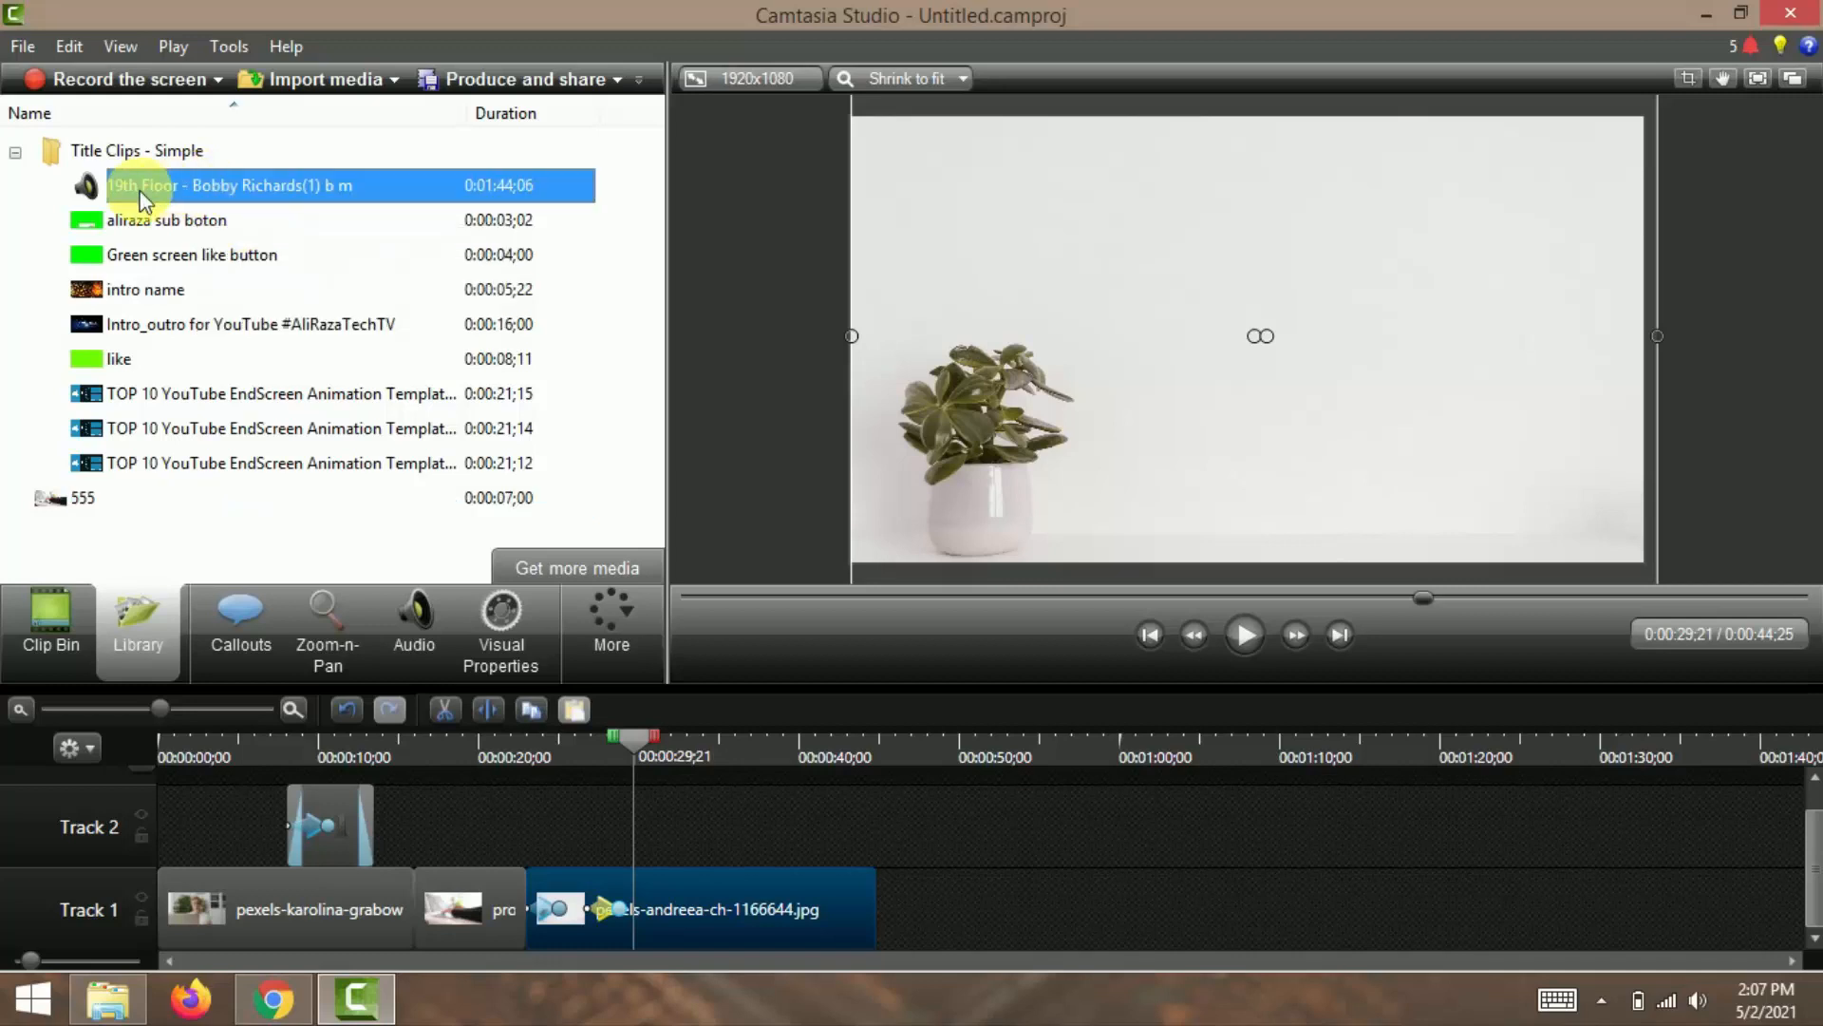
pyautogui.moveTo(225, 191); pyautogui.dragTo(247, 836)
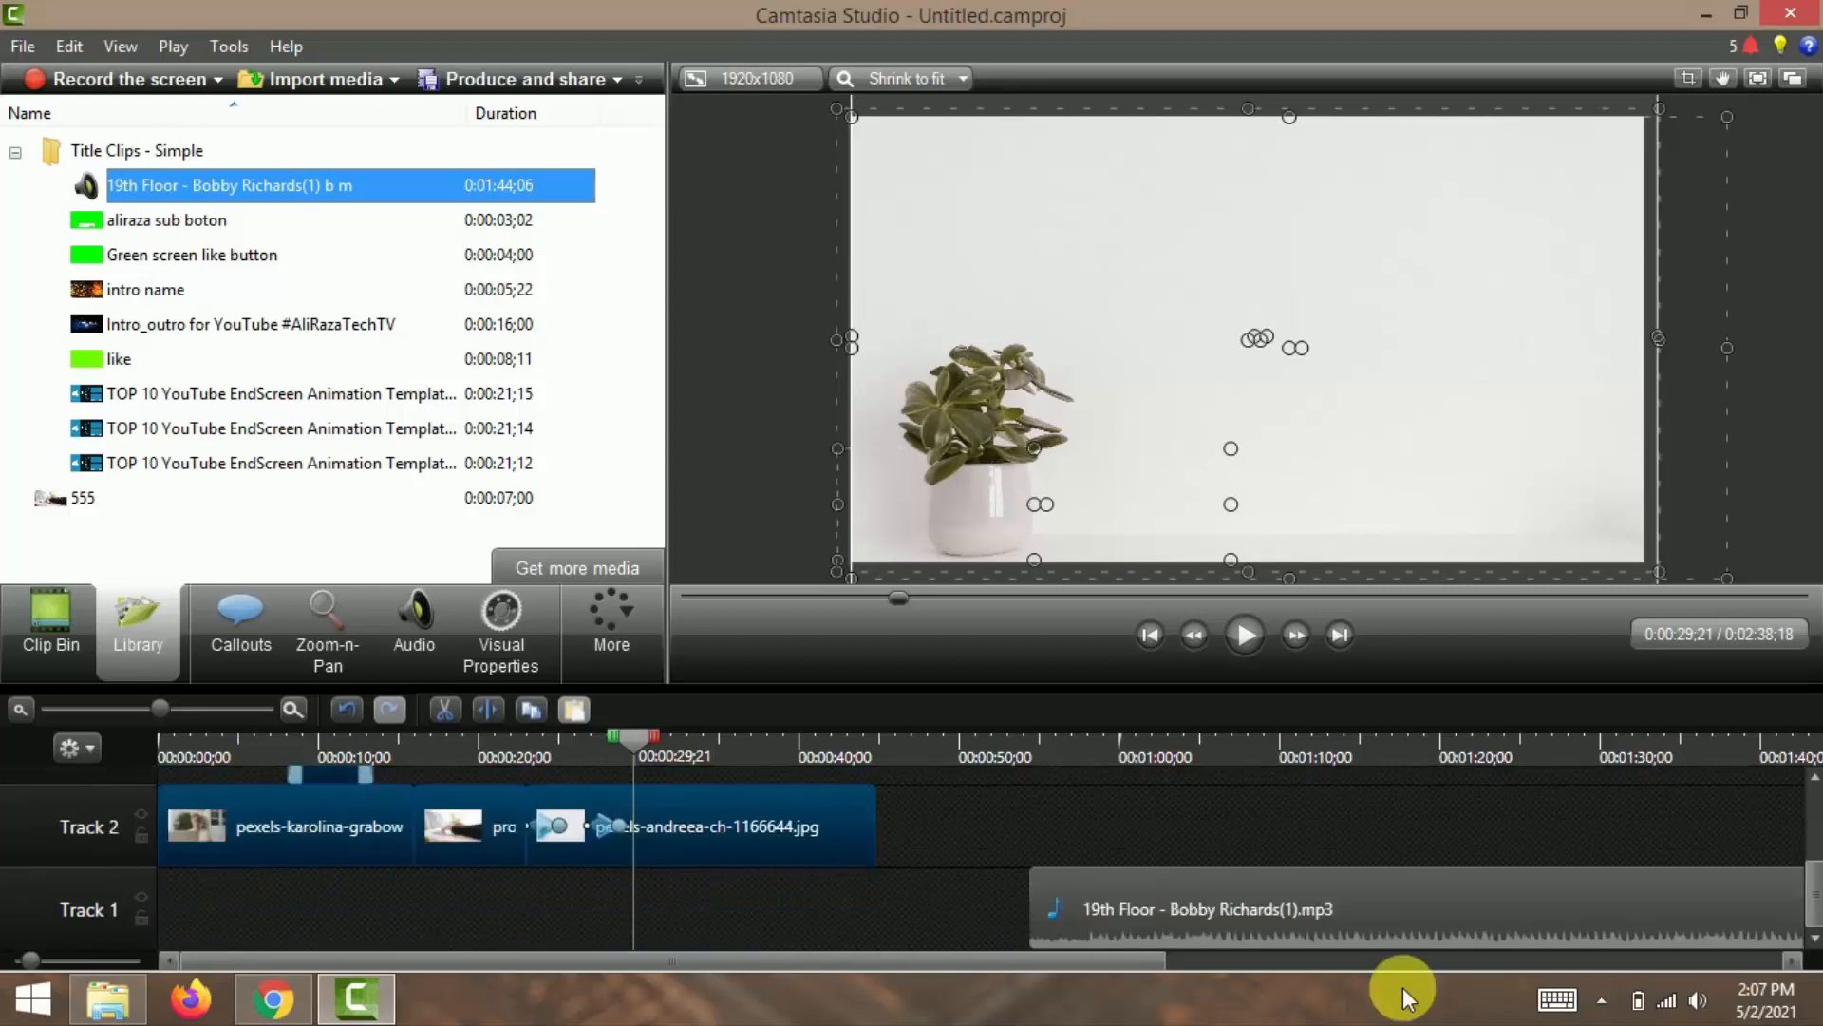
pyautogui.click(990, 912)
pyautogui.moveTo(981, 913); pyautogui.dragTo(219, 907)
pyautogui.click(997, 920)
pyautogui.hotkey('ctrl', 'Home')
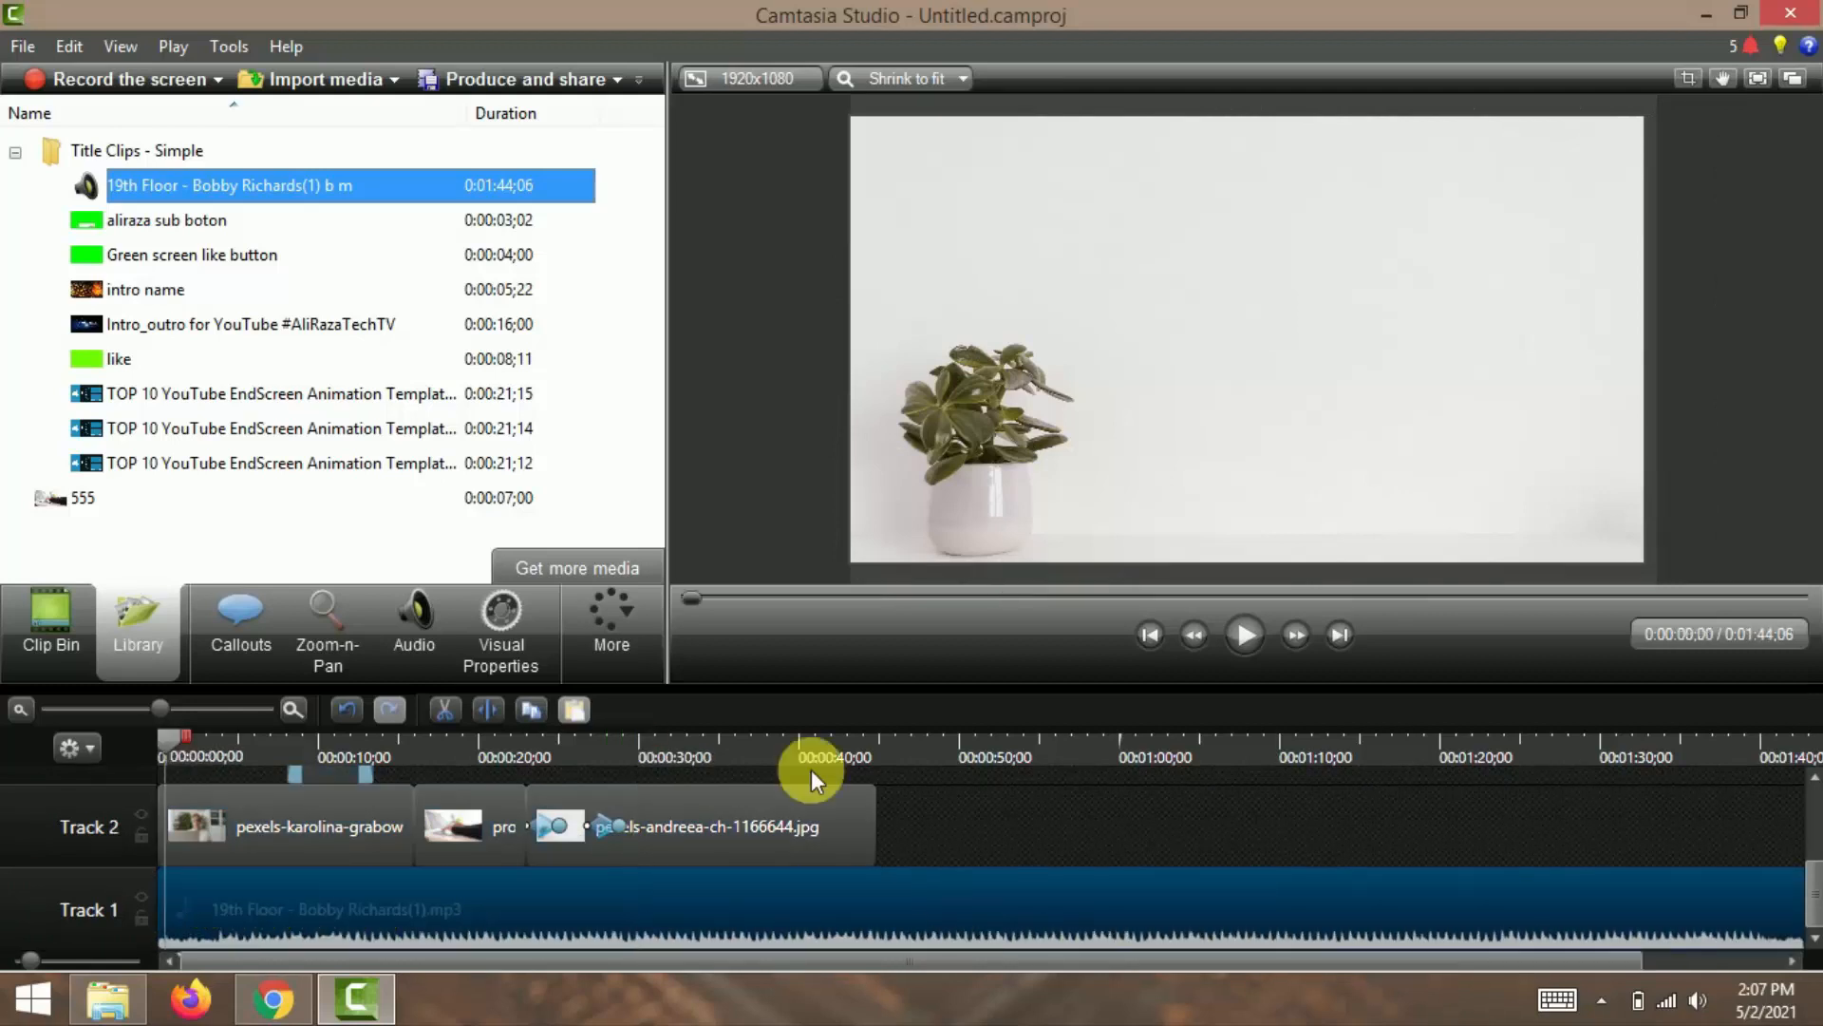
# Step: Split the music at the video's end, 0:00:44;25, and delete the excess audio
pyautogui.moveTo(156, 737); pyautogui.dragTo(892, 764)
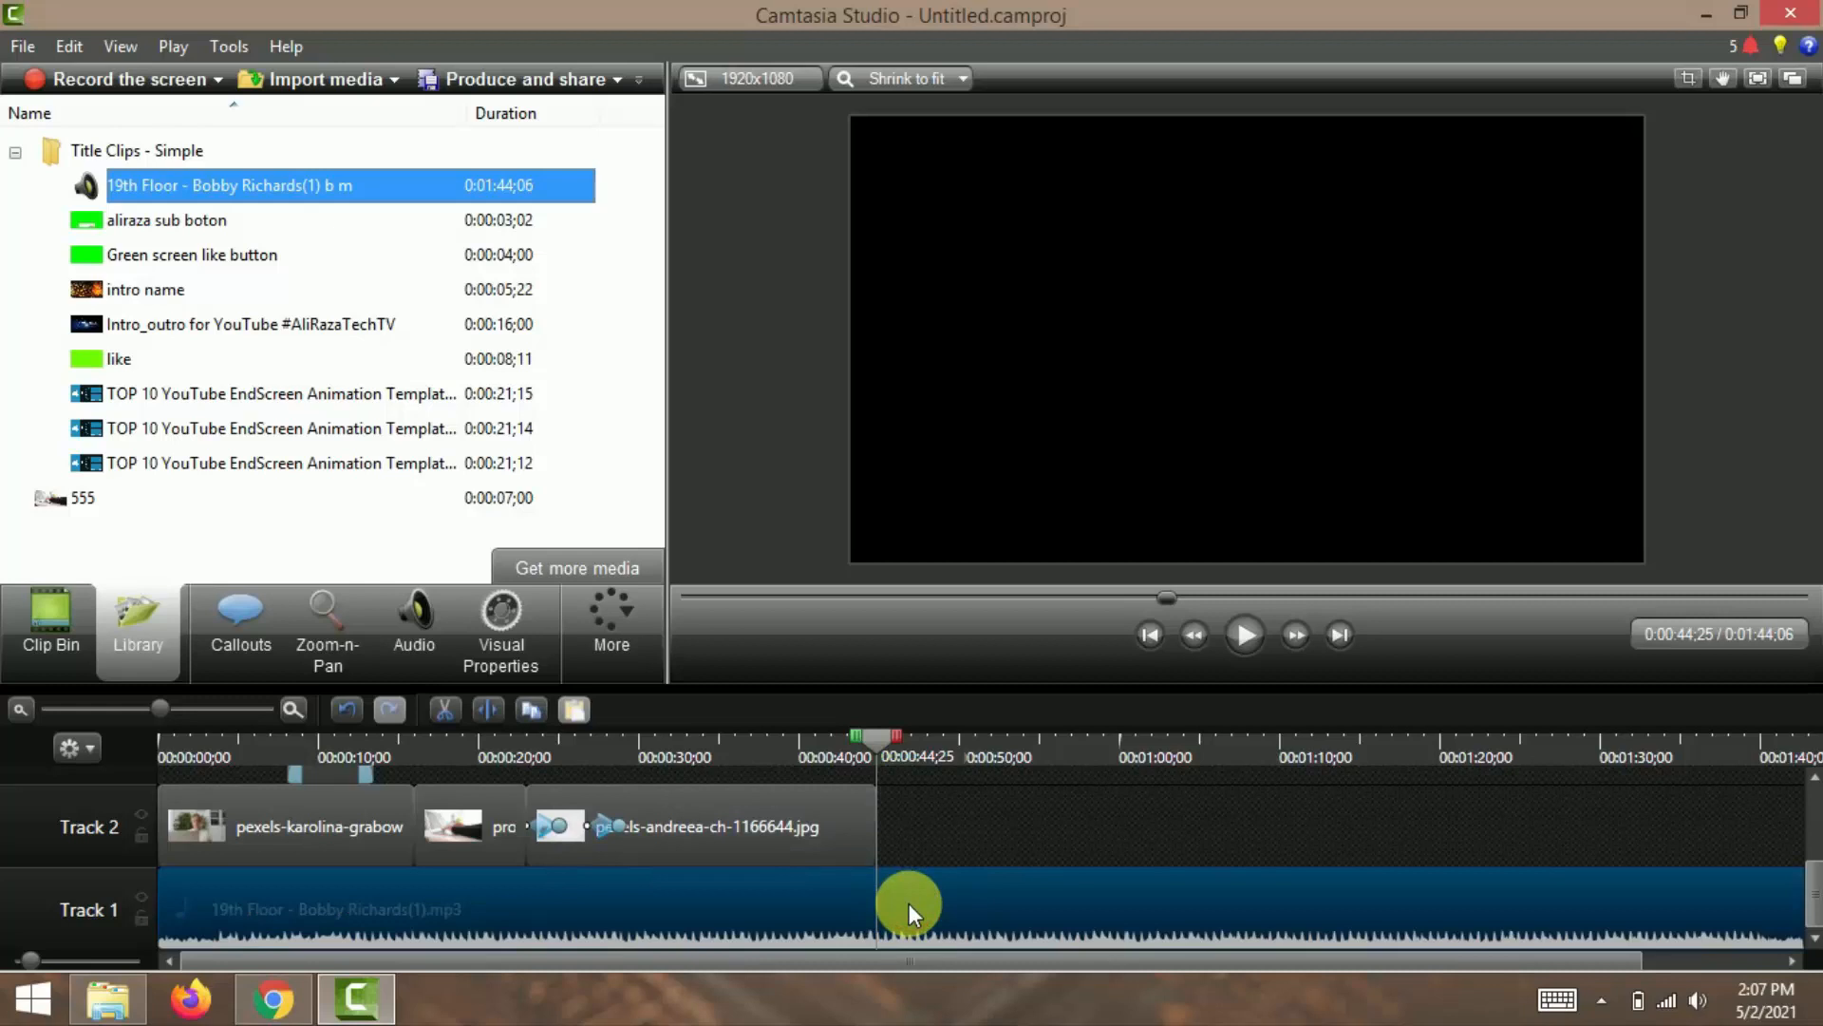
pyautogui.press('s')
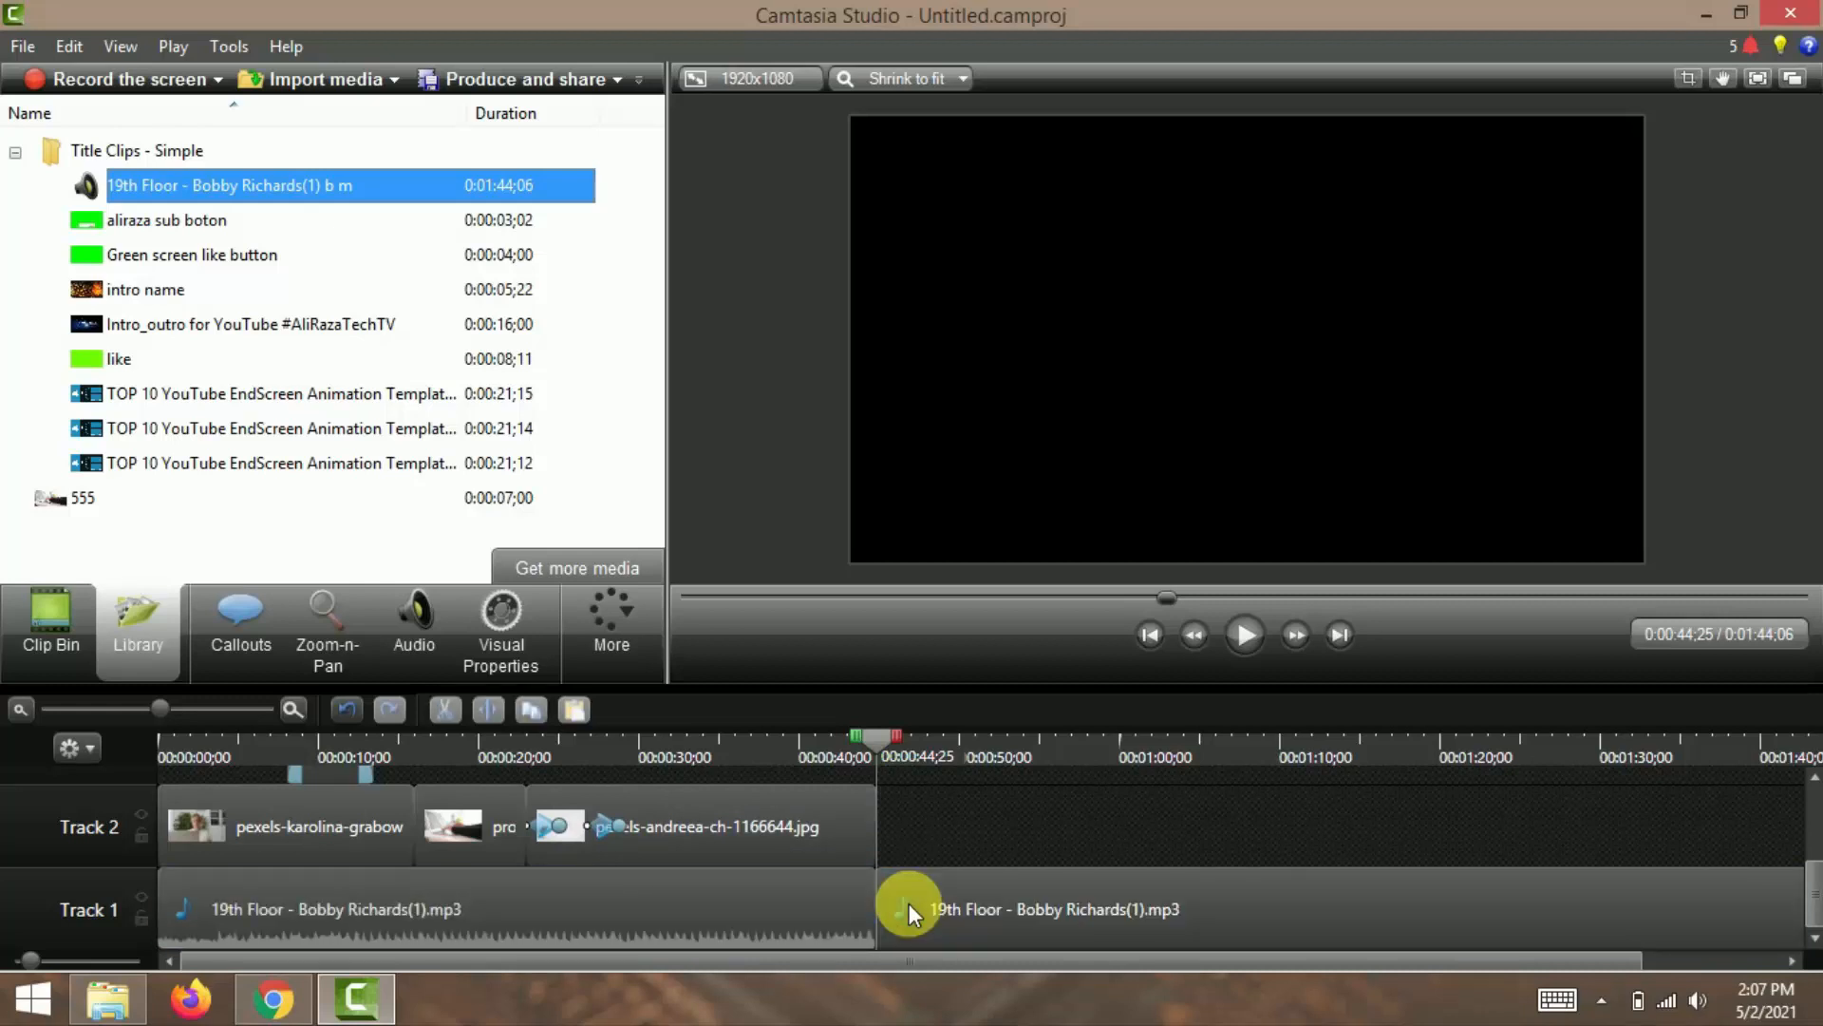
pyautogui.moveTo(969, 908); pyautogui.dragTo(1022, 903)
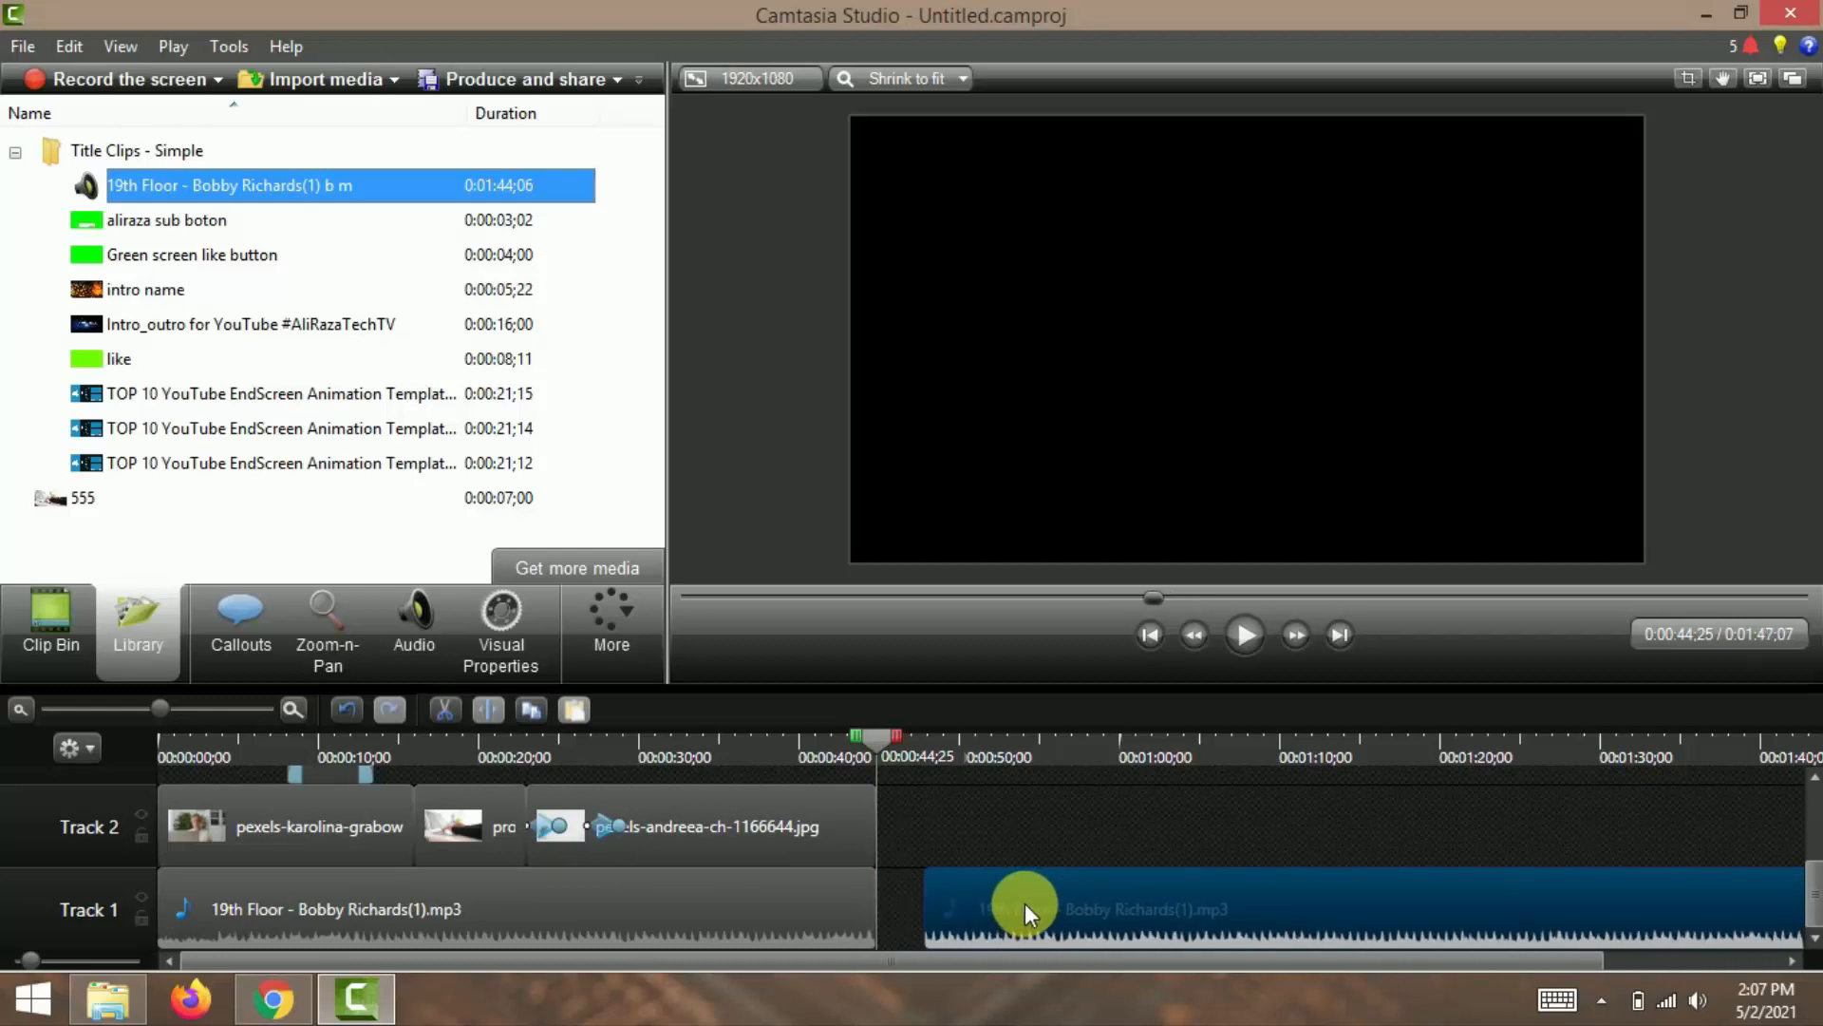
pyautogui.press('Delete')
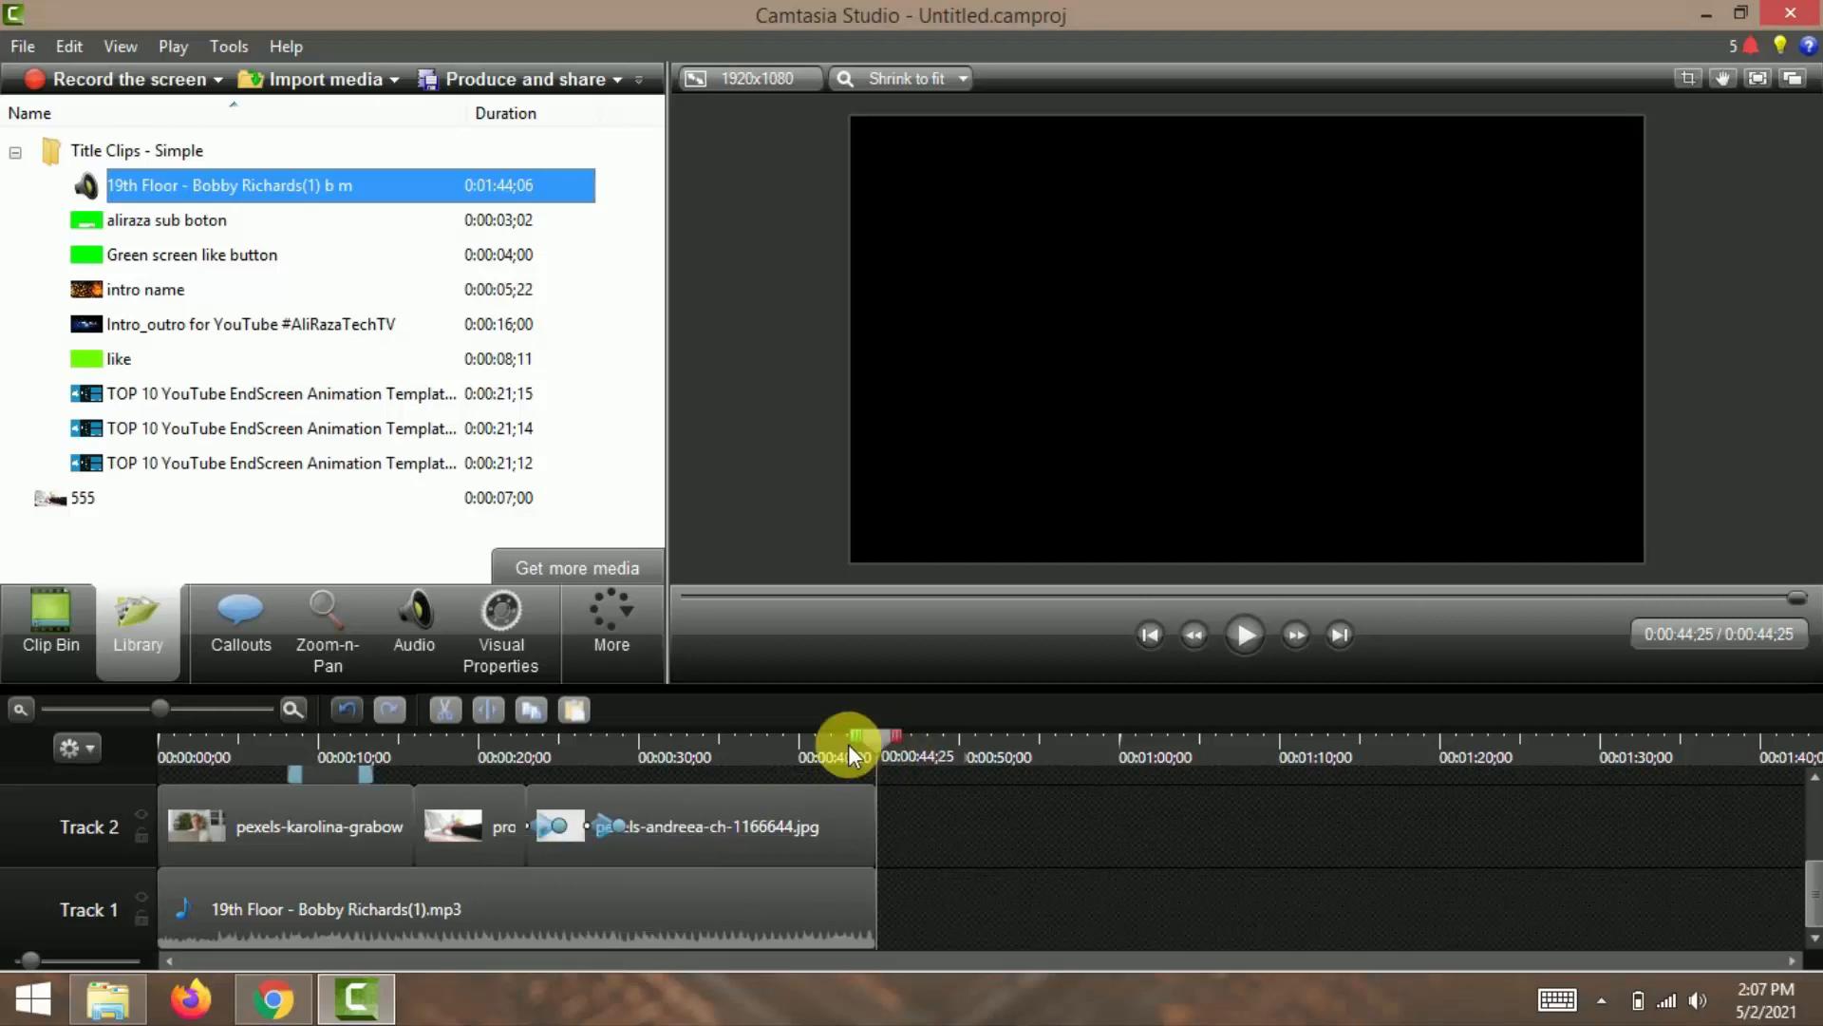
# Step: Enable noise removal for the 19th Floor music clip on Track 1
pyautogui.moveTo(847, 743); pyautogui.dragTo(180, 809)
pyautogui.click(257, 914)
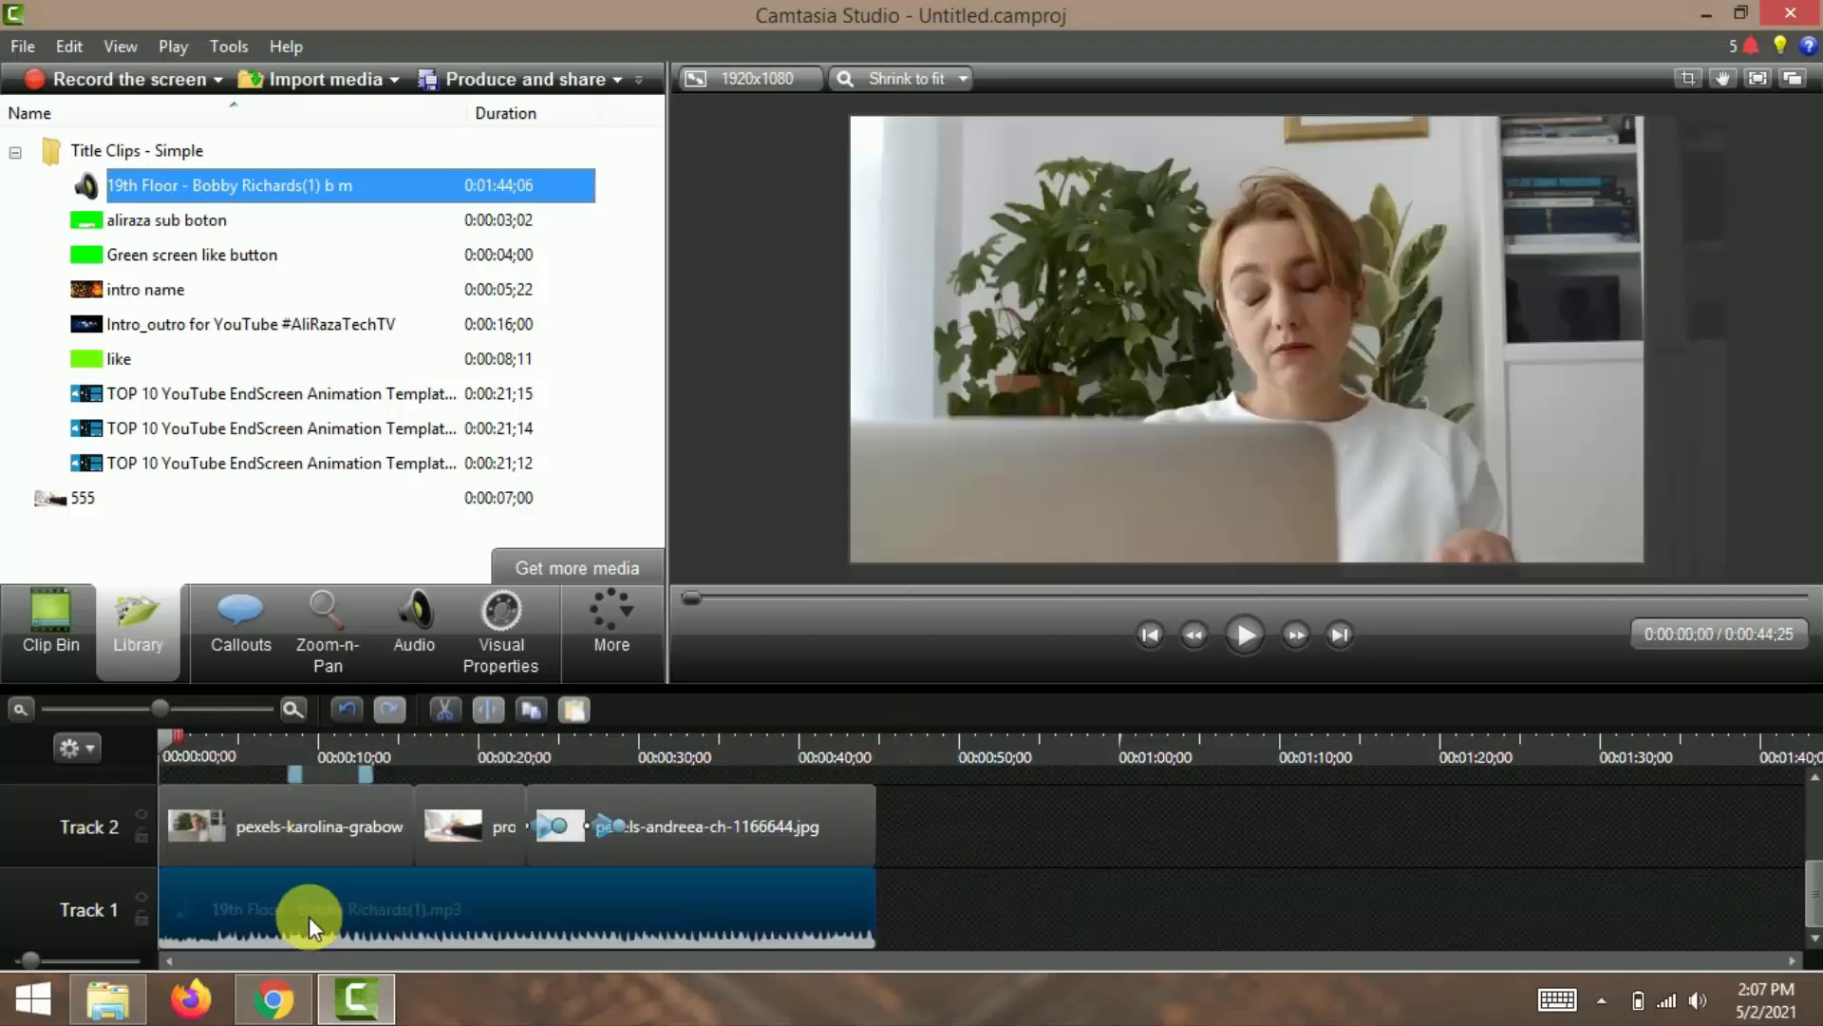
pyautogui.click(407, 625)
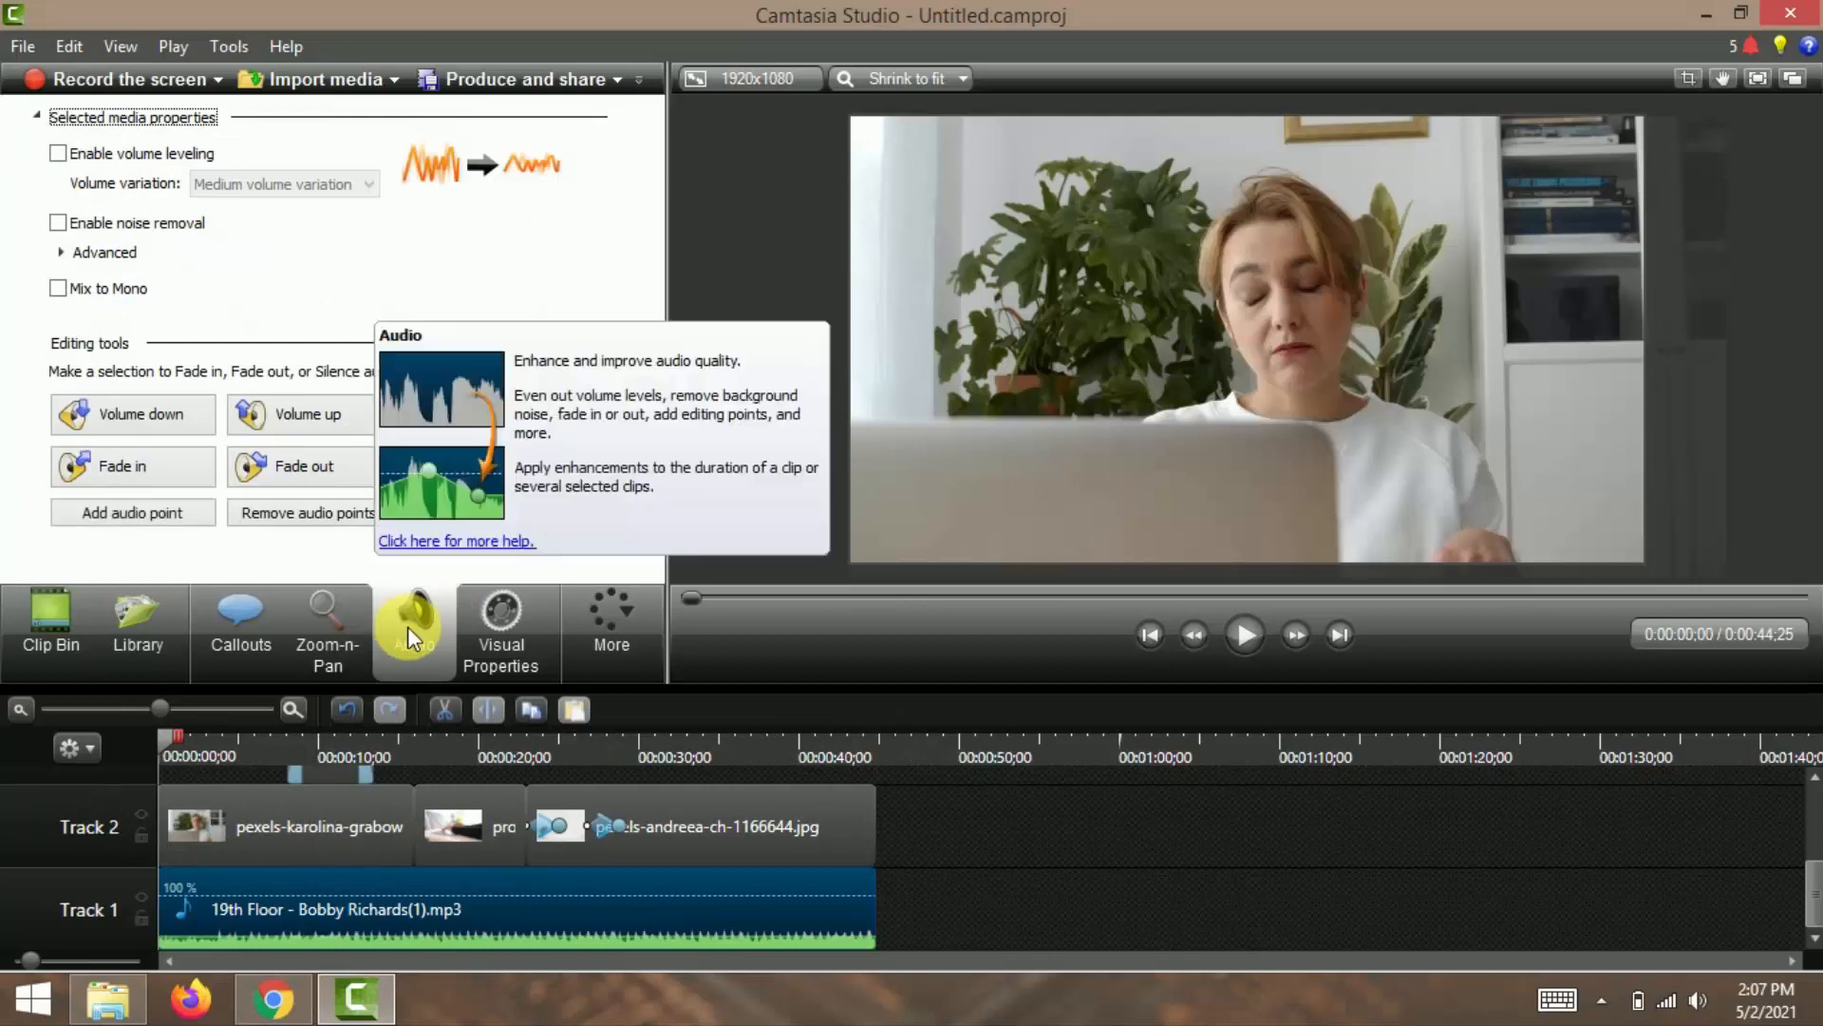
pyautogui.click(57, 223)
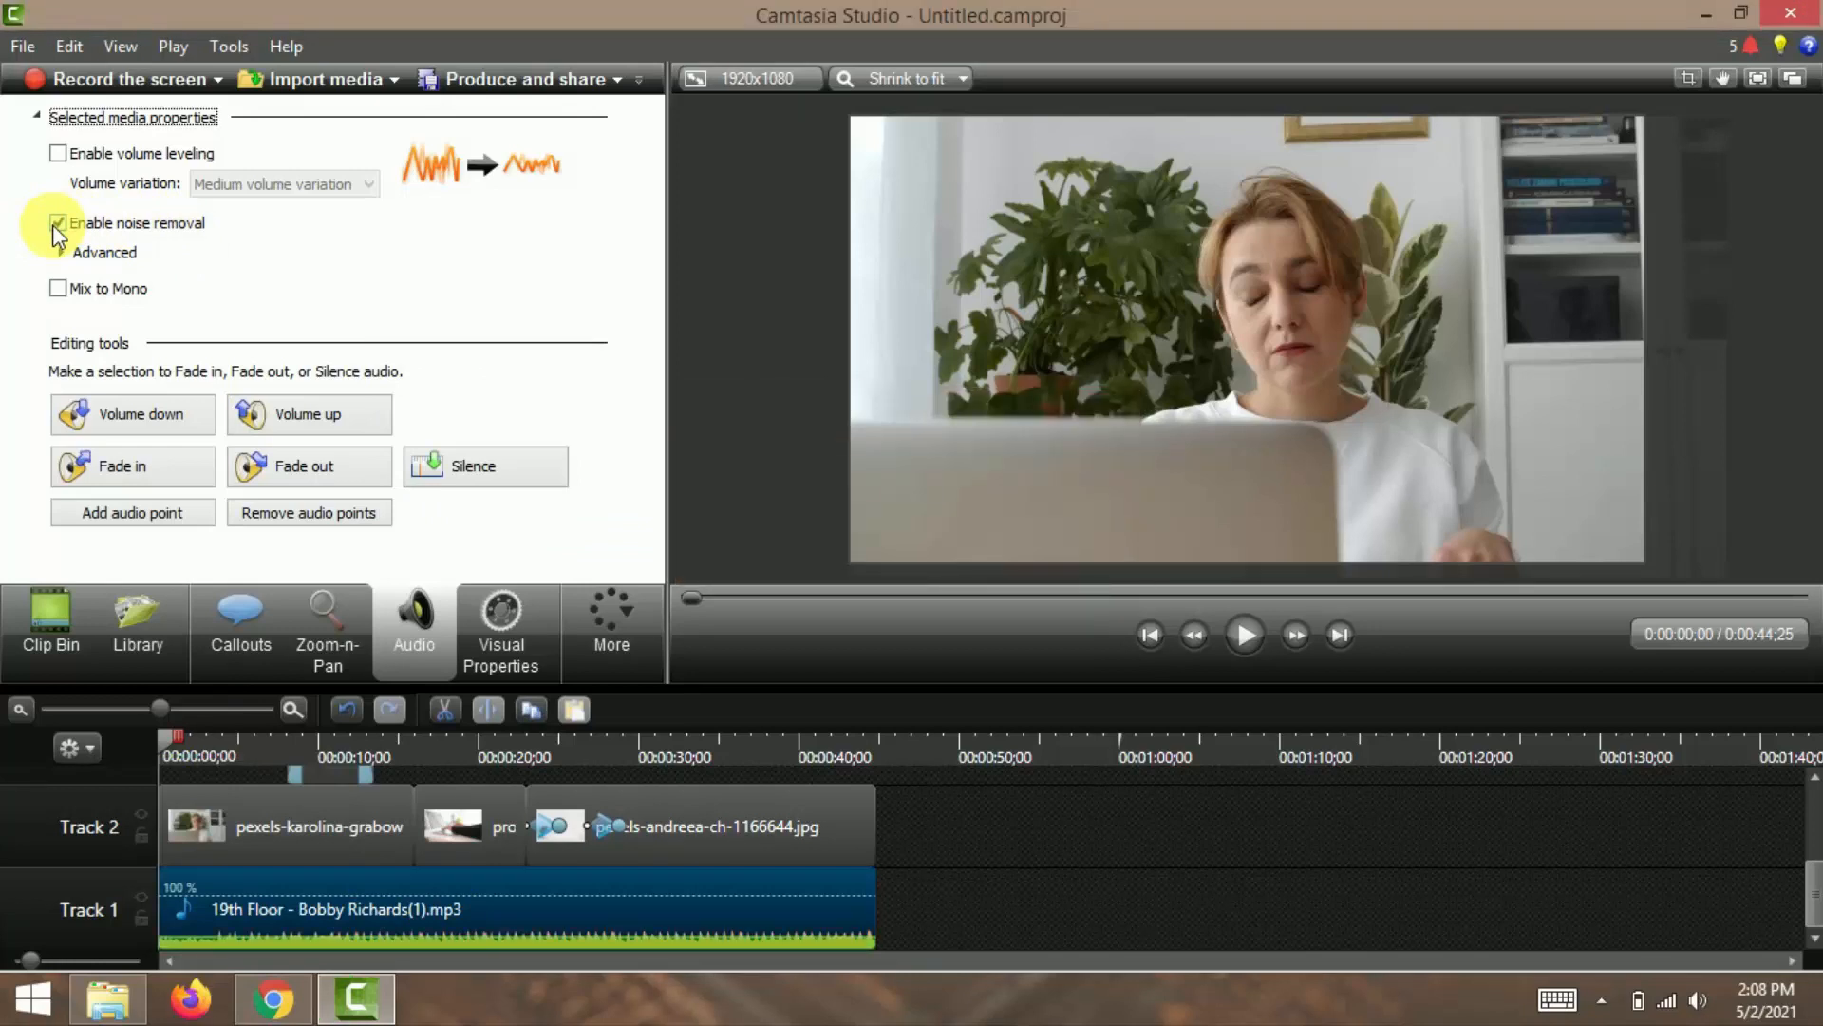
pyautogui.click(423, 950)
pyautogui.moveTo(423, 949)
pyautogui.mouseDown()
pyautogui.moveTo(421, 909)
pyautogui.moveTo(432, 952)
pyautogui.mouseUp()
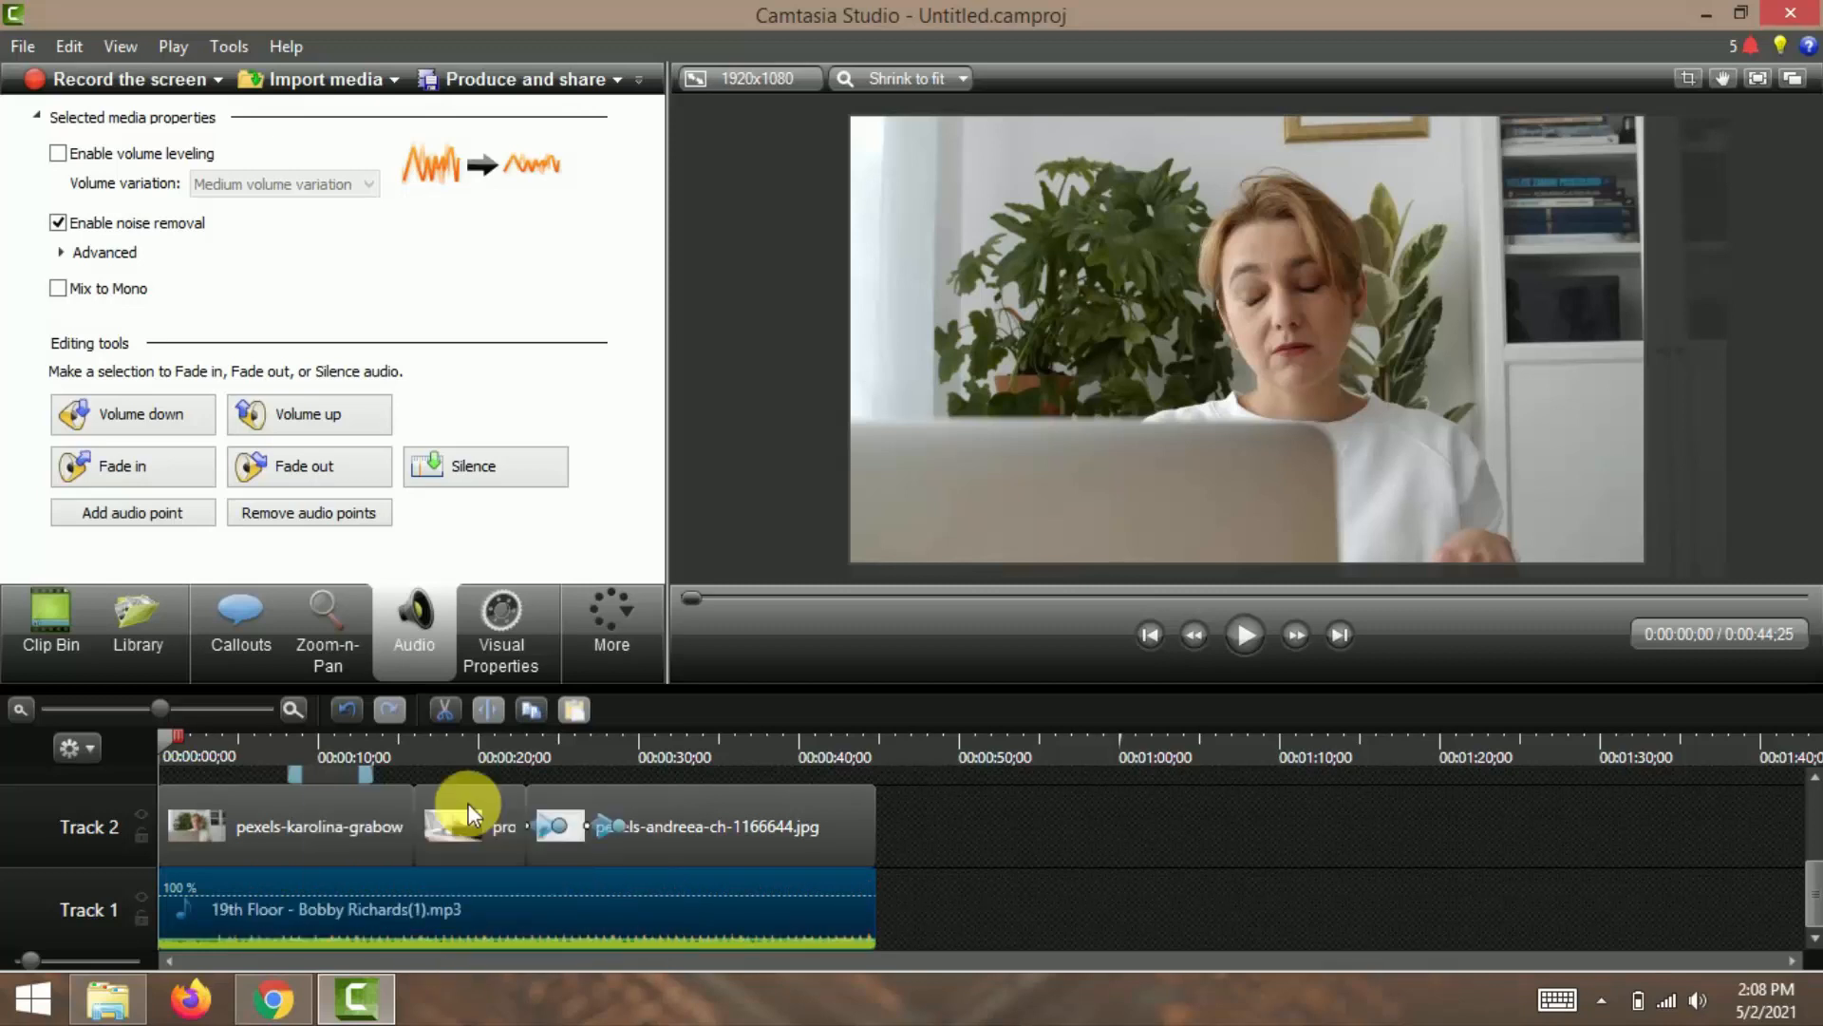
# Step: Play back the music with the video at the timeline's start and again around the 30-second mark
pyautogui.click(1225, 636)
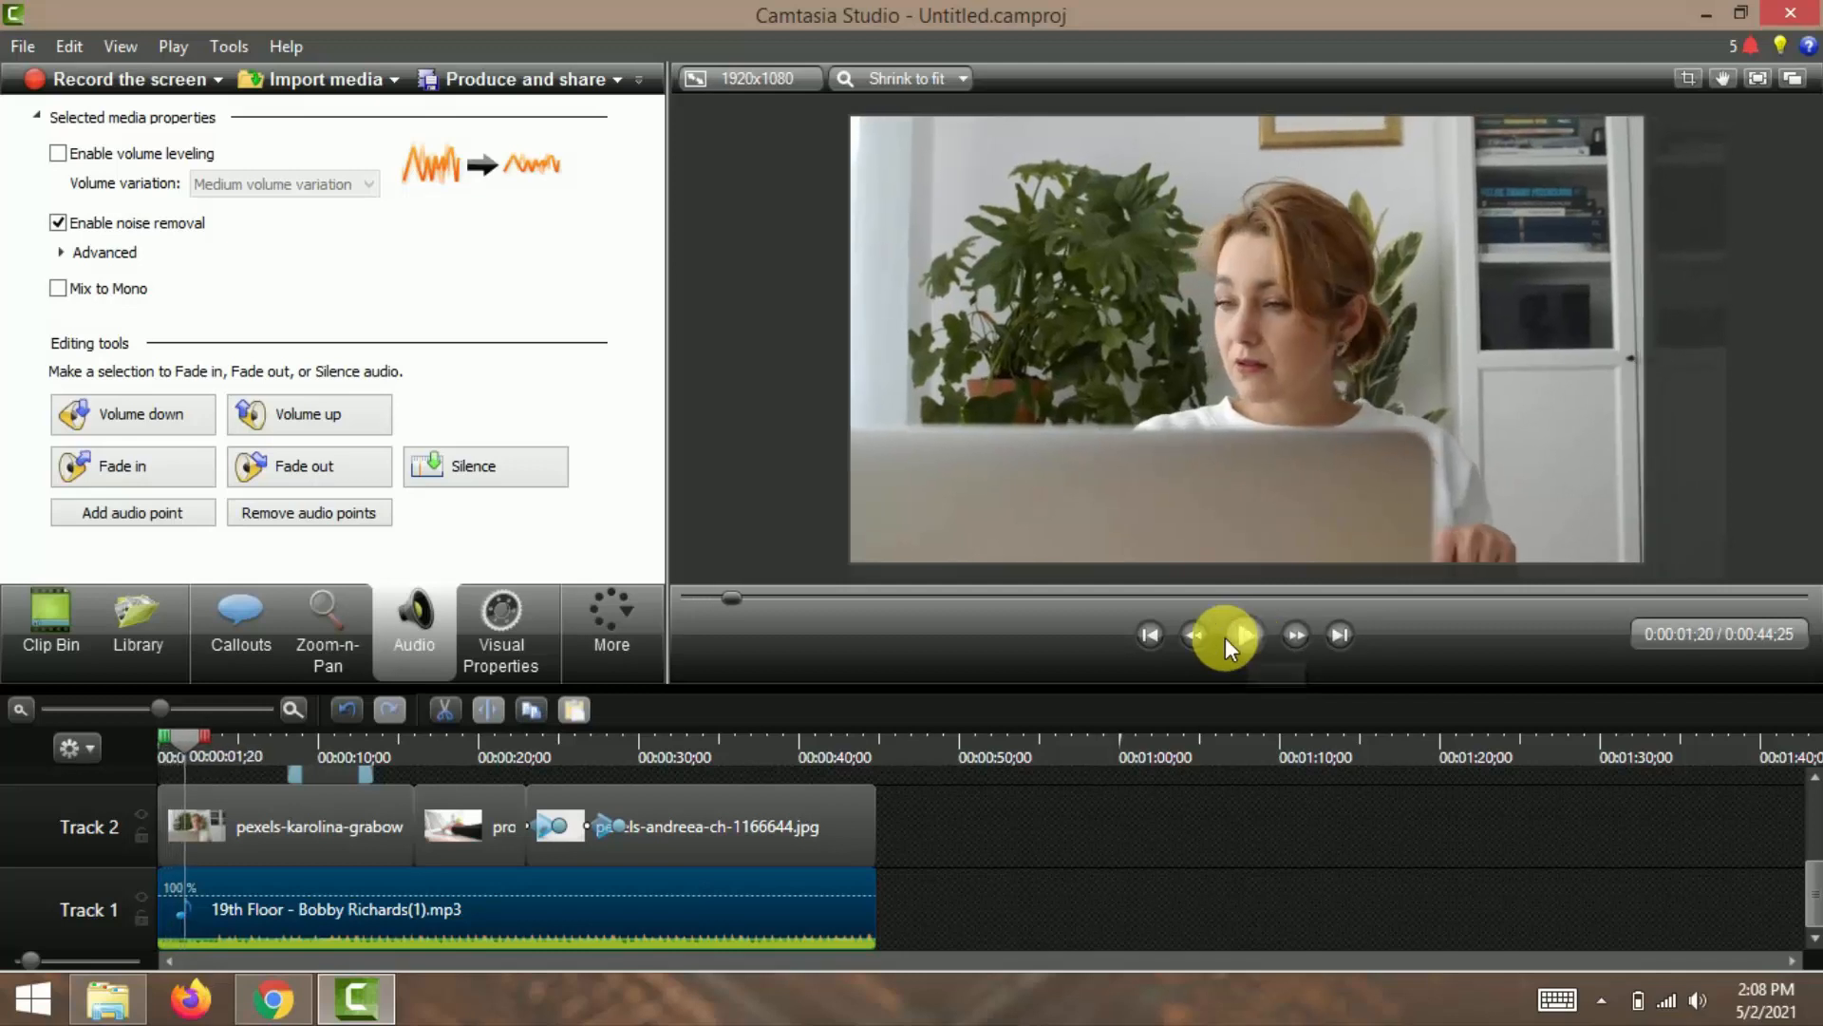
pyautogui.moveTo(186, 736); pyautogui.dragTo(640, 789)
pyautogui.click(1241, 645)
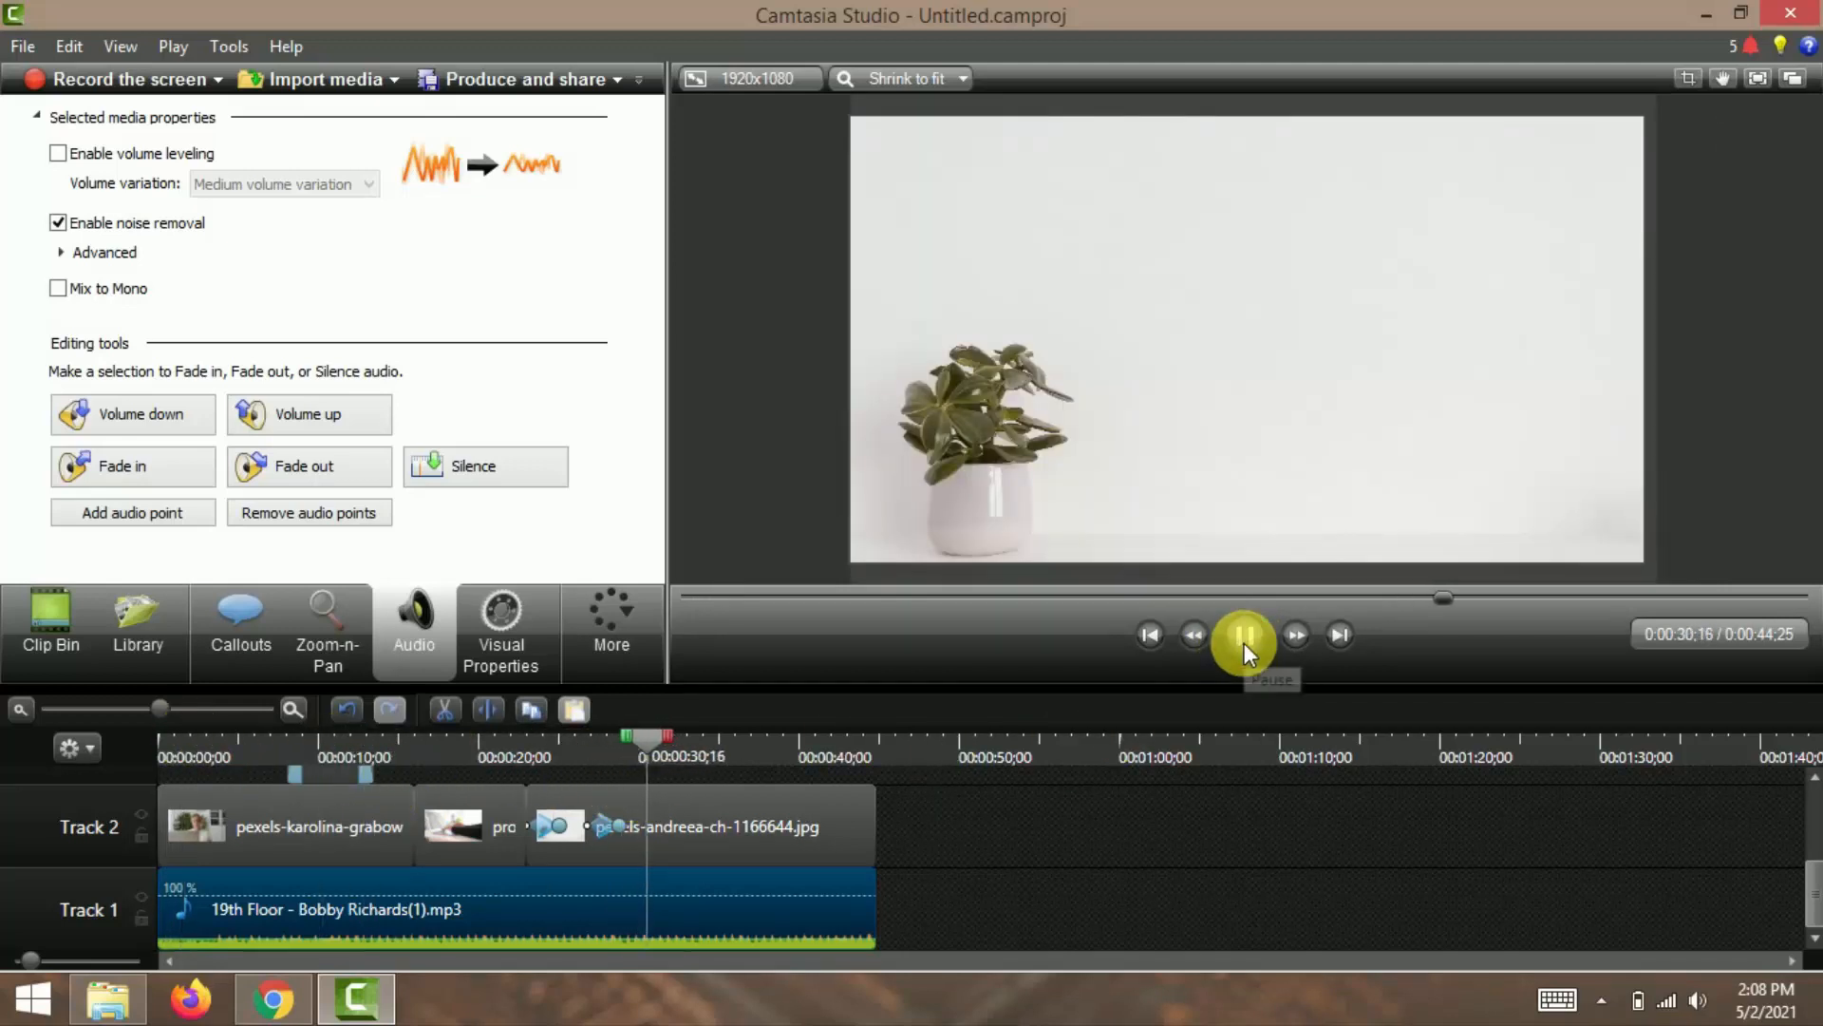
pyautogui.click(1245, 633)
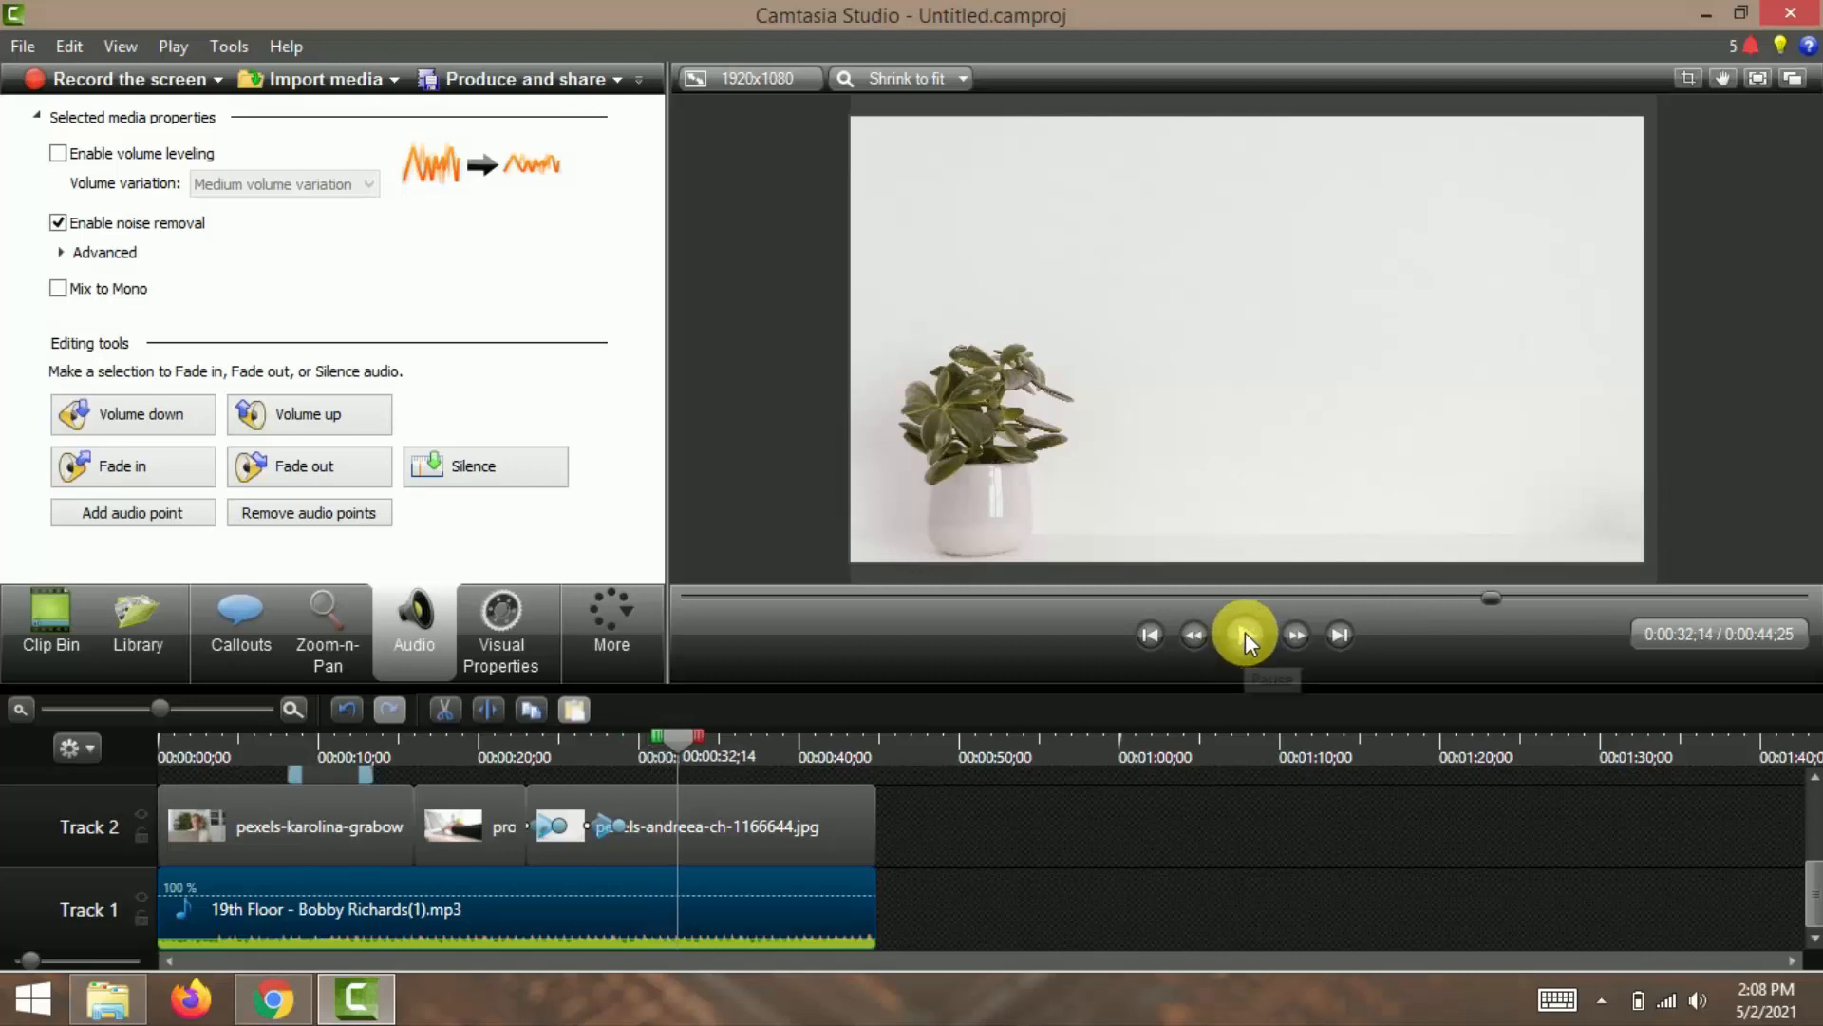
# Step: Split the potted-plant image at 0:00:31;17 and place the green-screen clip ddd.mp4 above it on Track 3 from that point
pyautogui.click(505, 621)
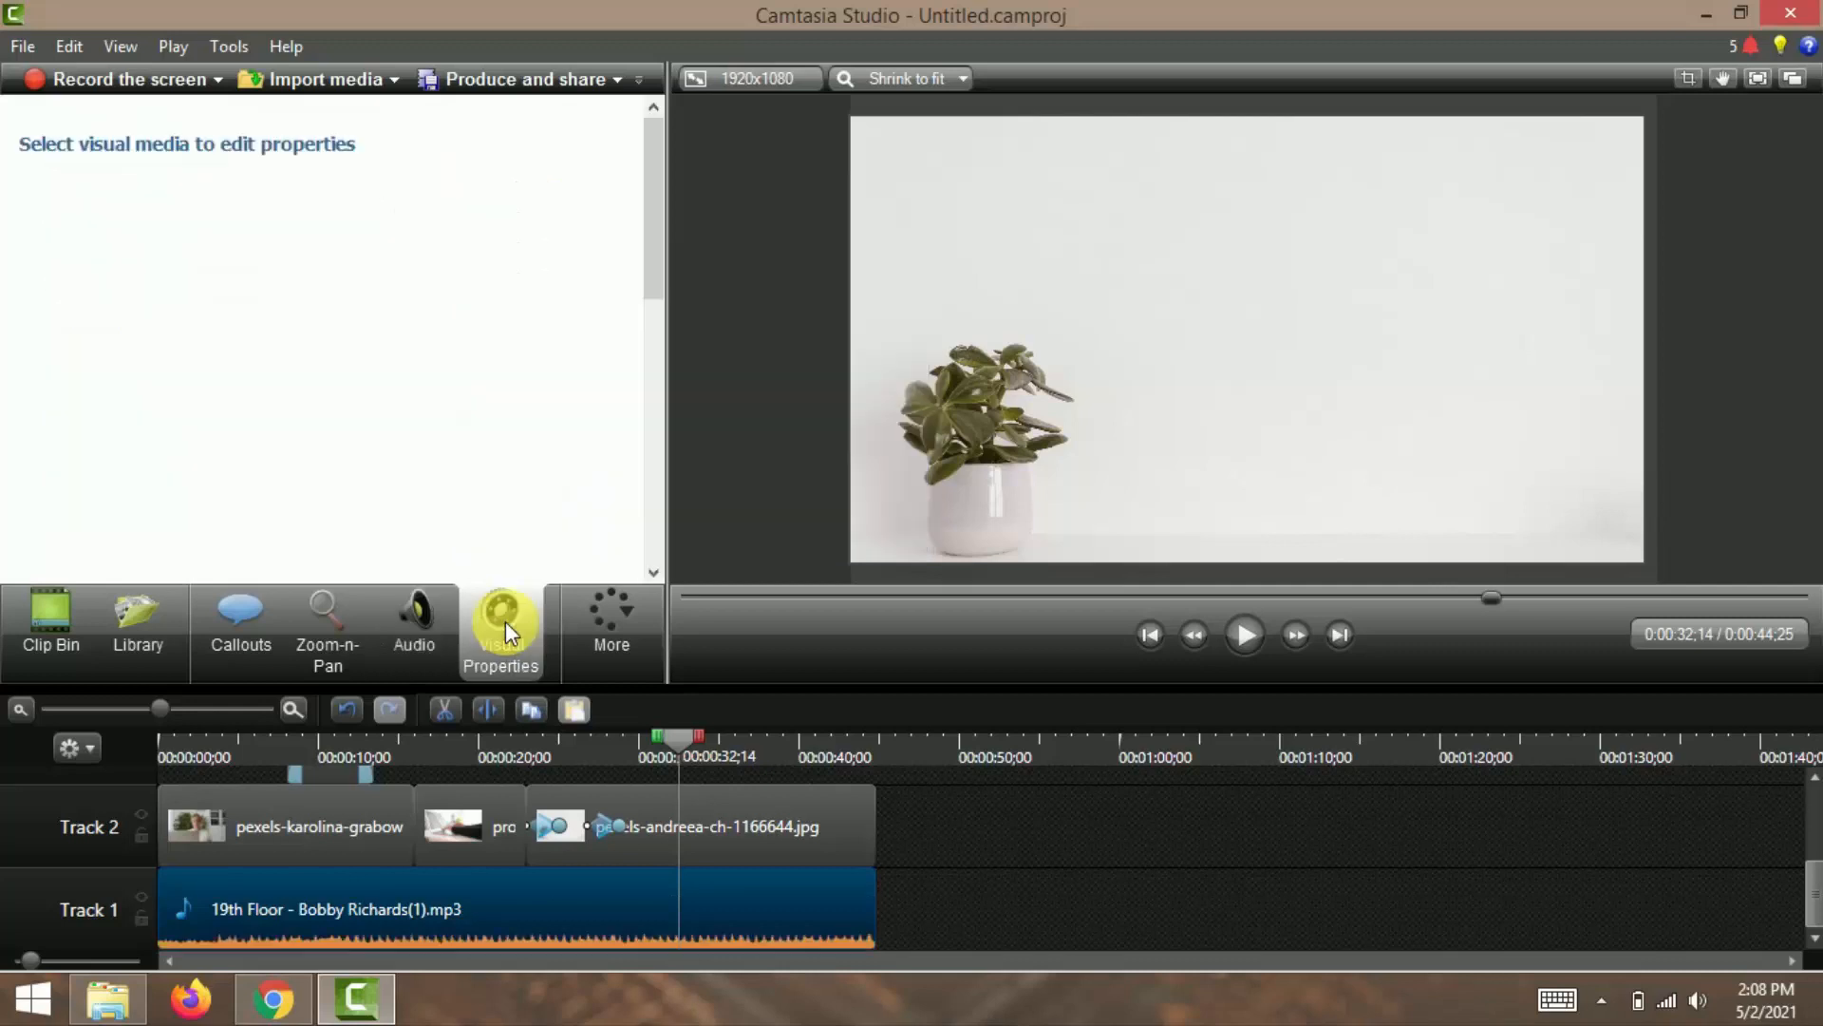
pyautogui.click(682, 827)
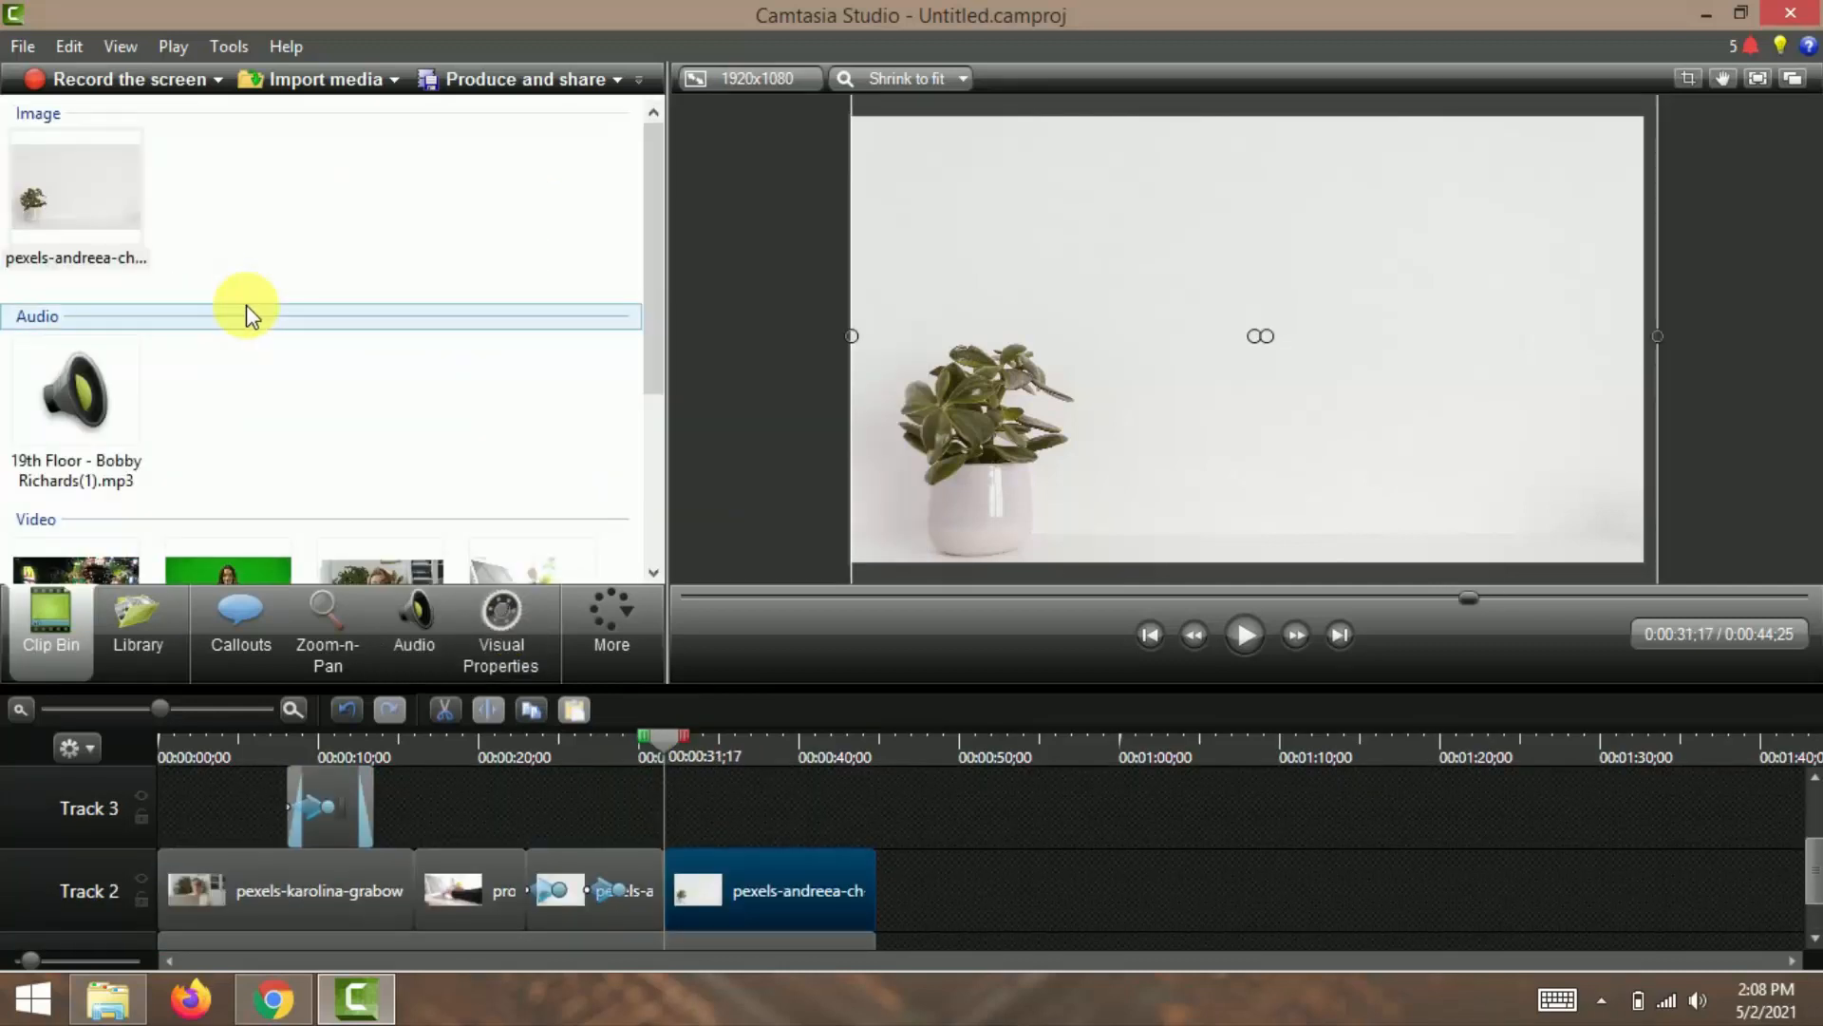
pyautogui.moveTo(651, 233); pyautogui.dragTo(659, 294)
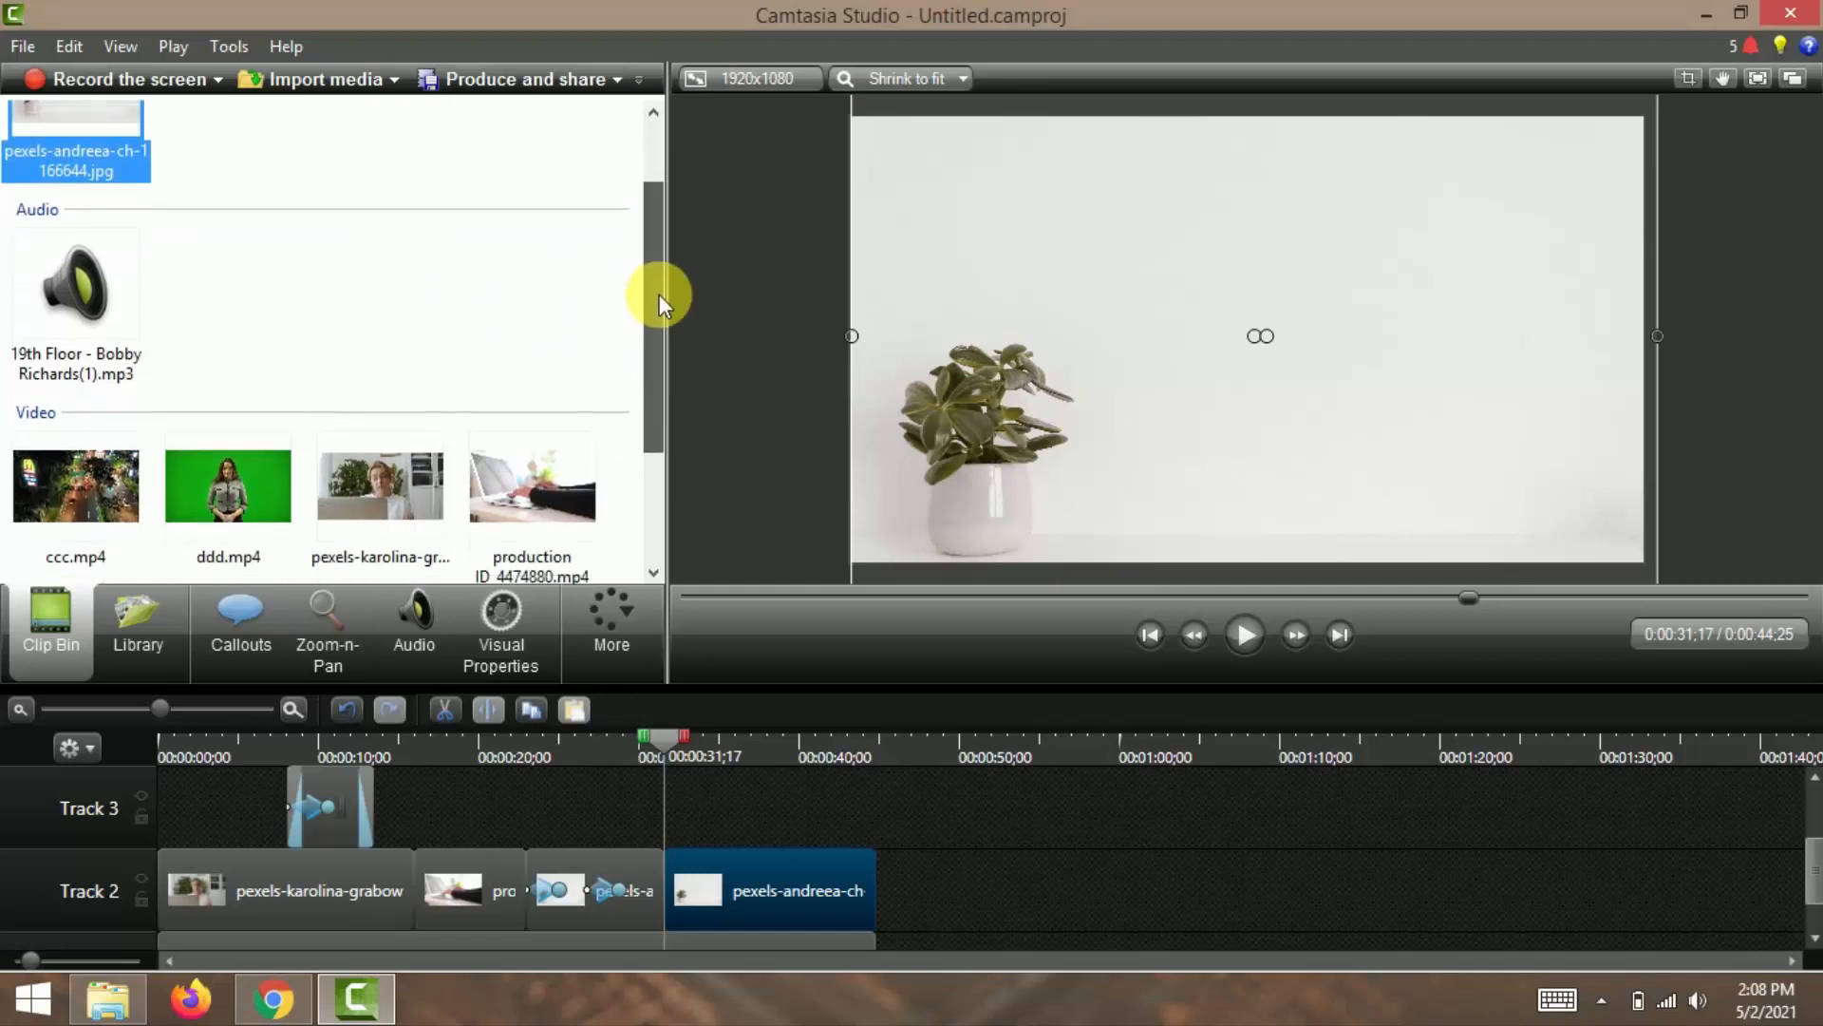
pyautogui.click(229, 471)
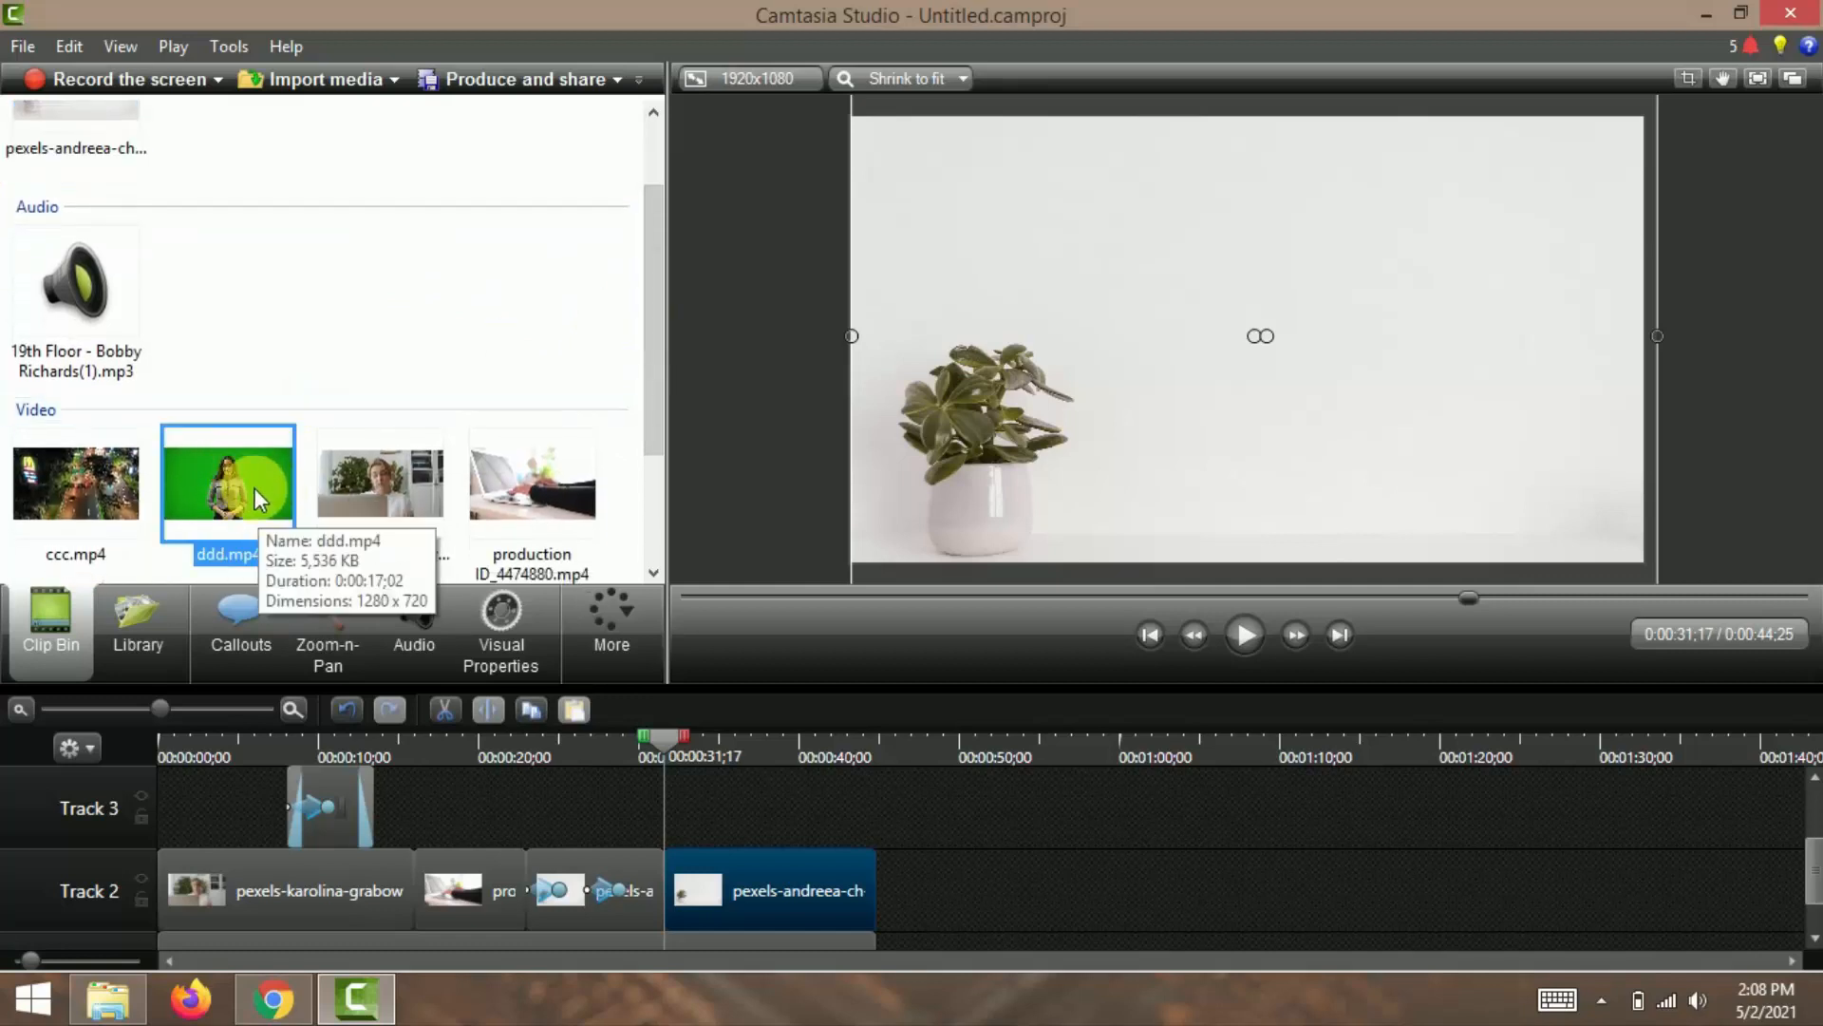
pyautogui.moveTo(225, 481); pyautogui.dragTo(712, 807)
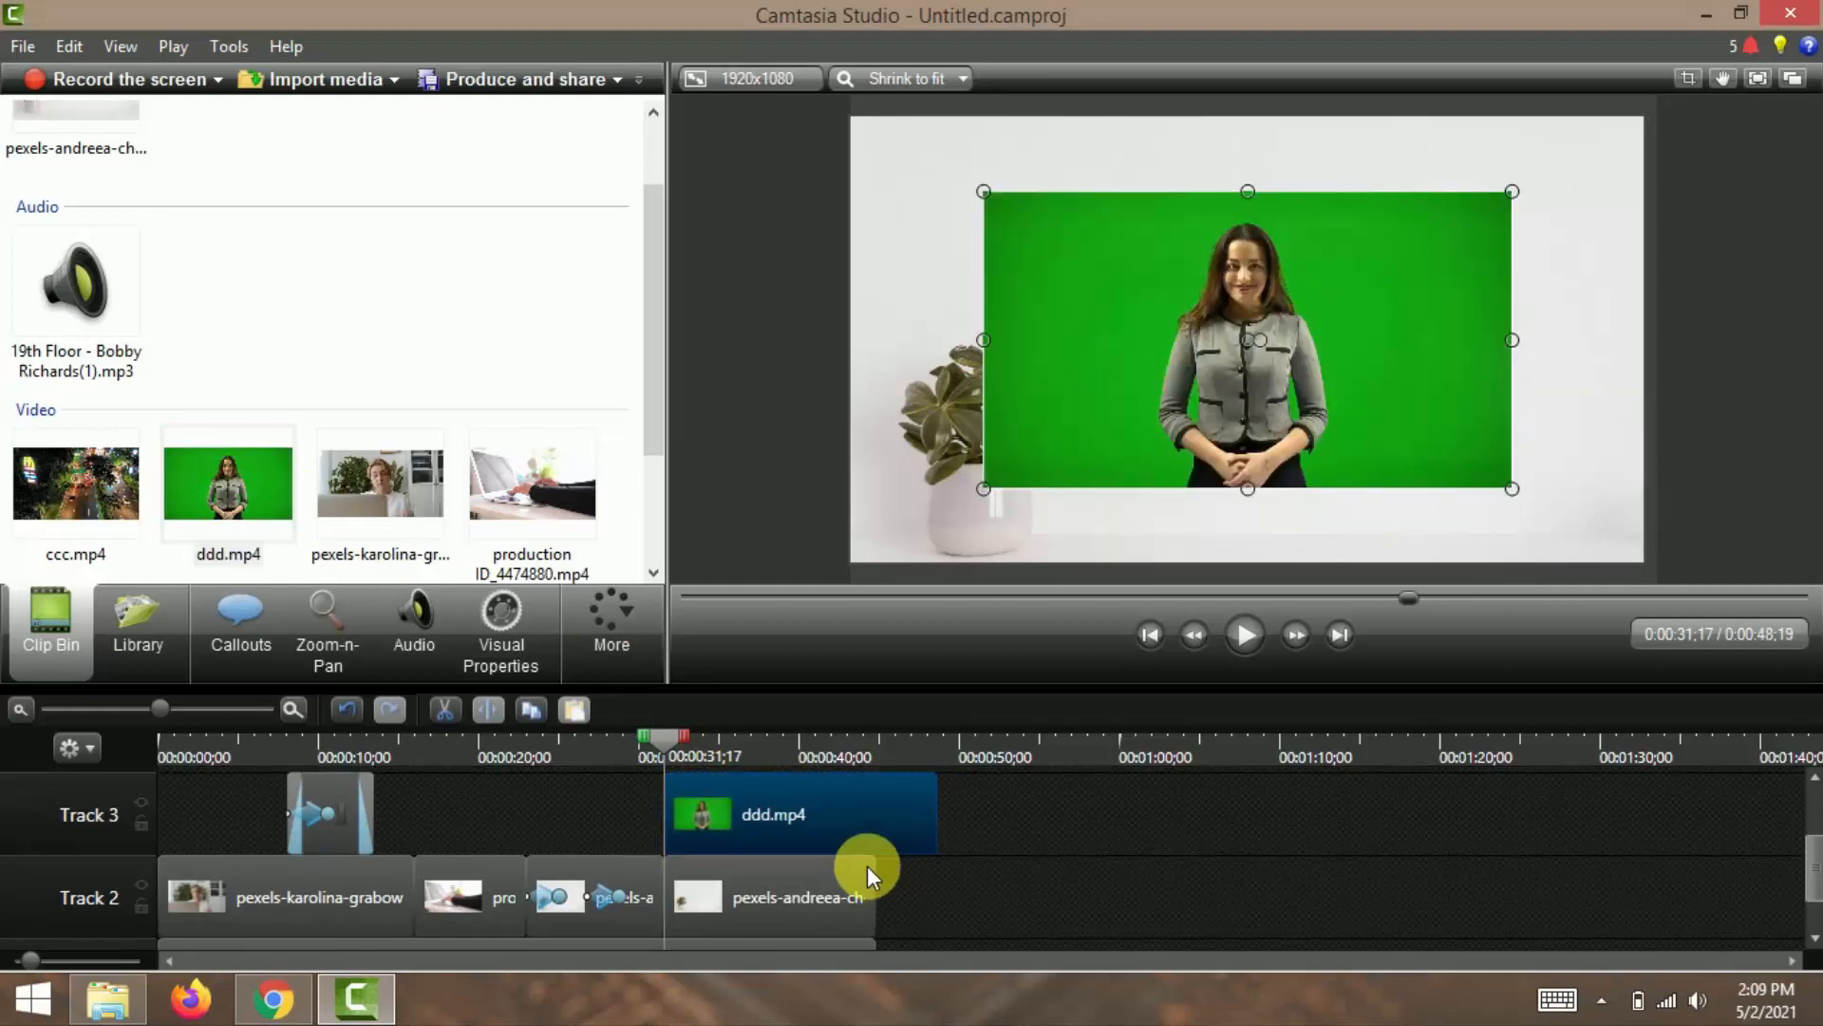
# Step: Extend the second potted-plant segment to 0:00:54;25 and move the ddd.mp4 clip on the canvas to about X 191, Y 32
pyautogui.moveTo(873, 866); pyautogui.dragTo(1052, 874)
pyautogui.click(874, 788)
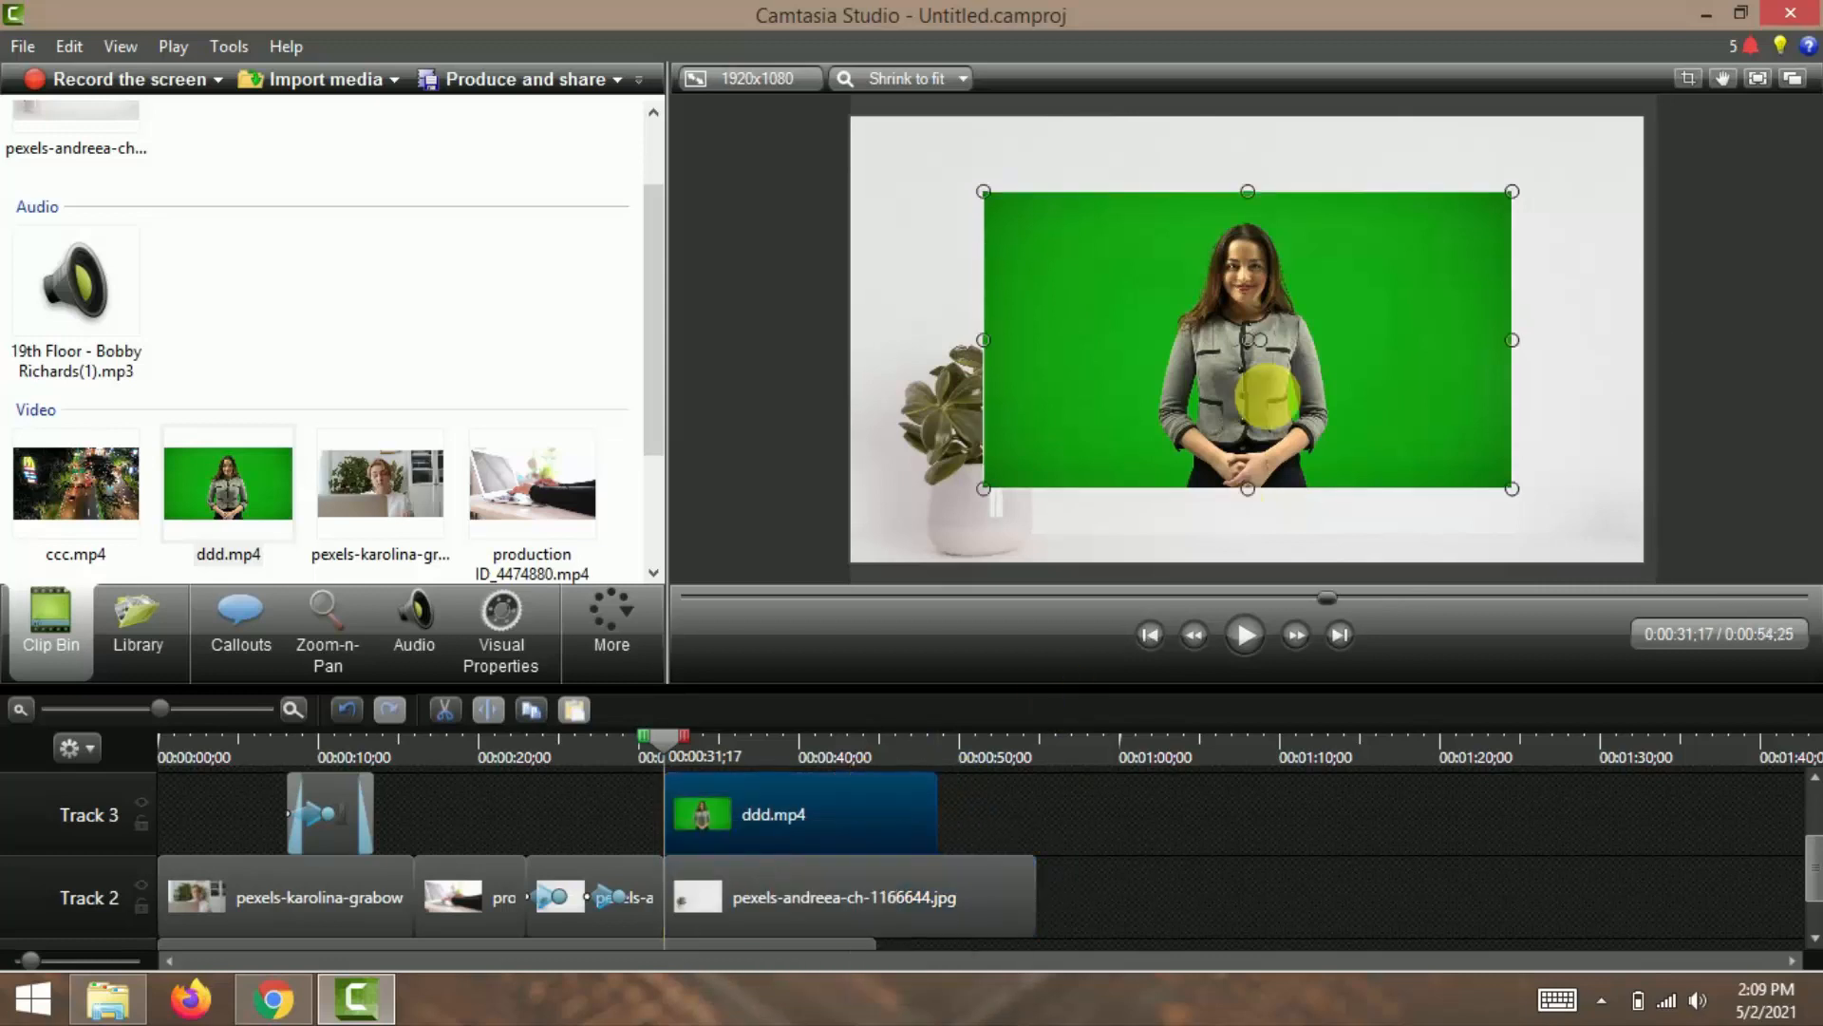
pyautogui.moveTo(1154, 349); pyautogui.dragTo(1263, 325)
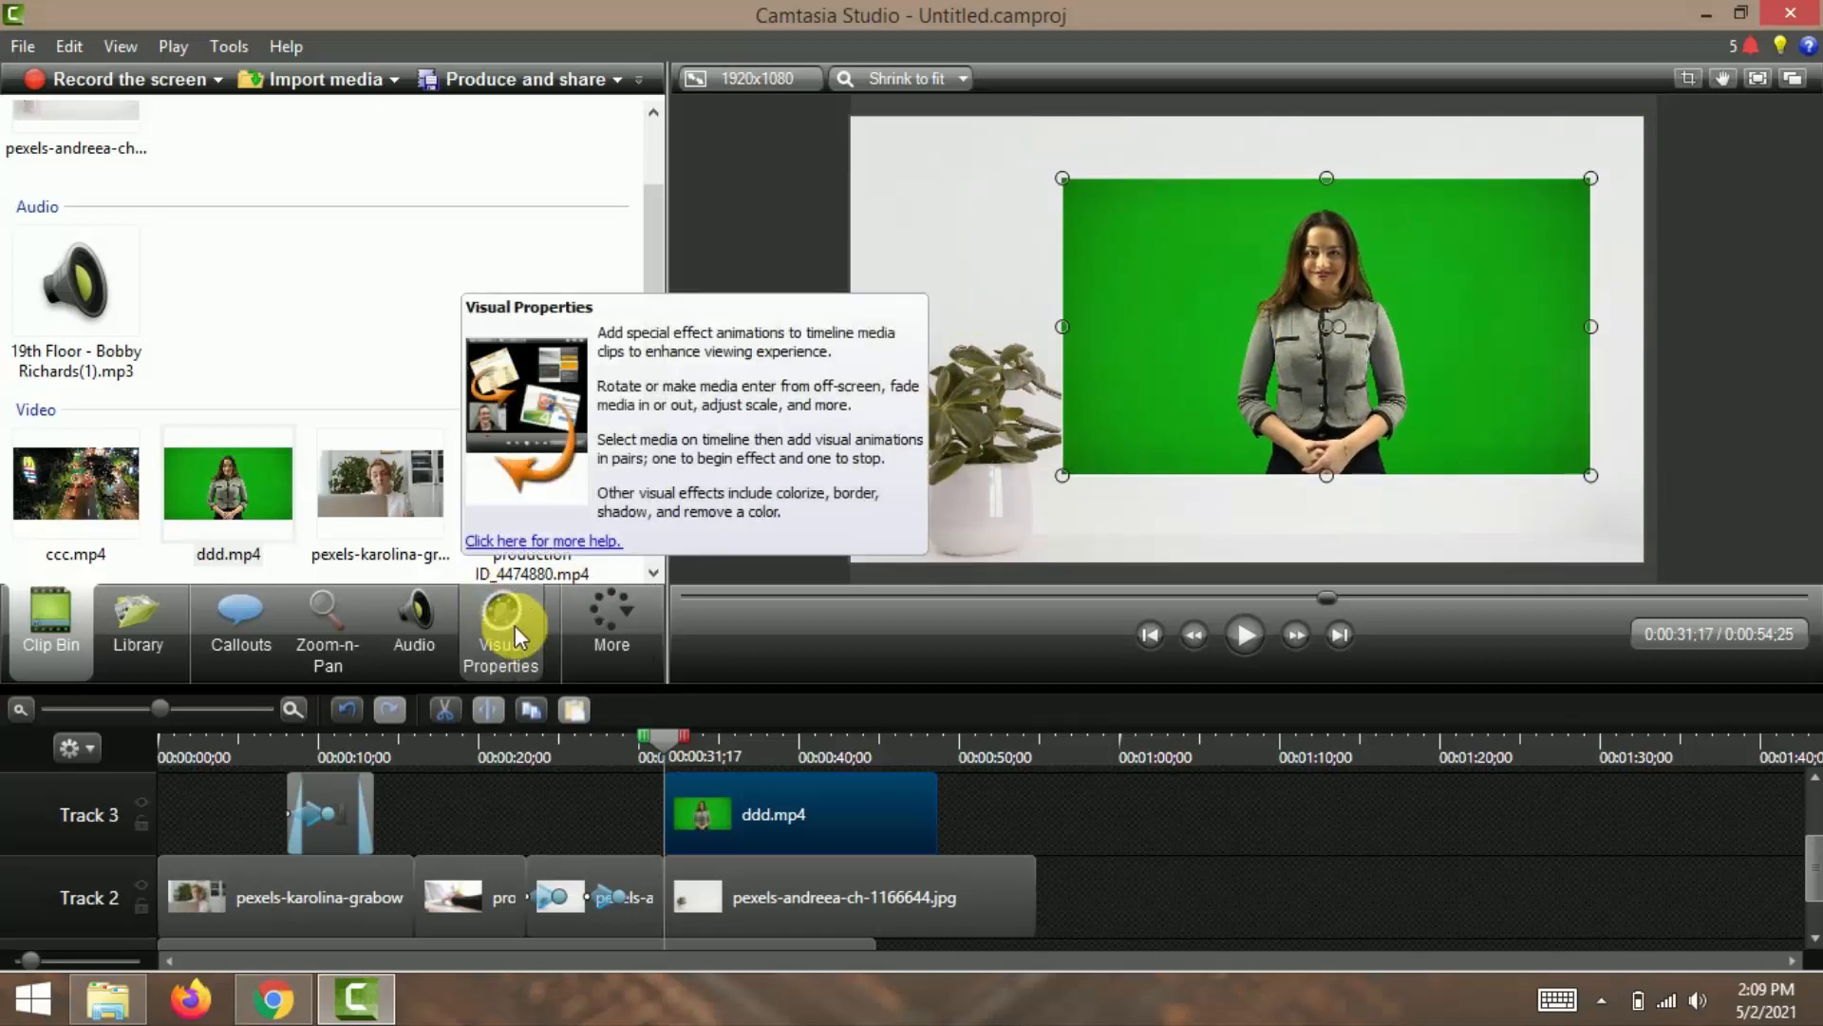
pyautogui.click(524, 650)
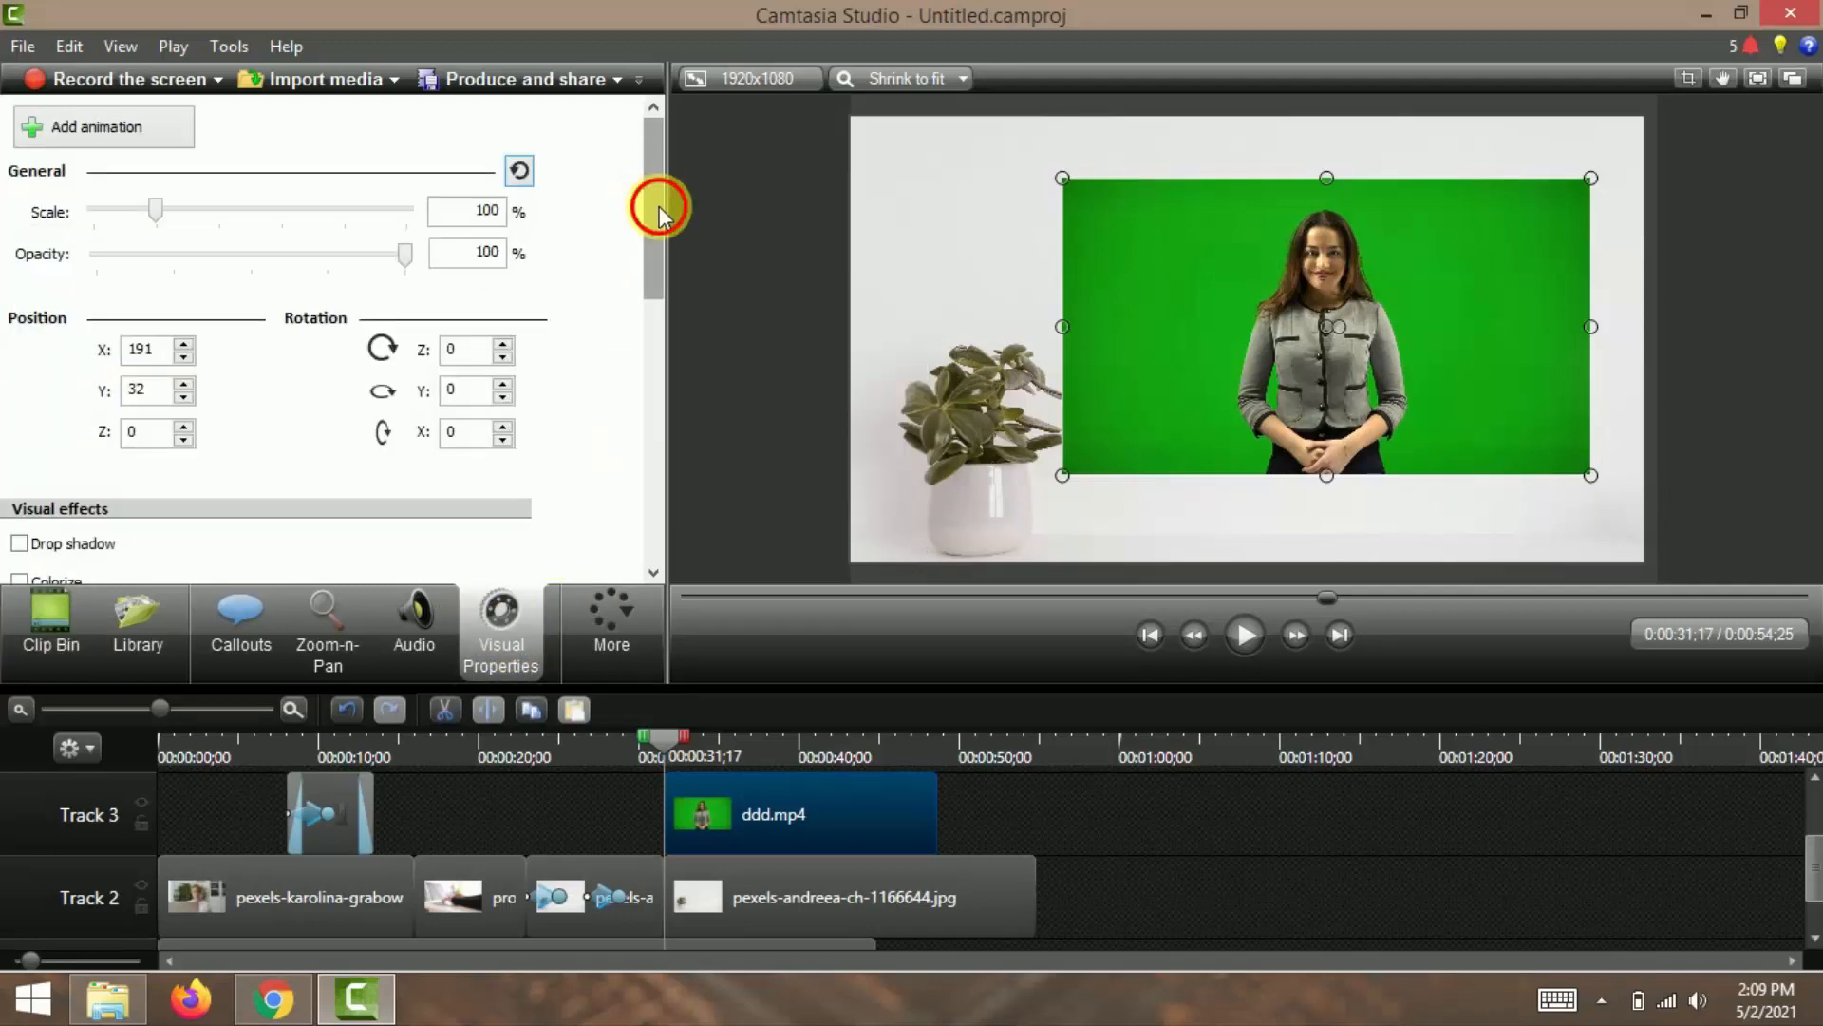
# Step: Enable colour removal on the ddd.mp4 clip and sample the green backdrop beside the woman as the colour to remove
pyautogui.moveTo(659, 207); pyautogui.dragTo(670, 315)
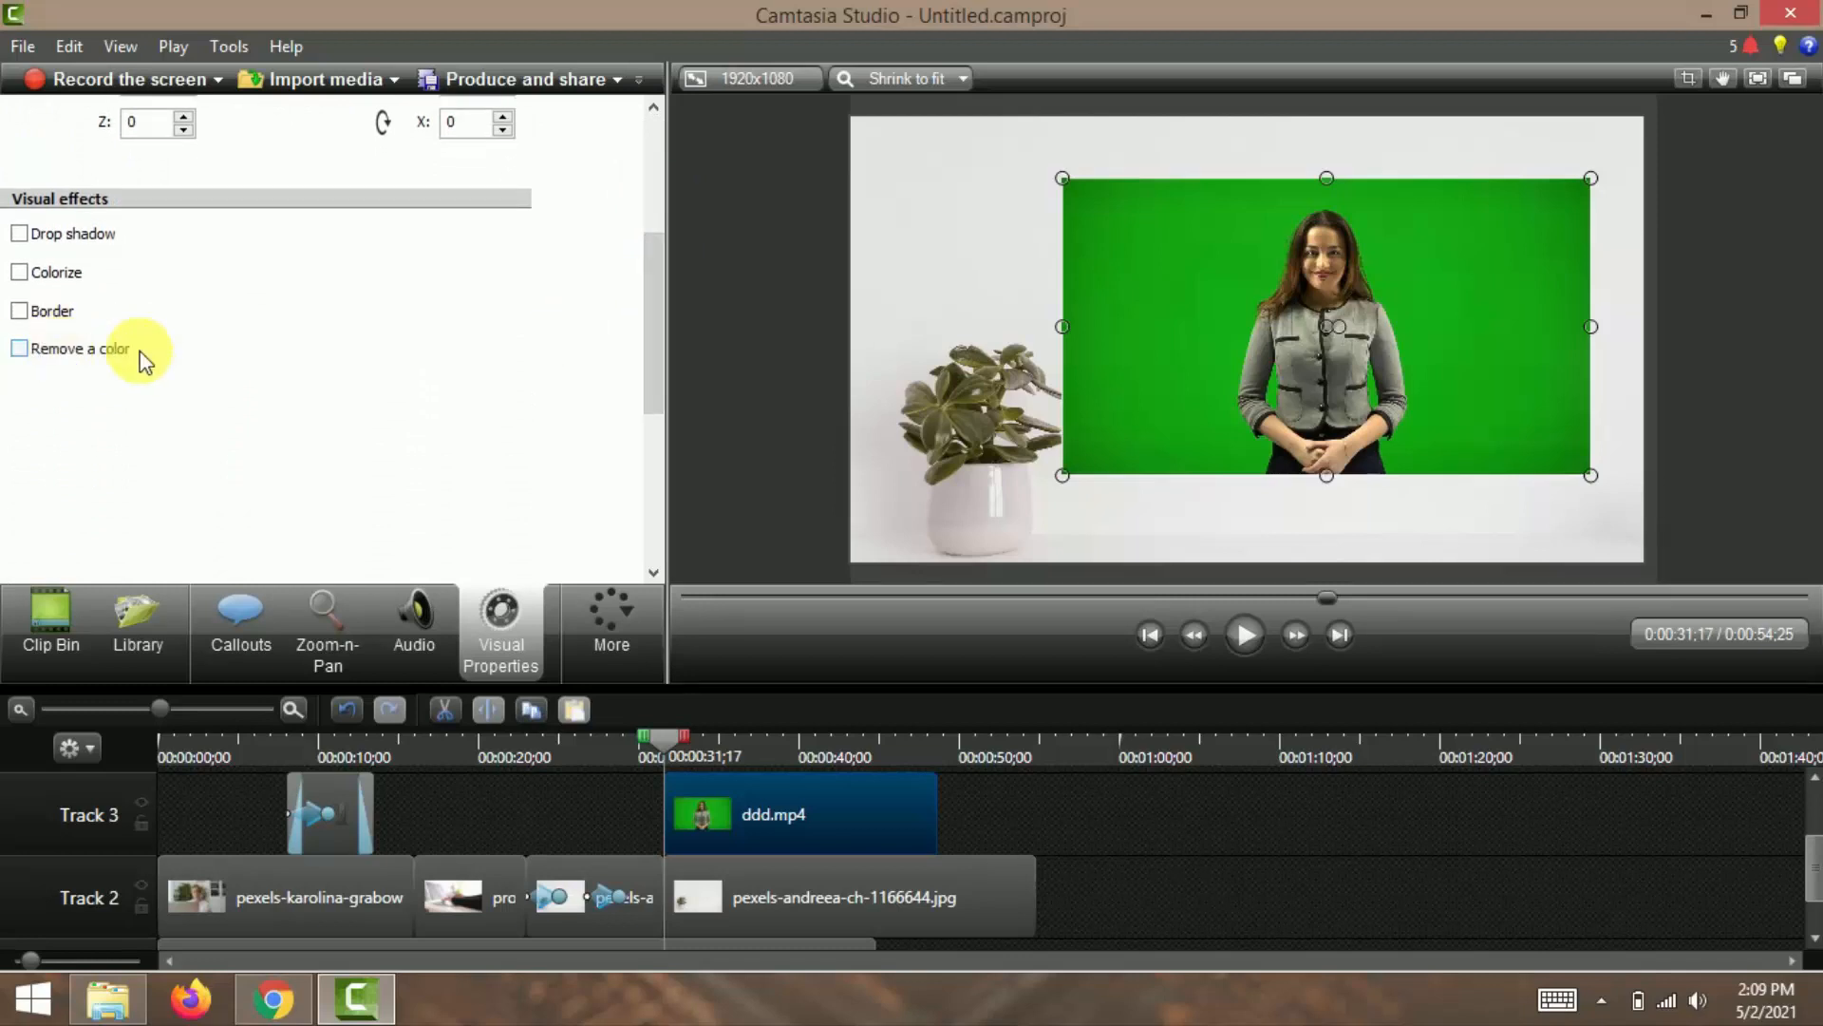
pyautogui.click(59, 351)
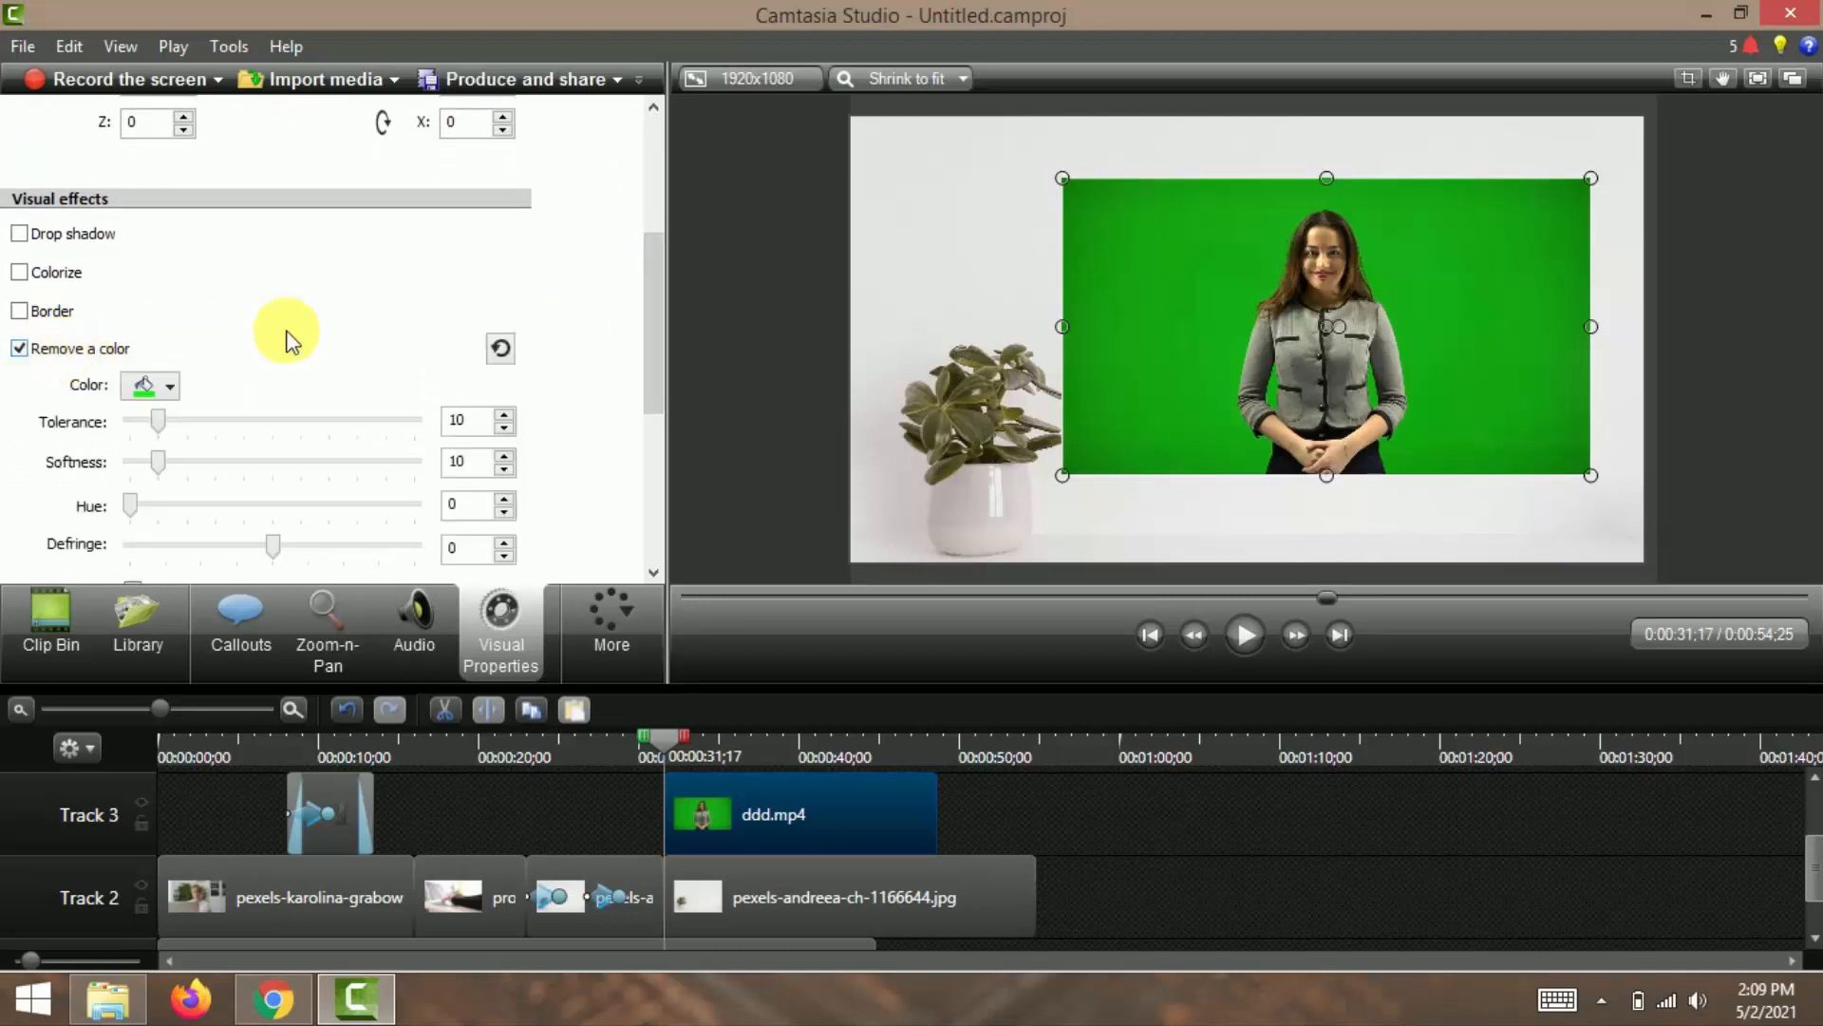
pyautogui.moveTo(649, 298); pyautogui.dragTo(669, 351)
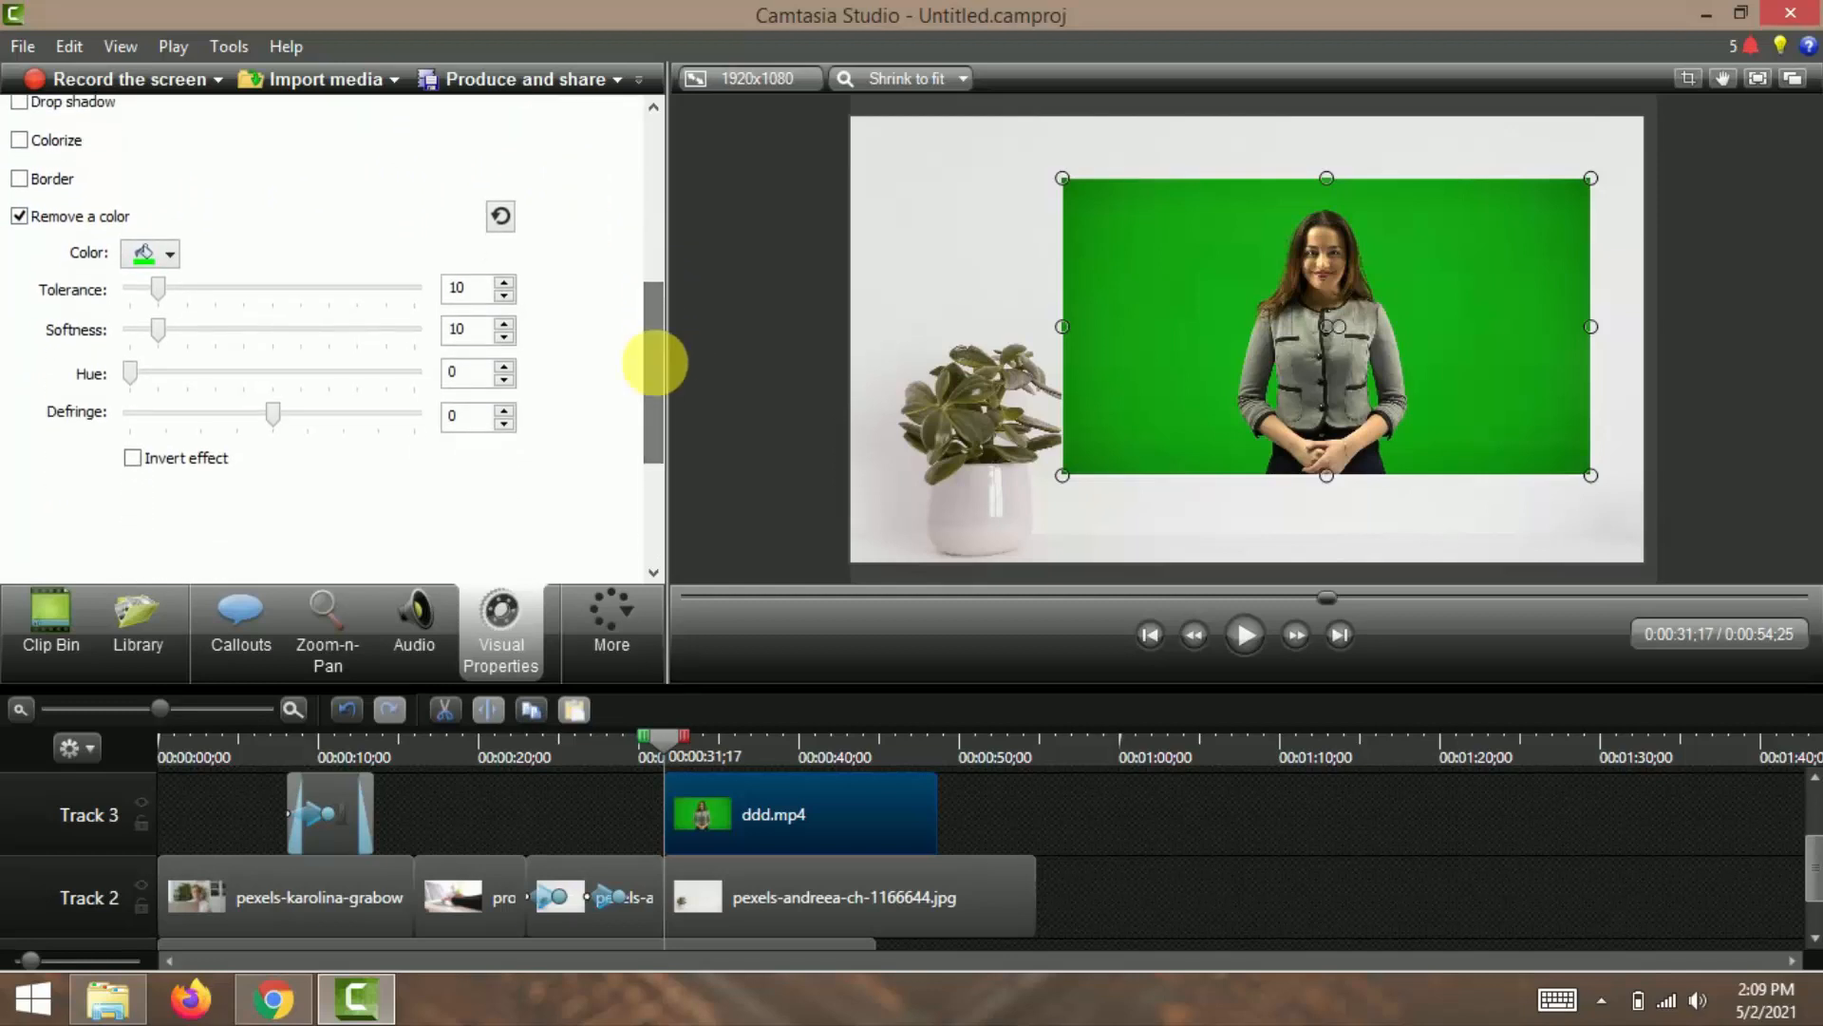
pyautogui.click(167, 257)
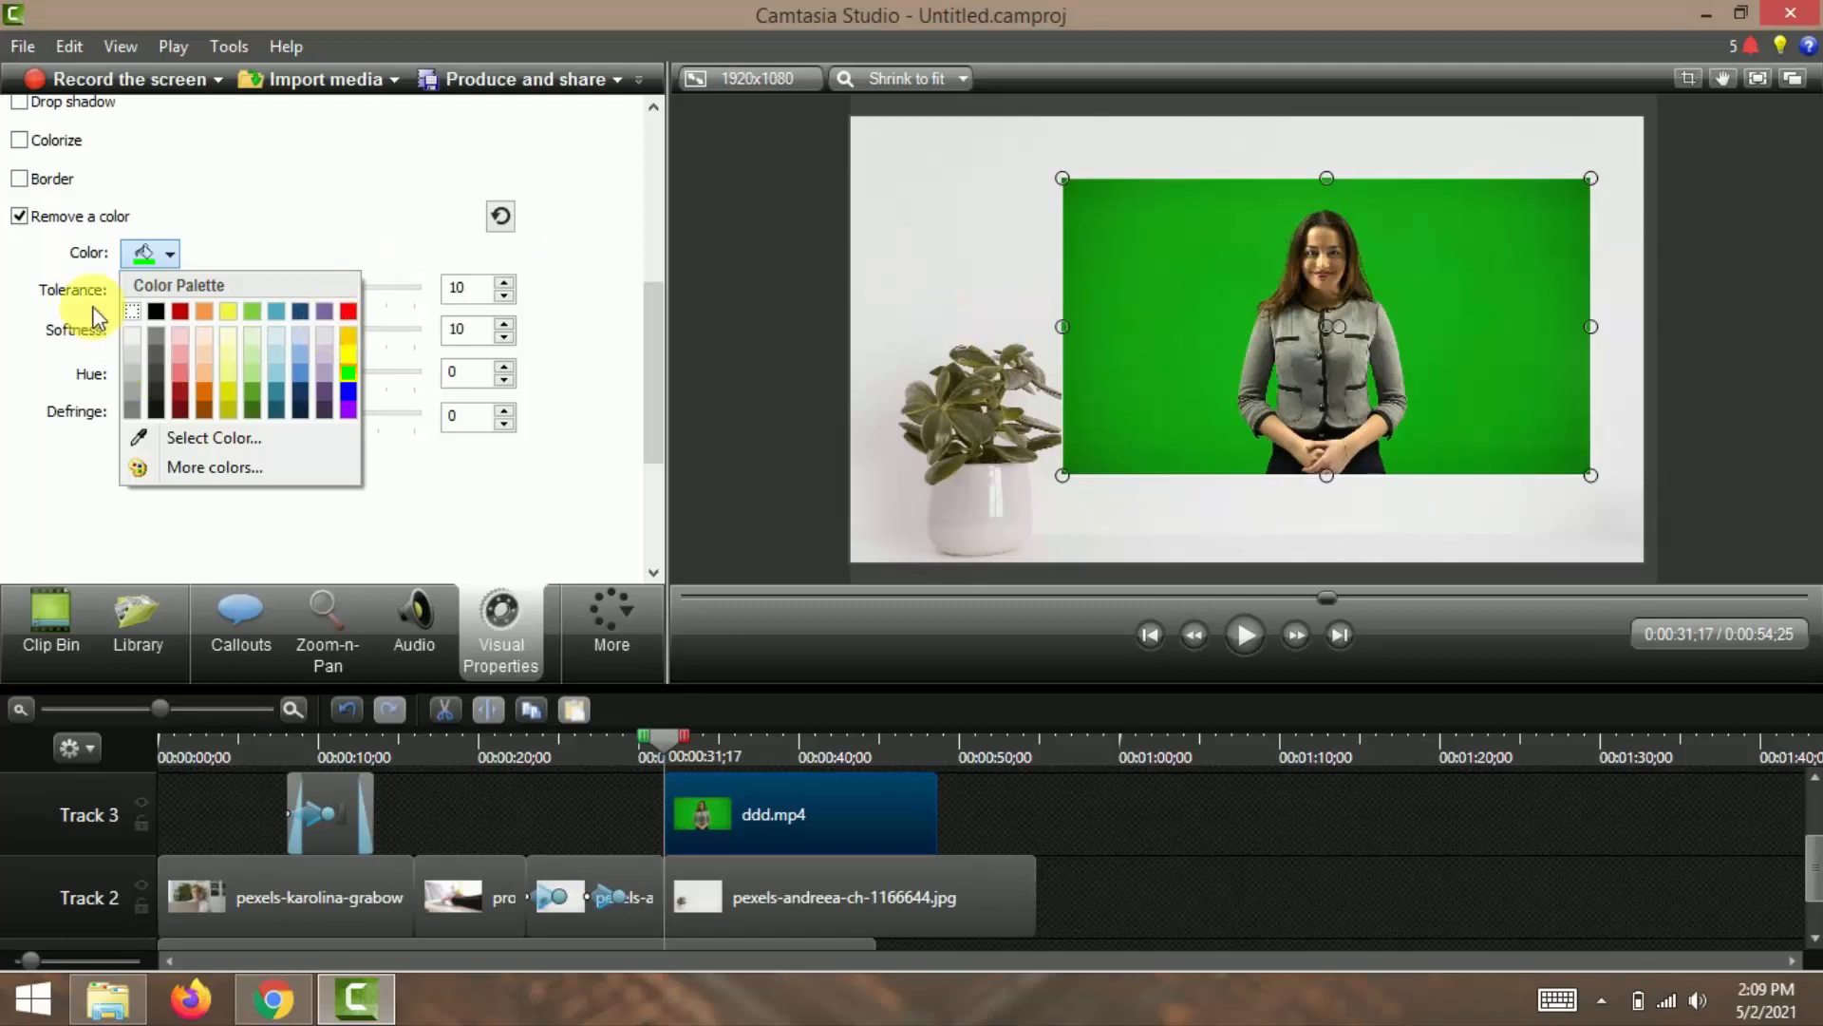
pyautogui.click(168, 256)
pyautogui.click(166, 257)
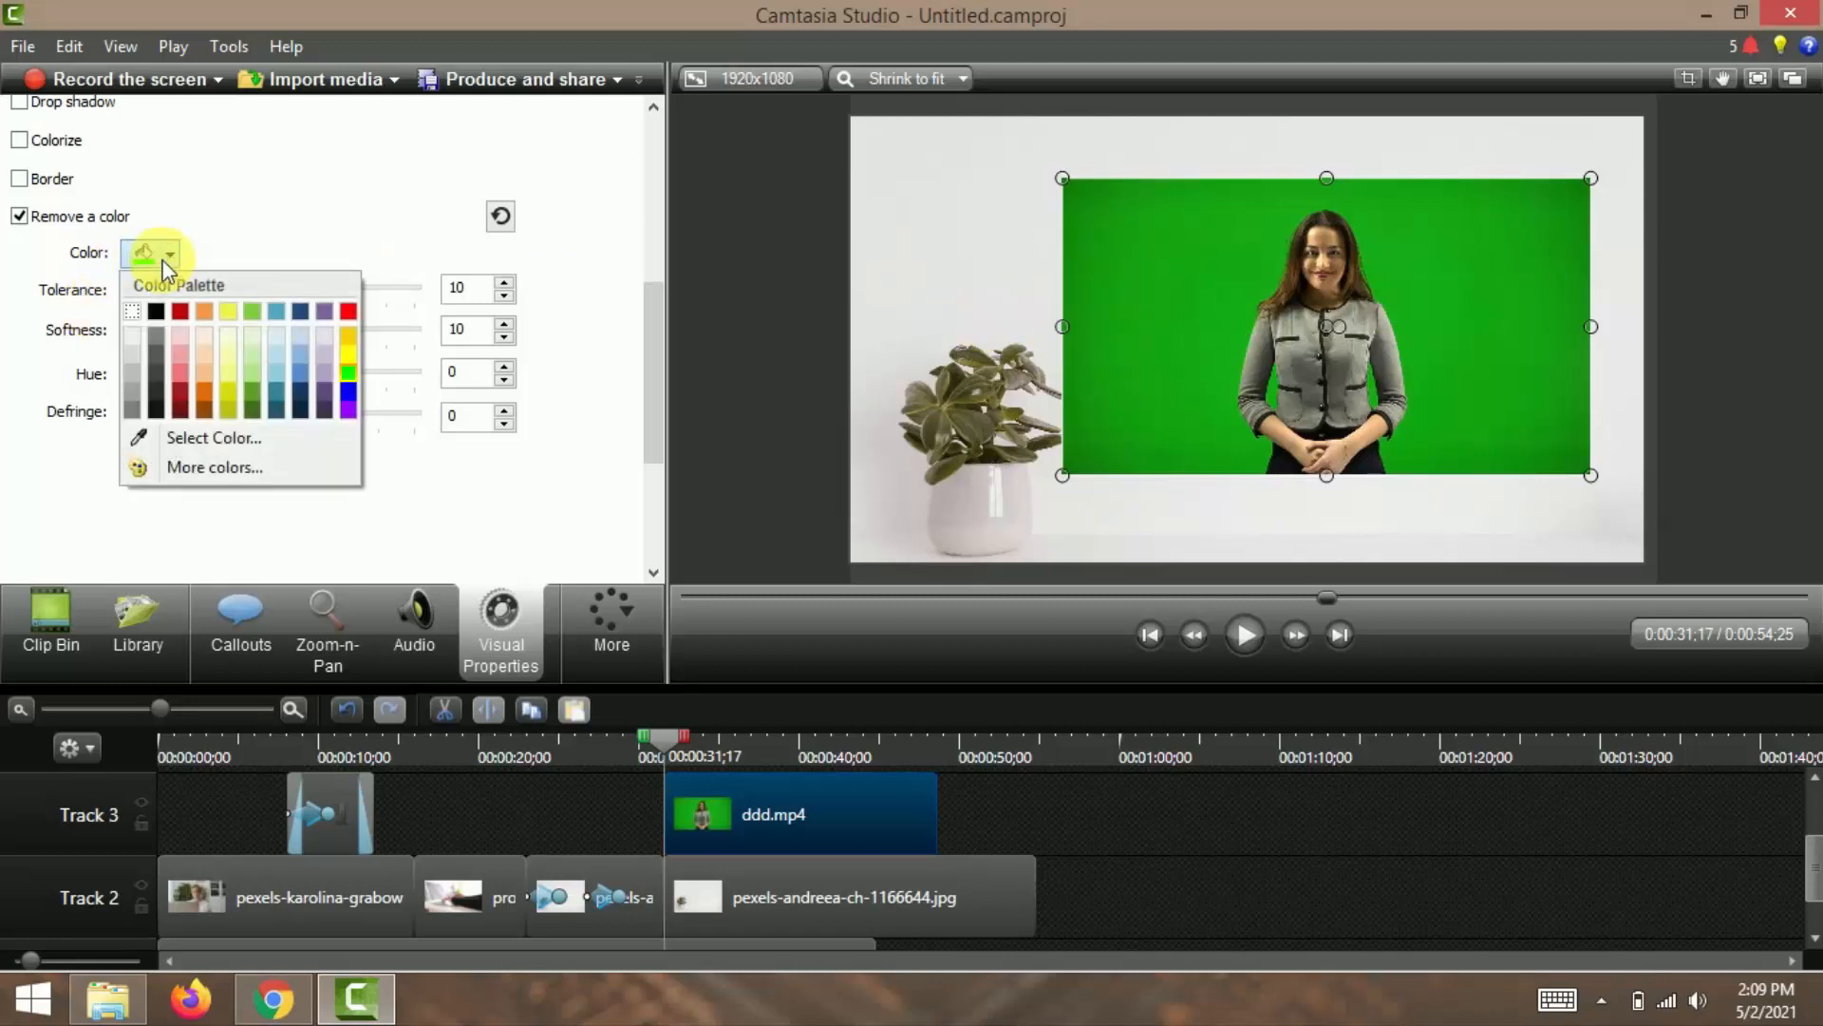
pyautogui.click(145, 439)
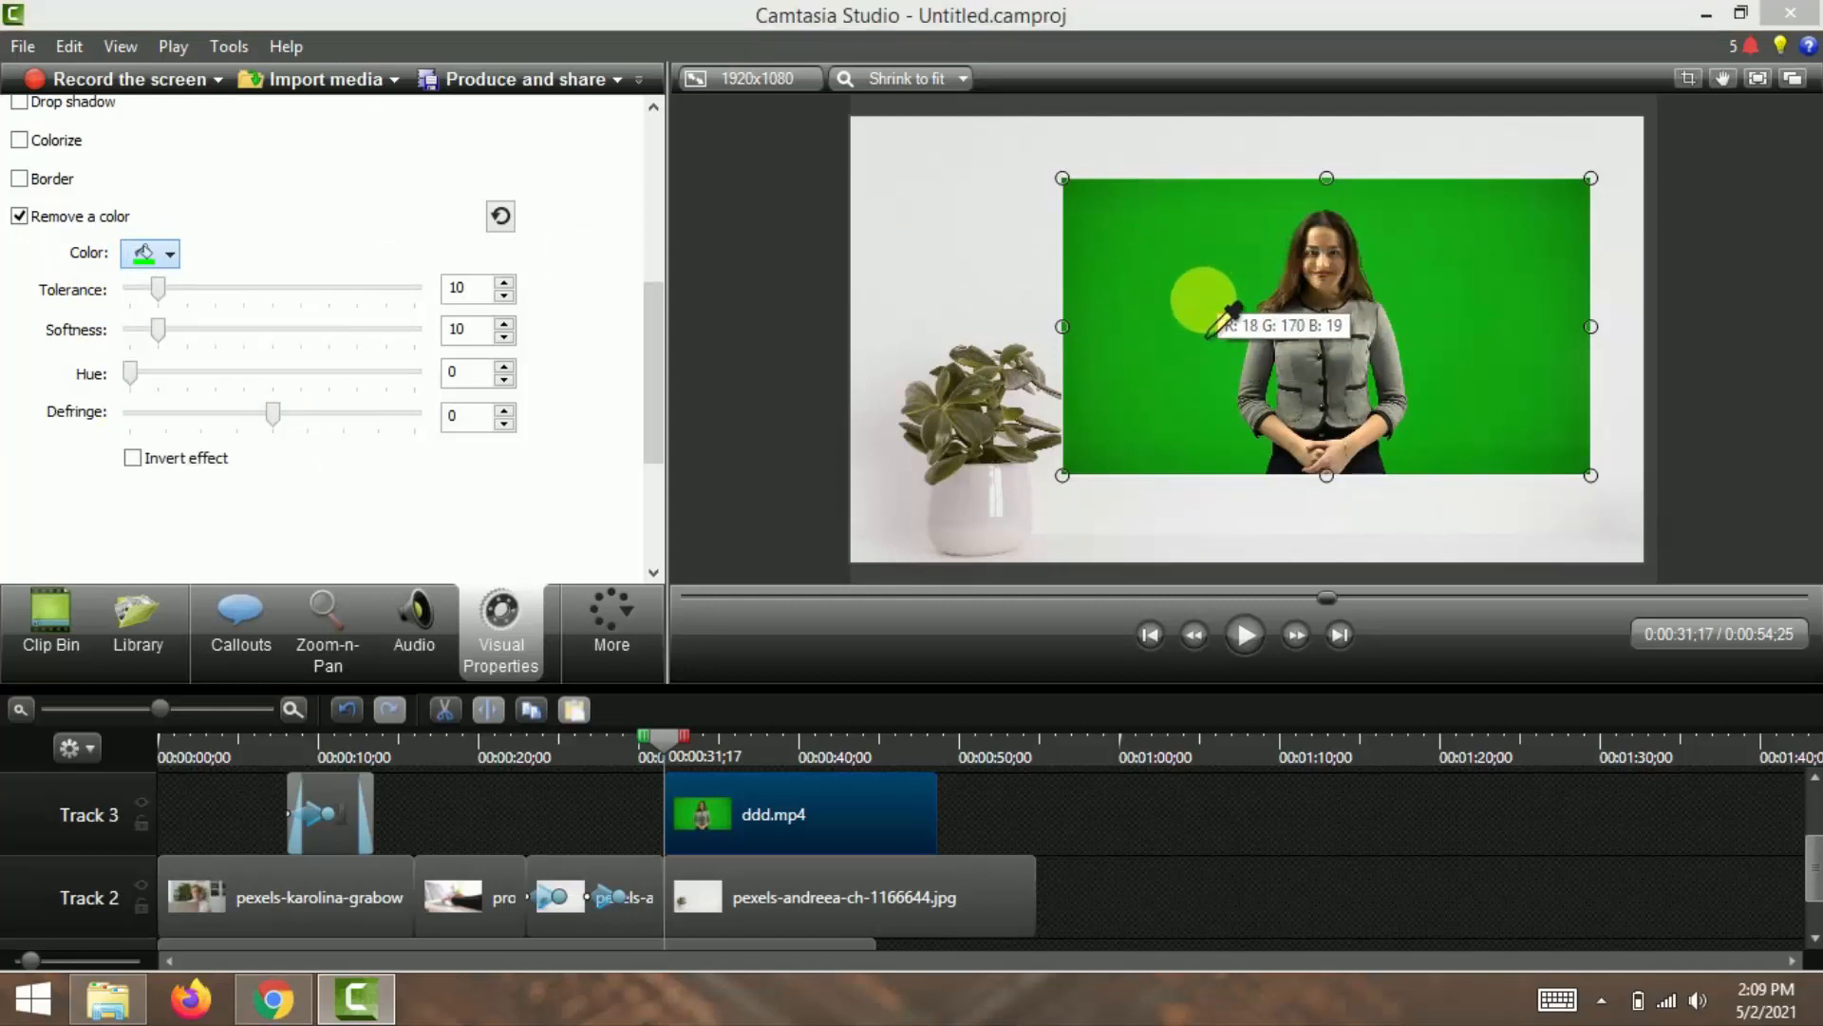
pyautogui.click(1218, 326)
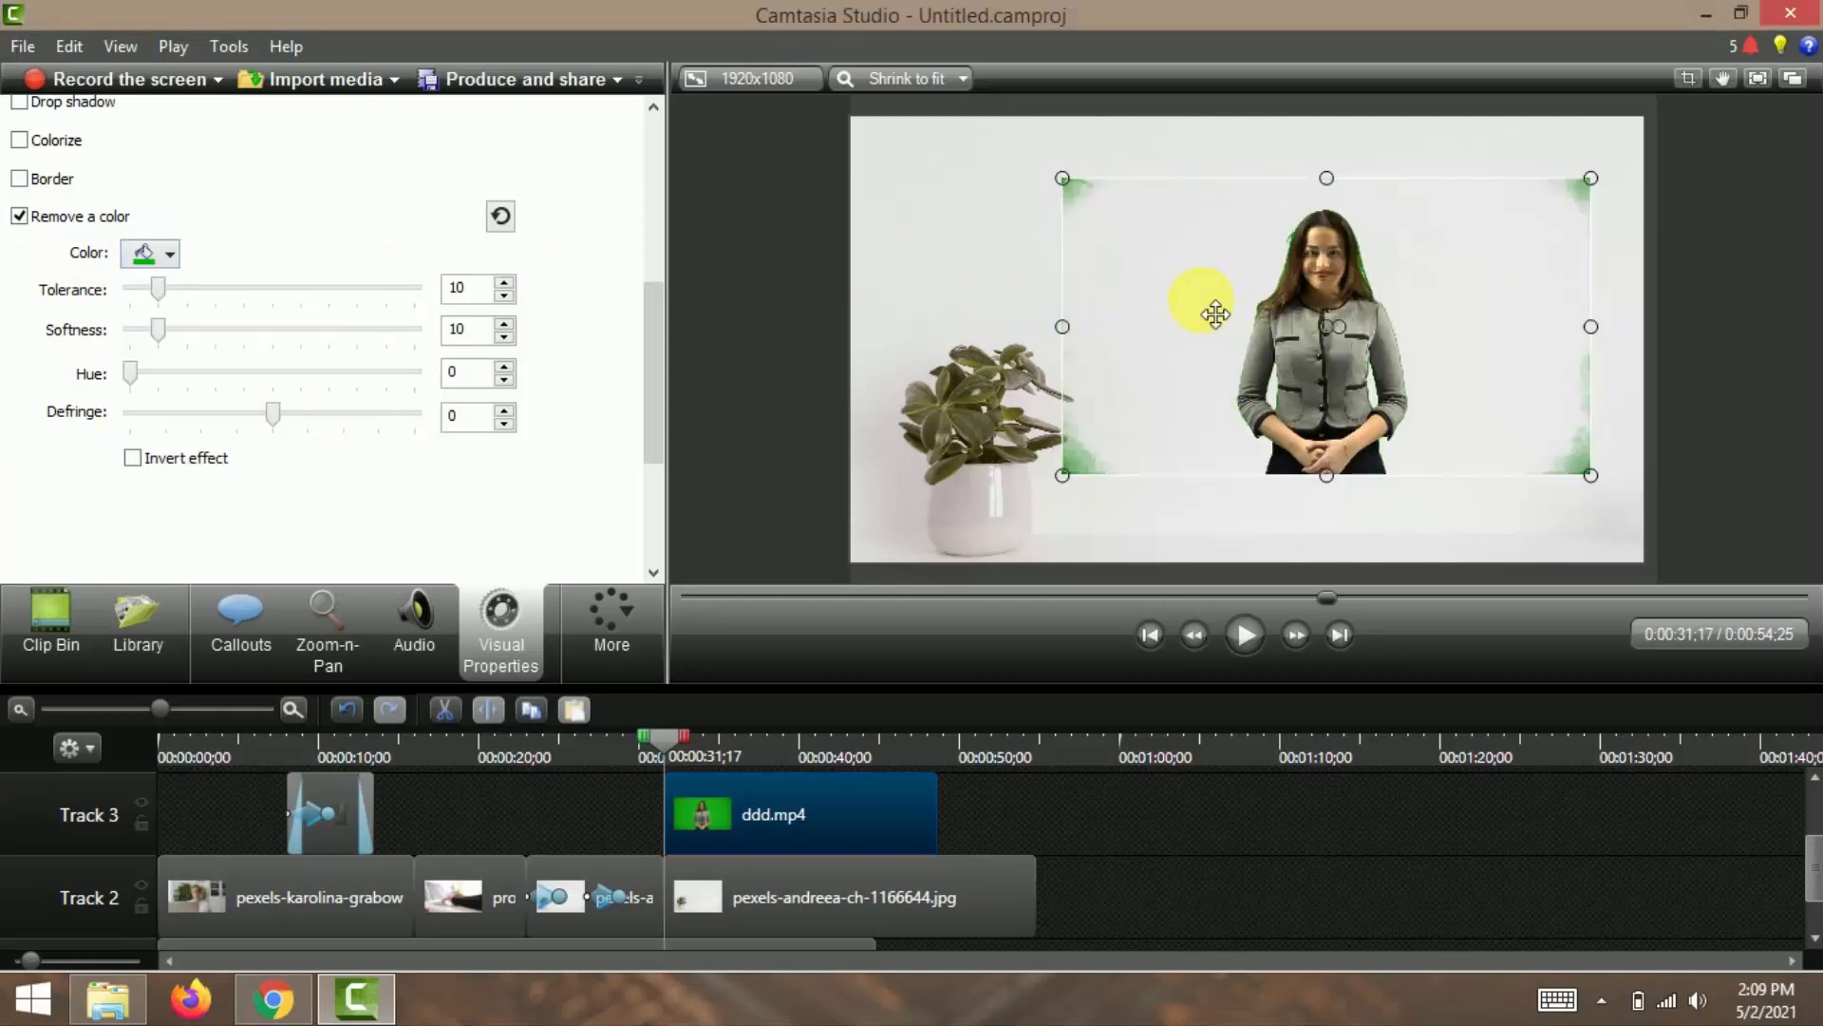
# Step: Set the colour-removal tolerance of the ddd.mp4 clip to 34, checking the woman's hair edges at 100% magnification
pyautogui.scroll(3, 1177, 336)
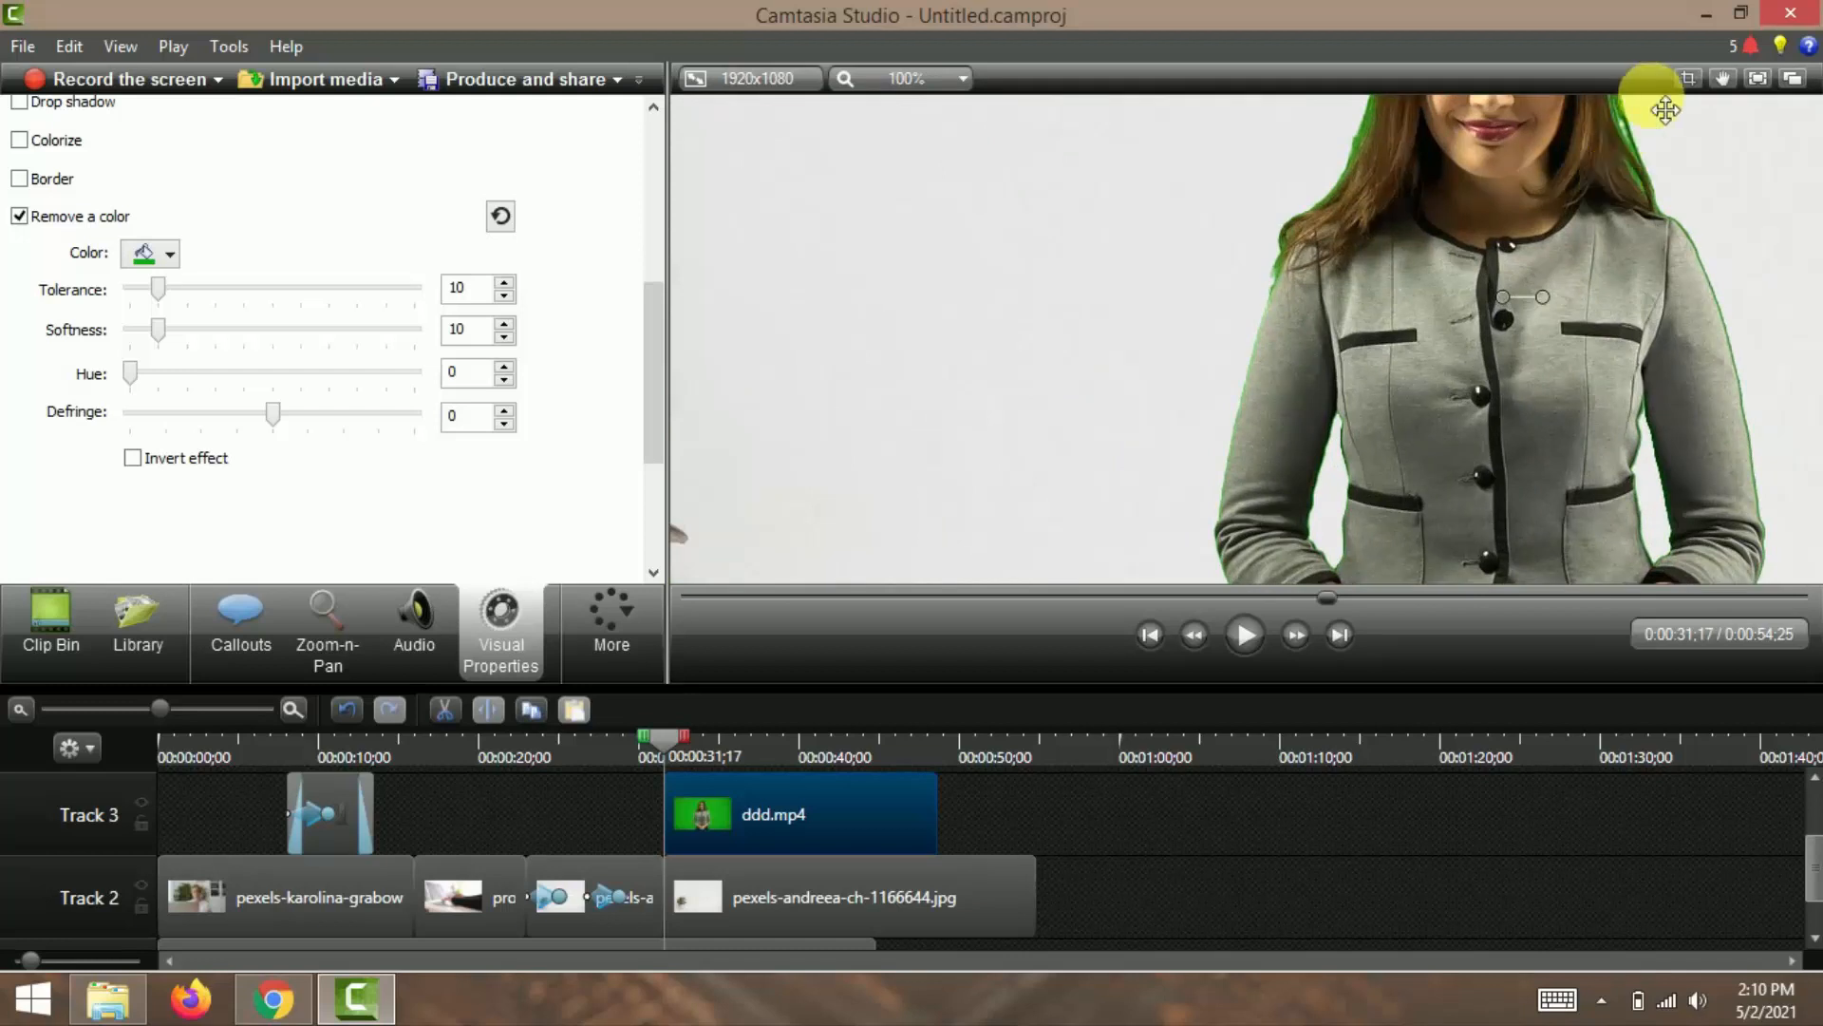
pyautogui.click(1722, 77)
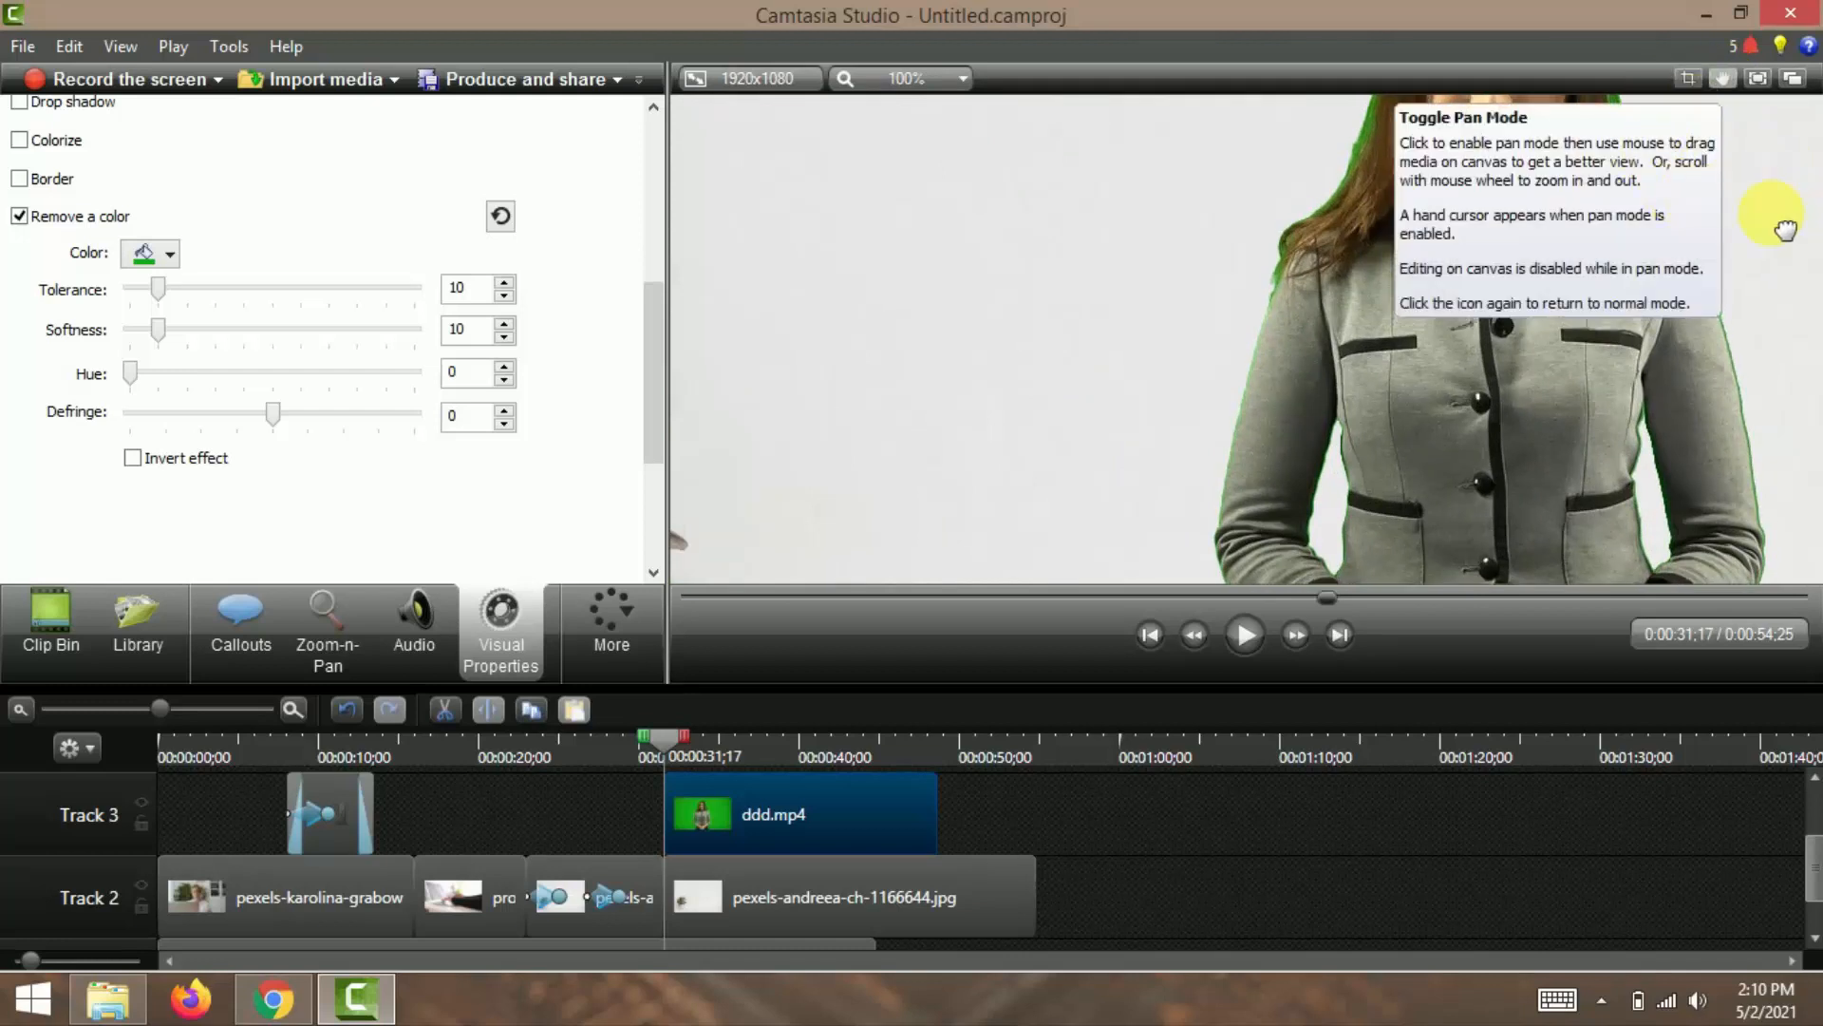
pyautogui.moveTo(1786, 228); pyautogui.dragTo(1547, 419)
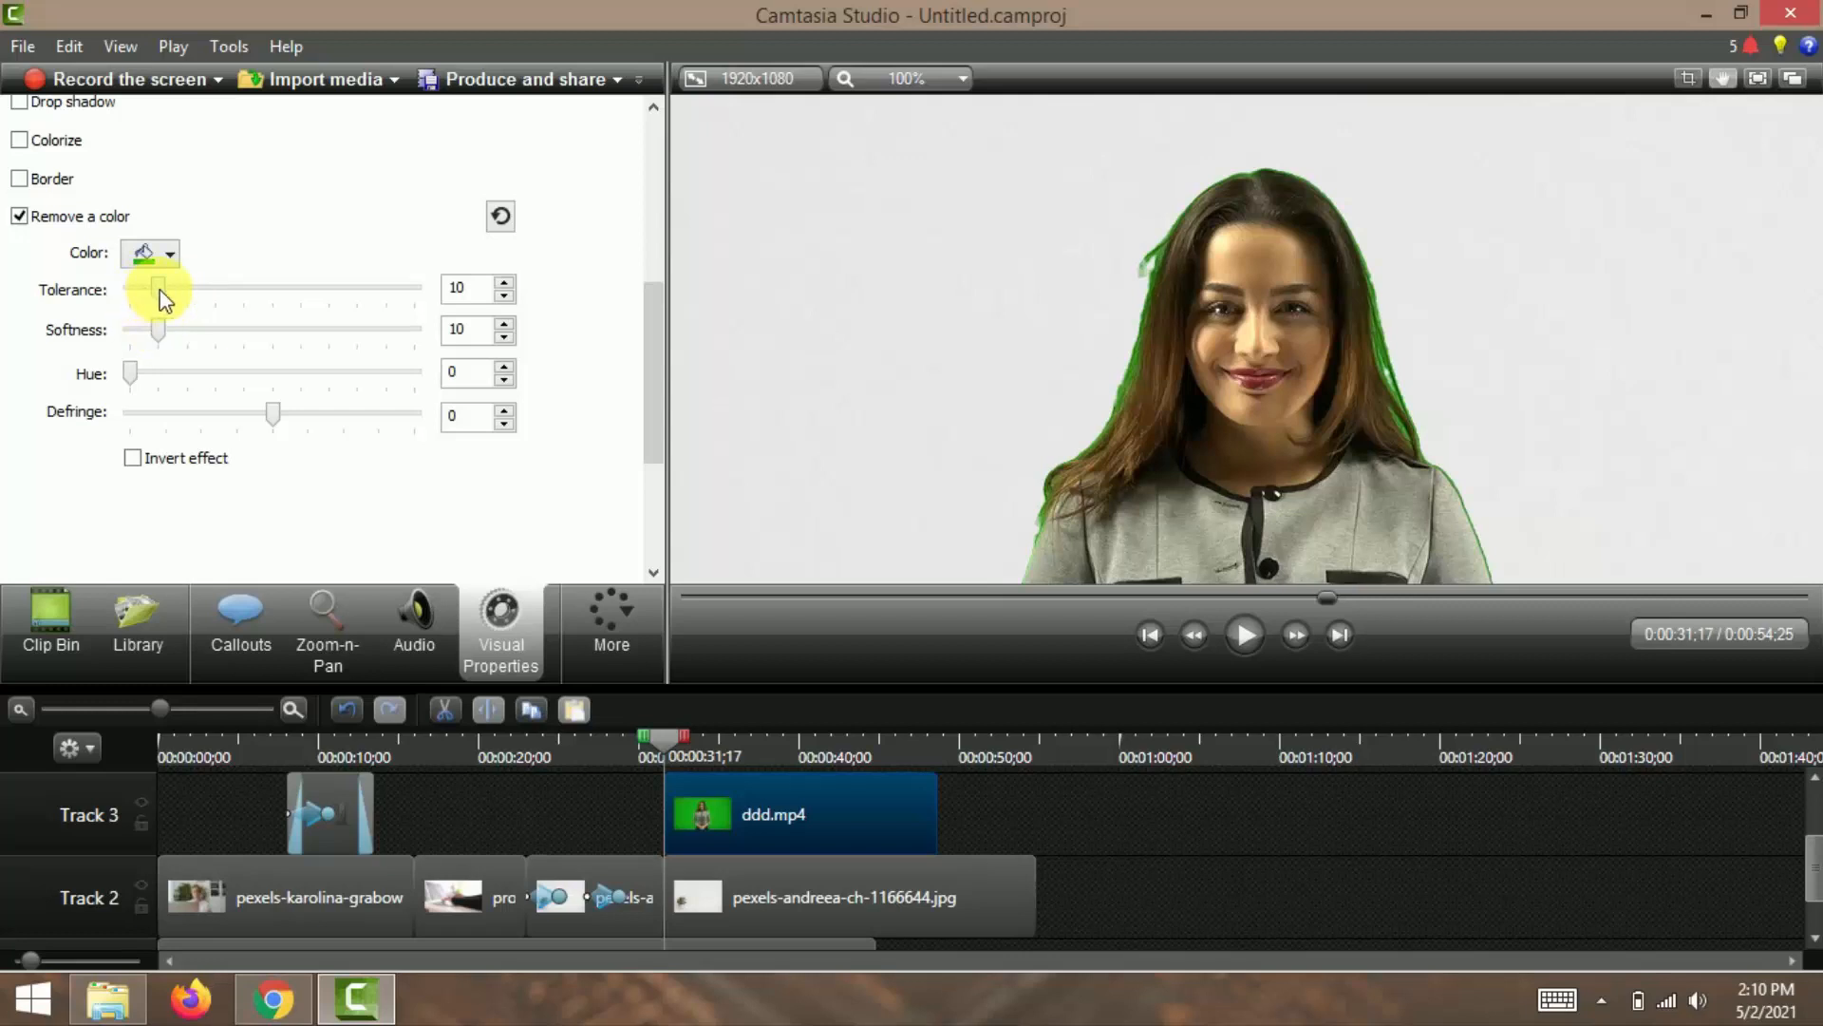
pyautogui.click(502, 281)
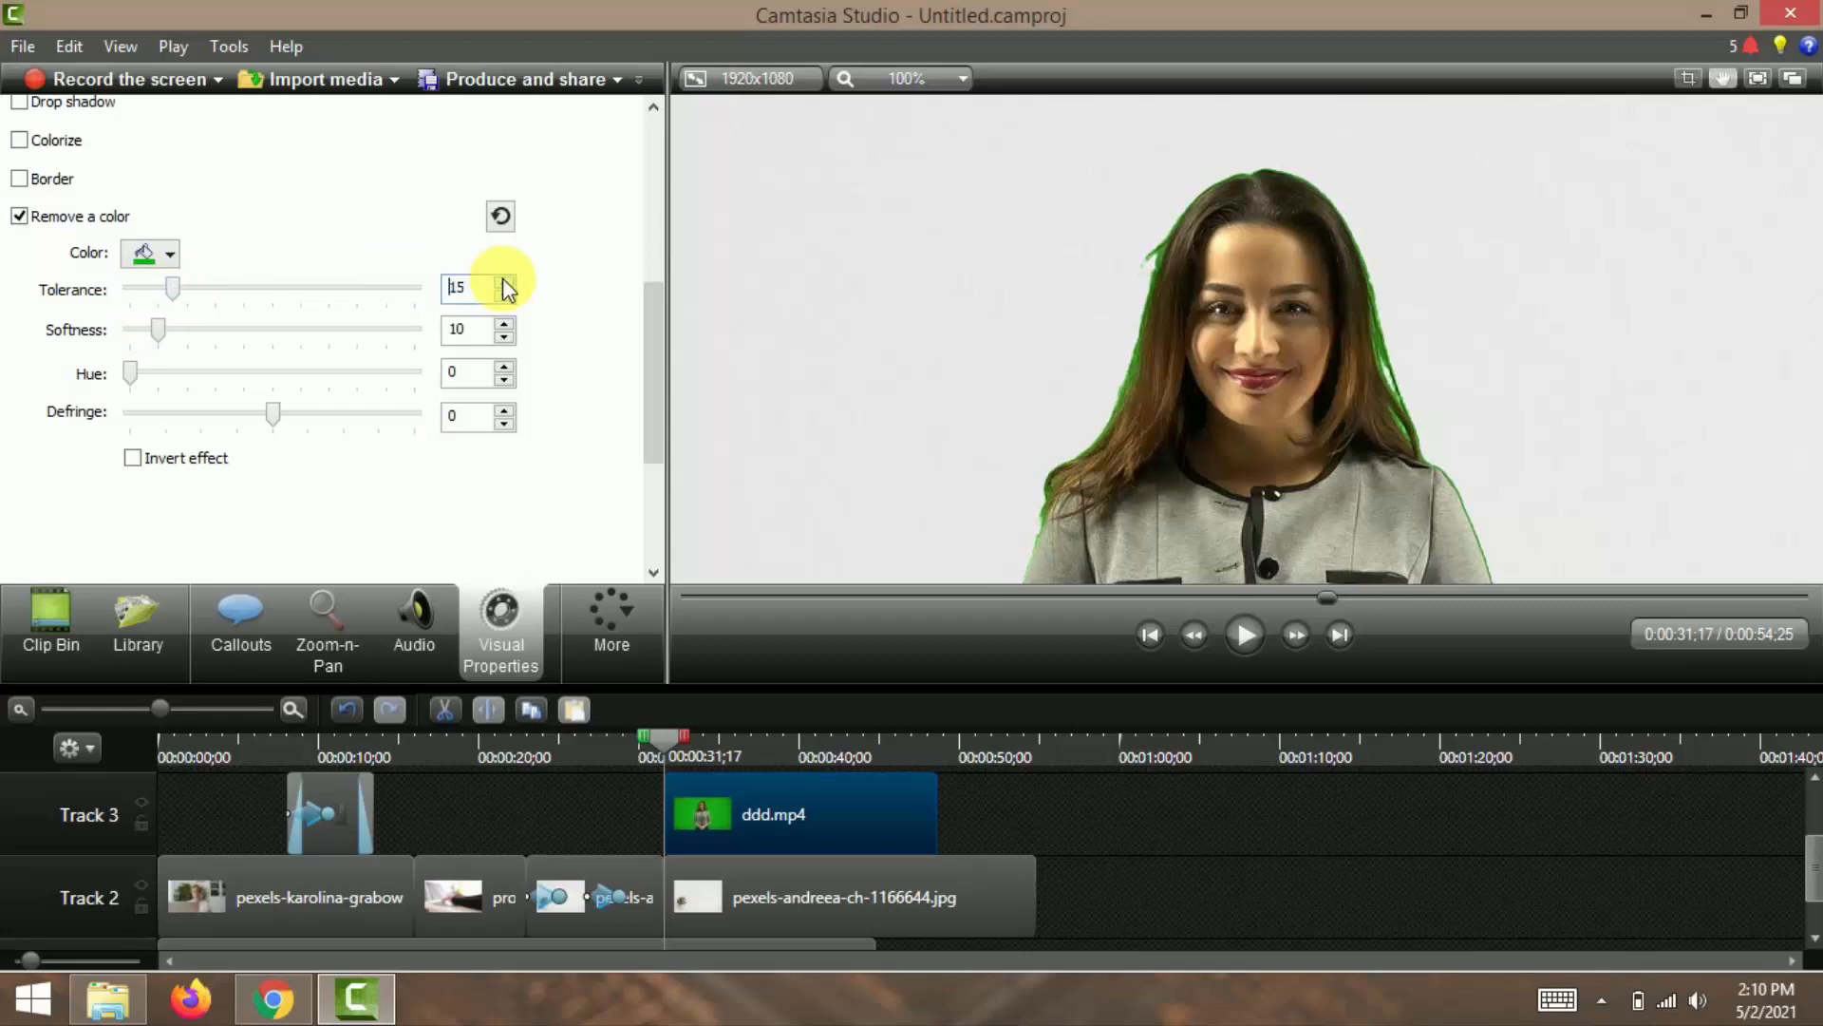
pyautogui.click(504, 282)
pyautogui.click(504, 282)
pyautogui.click(504, 282)
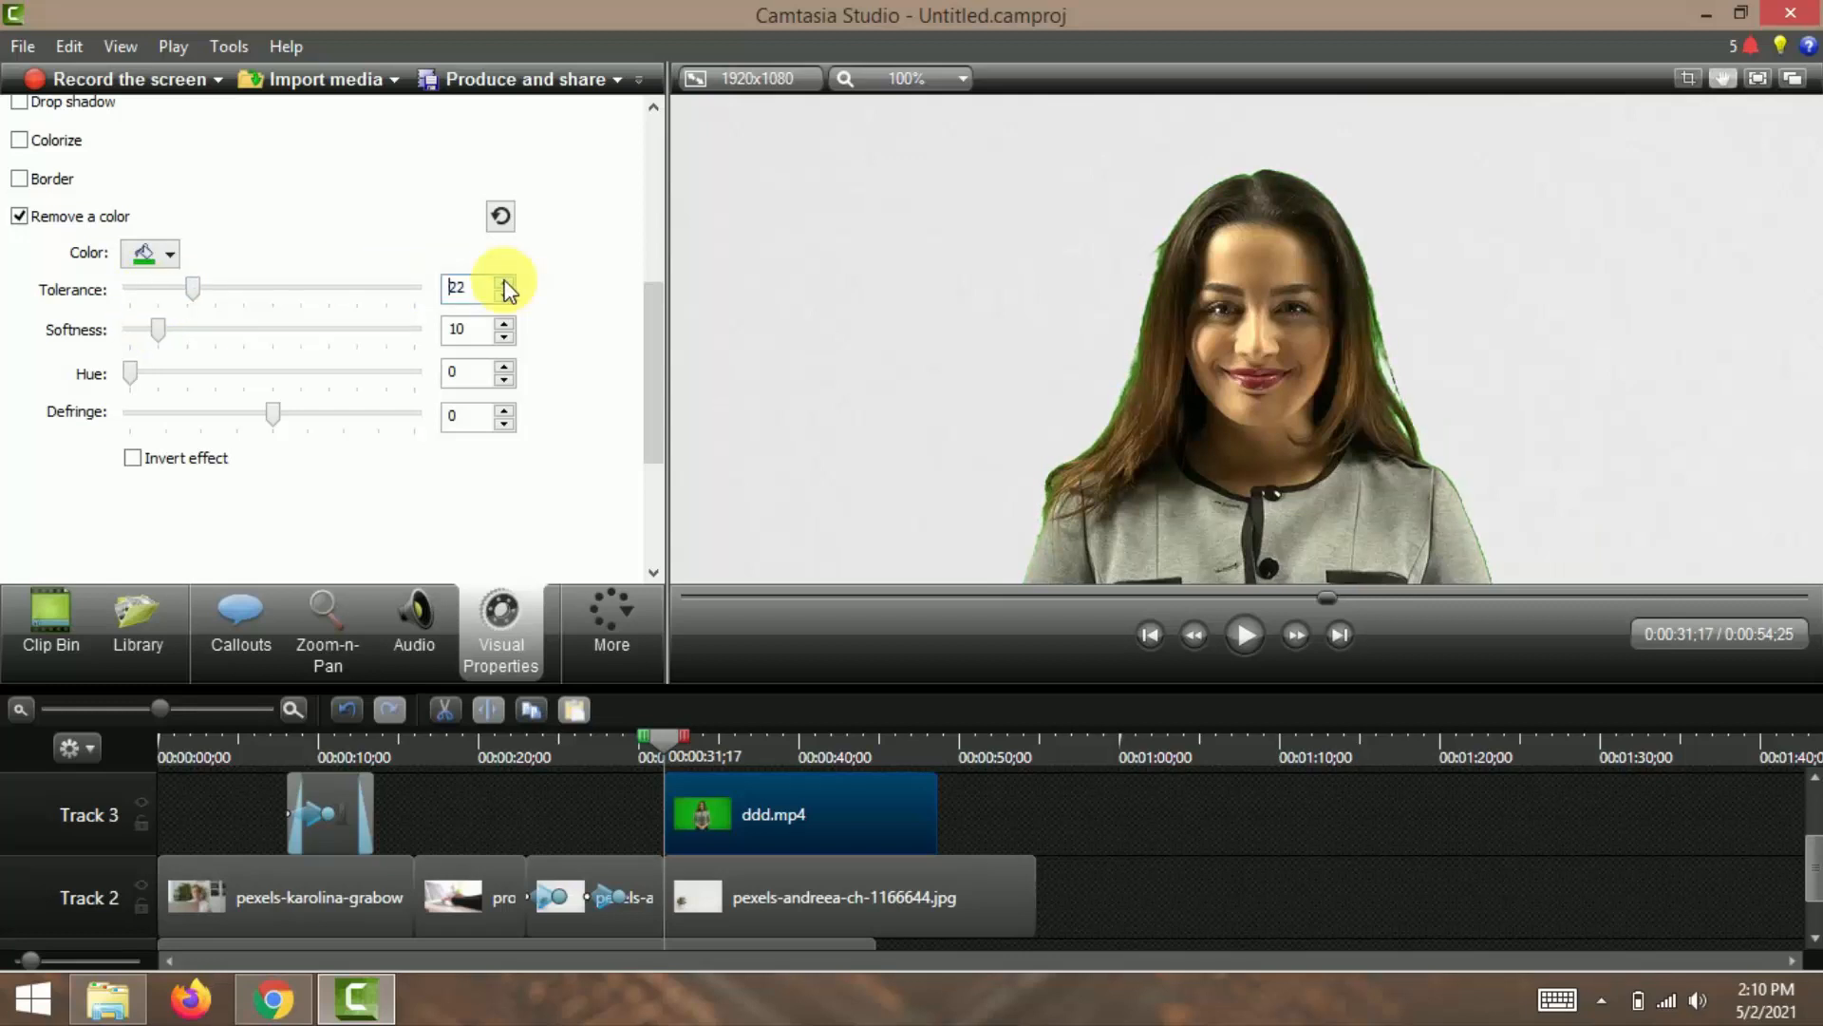
pyautogui.click(504, 282)
pyautogui.click(504, 282)
pyautogui.click(504, 282)
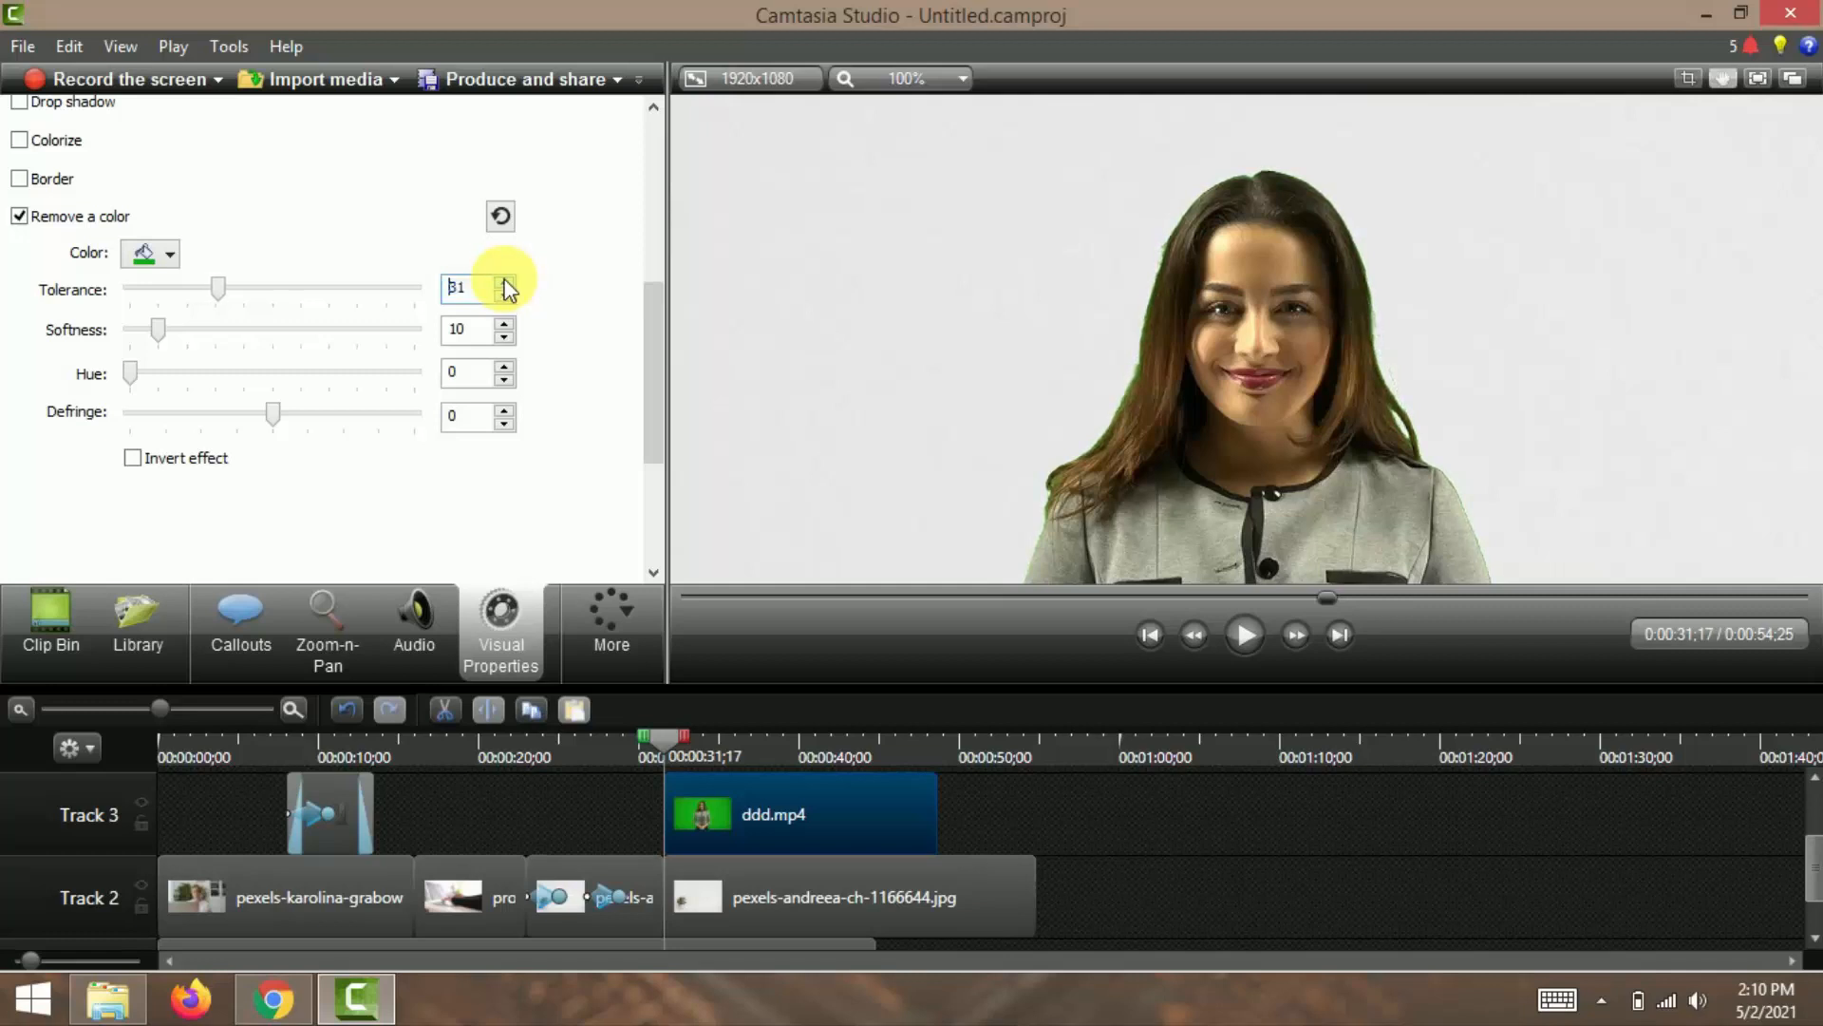
pyautogui.click(504, 282)
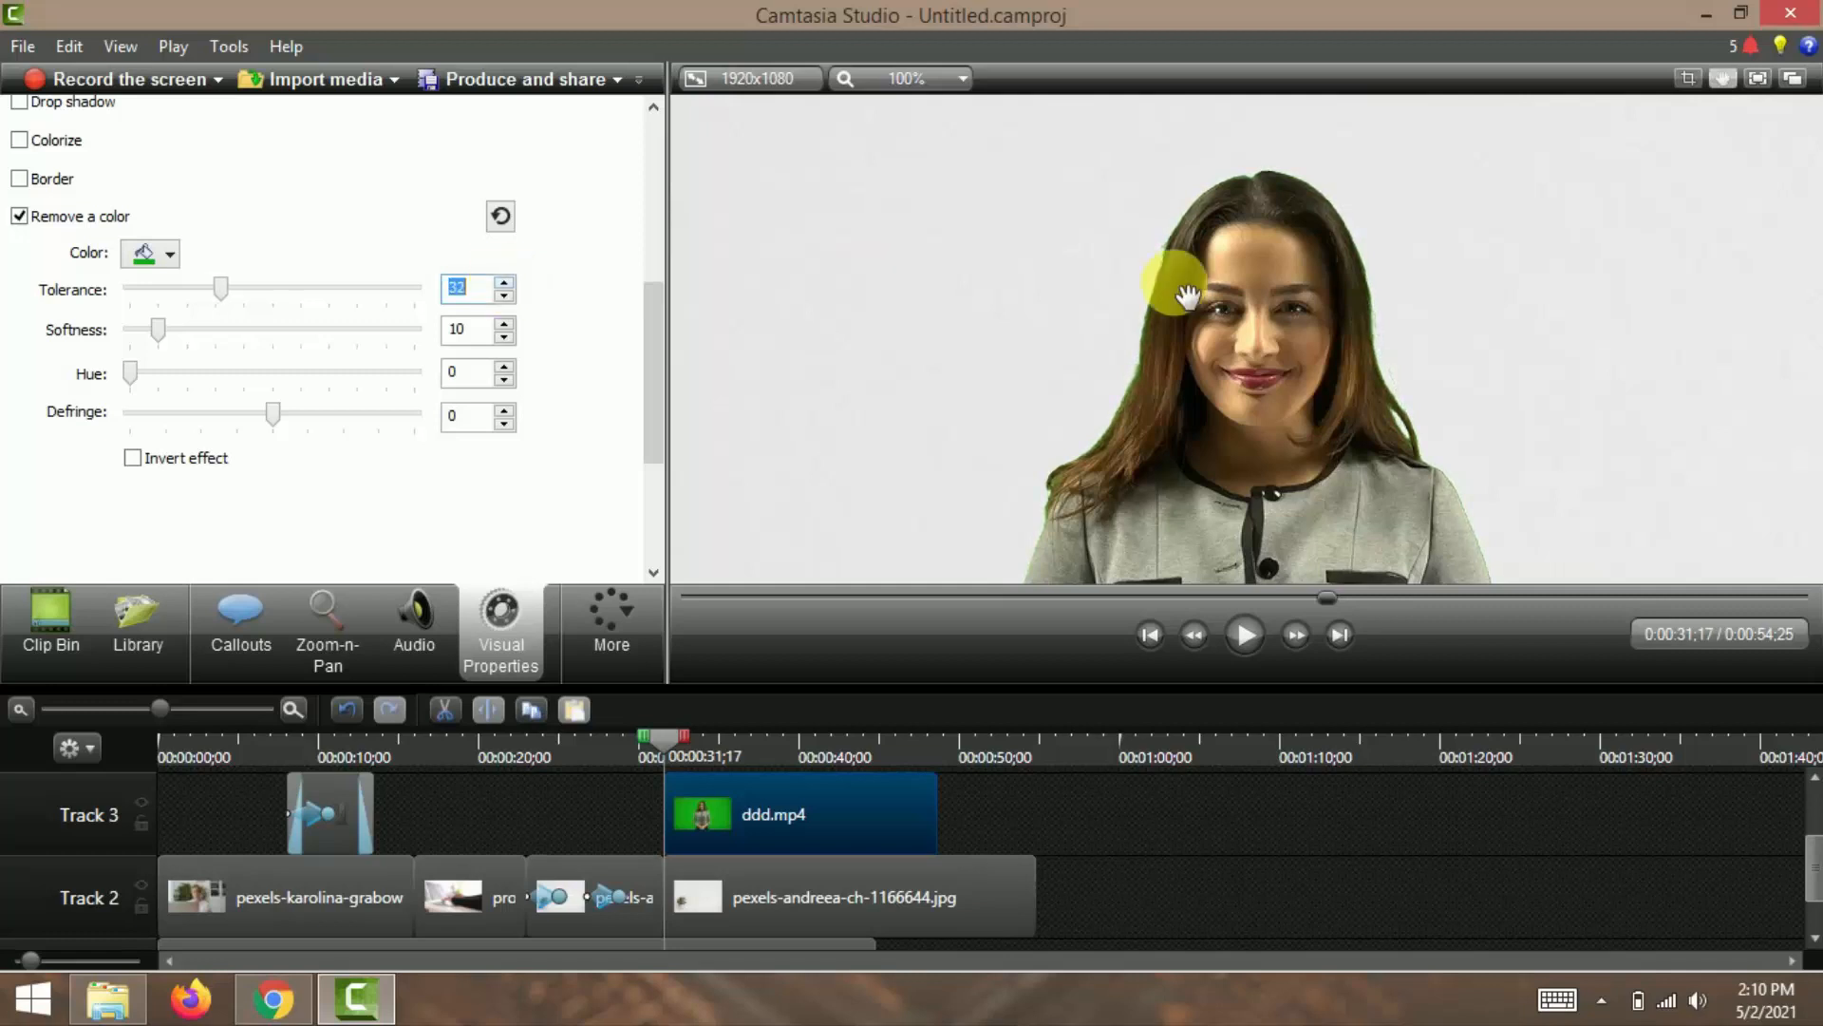
pyautogui.click(504, 282)
pyautogui.click(504, 282)
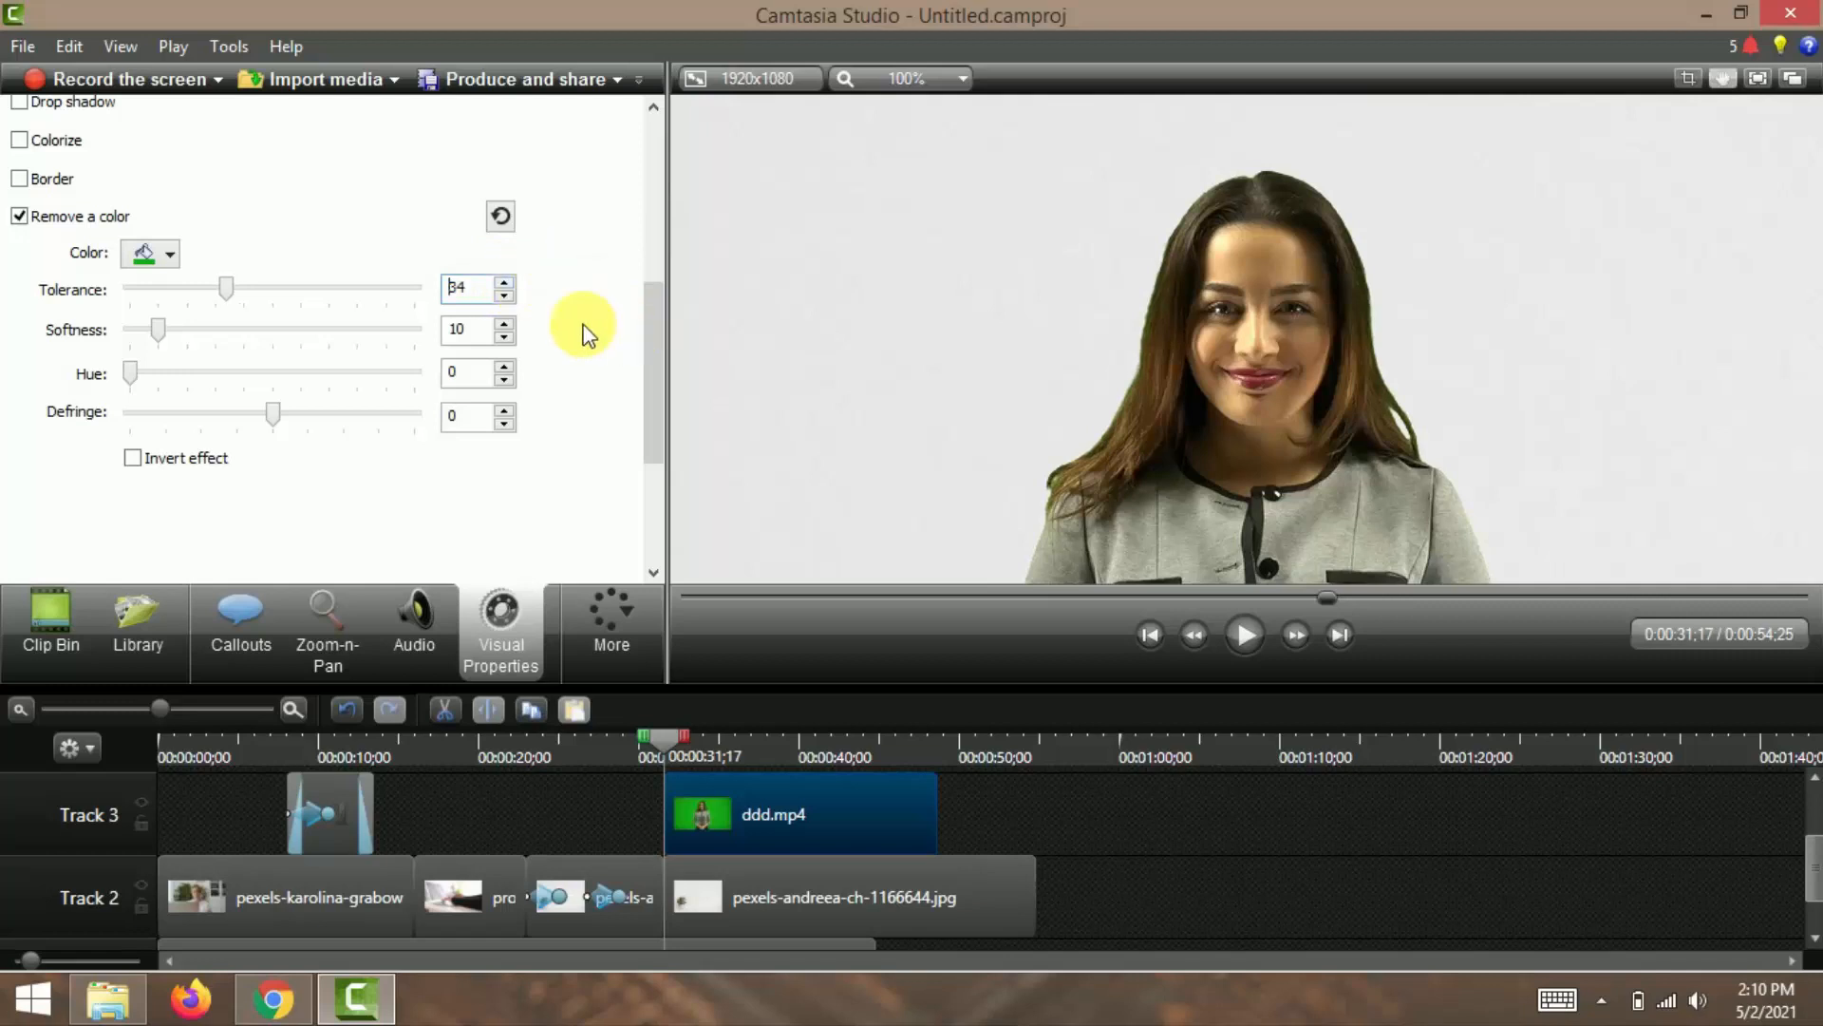
# Step: Set the colour-removal softness of the ddd.mp4 clip to 14
pyautogui.click(503, 323)
pyautogui.click(503, 323)
pyautogui.click(503, 323)
pyautogui.click(503, 323)
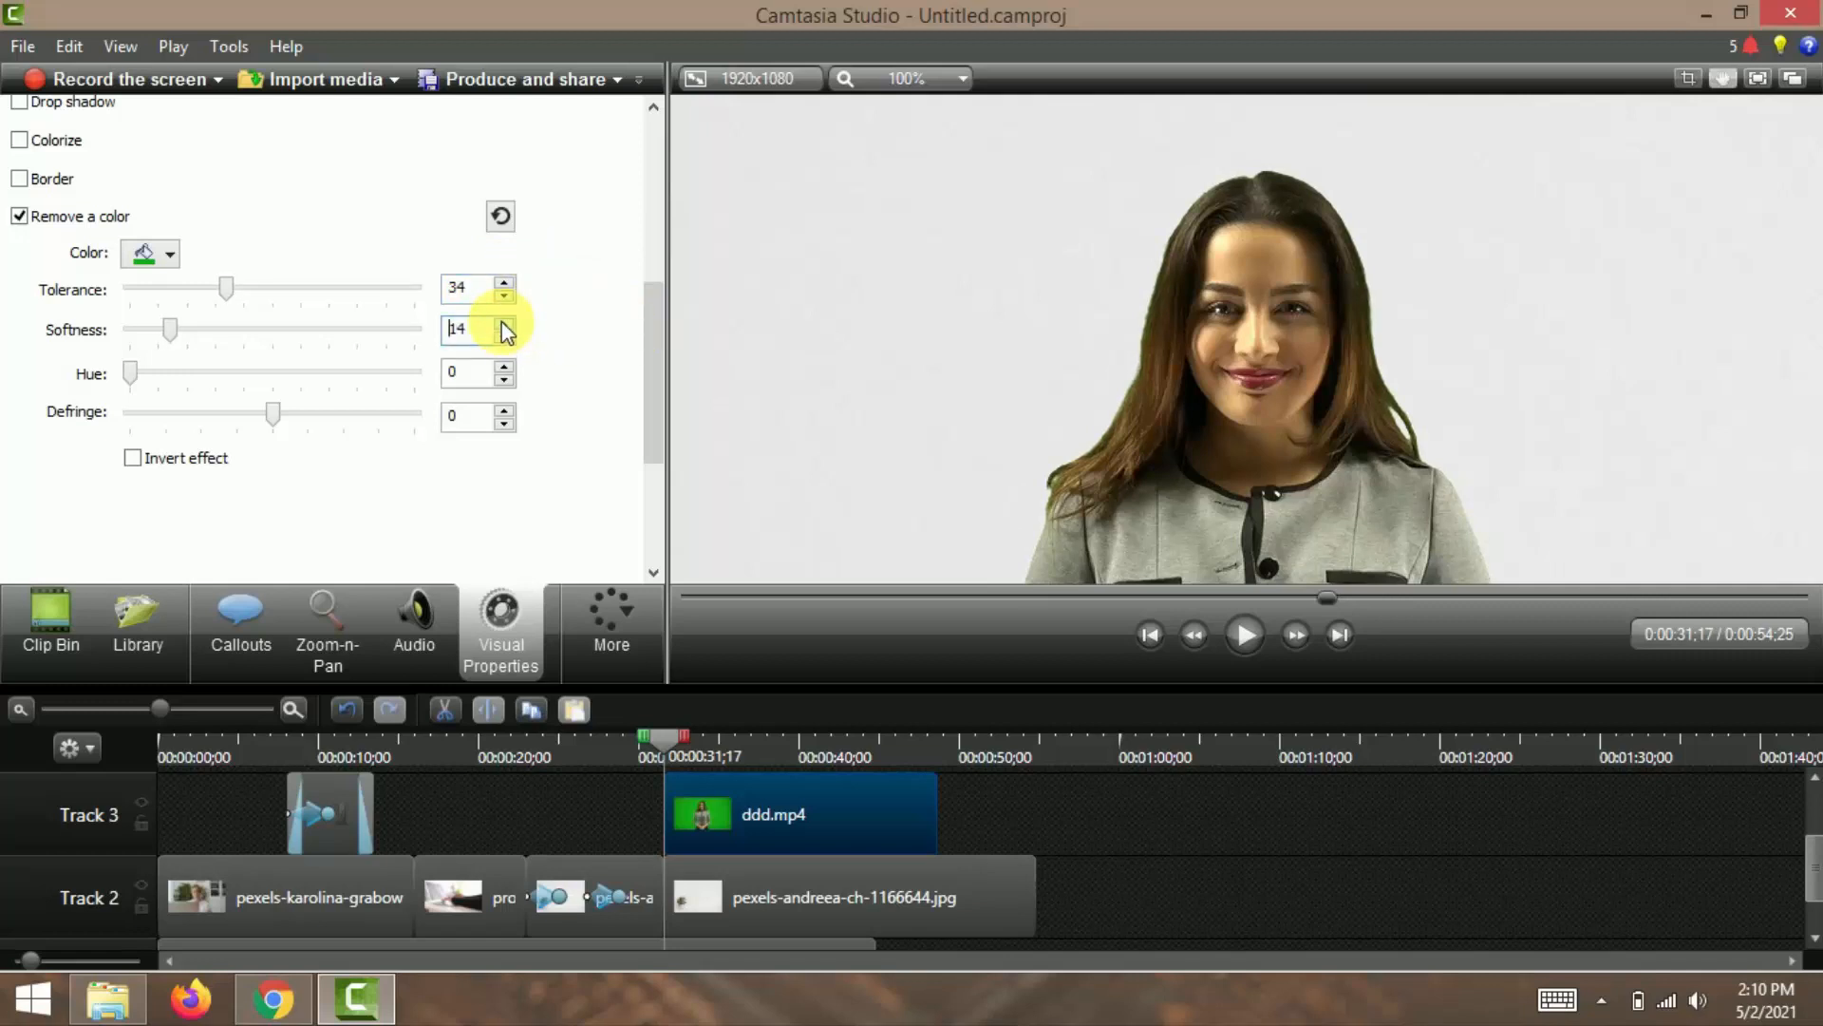
pyautogui.click(502, 323)
pyautogui.click(503, 323)
pyautogui.click(502, 323)
pyautogui.click(502, 323)
pyautogui.click(502, 323)
pyautogui.click(503, 323)
pyautogui.click(502, 323)
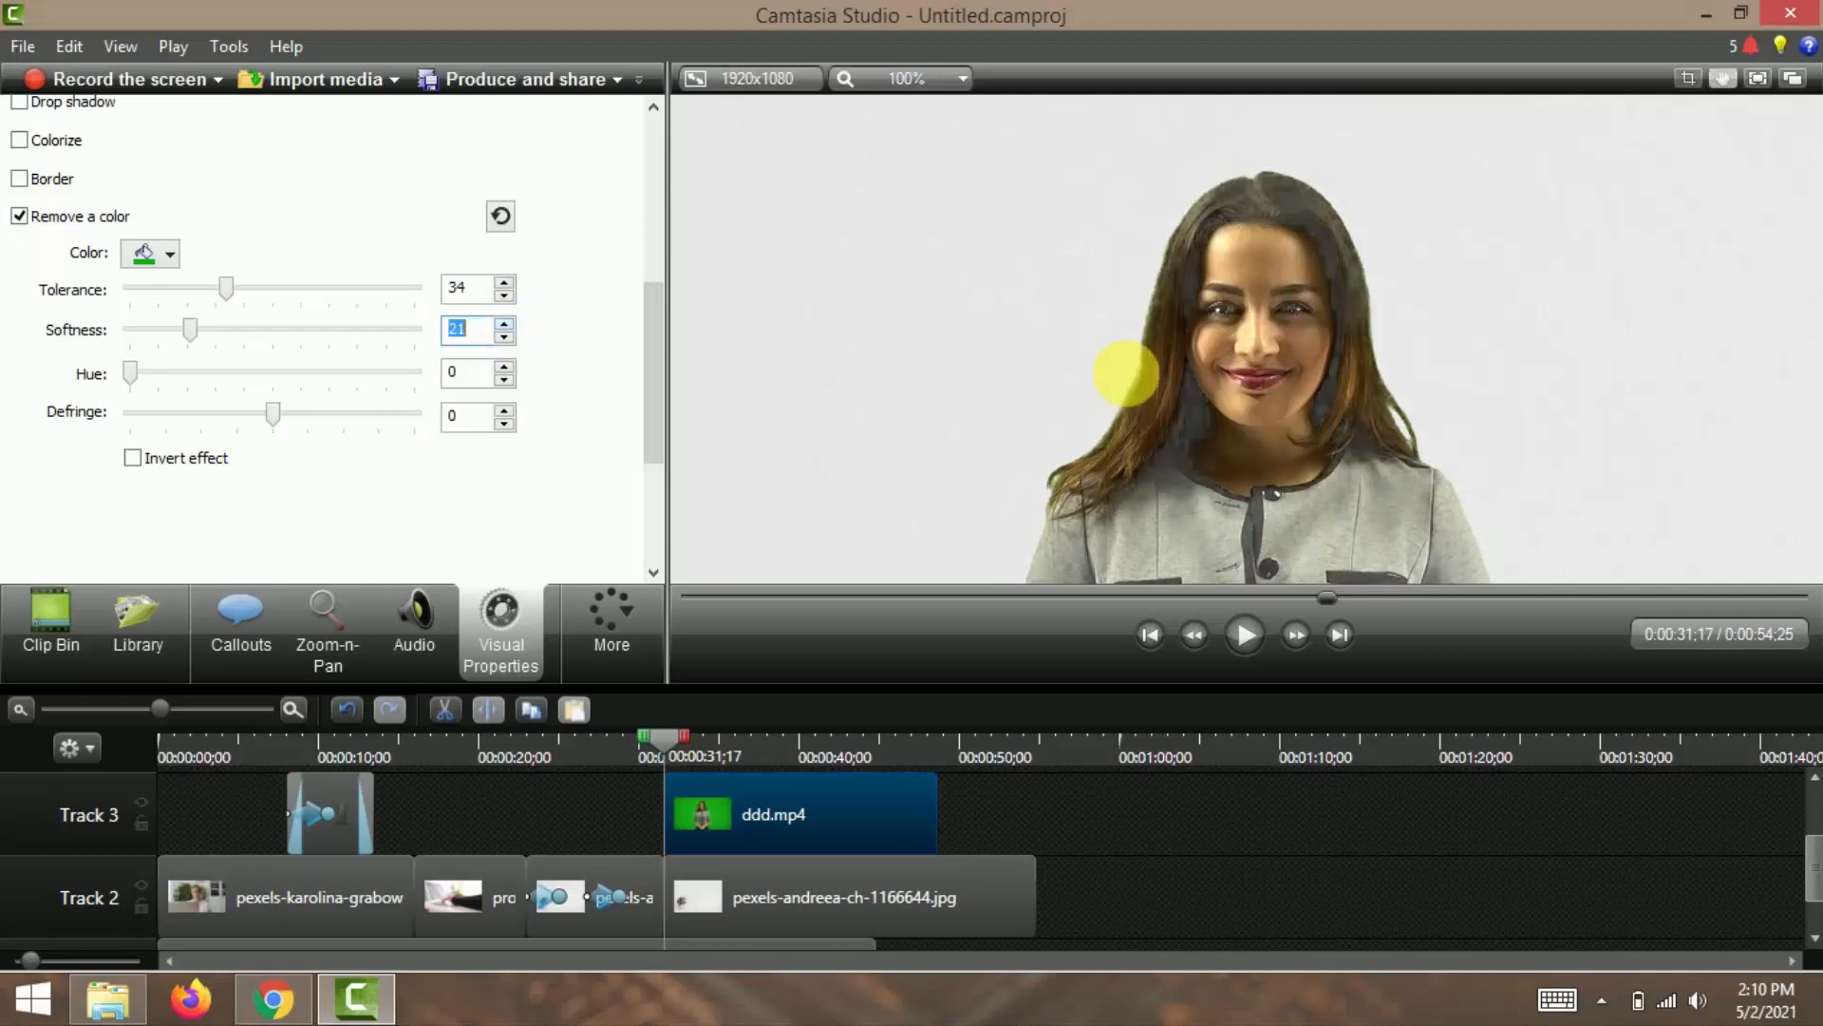
pyautogui.click(504, 338)
pyautogui.click(504, 338)
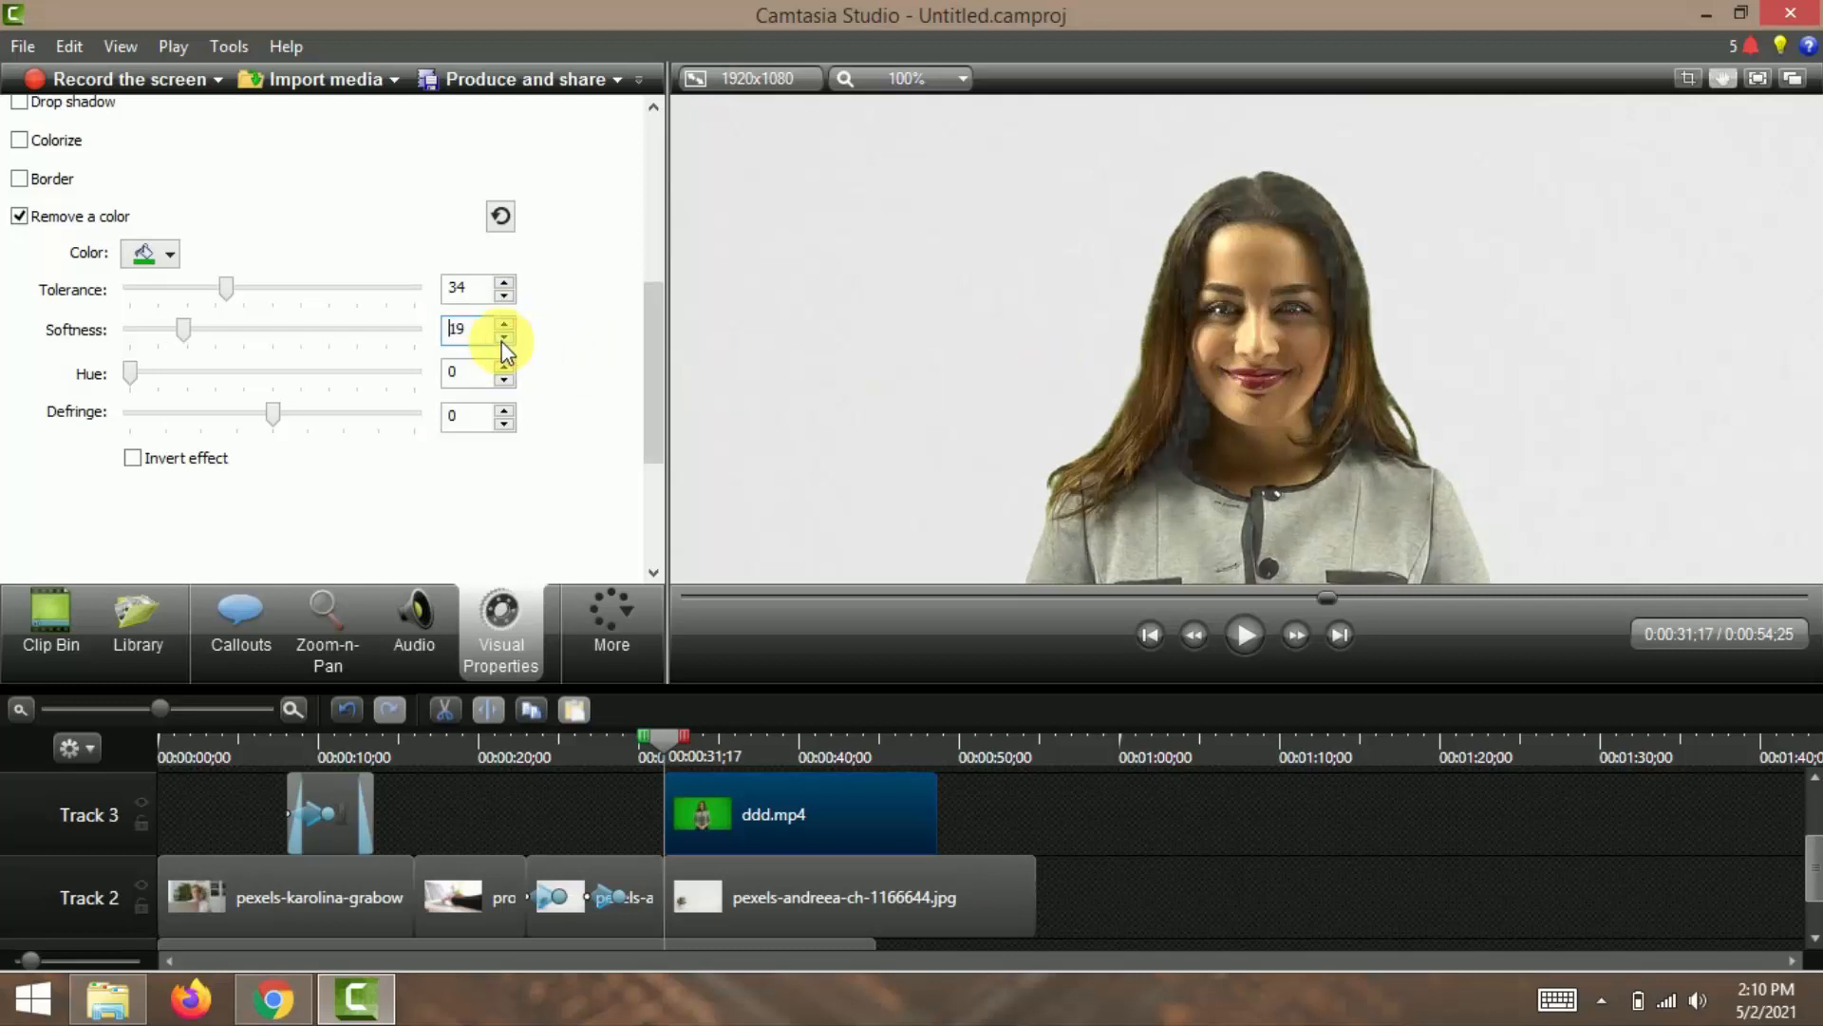
pyautogui.click(503, 338)
pyautogui.click(503, 338)
pyautogui.click(504, 339)
pyautogui.click(503, 339)
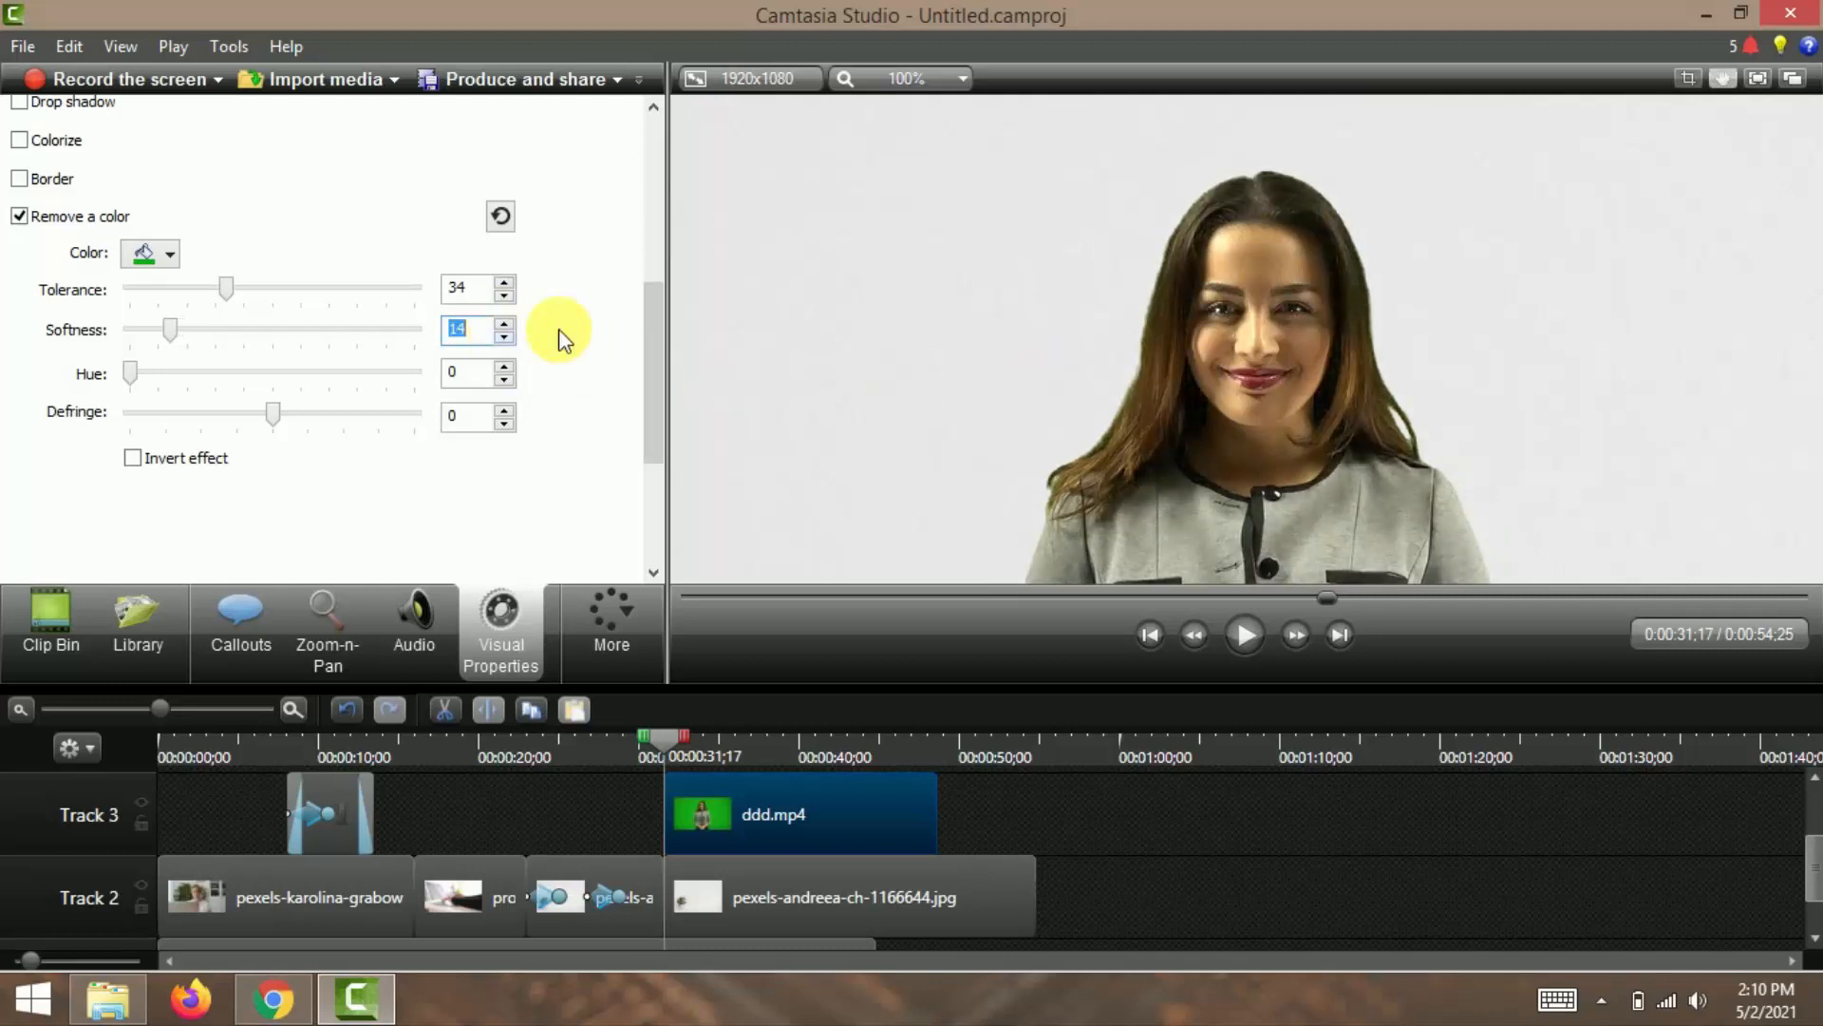
# Step: Move the ddd.mp4 clip so the woman stands at the lower-right edge of the potted-plant image
pyautogui.scroll(-3, 1642, 228)
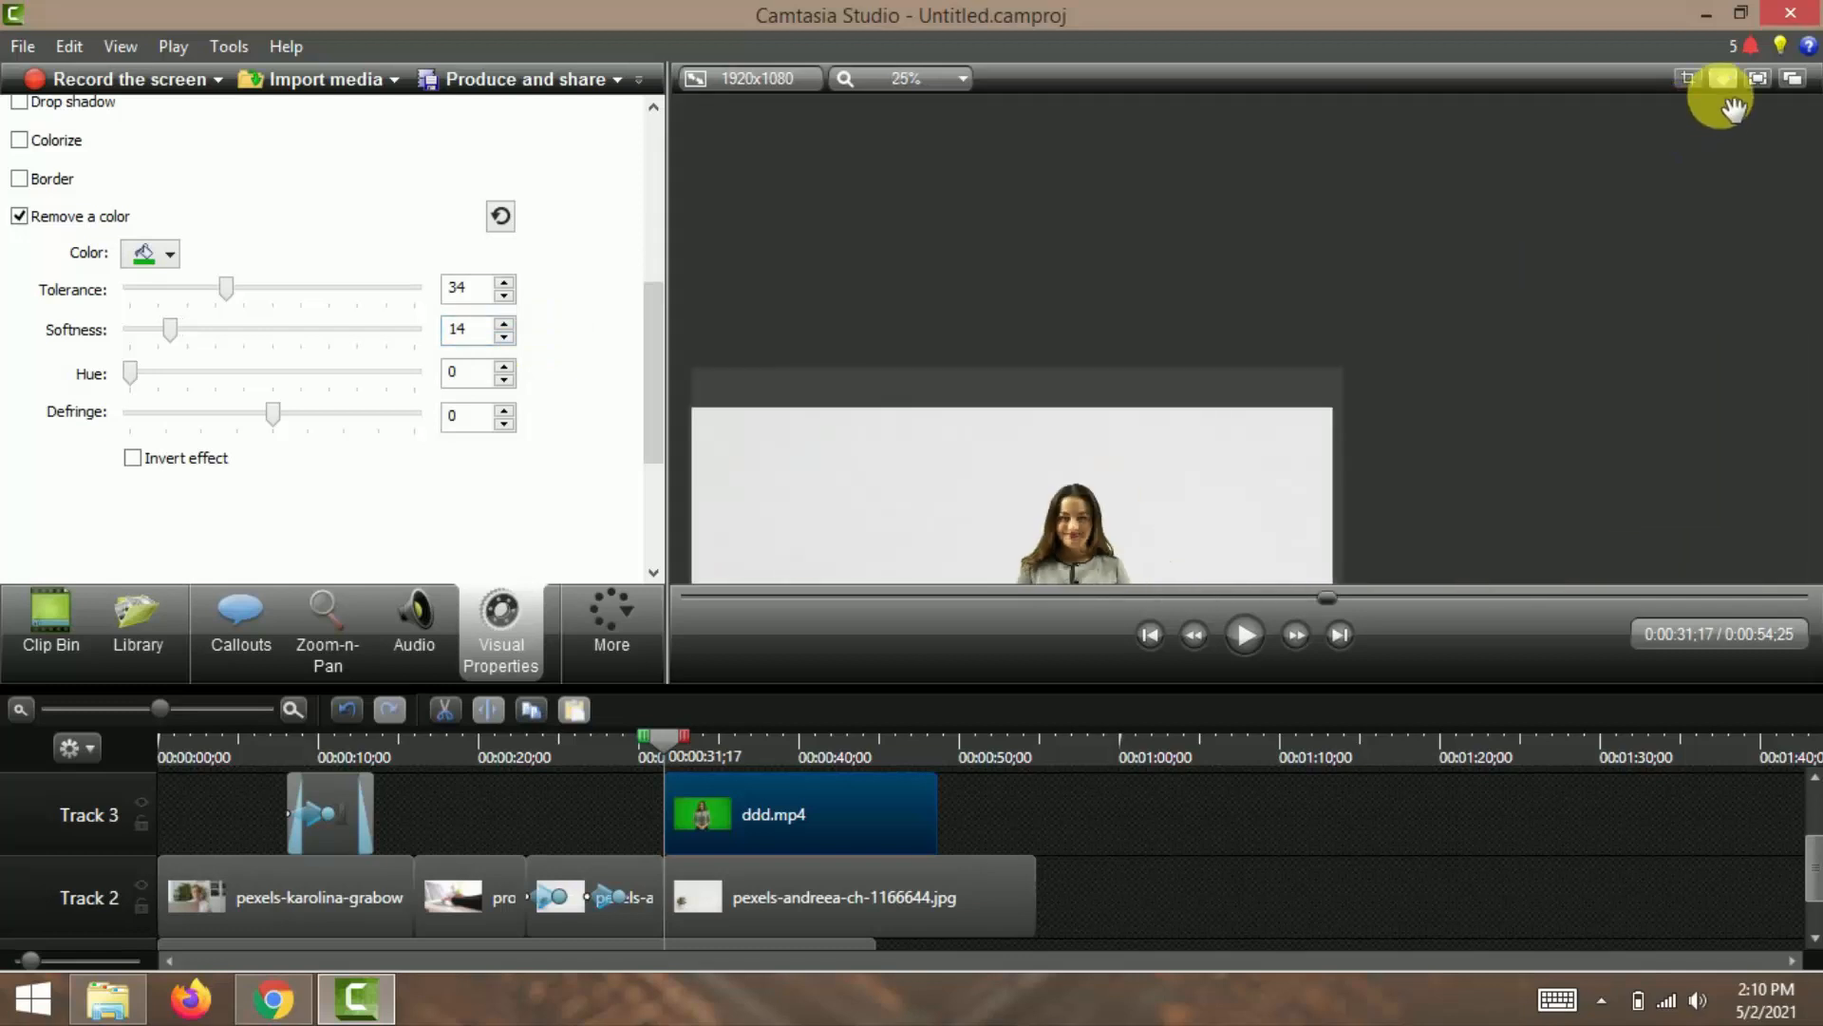
pyautogui.click(1689, 79)
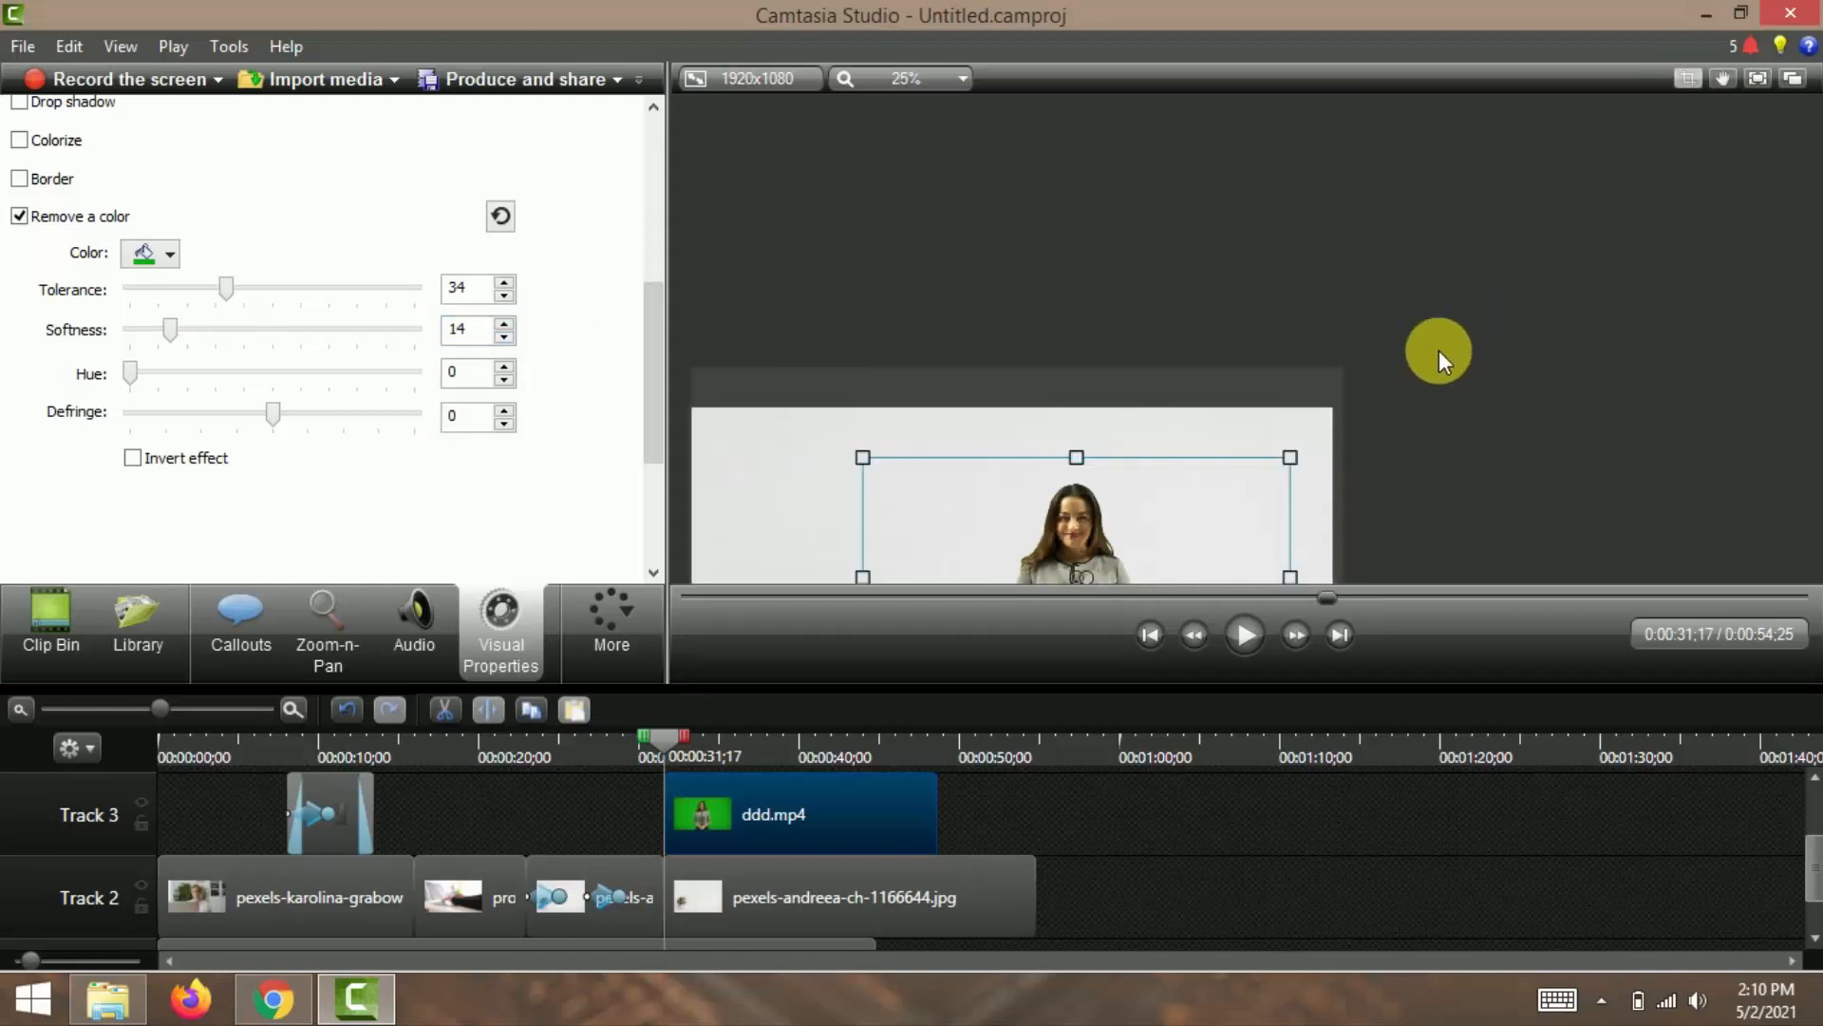
pyautogui.click(1729, 76)
pyautogui.moveTo(1493, 310); pyautogui.dragTo(1640, 187)
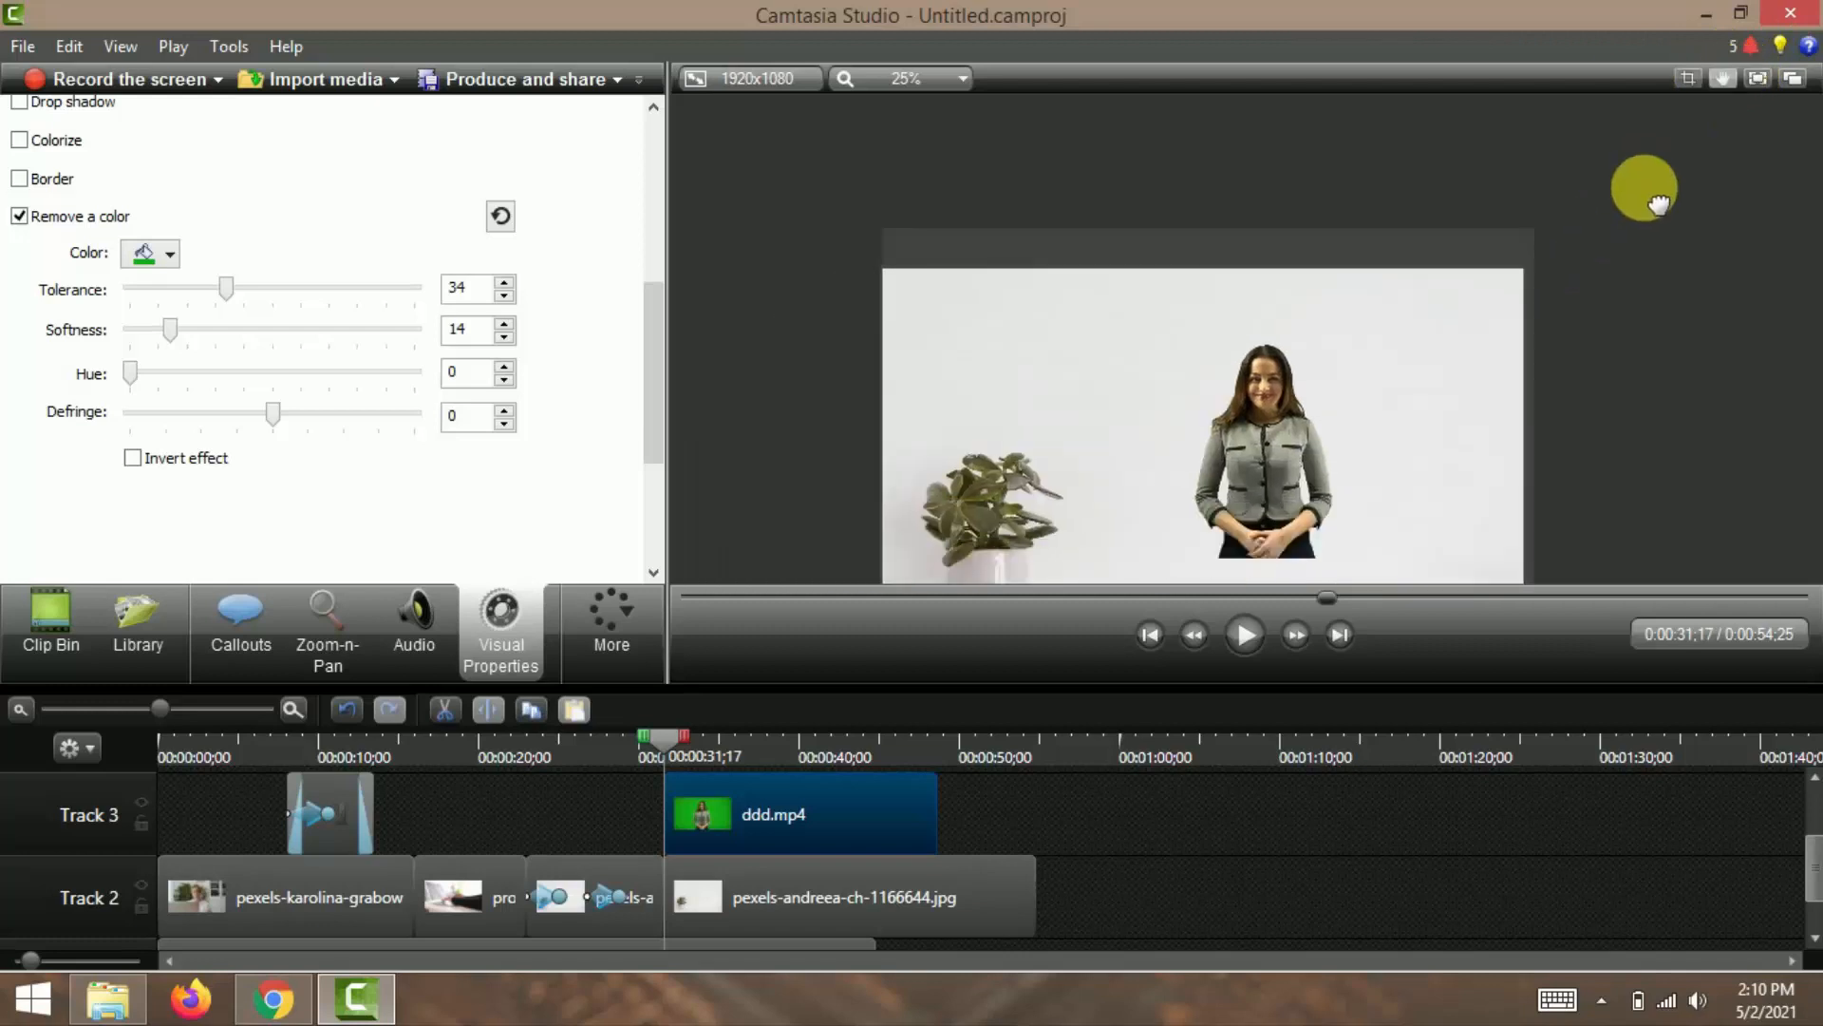
pyautogui.click(963, 76)
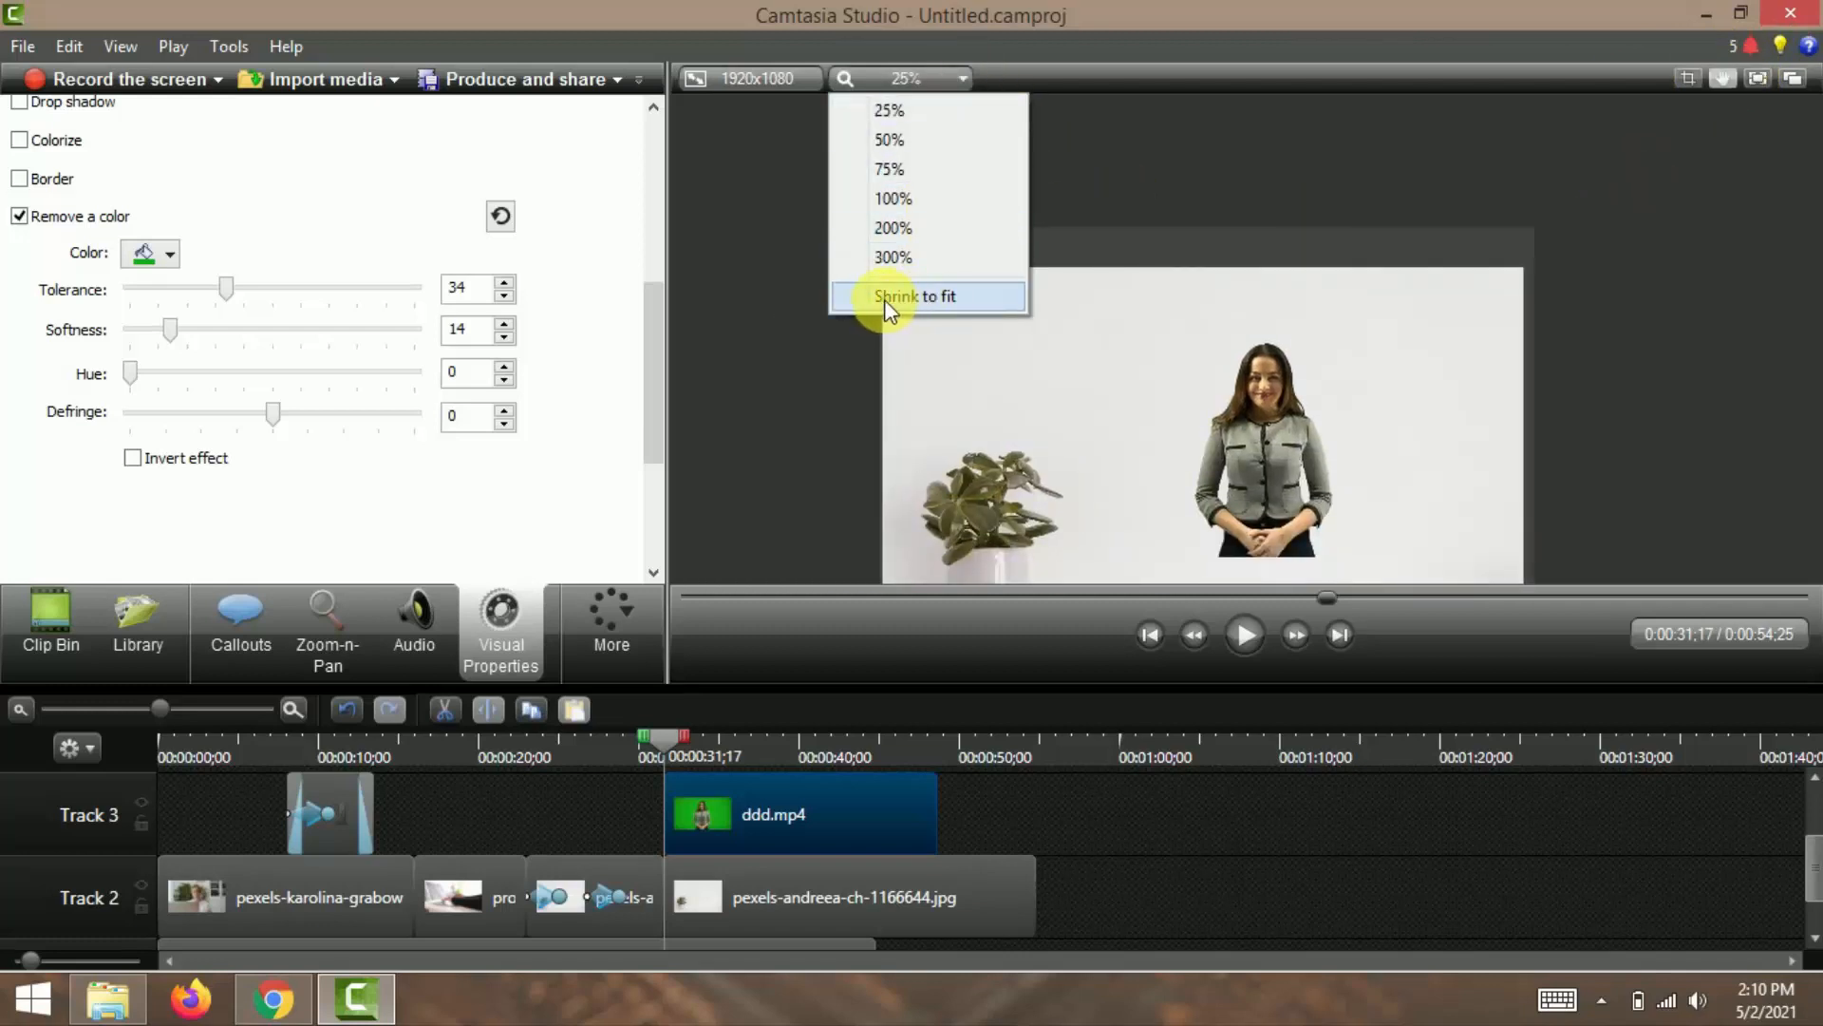
pyautogui.click(945, 299)
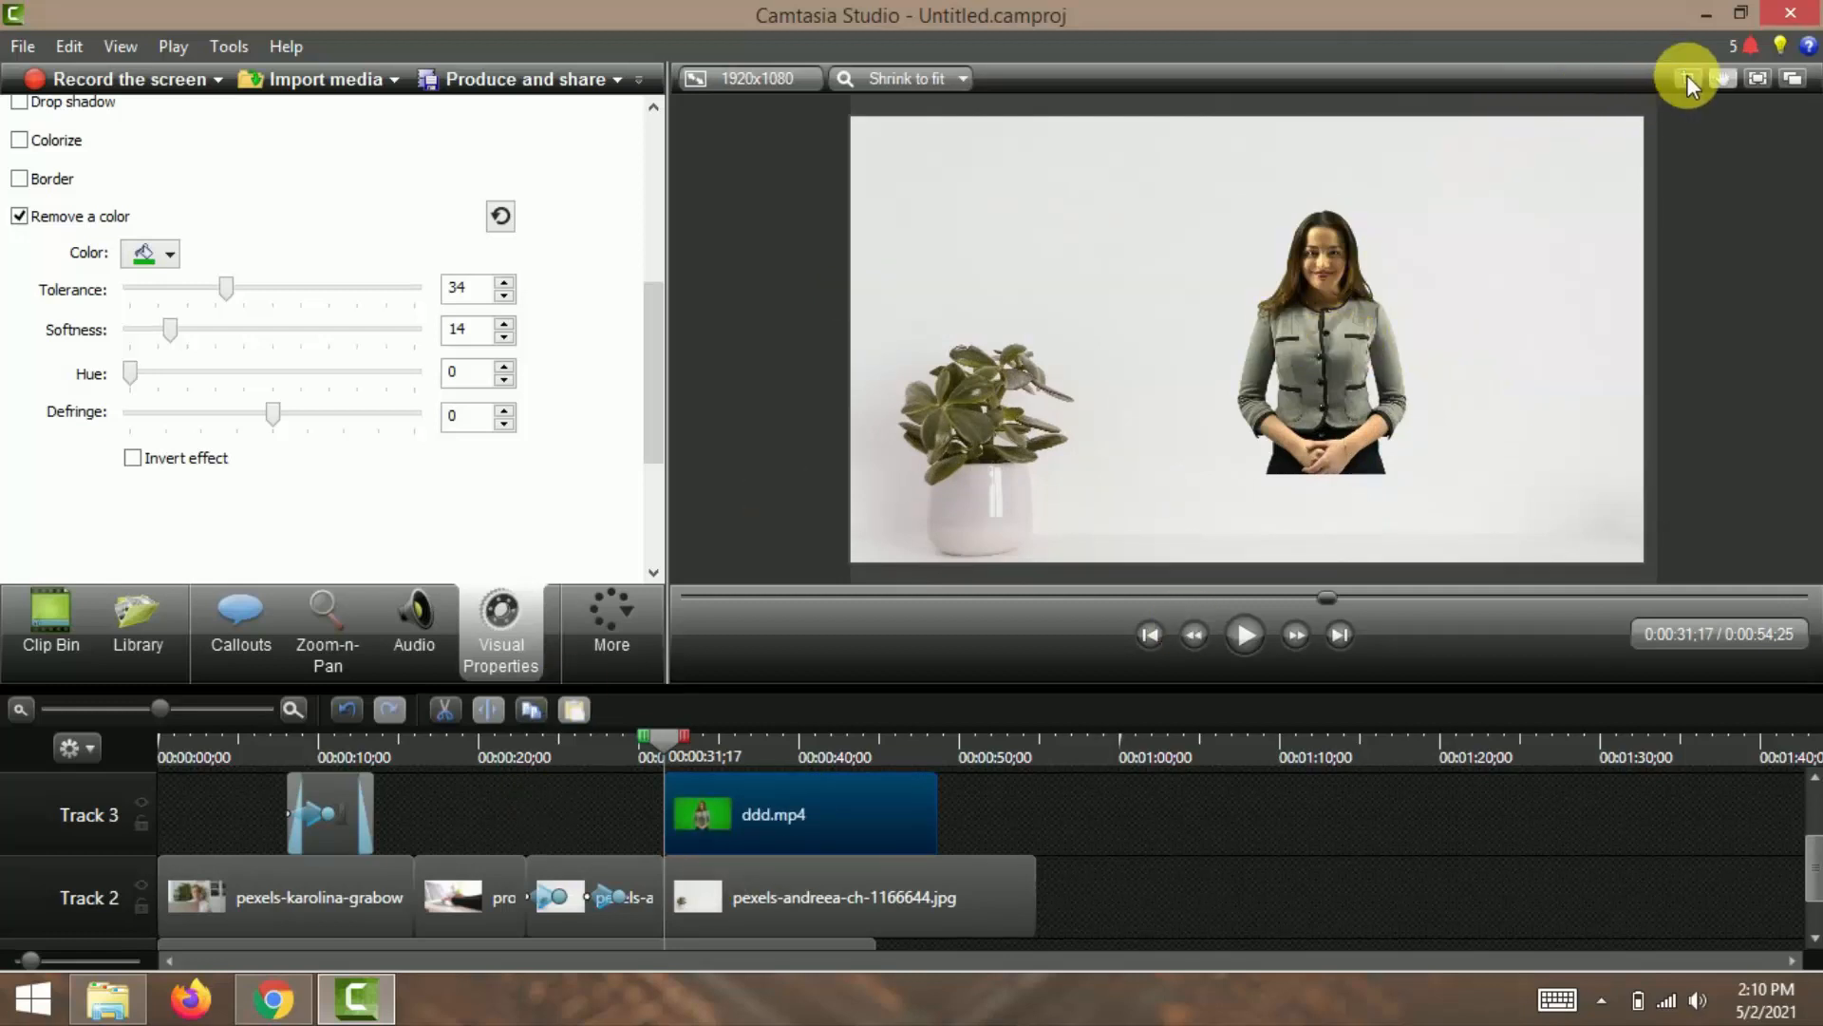
pyautogui.click(1308, 352)
pyautogui.moveTo(1367, 310); pyautogui.dragTo(1471, 394)
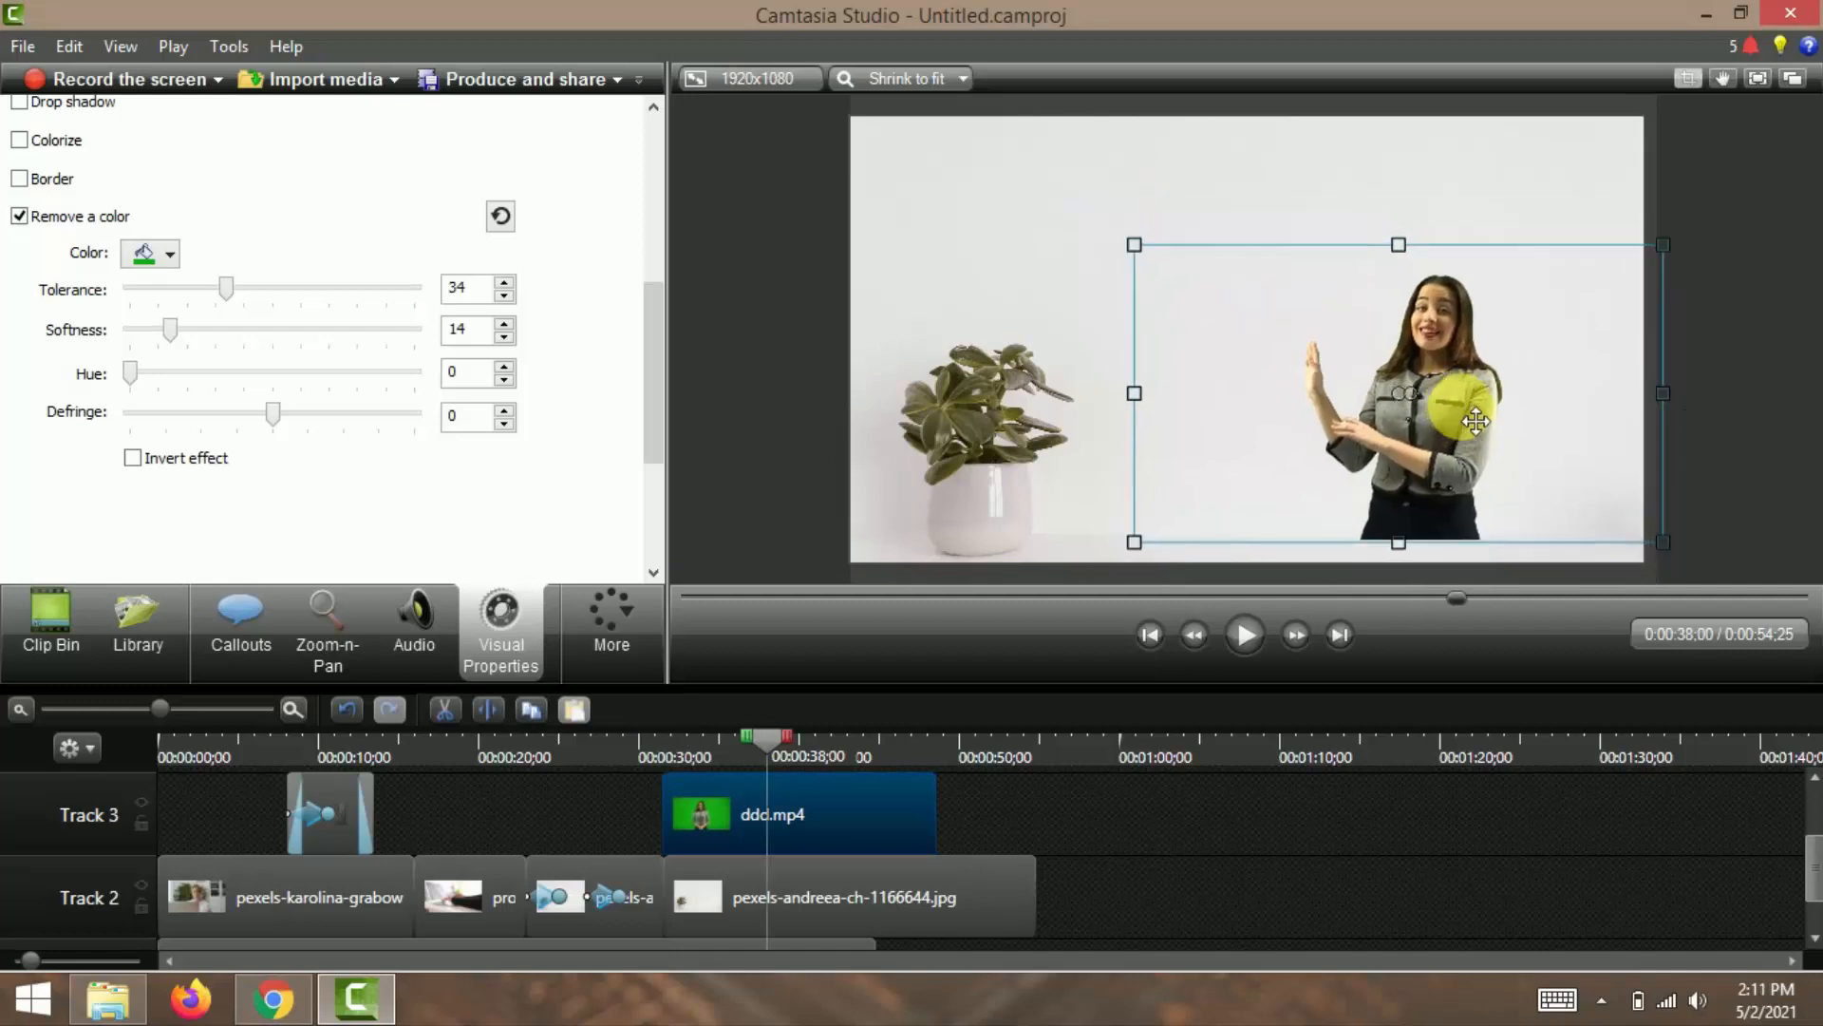
pyautogui.moveTo(1464, 427); pyautogui.dragTo(1524, 438)
pyautogui.click(1482, 247)
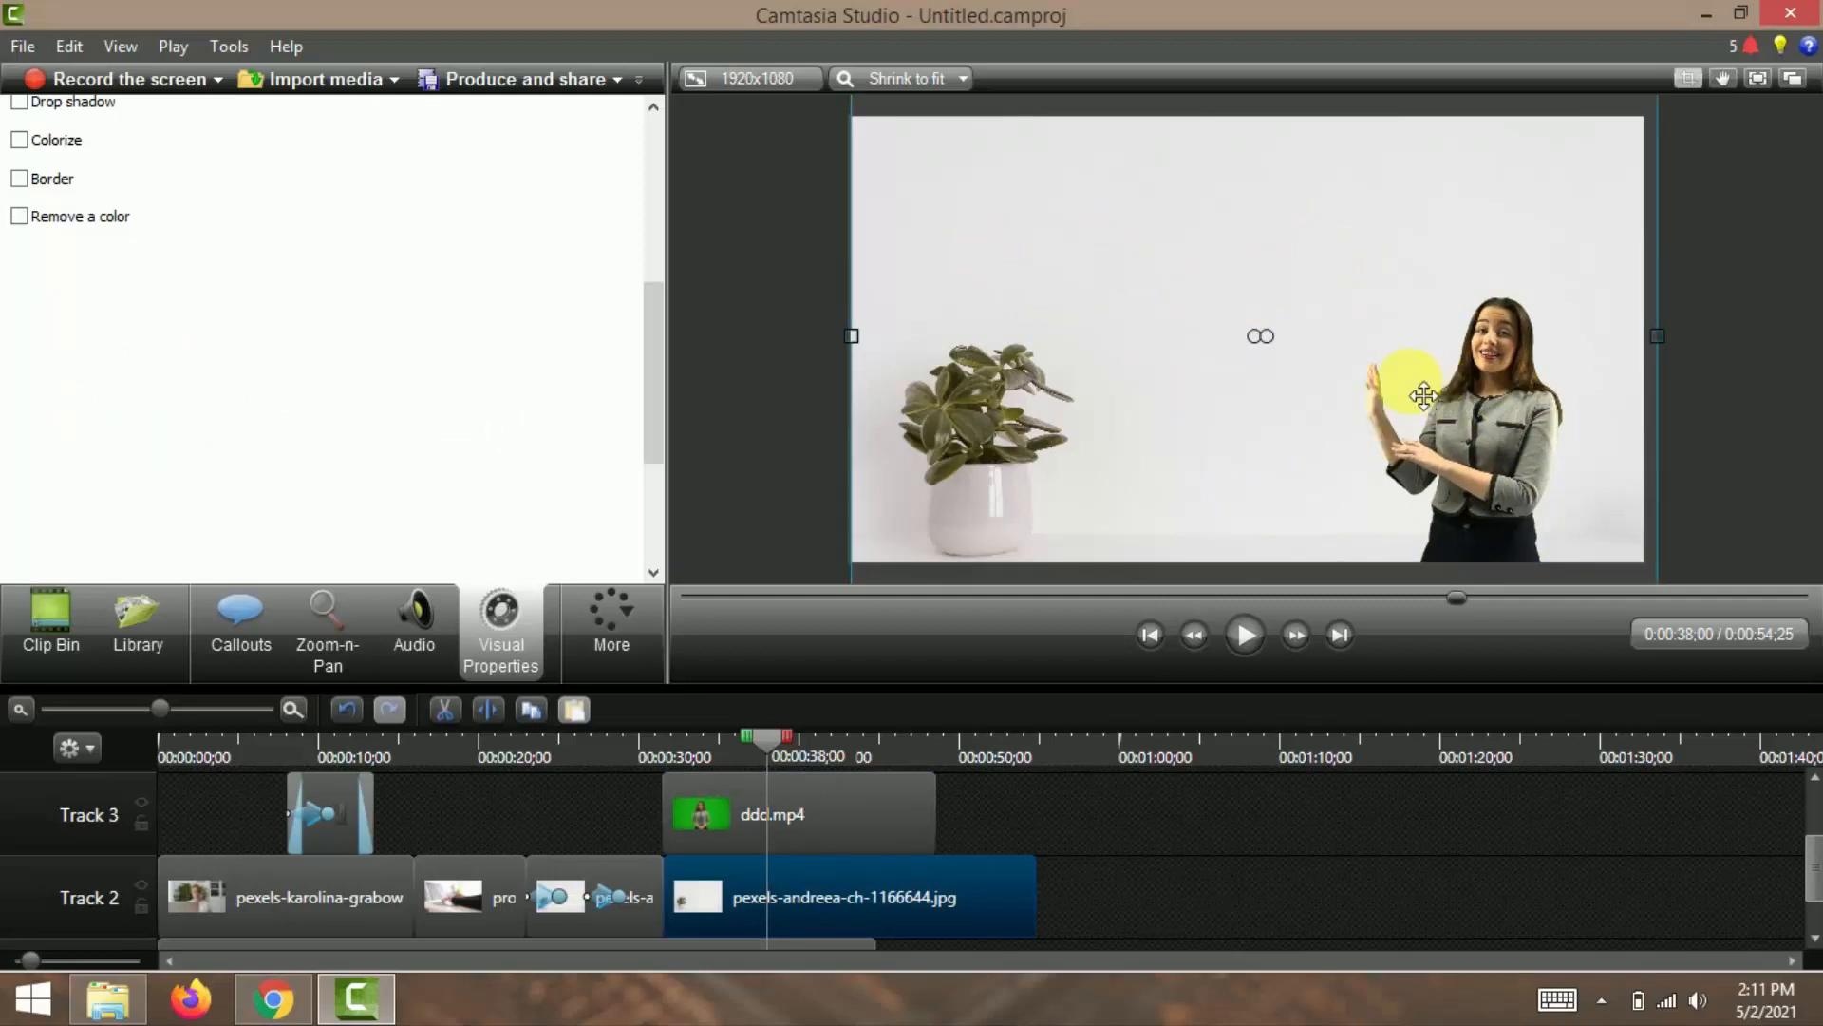
# Step: Extend the 19th Floor music clip on Track 1 to the end of the potted-plant image at 0:00:54;25
pyautogui.scroll(-1, 1173, 556)
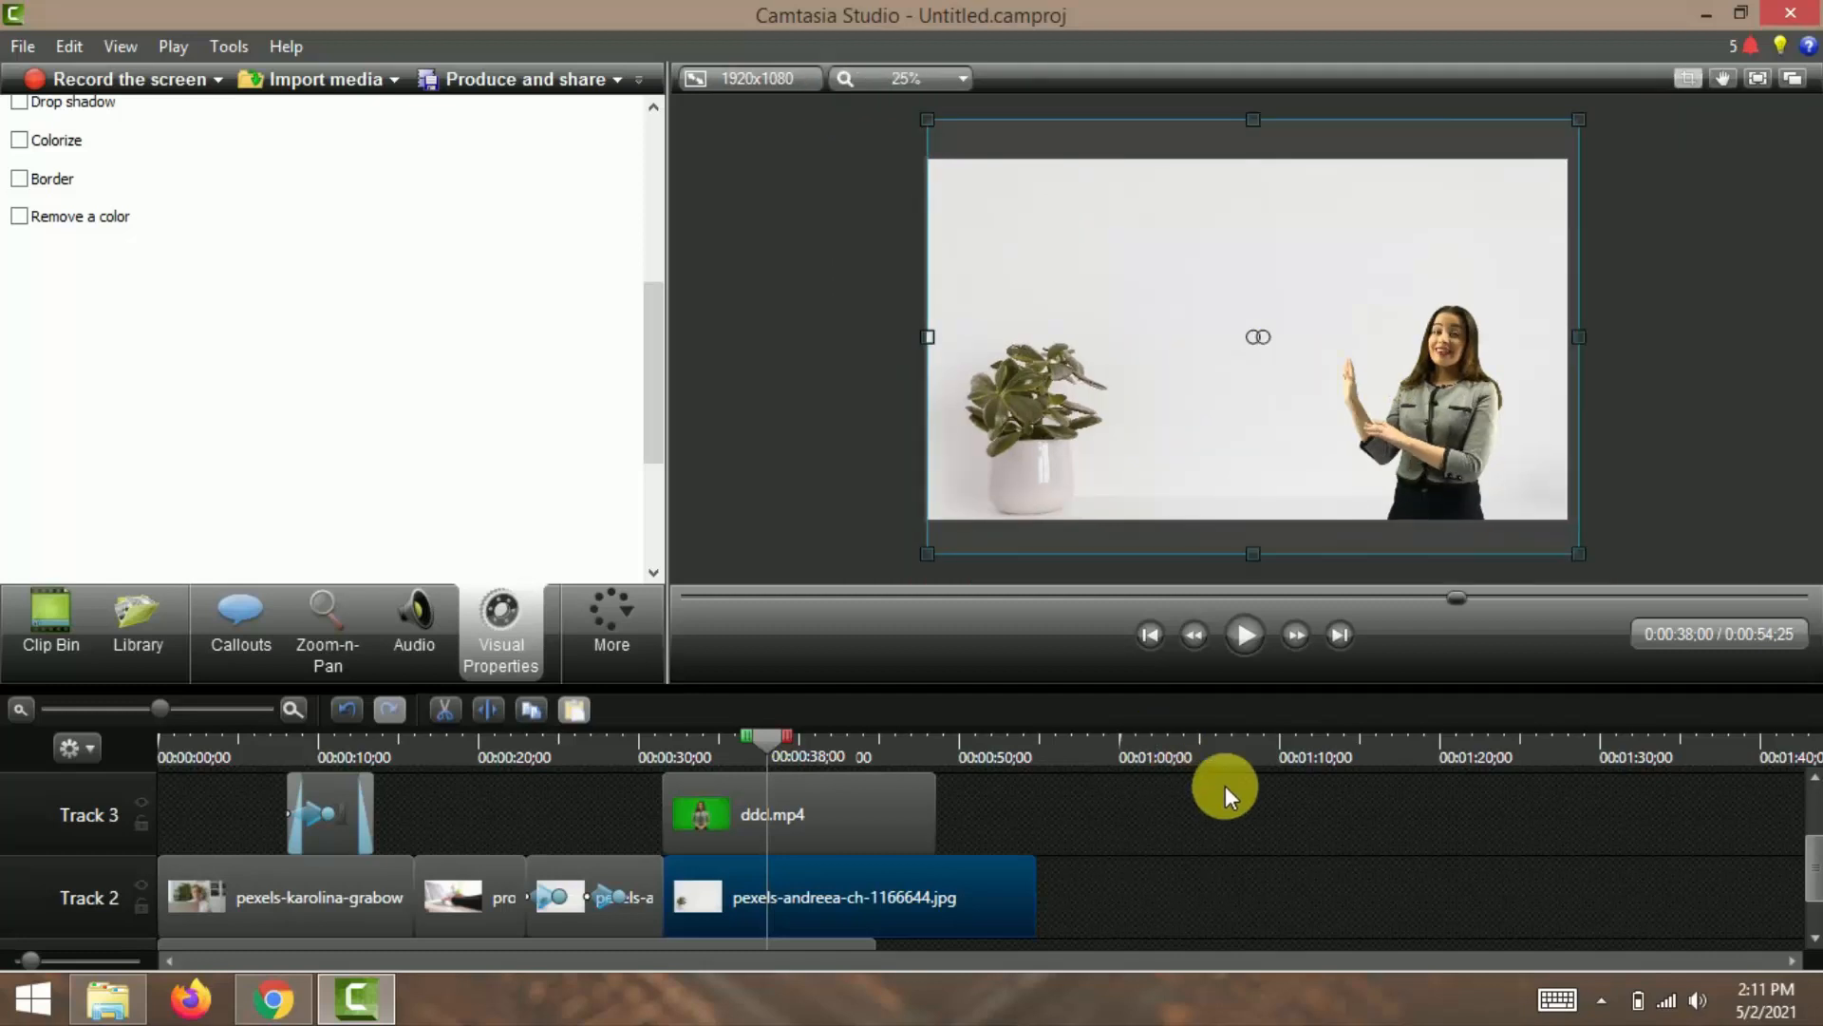
pyautogui.scroll(-1, 1795, 884)
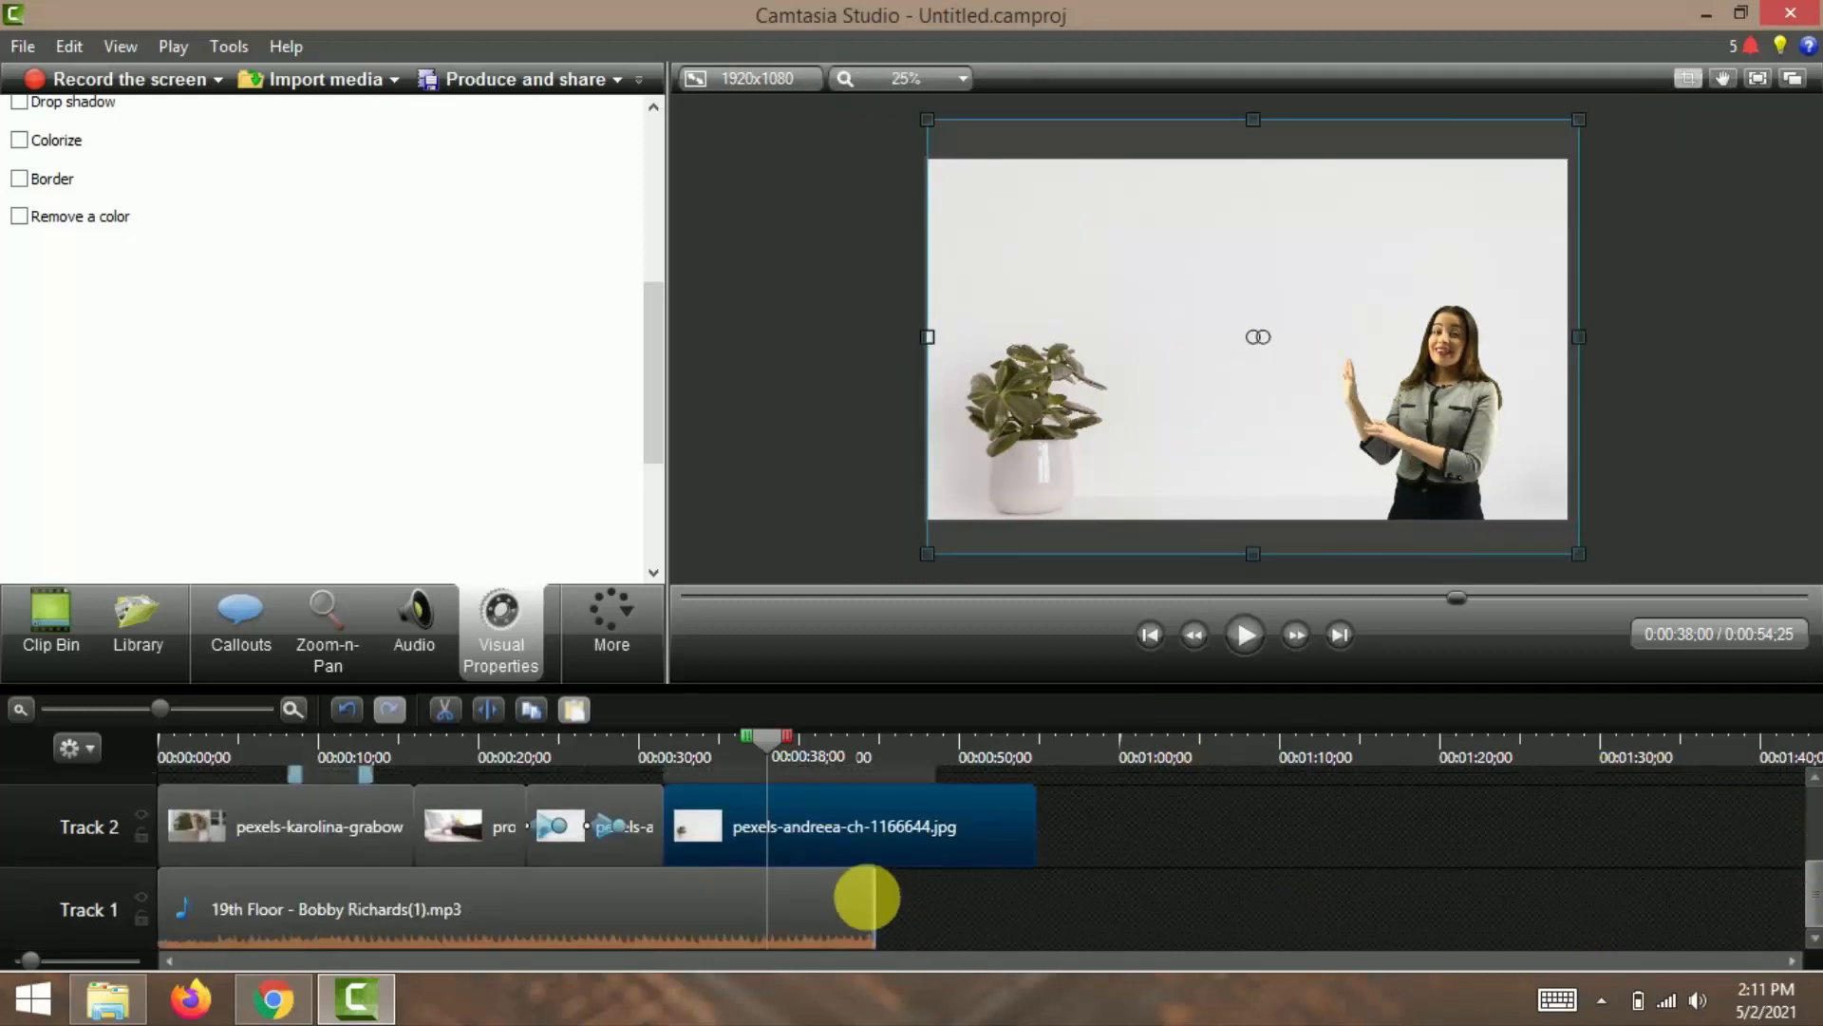
pyautogui.moveTo(867, 892); pyautogui.dragTo(1035, 909)
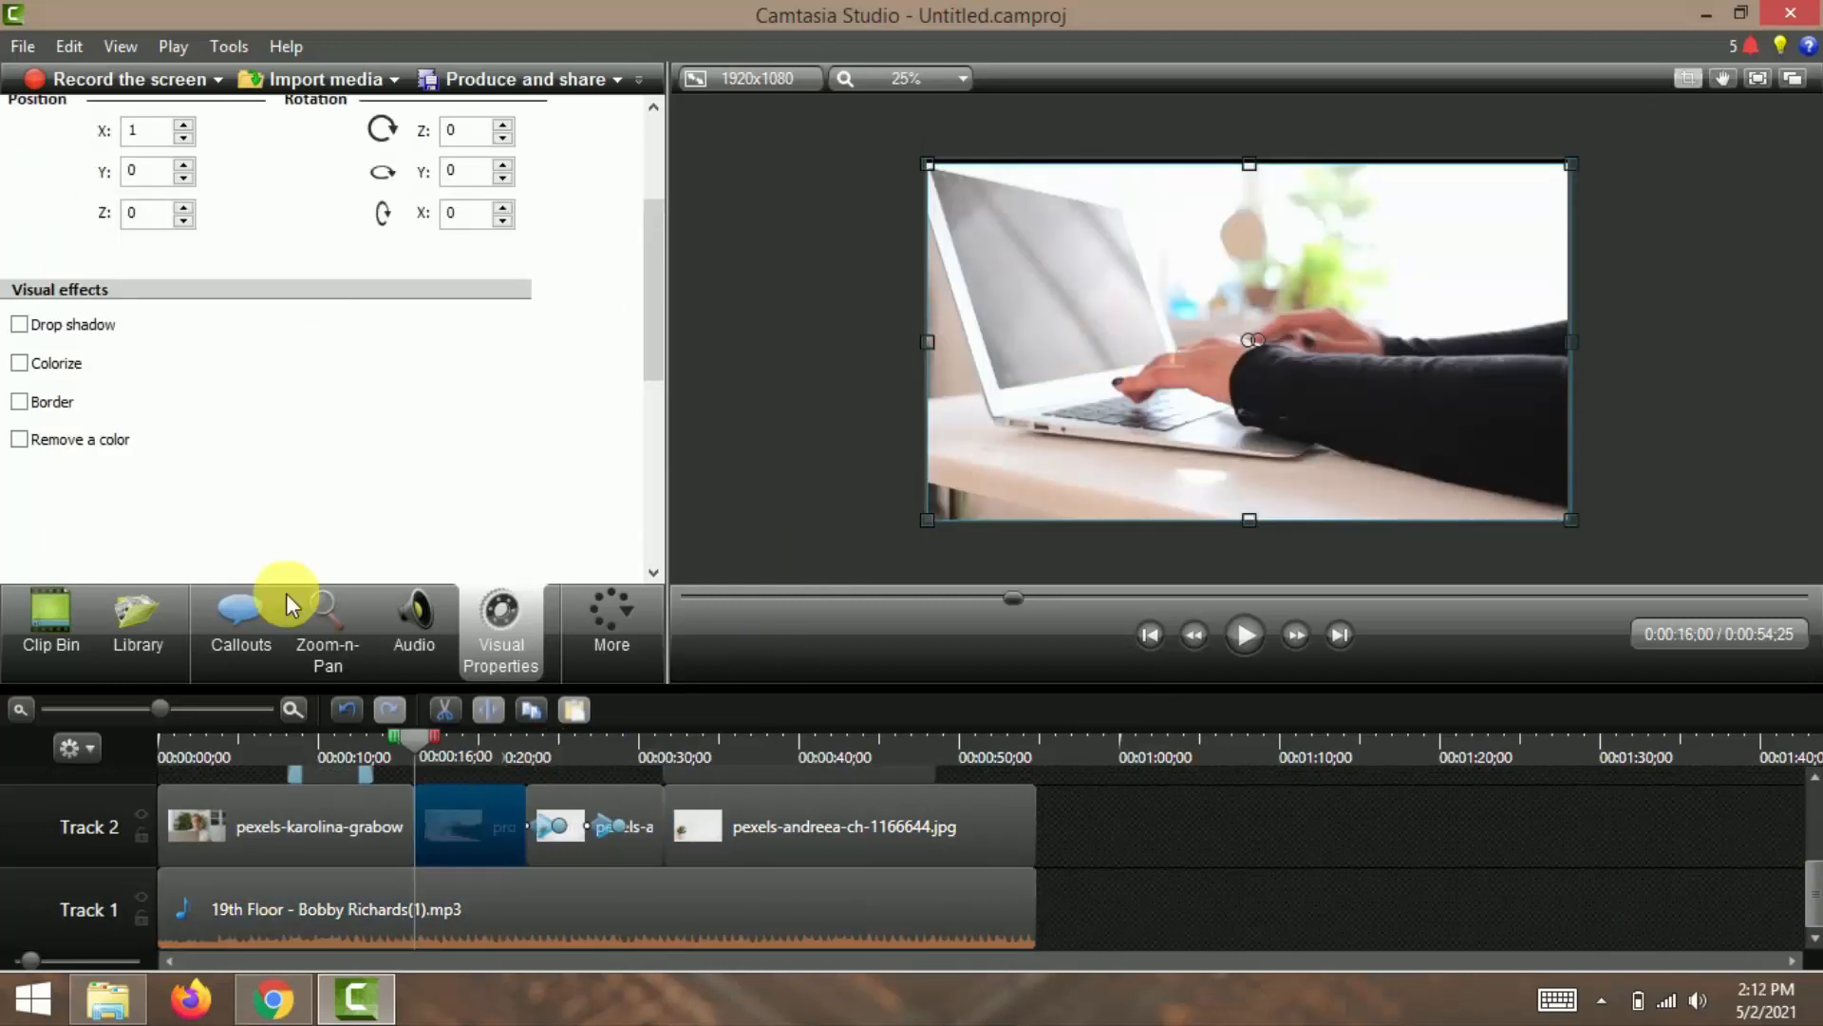
# Step: Try a red border reduced to thickness 0 and an orange Colorize effect with a lowered amount on the laptop image
pyautogui.click(33, 401)
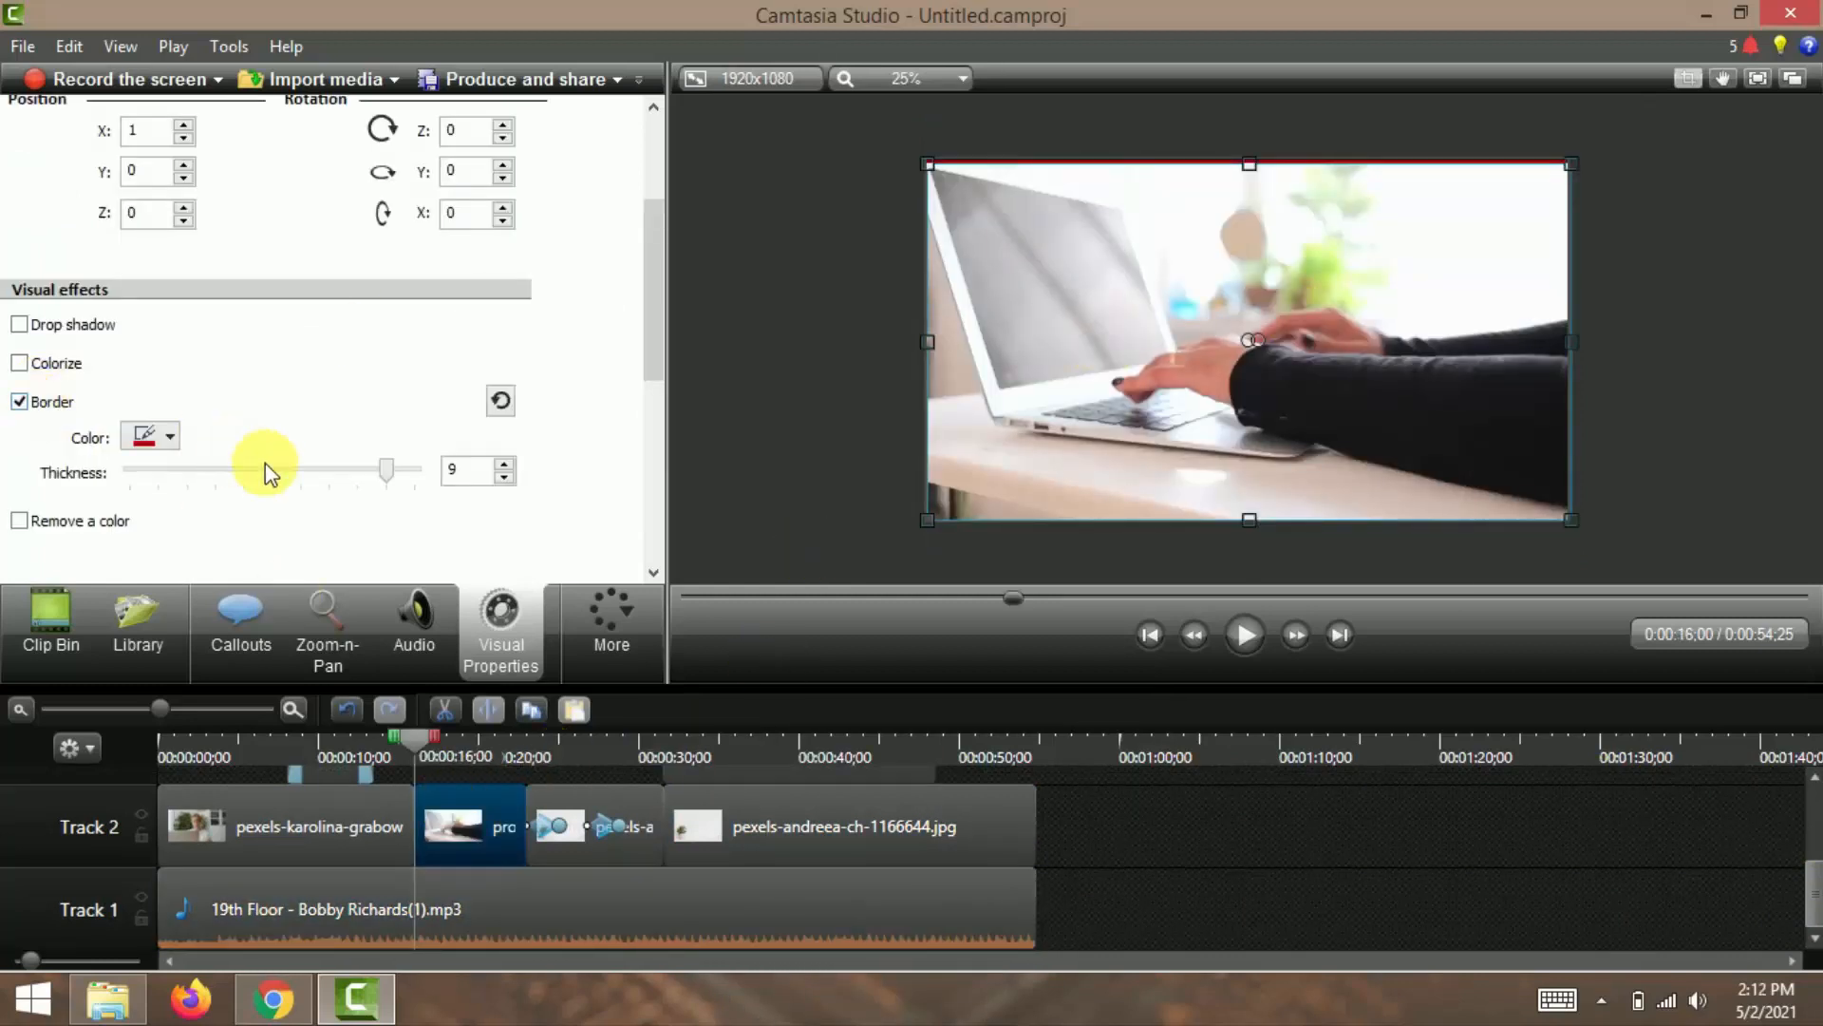
pyautogui.moveTo(332, 470); pyautogui.dragTo(130, 470)
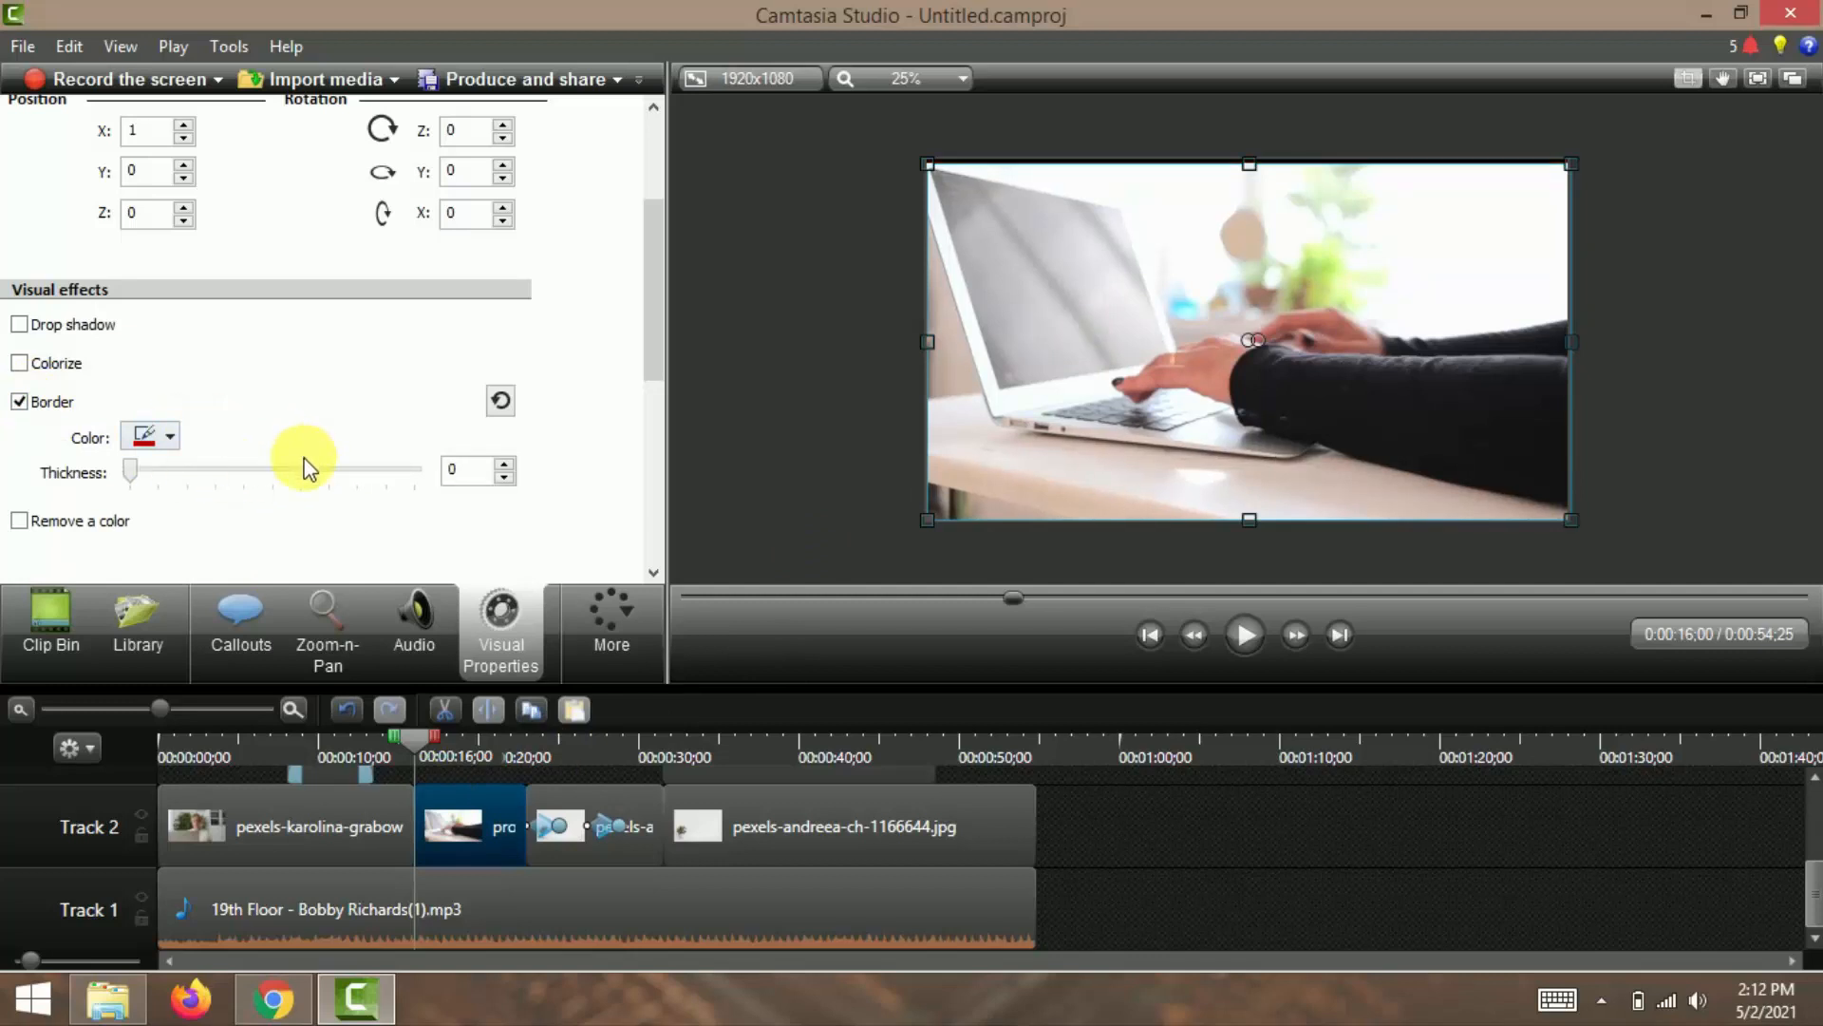
pyautogui.click(72, 370)
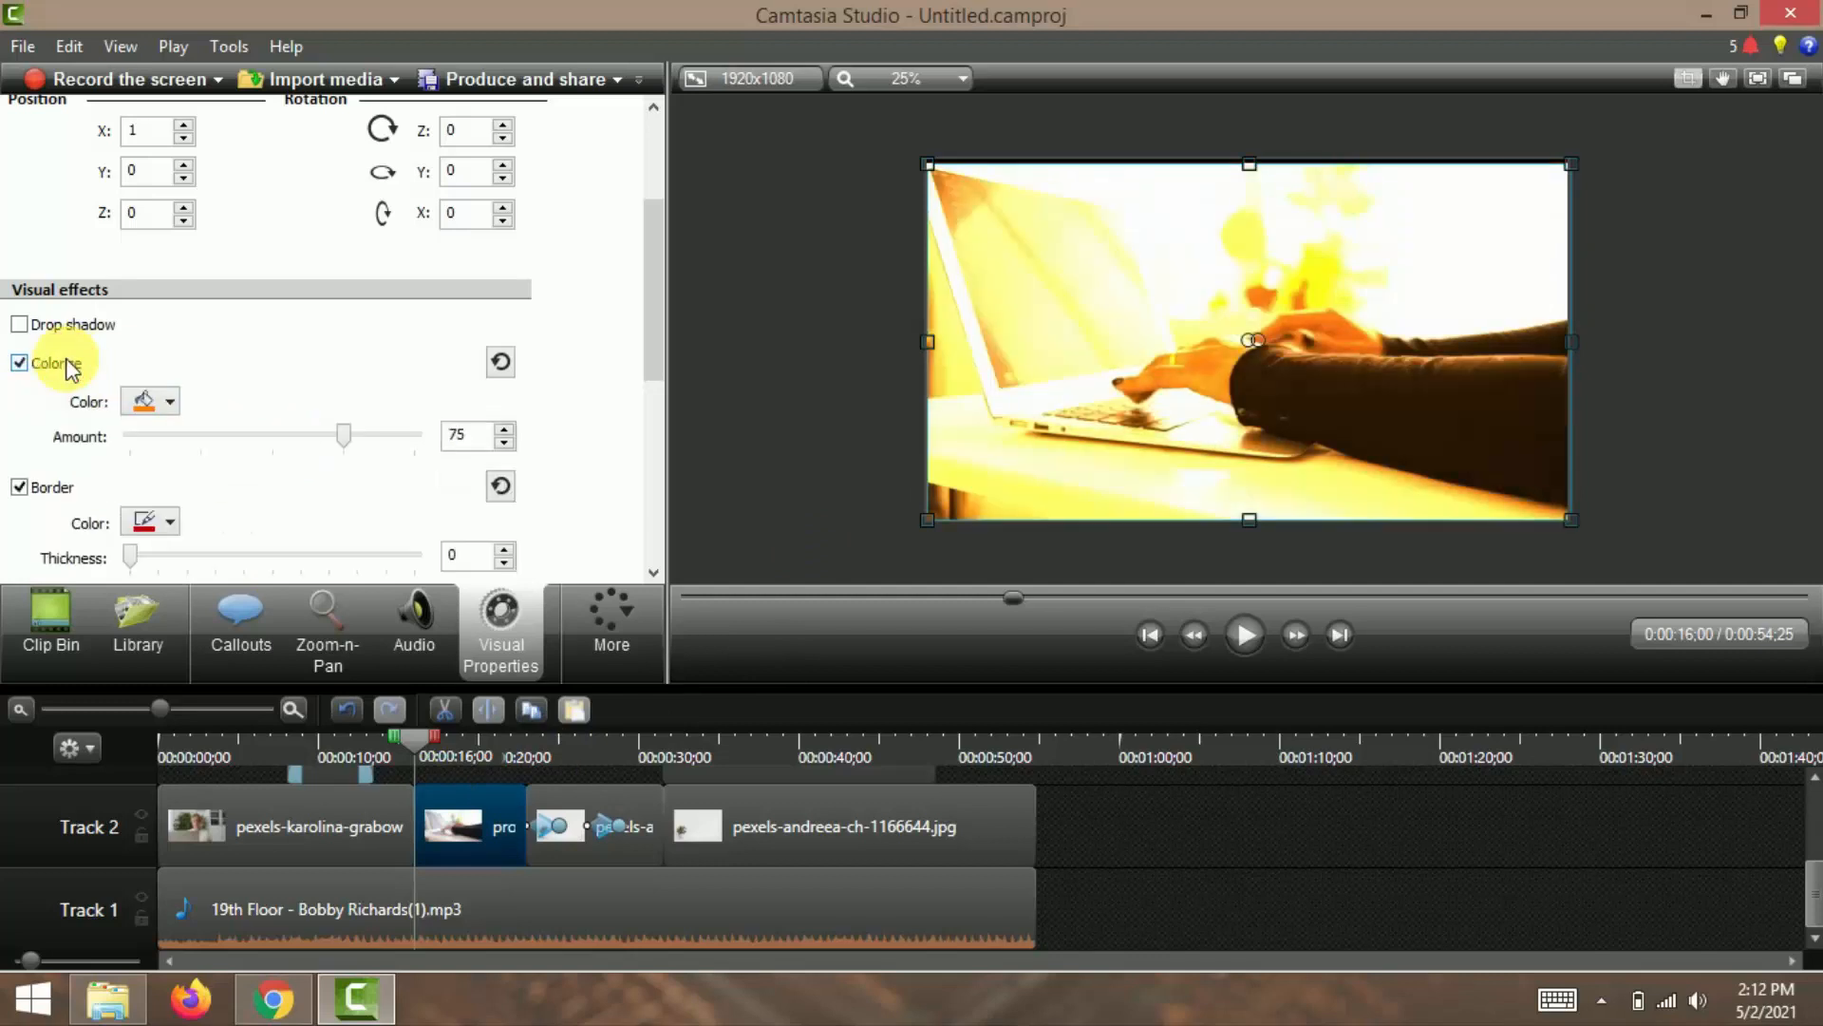
pyautogui.click(277, 434)
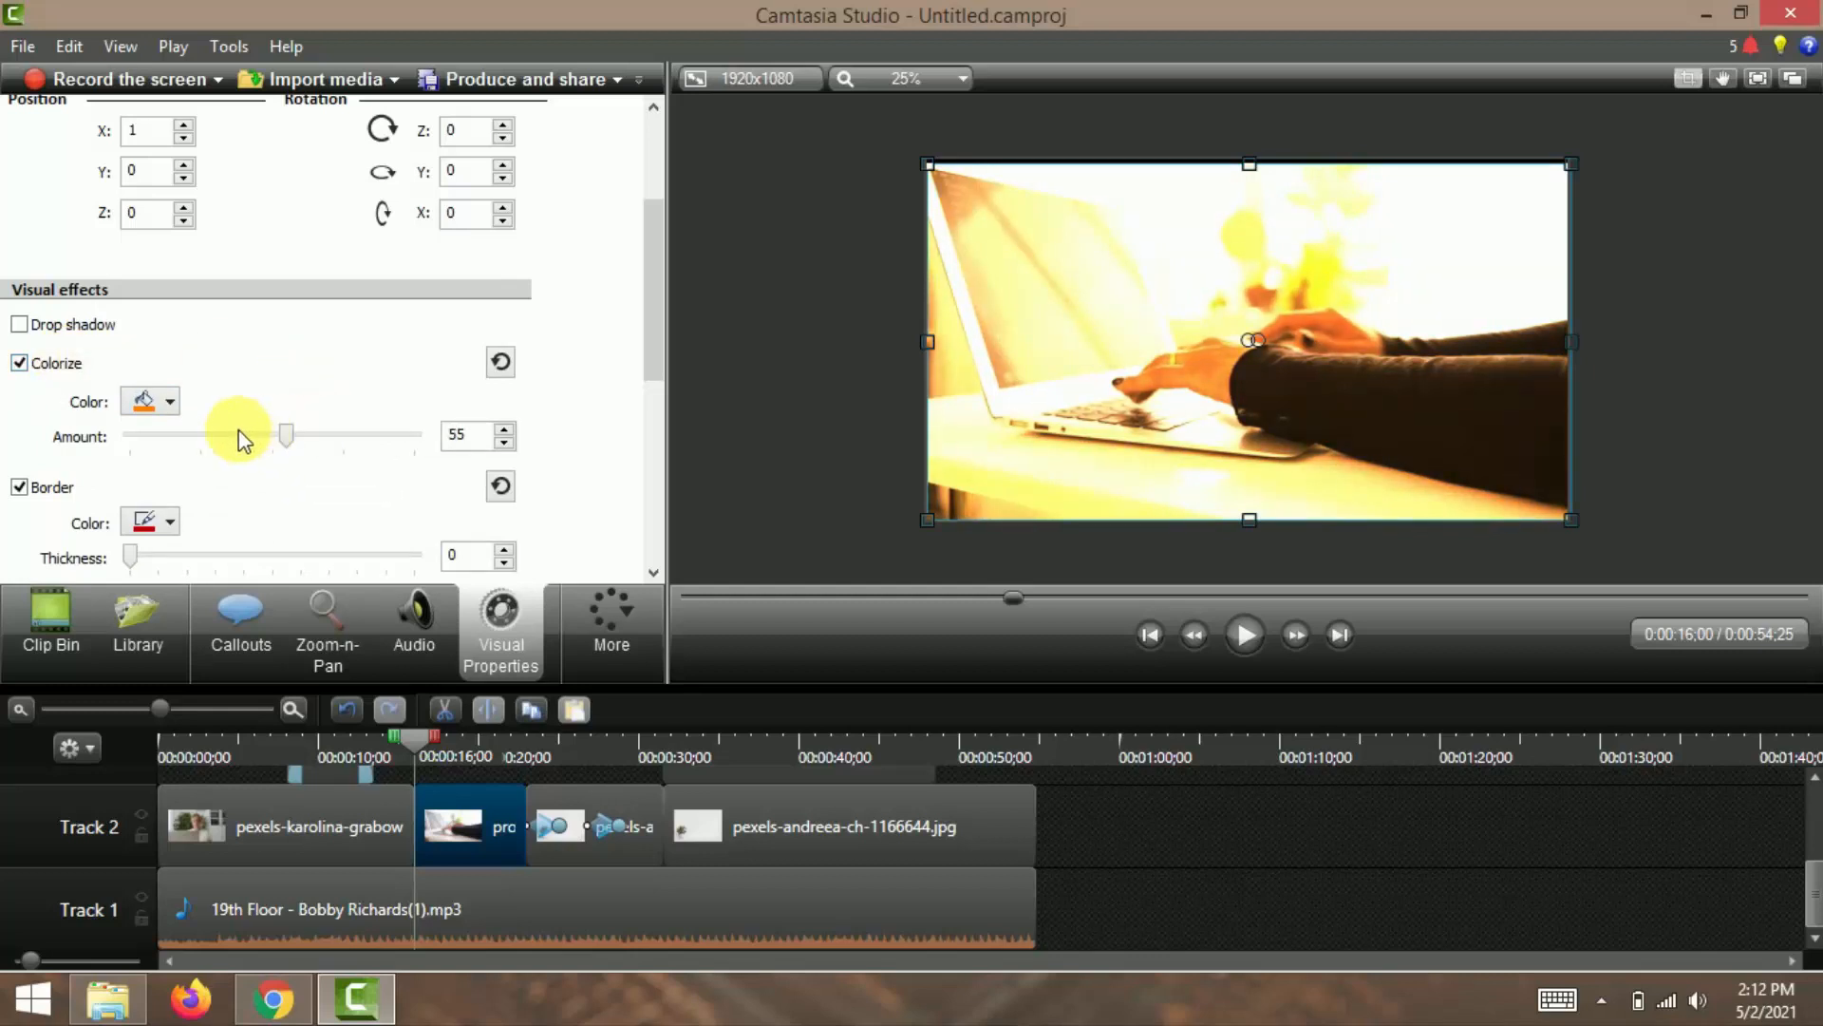
pyautogui.click(211, 430)
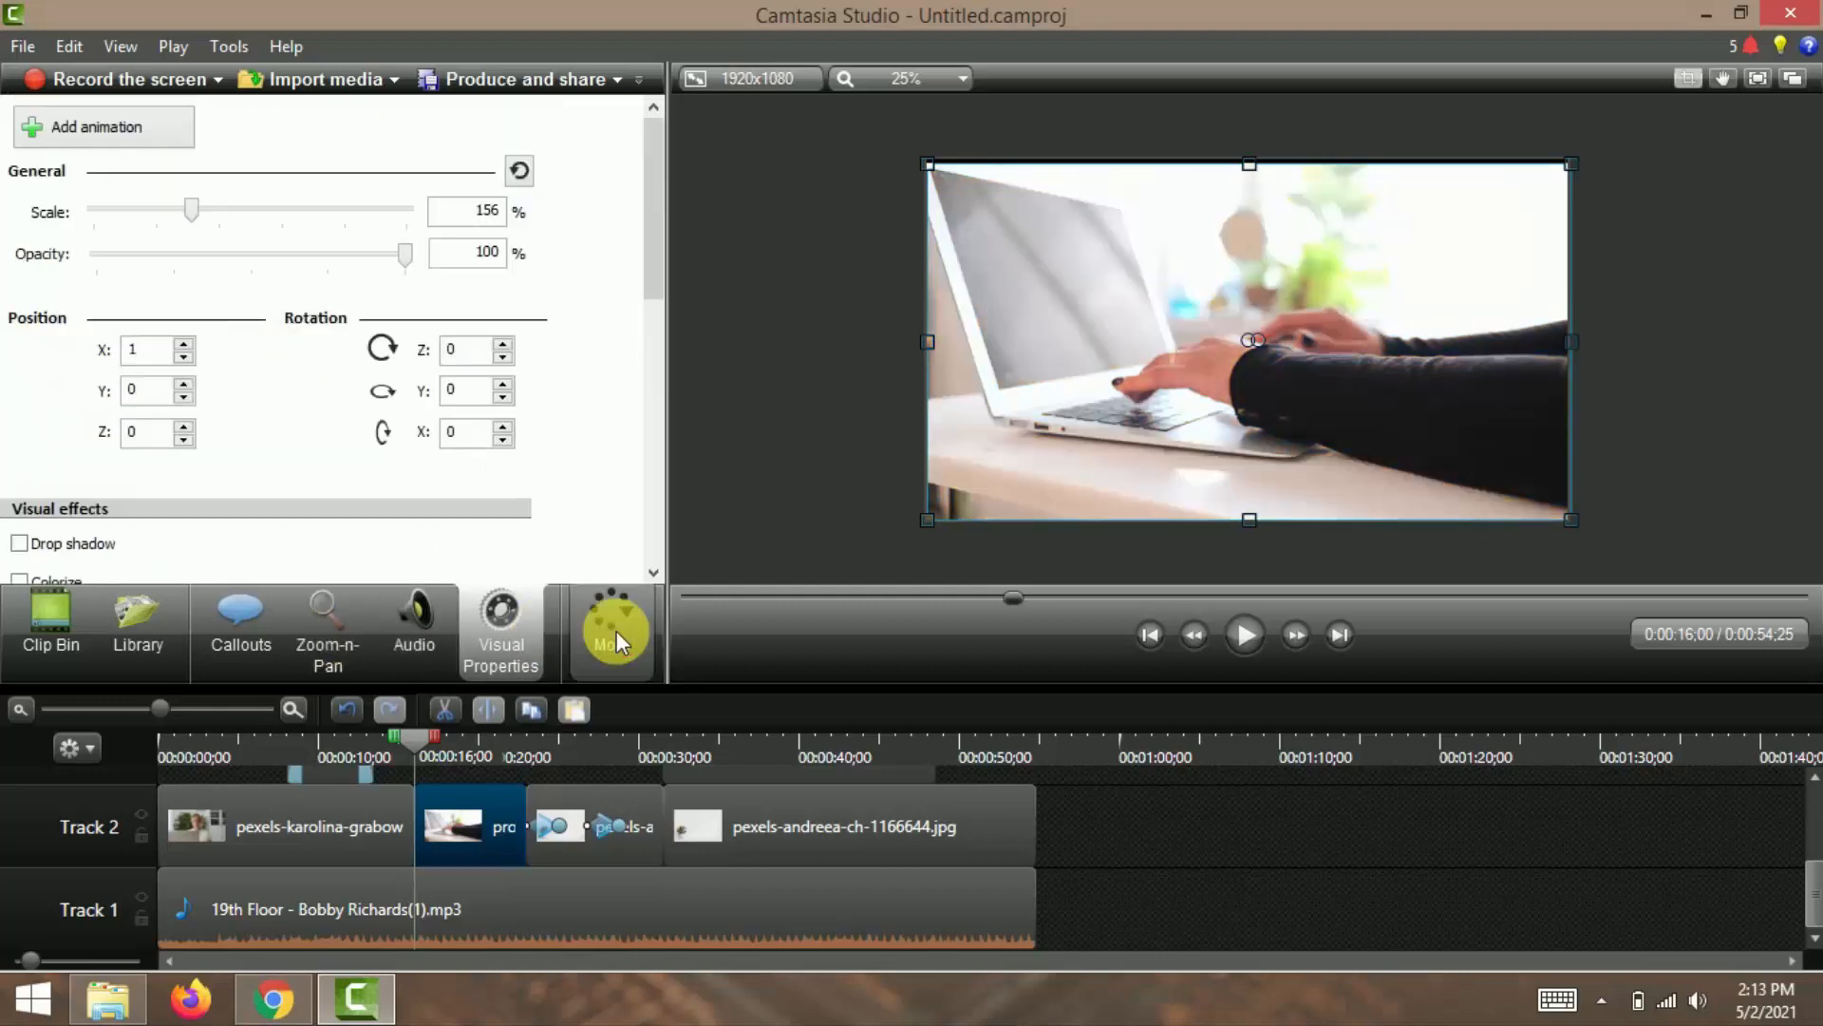
# Step: Look over the Cursor Effects tool and the Captions tool with its font, script and import options
pyautogui.click(617, 630)
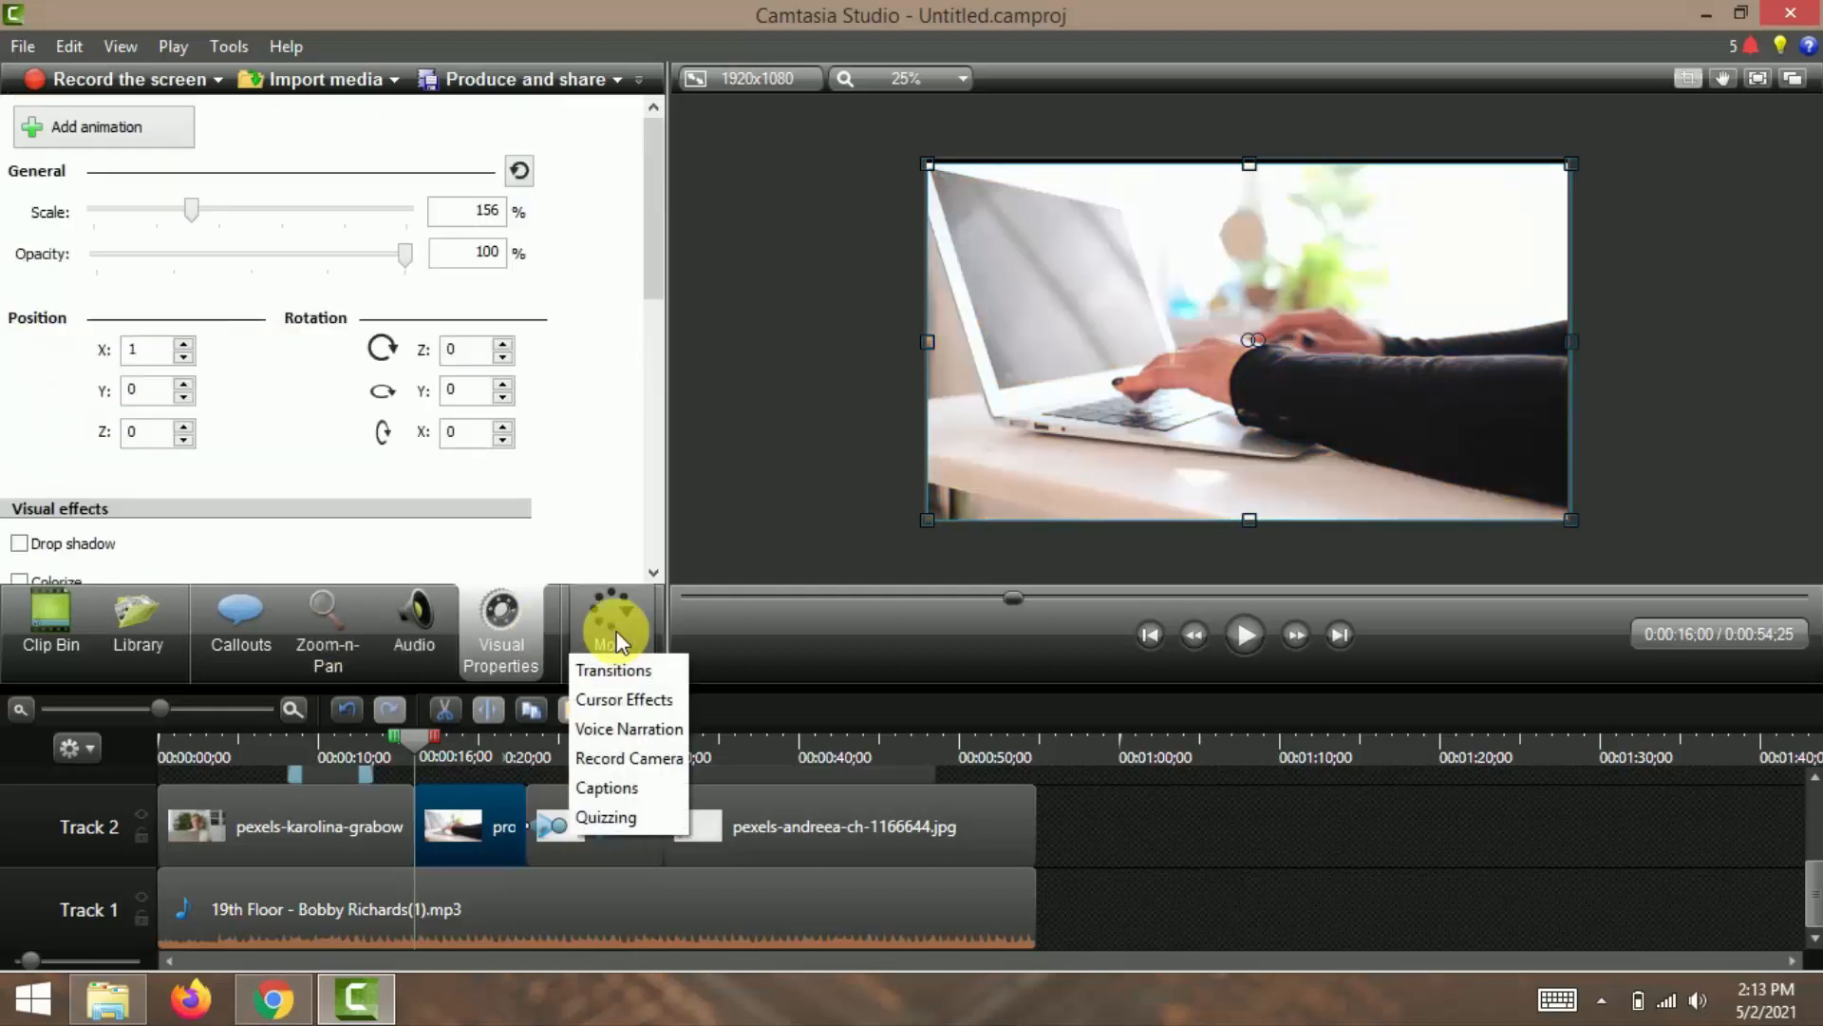
pyautogui.click(643, 712)
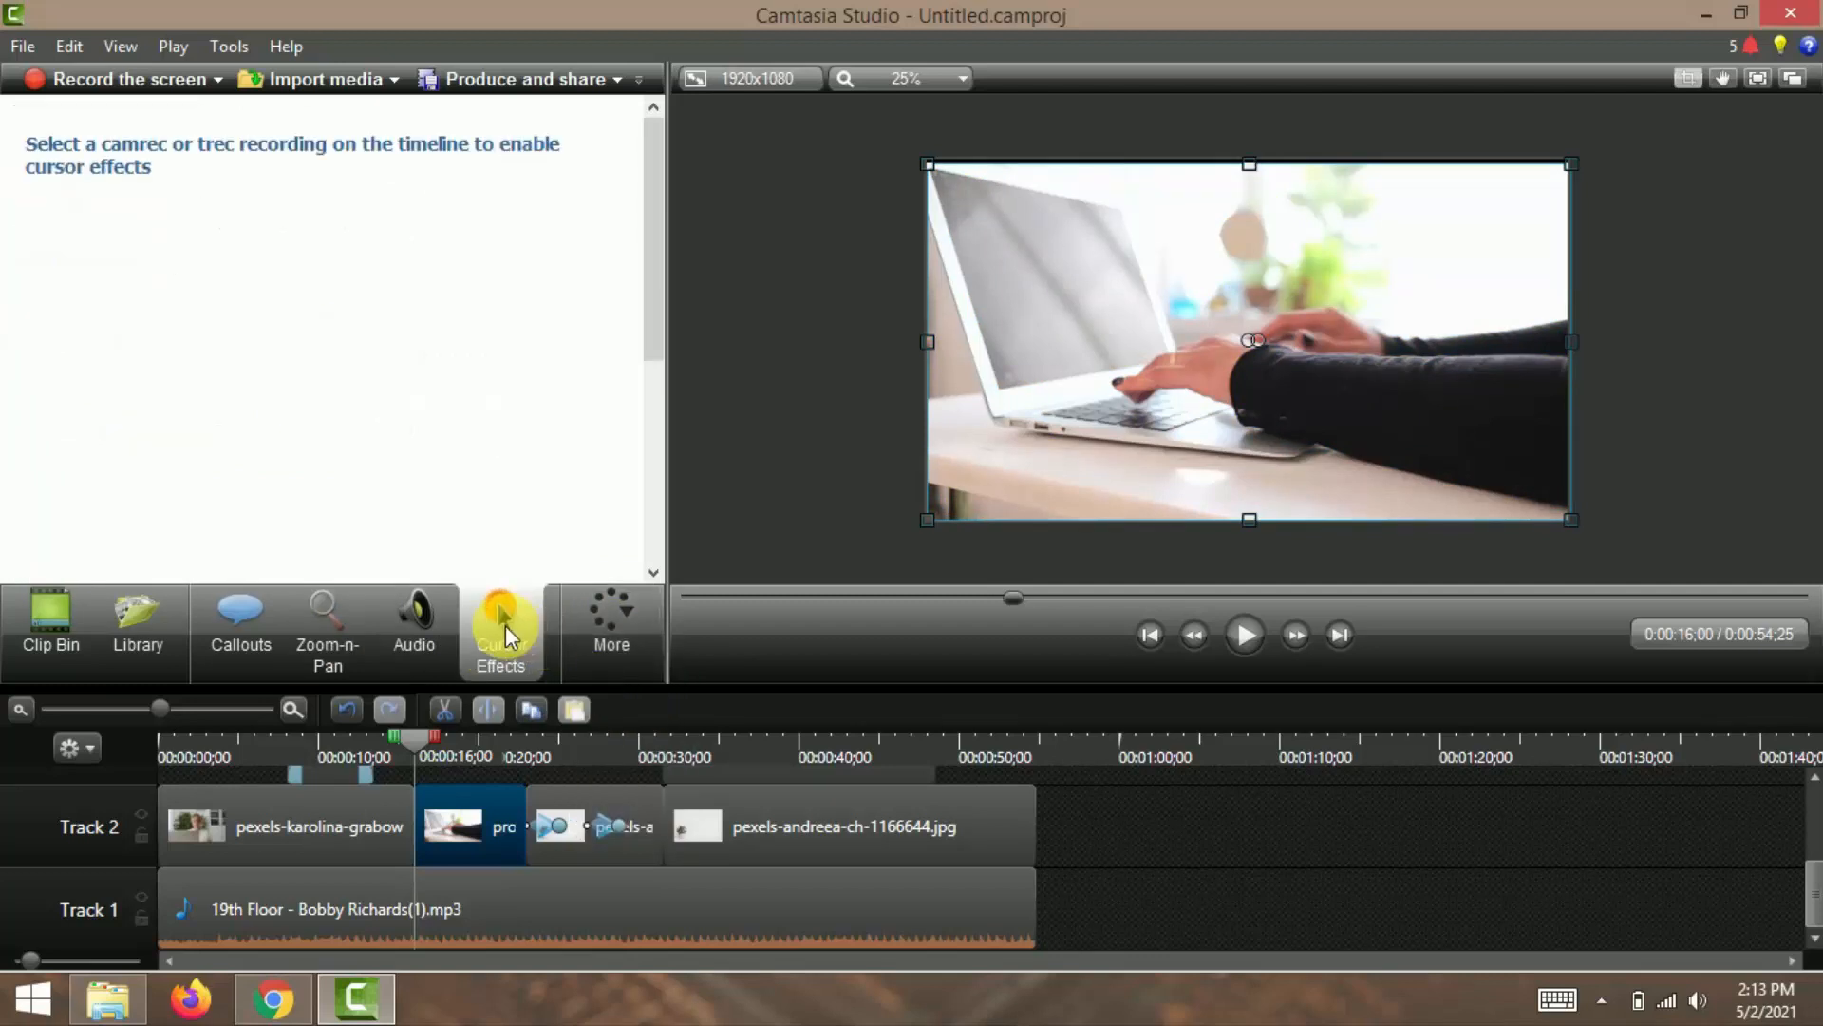
pyautogui.click(608, 617)
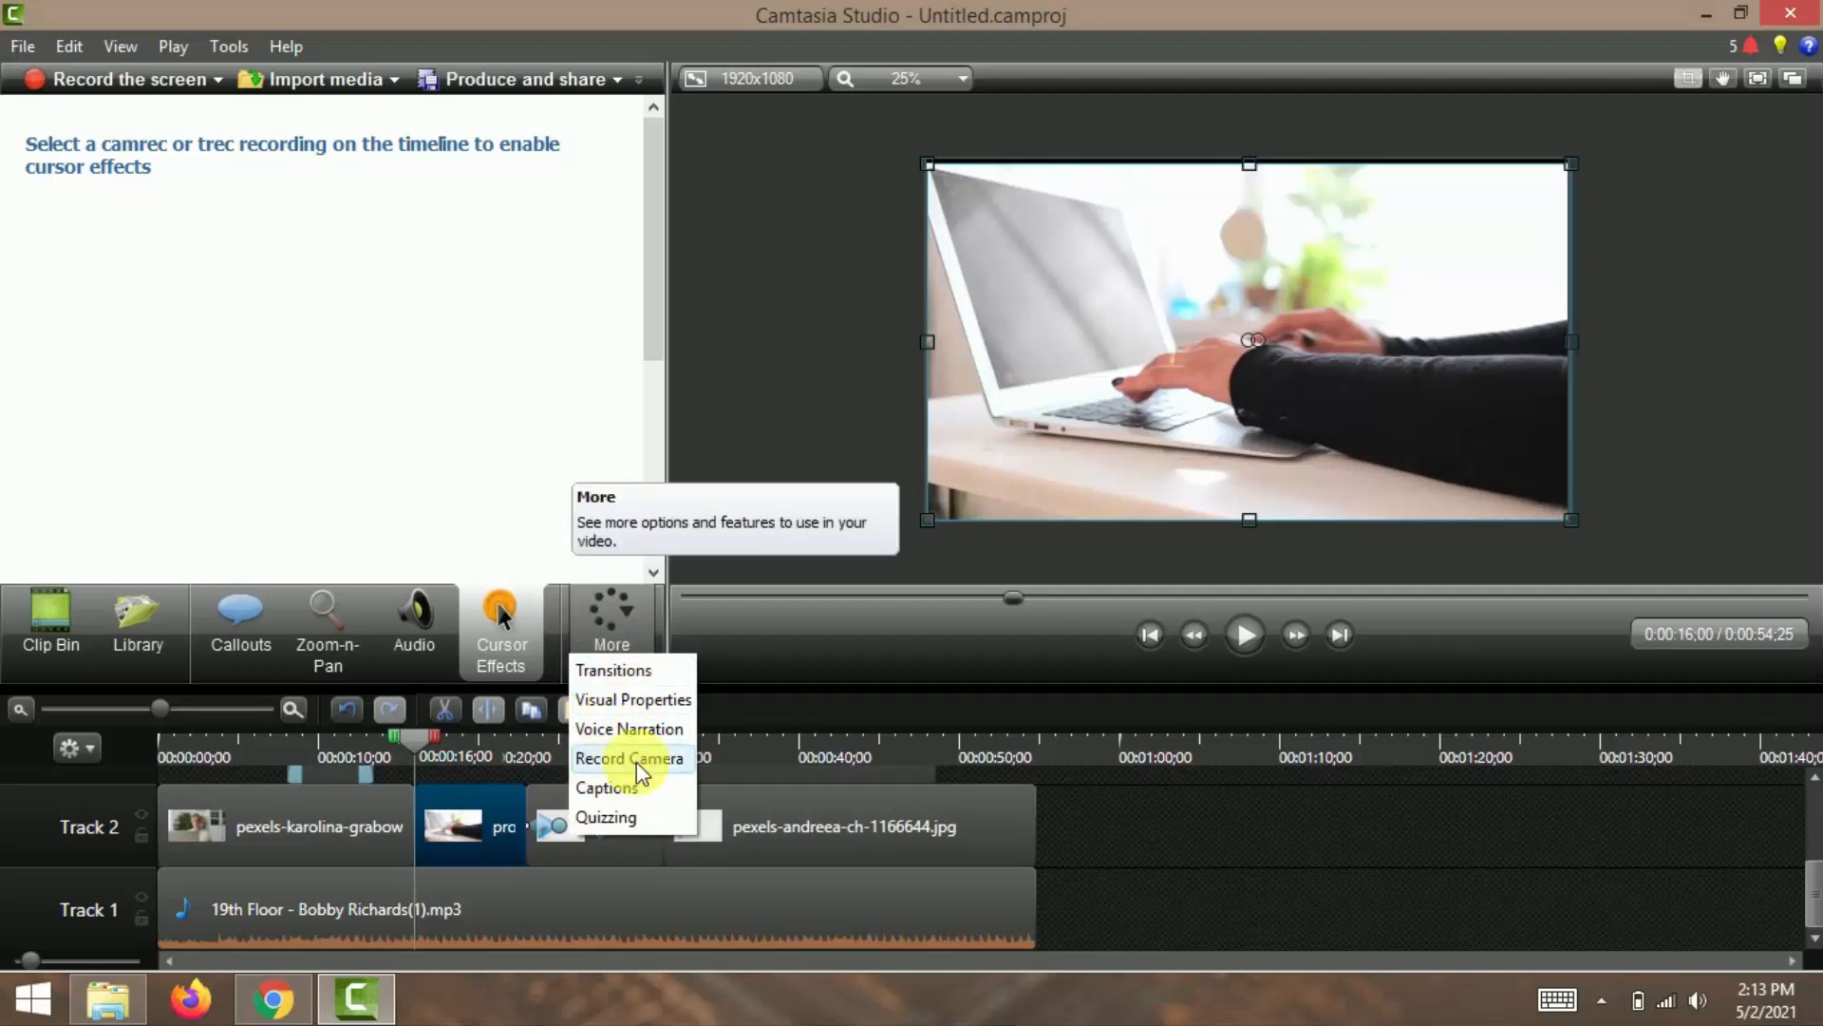
pyautogui.click(624, 796)
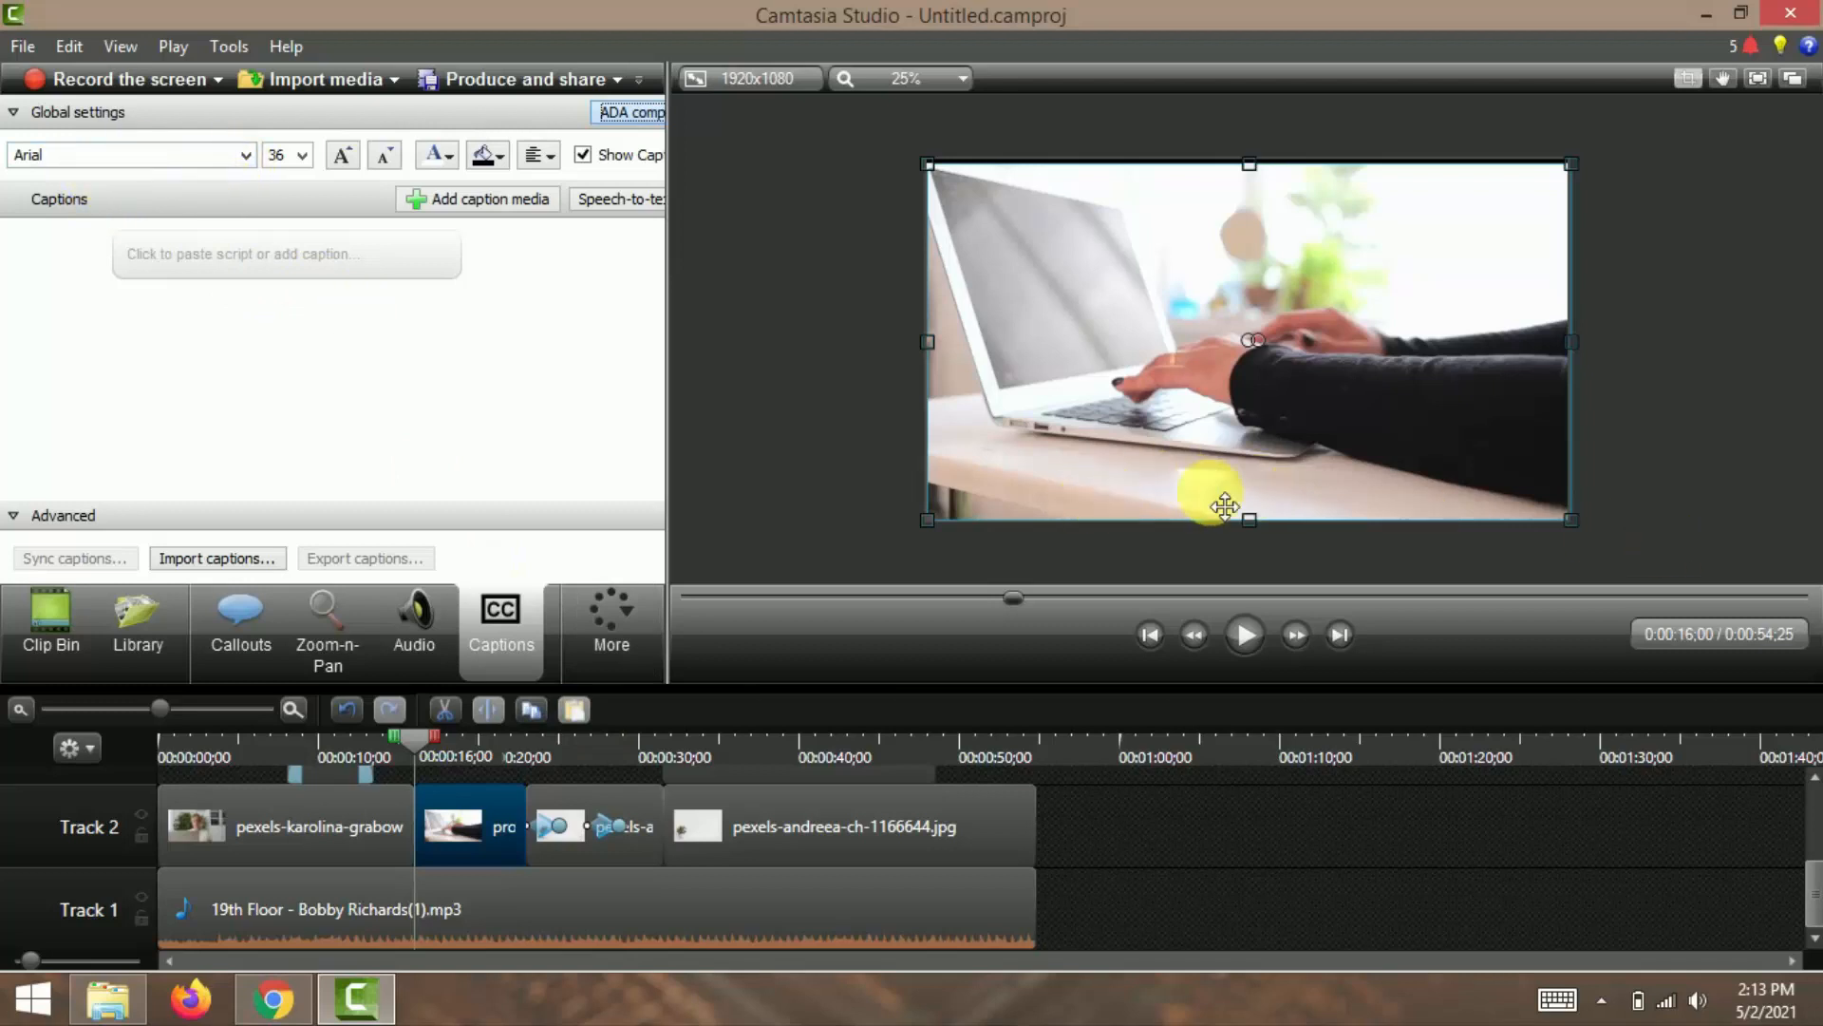
pyautogui.click(630, 614)
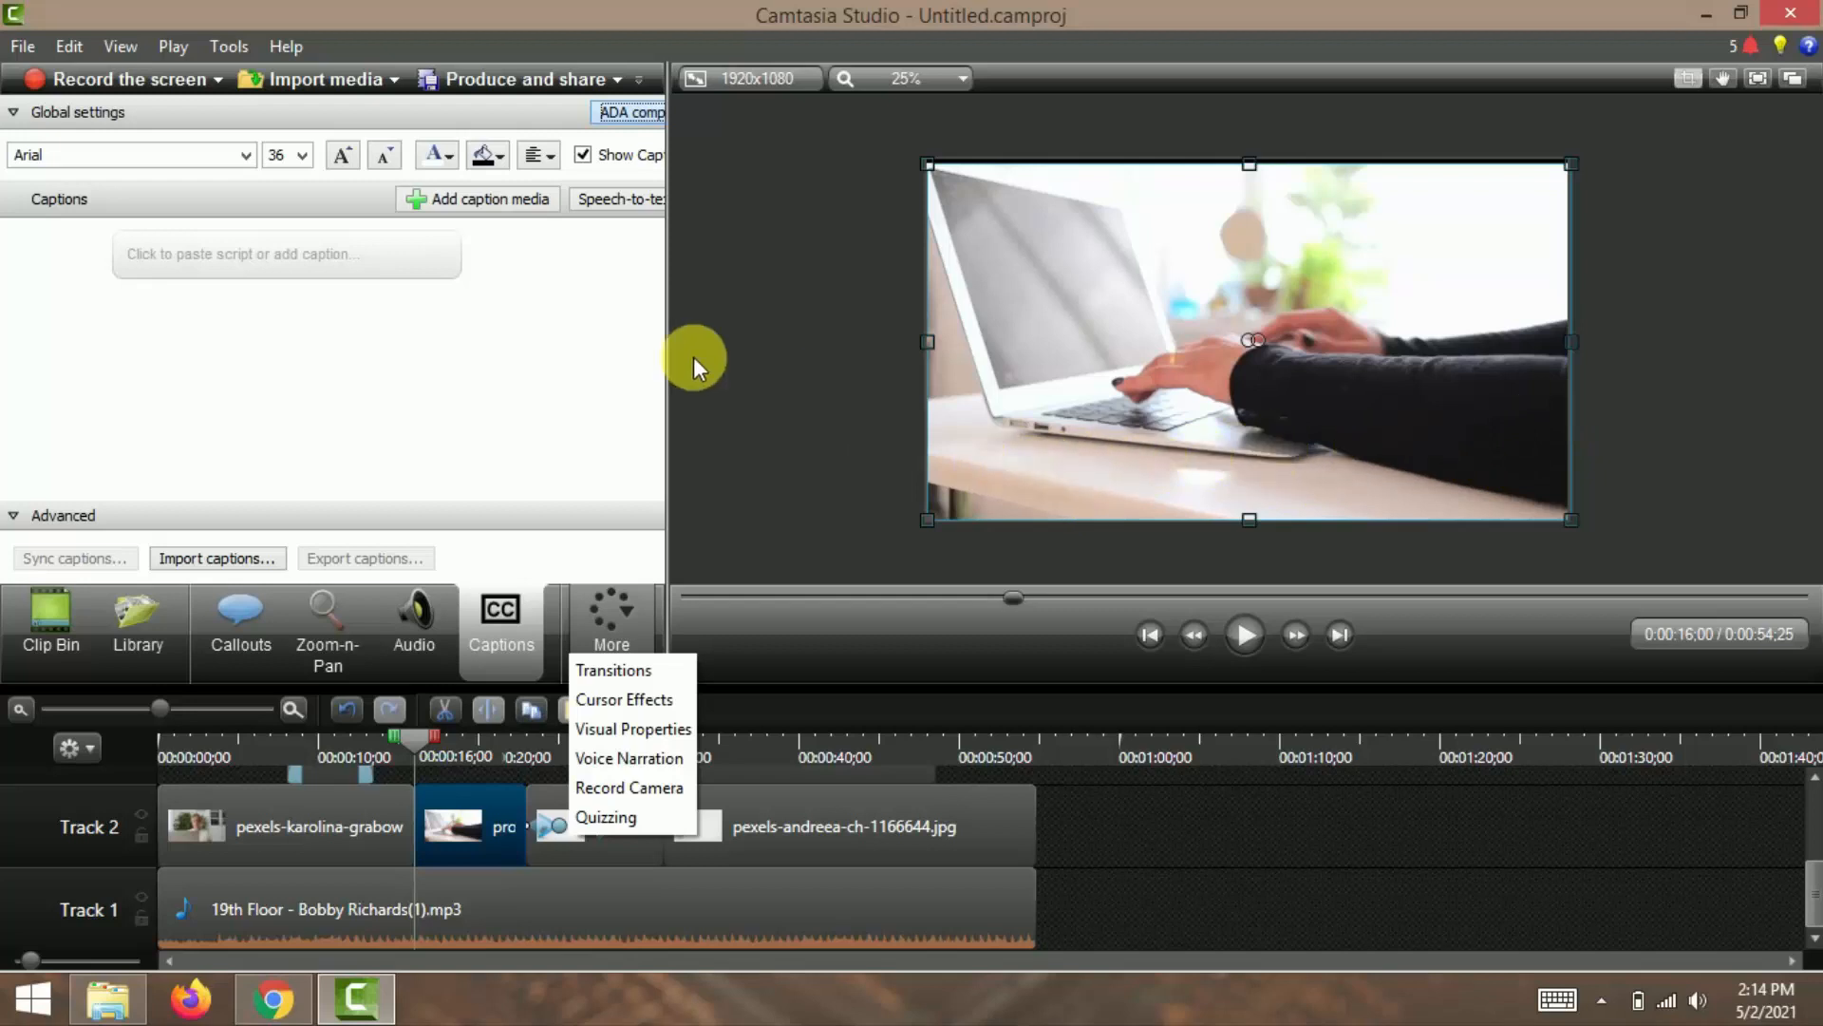
pyautogui.click(427, 322)
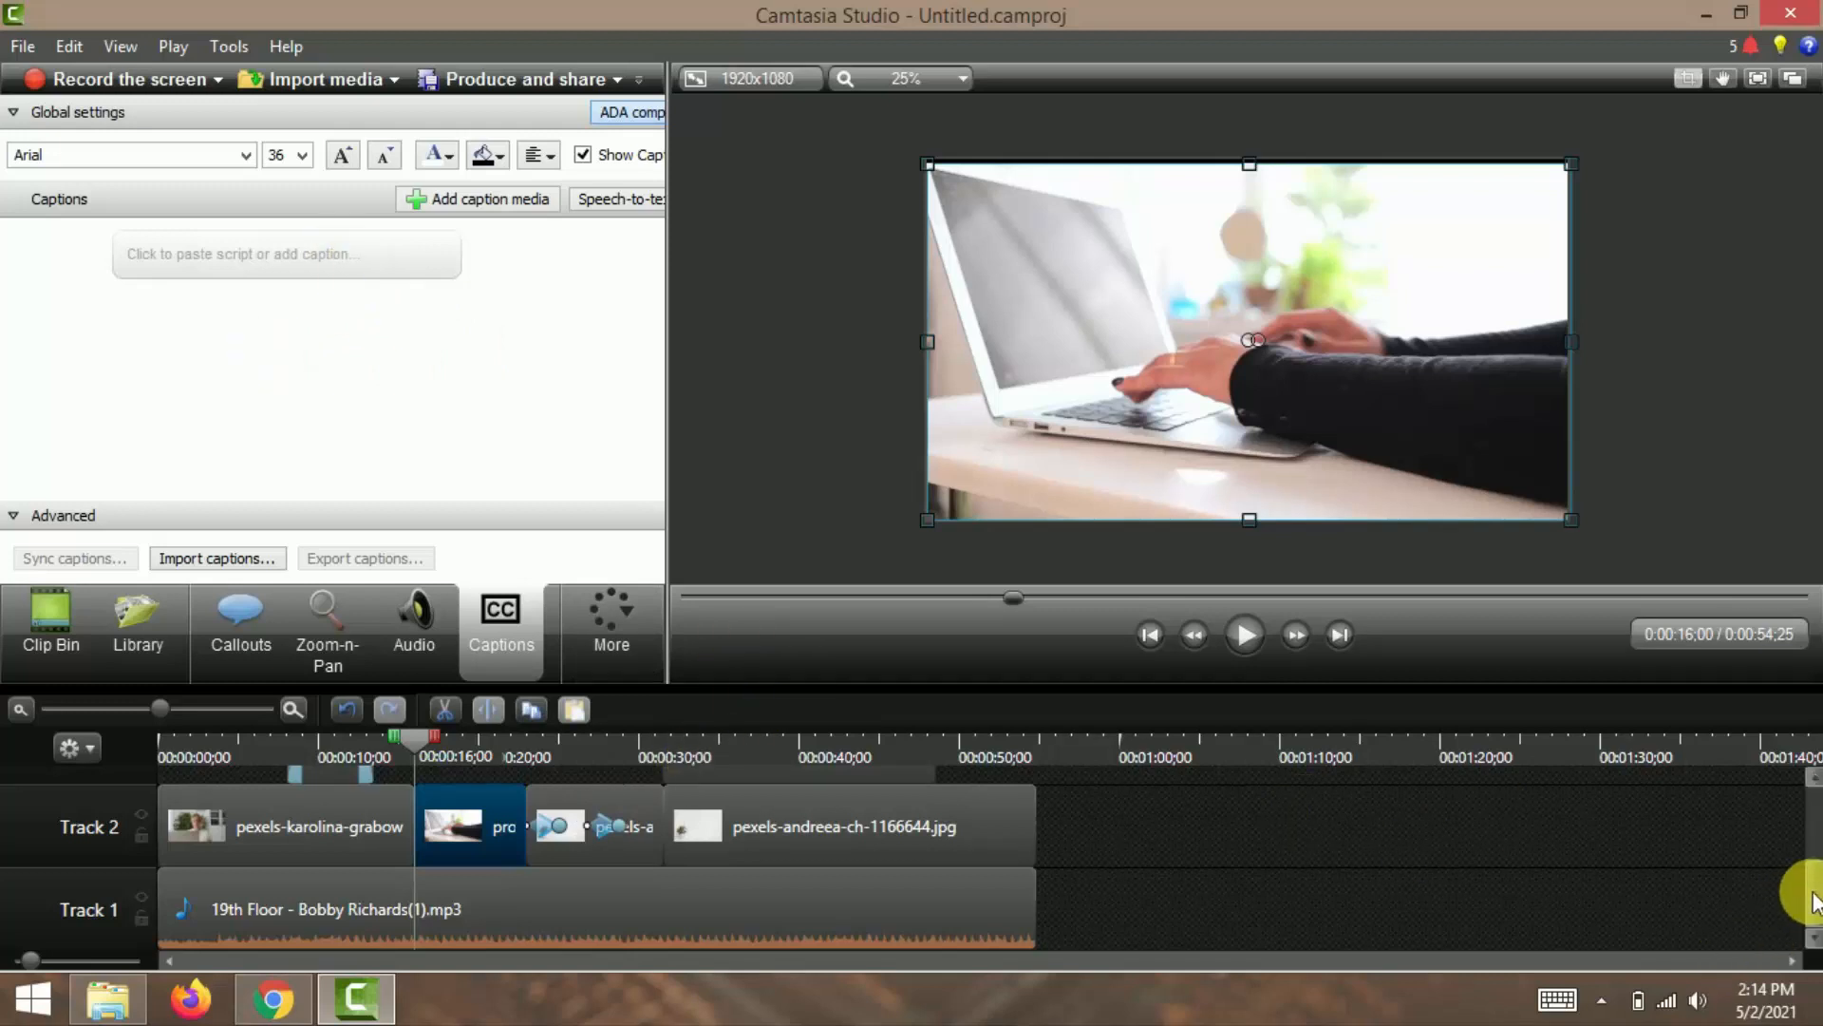
# Step: Preview the Green screen like button library clip and place it on Track 3 at about 0:00:02;22
pyautogui.moveTo(1812, 892); pyautogui.dragTo(1808, 808)
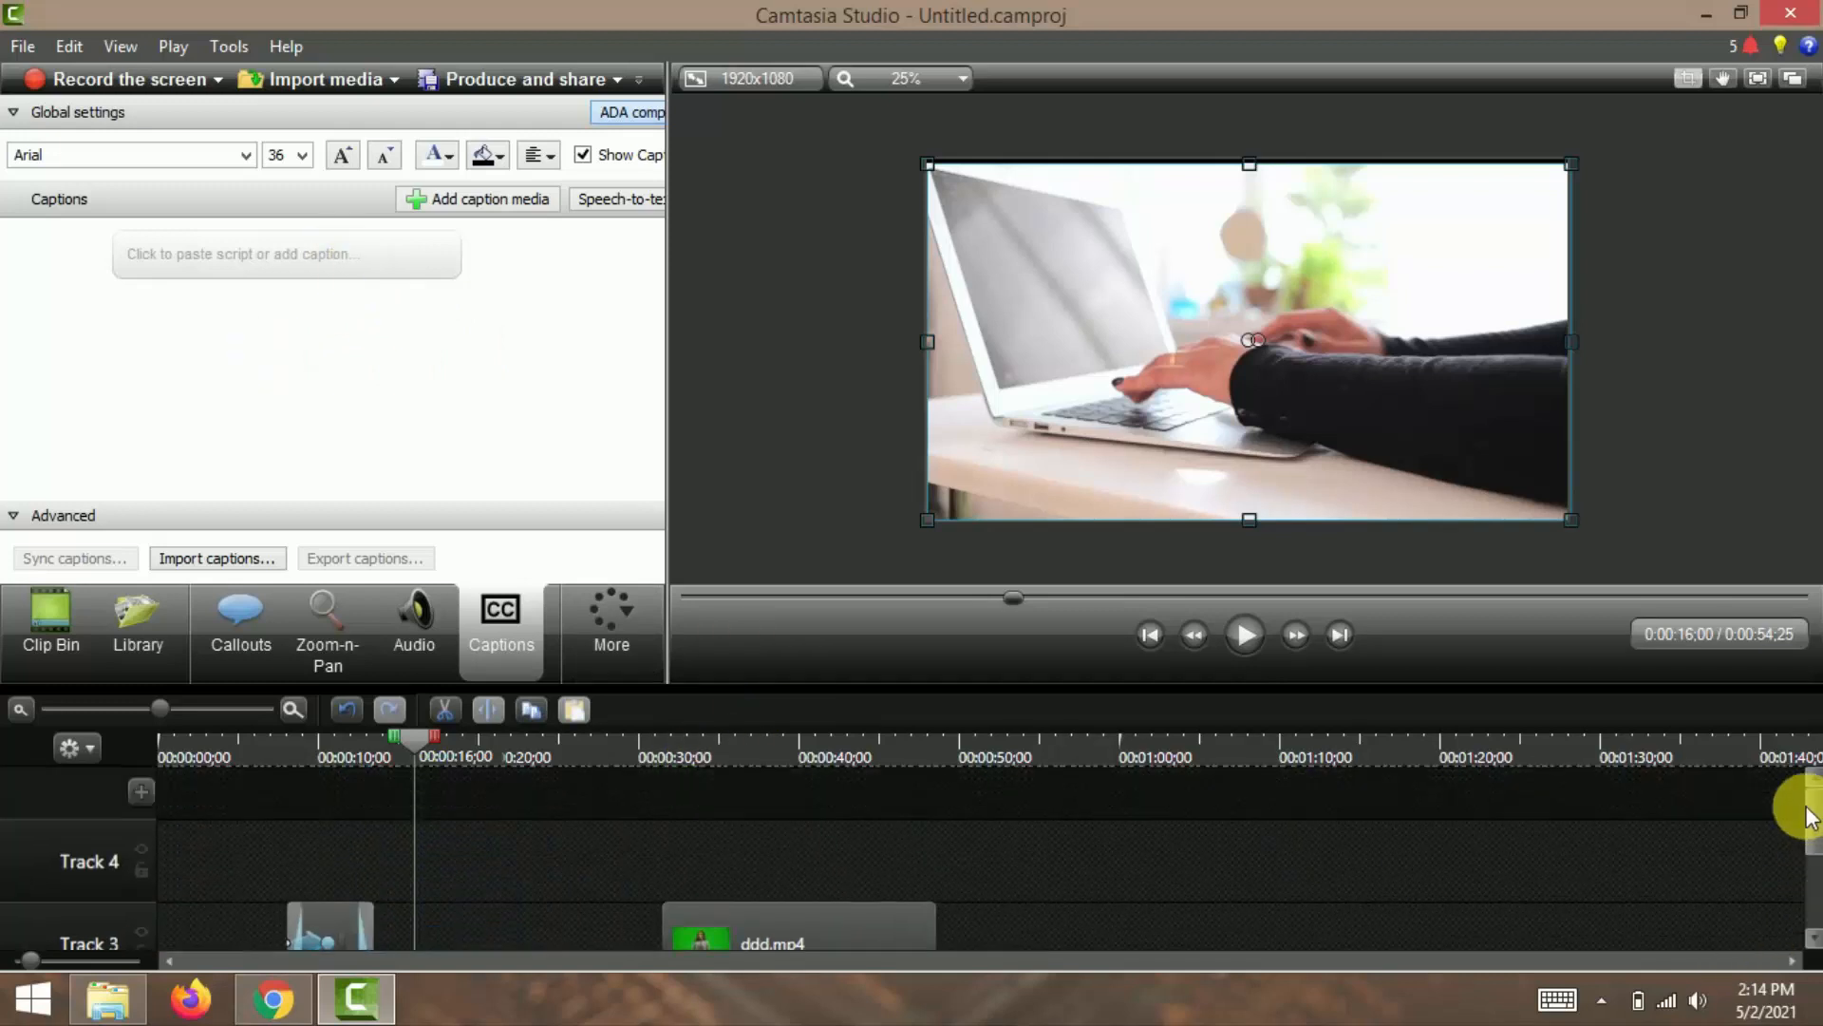
pyautogui.click(419, 895)
pyautogui.click(114, 618)
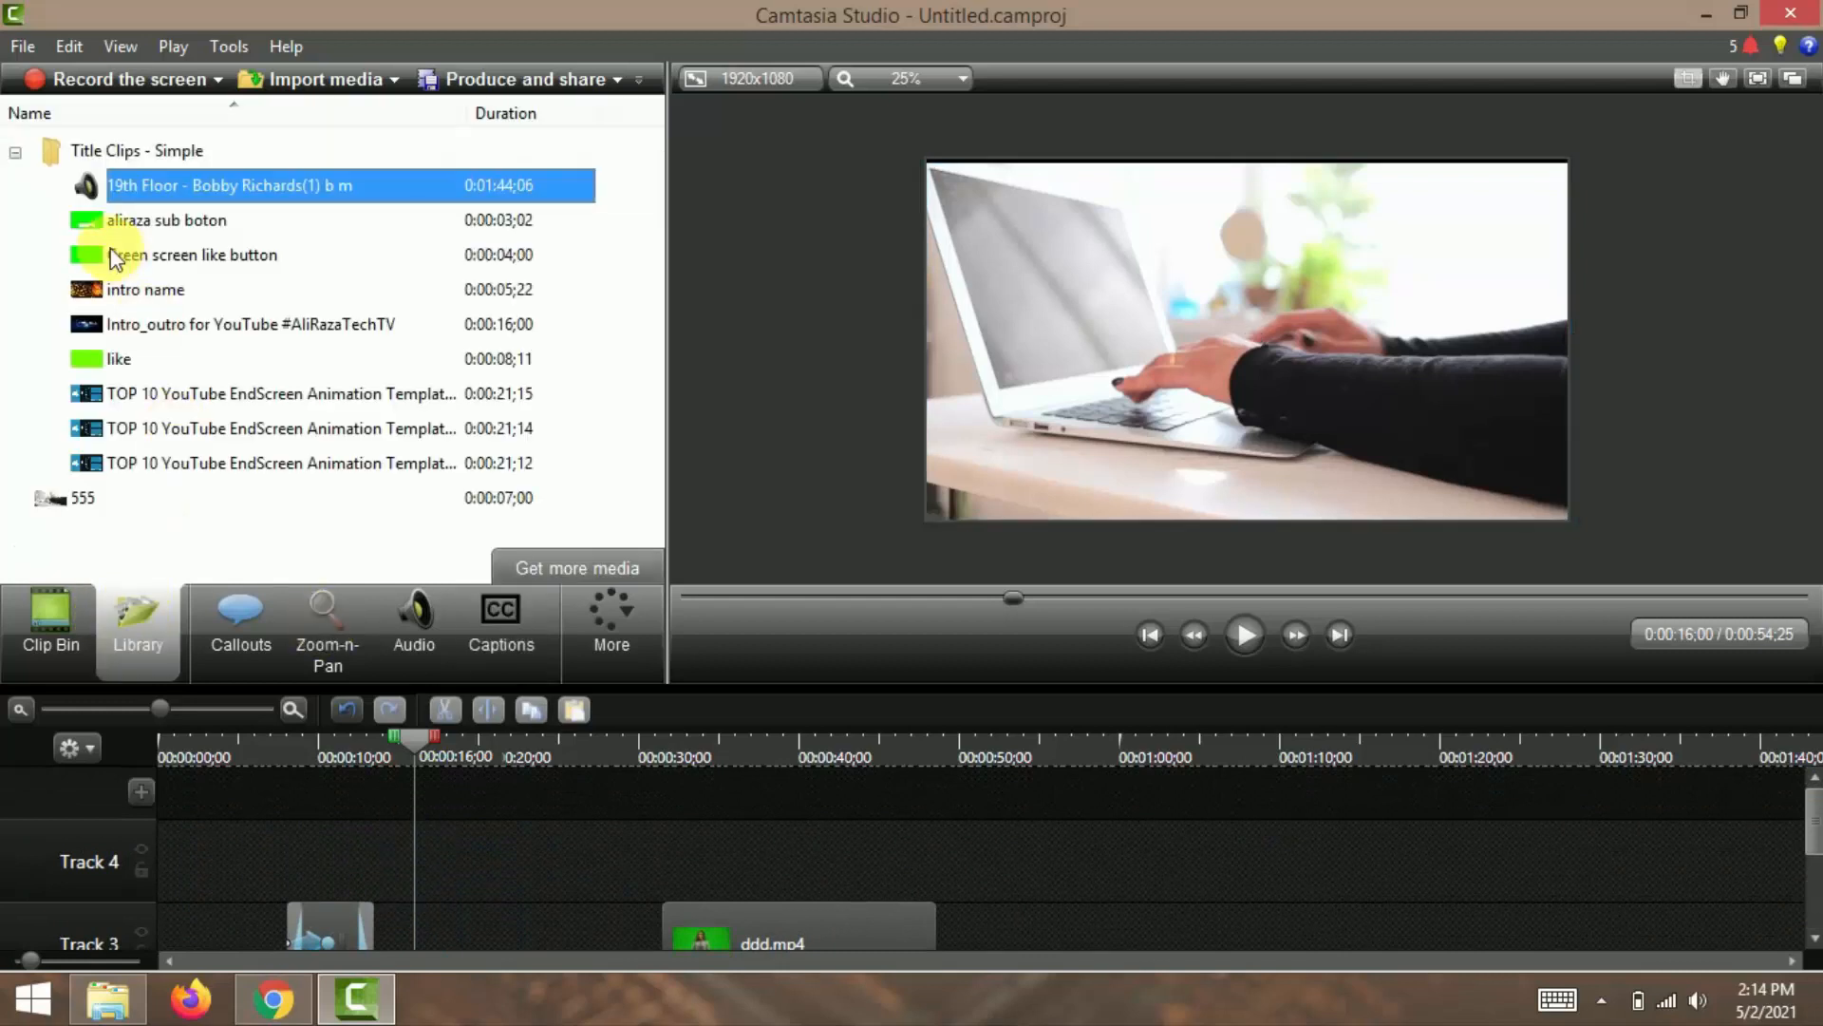
pyautogui.click(118, 220)
pyautogui.click(211, 225)
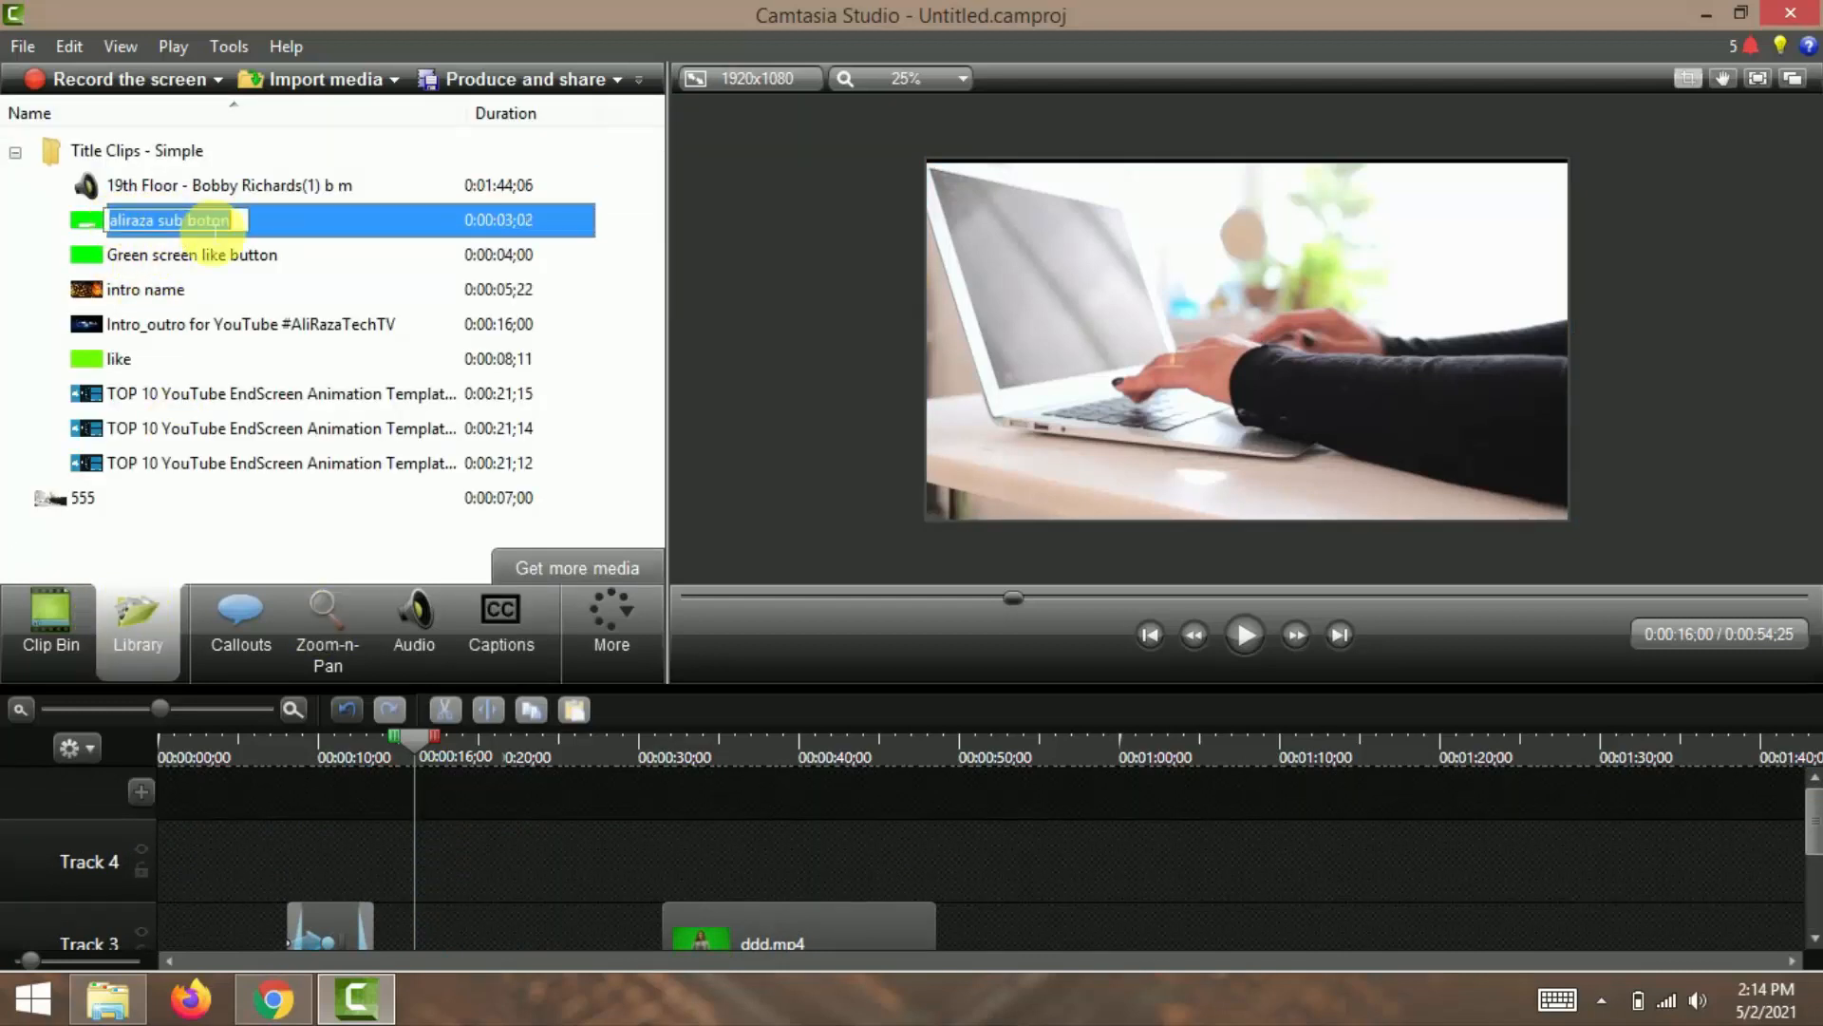
pyautogui.click(210, 256)
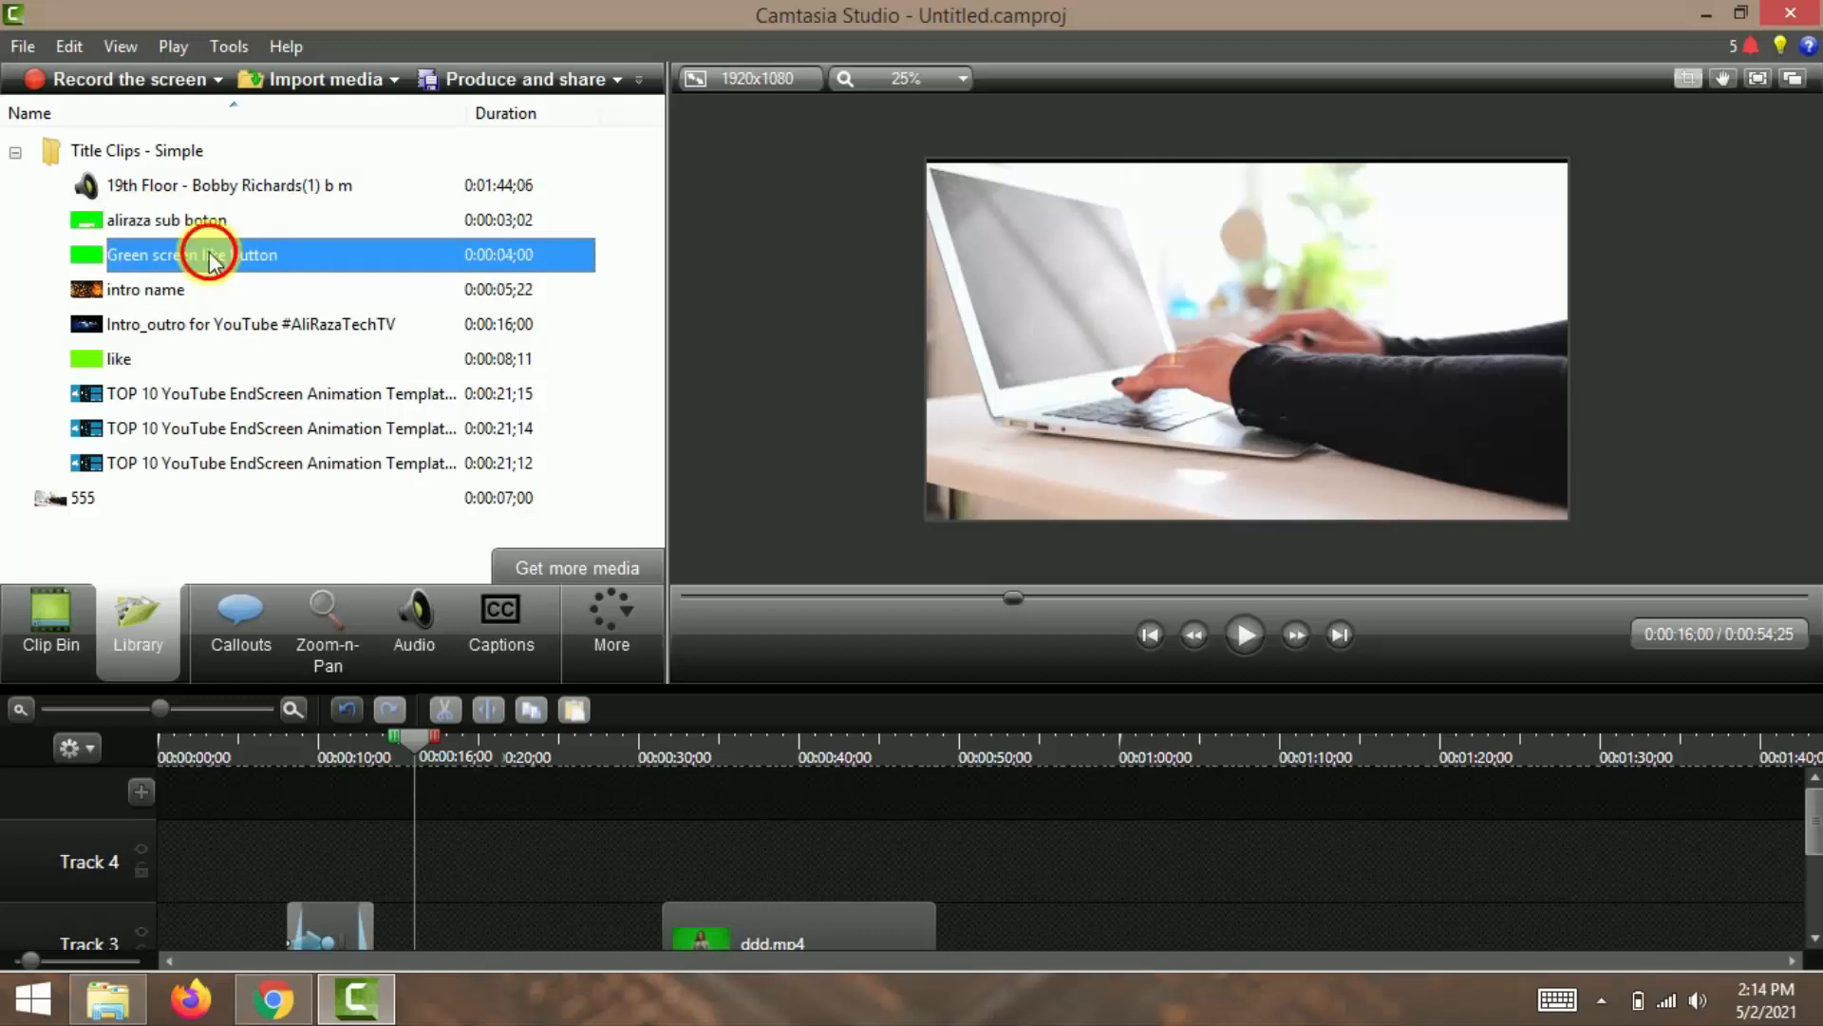
pyautogui.doubleClick(211, 256)
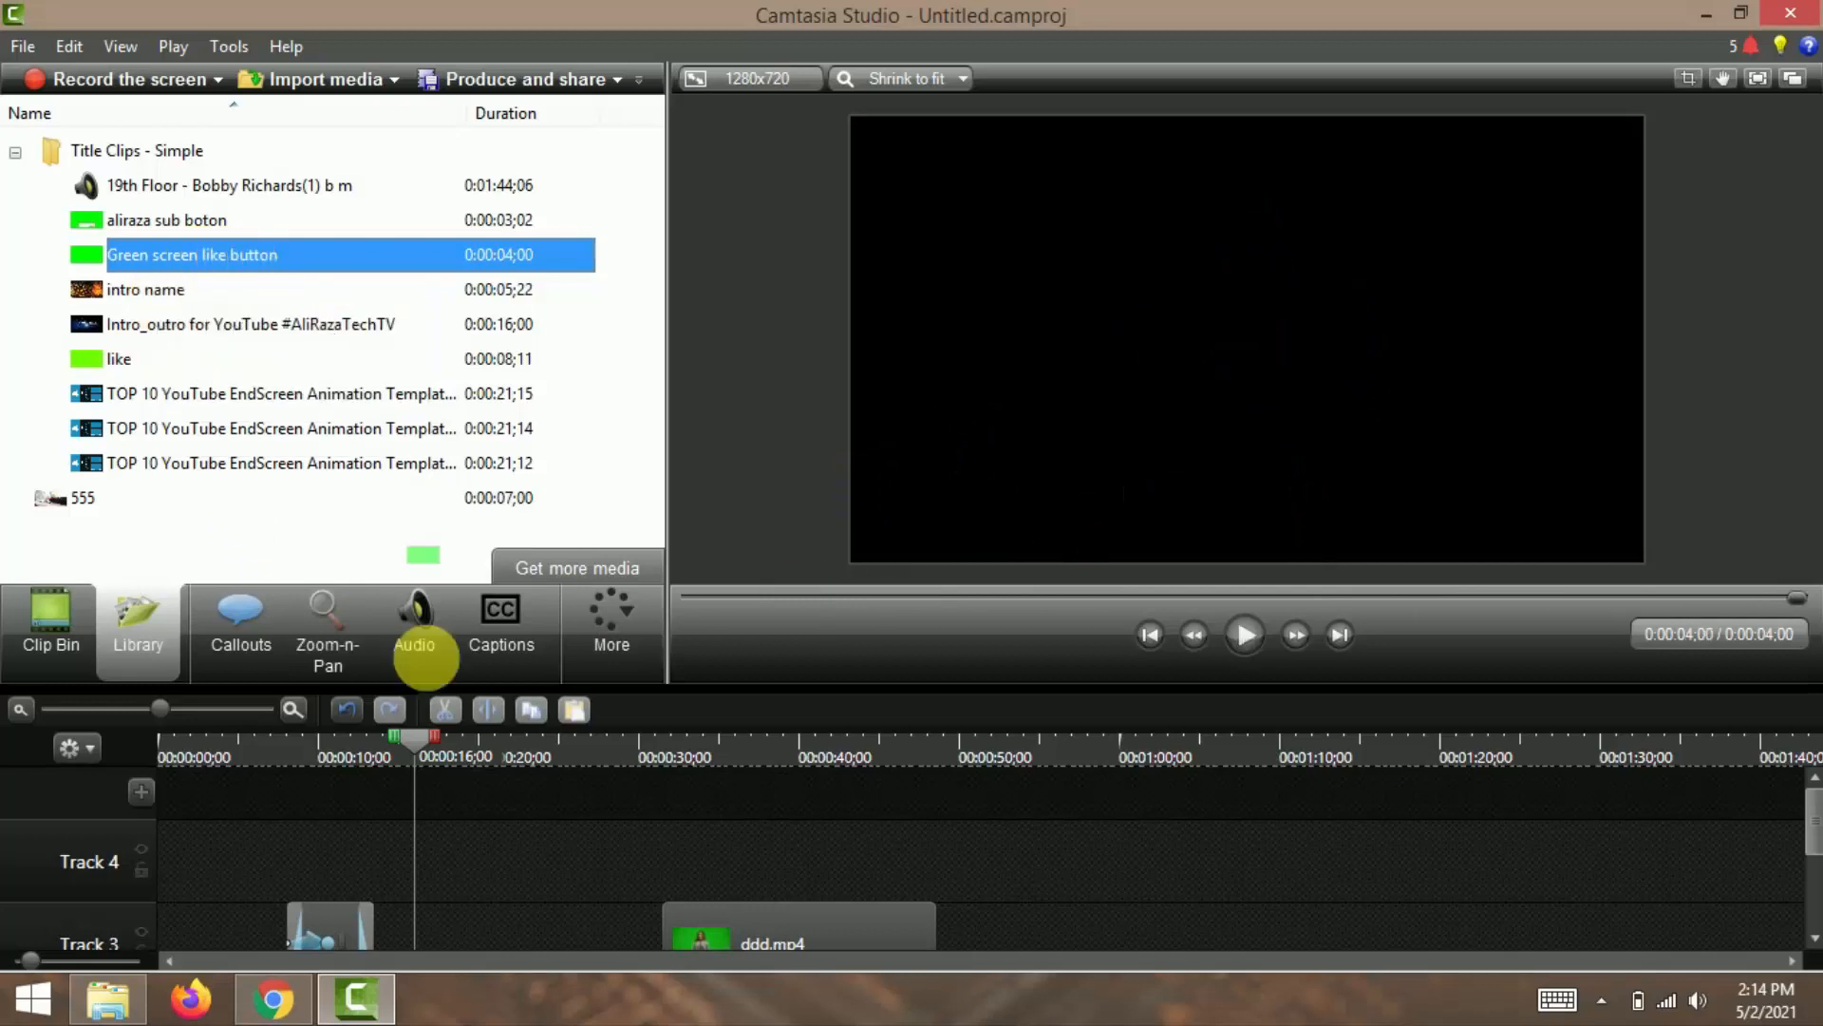
pyautogui.moveTo(421, 909); pyautogui.dragTo(218, 906)
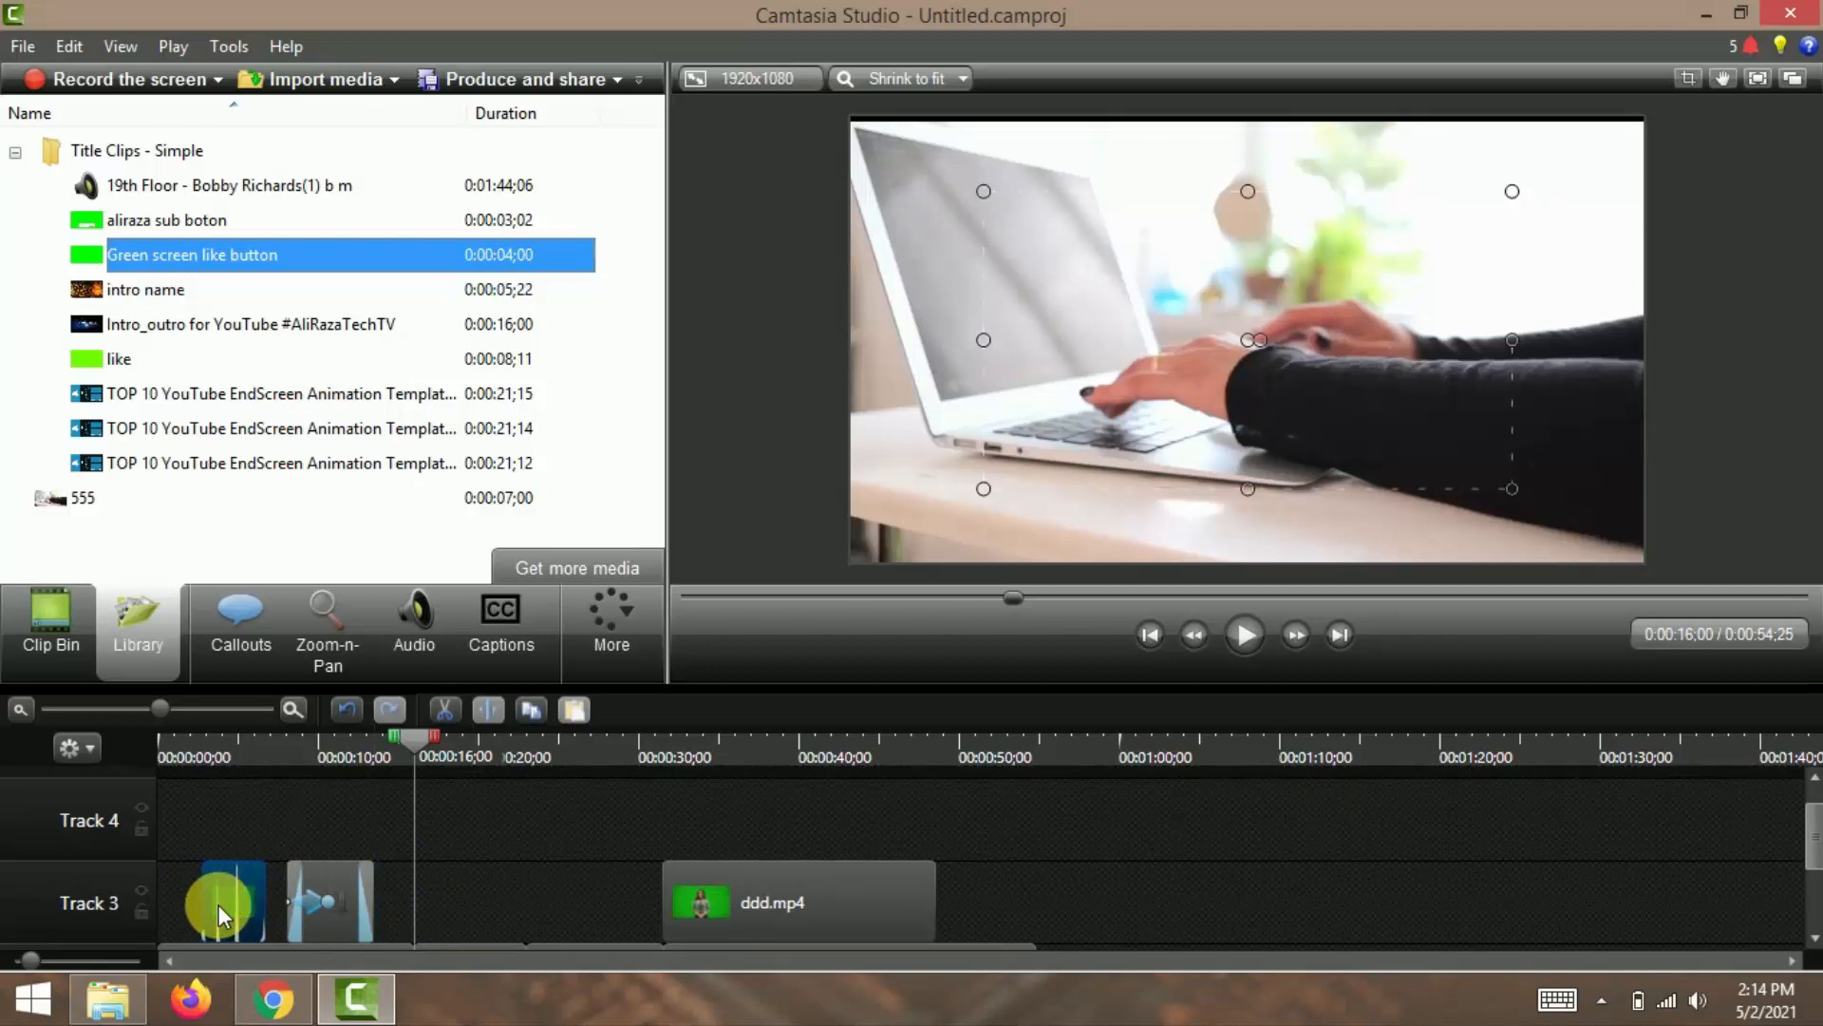
# Step: Play the like button clip until the thumb shows, then shrink it and place it on the laptop lid below the woman
pyautogui.doubleClick(219, 905)
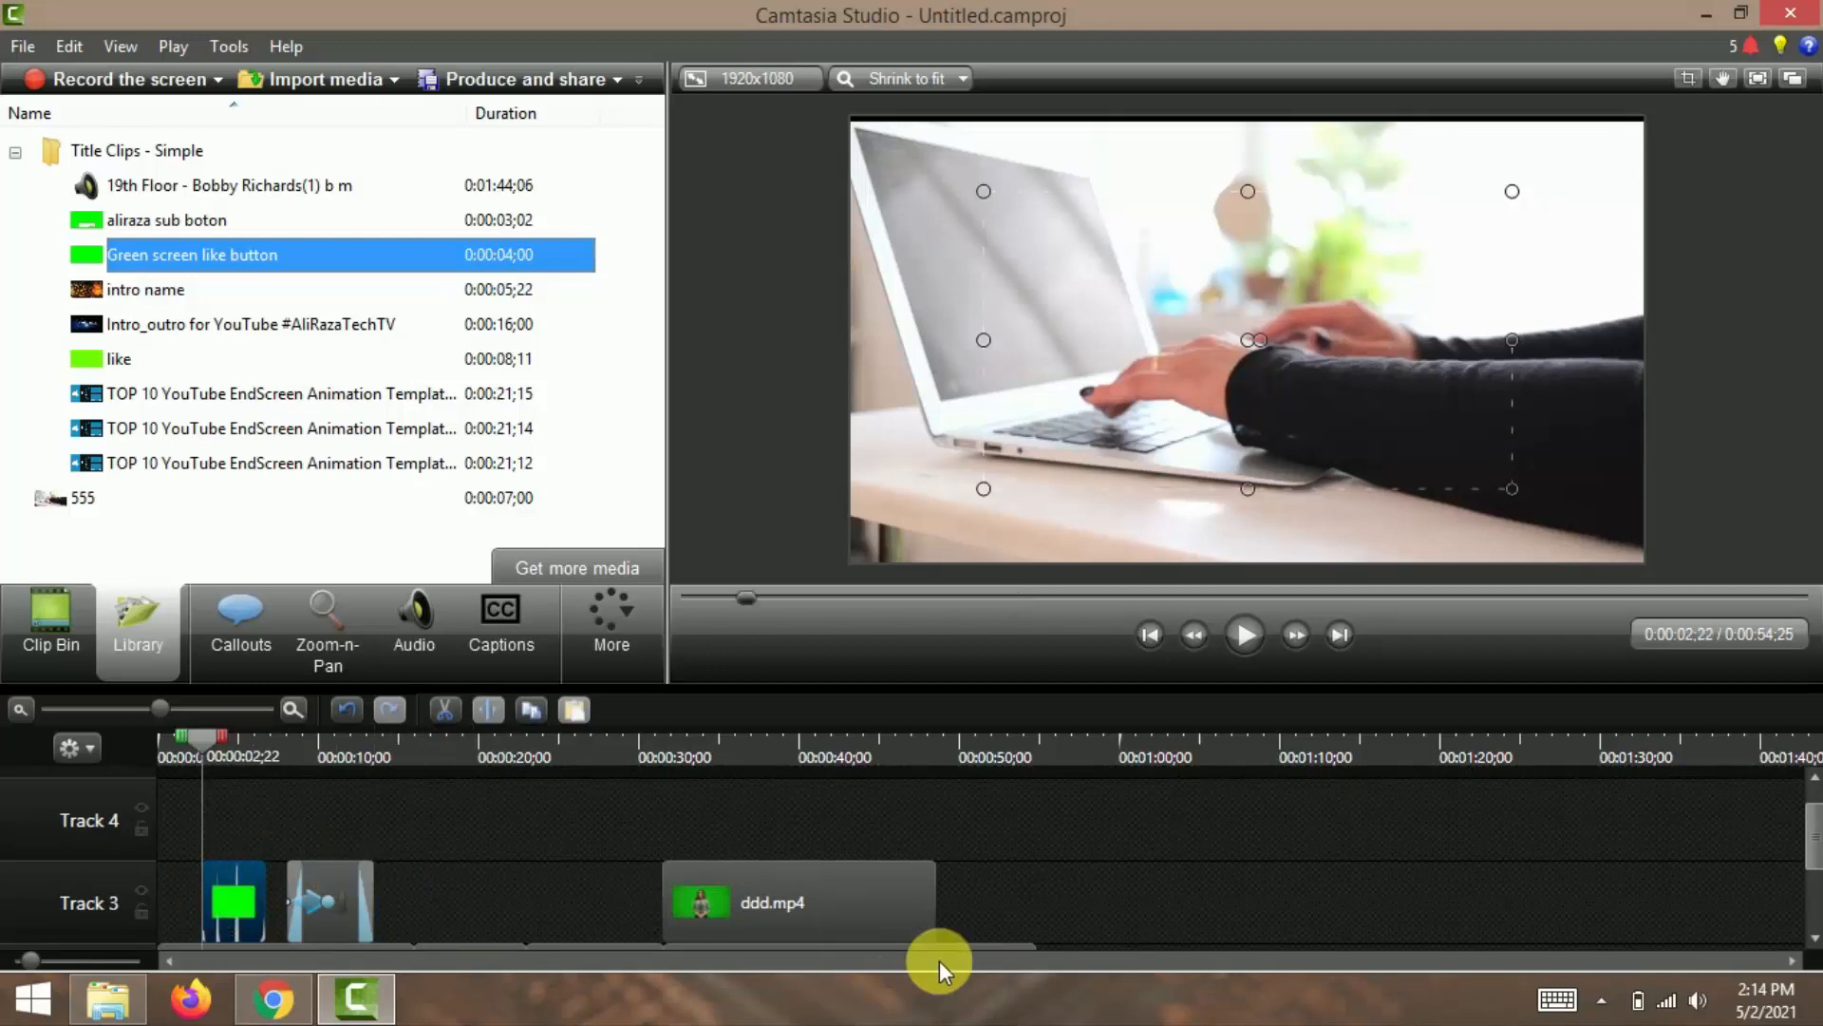
pyautogui.scroll(-2, 1092, 893)
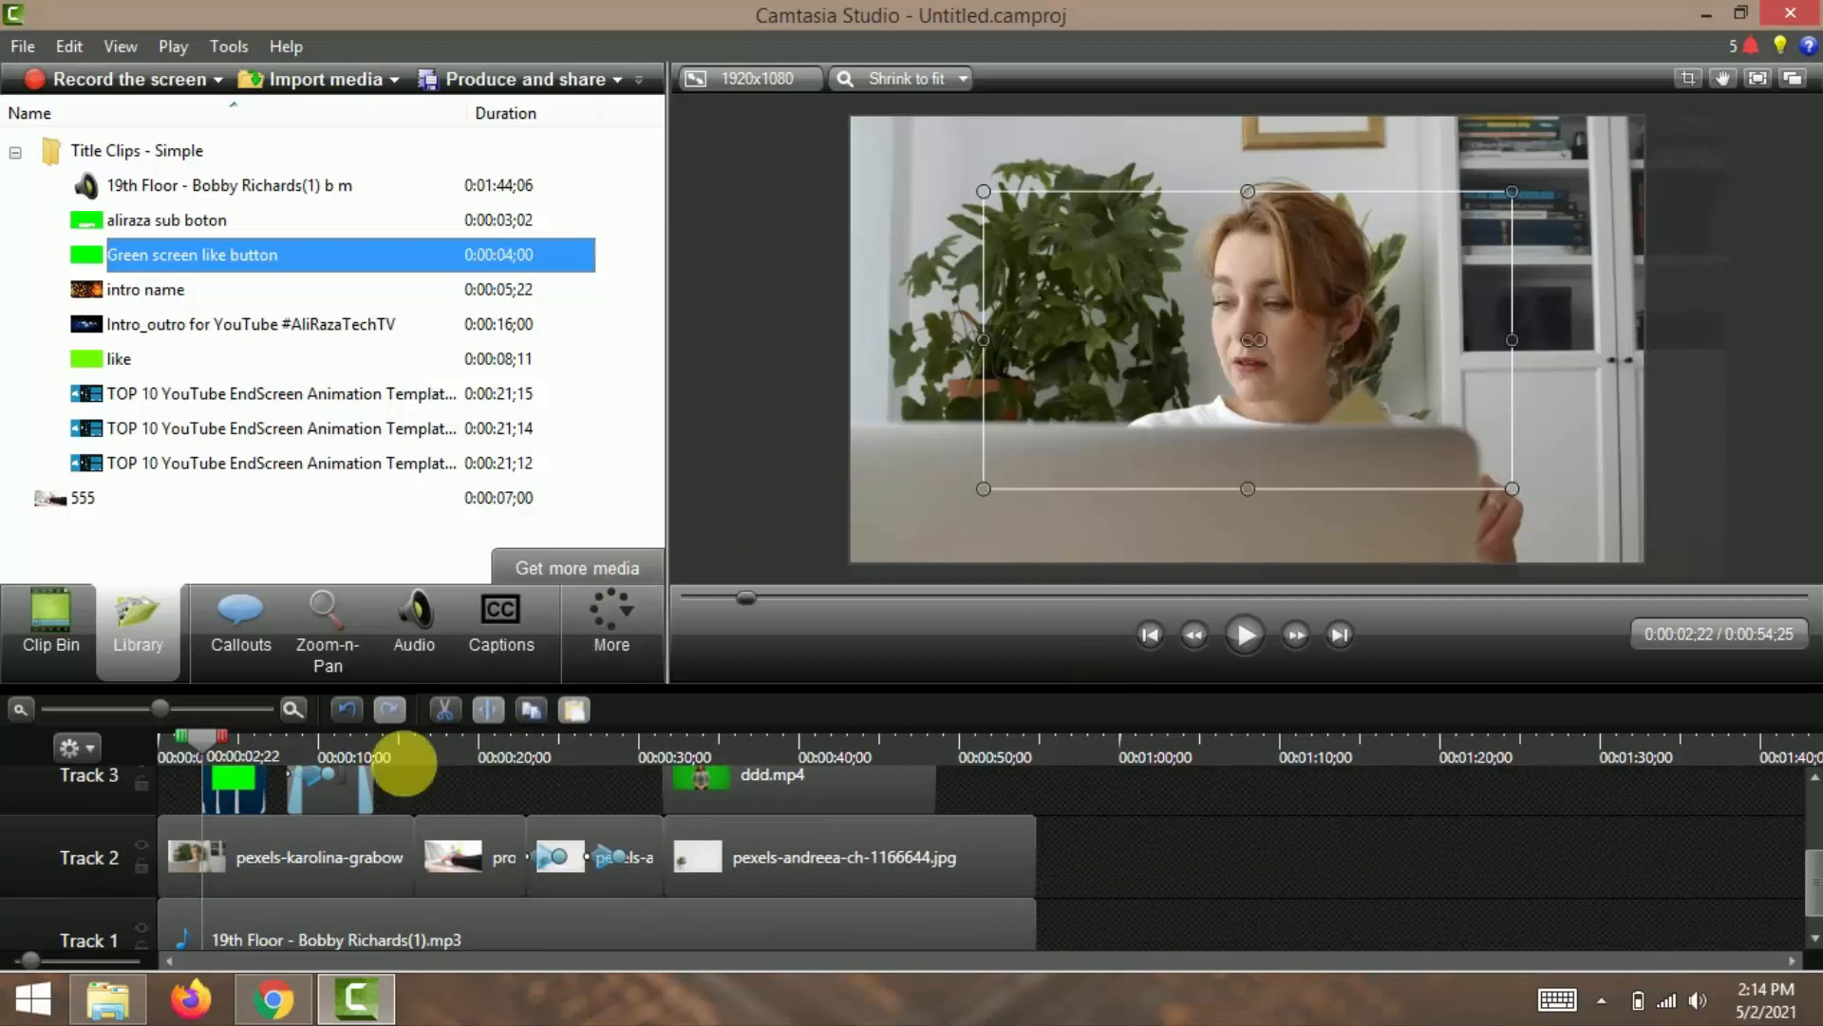
pyautogui.click(1248, 634)
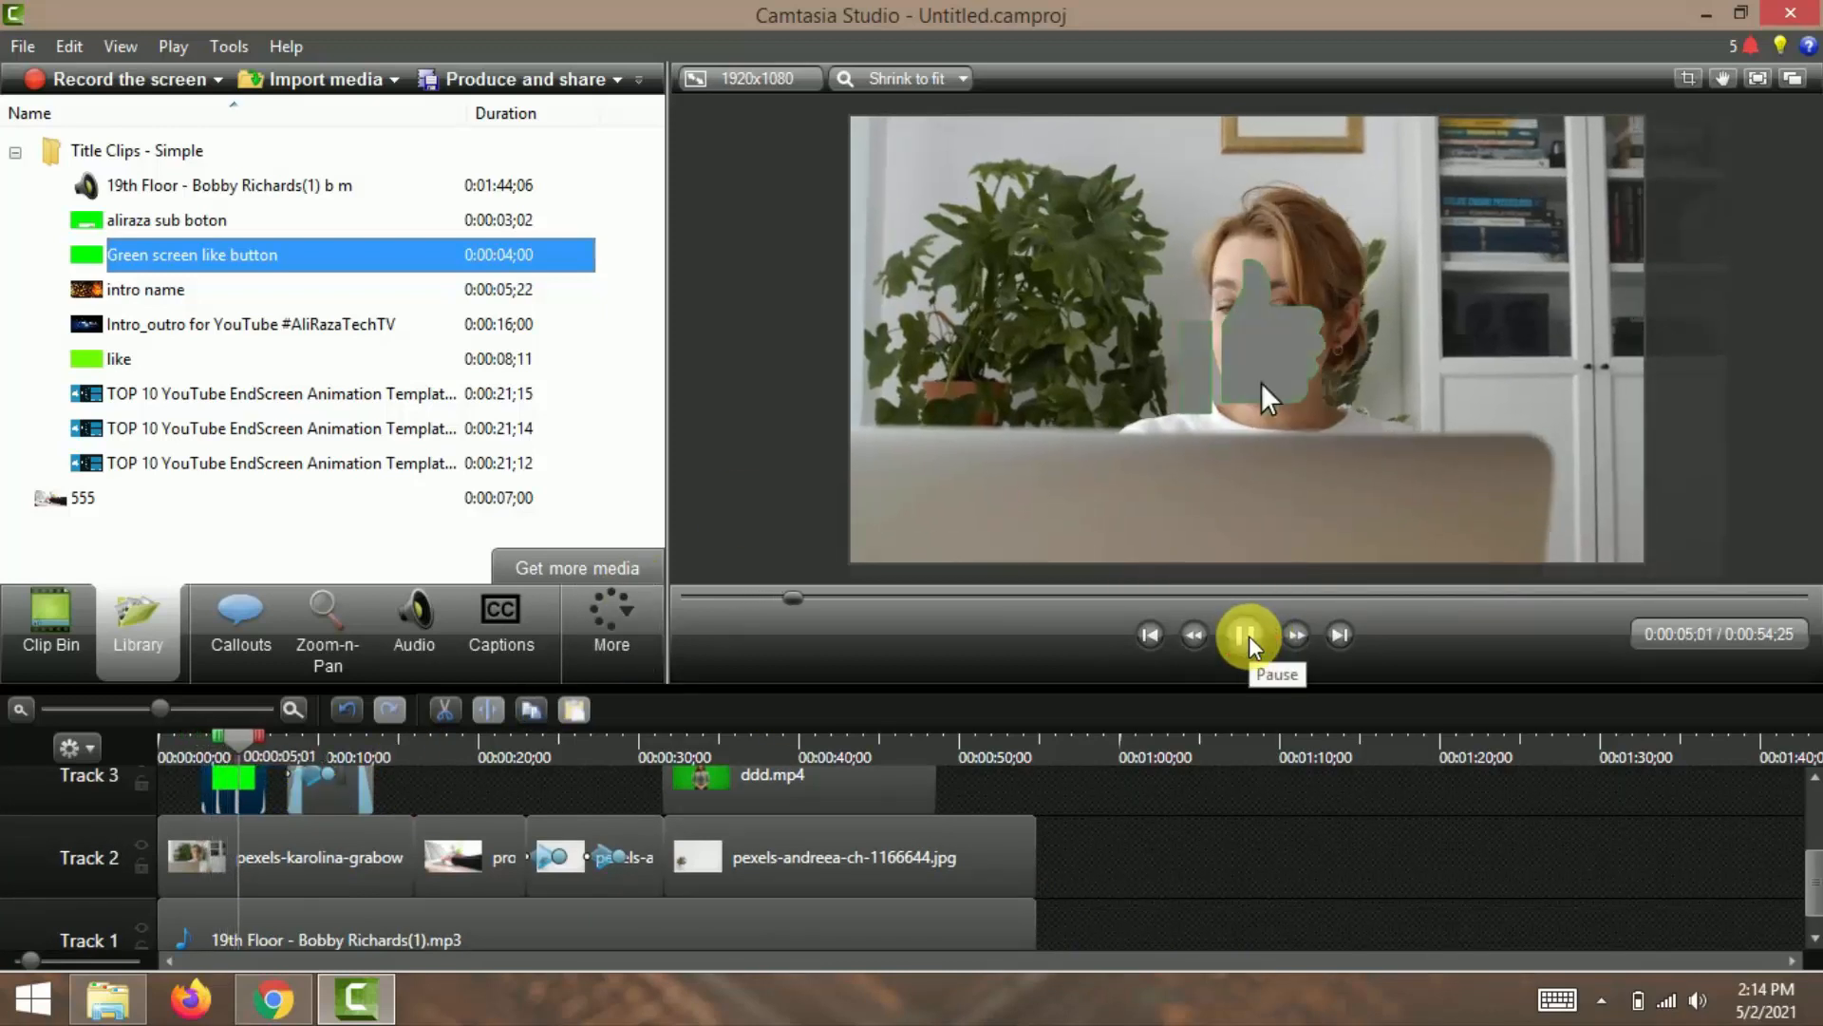
pyautogui.click(1250, 635)
pyautogui.moveTo(1261, 384); pyautogui.dragTo(1417, 522)
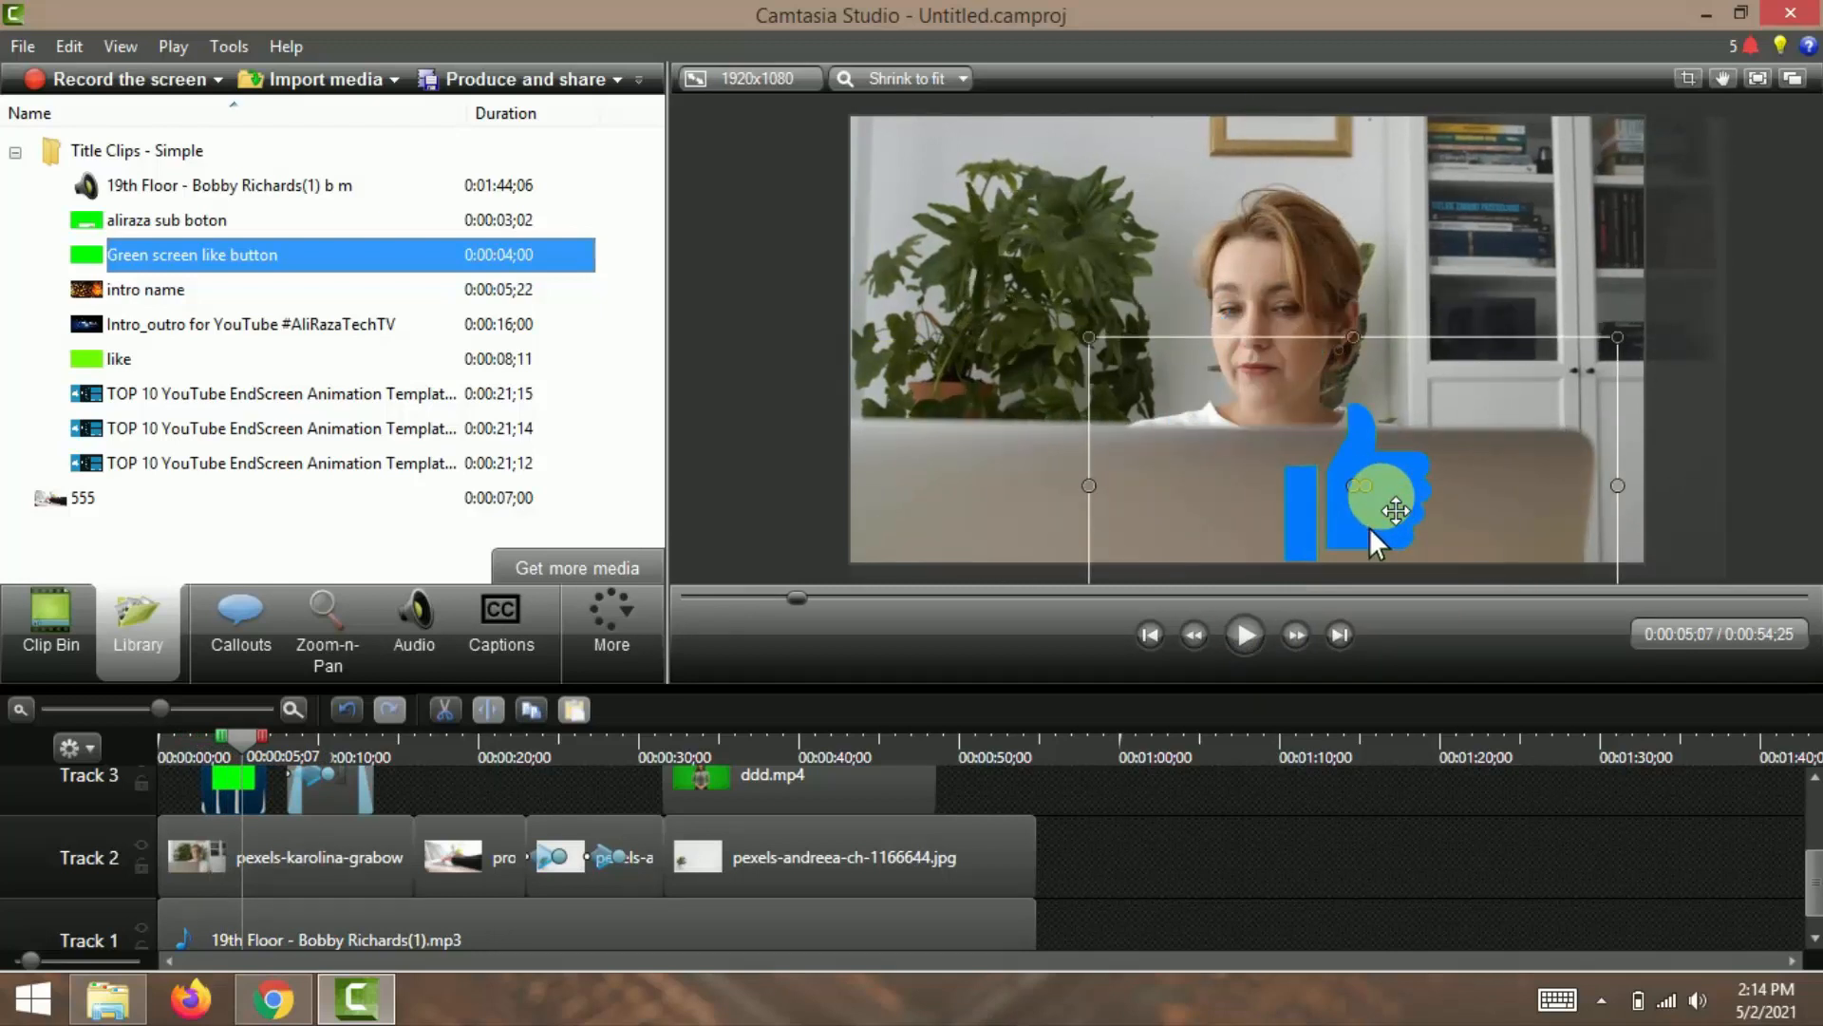
pyautogui.moveTo(1627, 348); pyautogui.dragTo(1424, 505)
pyautogui.moveTo(1301, 518); pyautogui.dragTo(1398, 476)
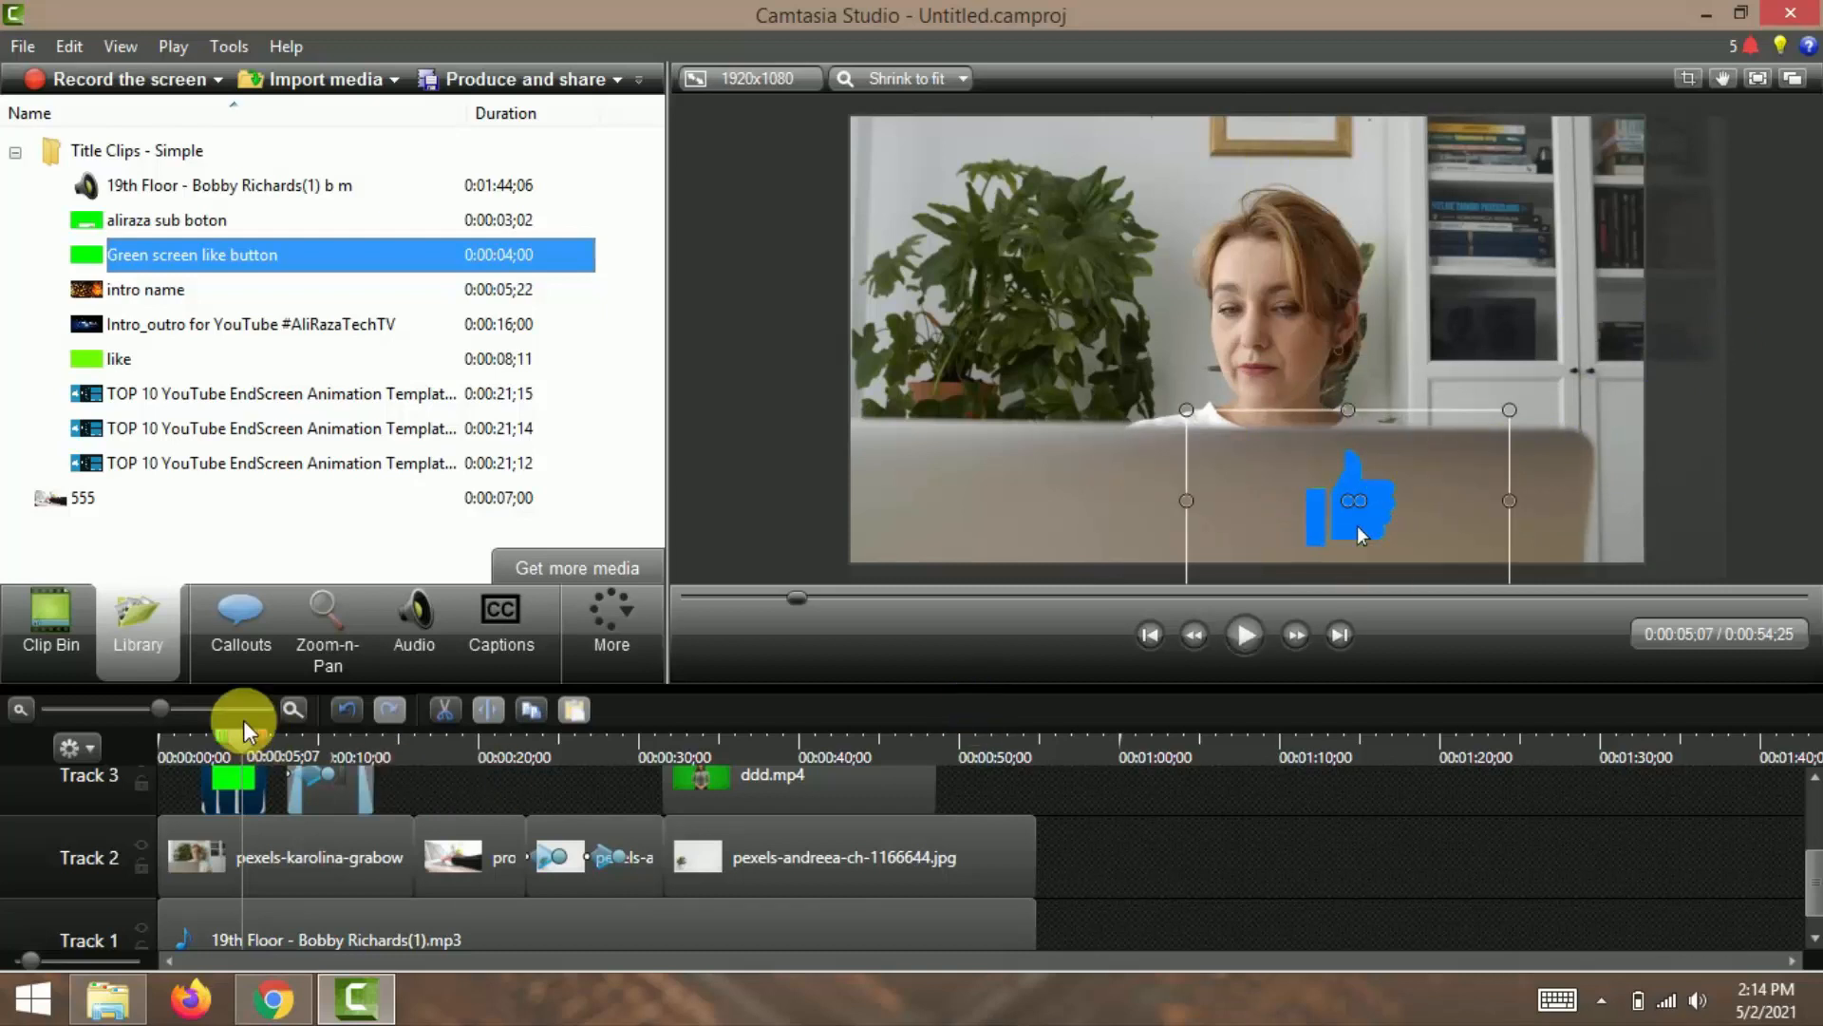
# Step: Add the green-screen subscribe button library clip to Track 3 at 0:00:17;12 over the laptop image and reposition it
pyautogui.moveTo(239, 745); pyautogui.dragTo(433, 748)
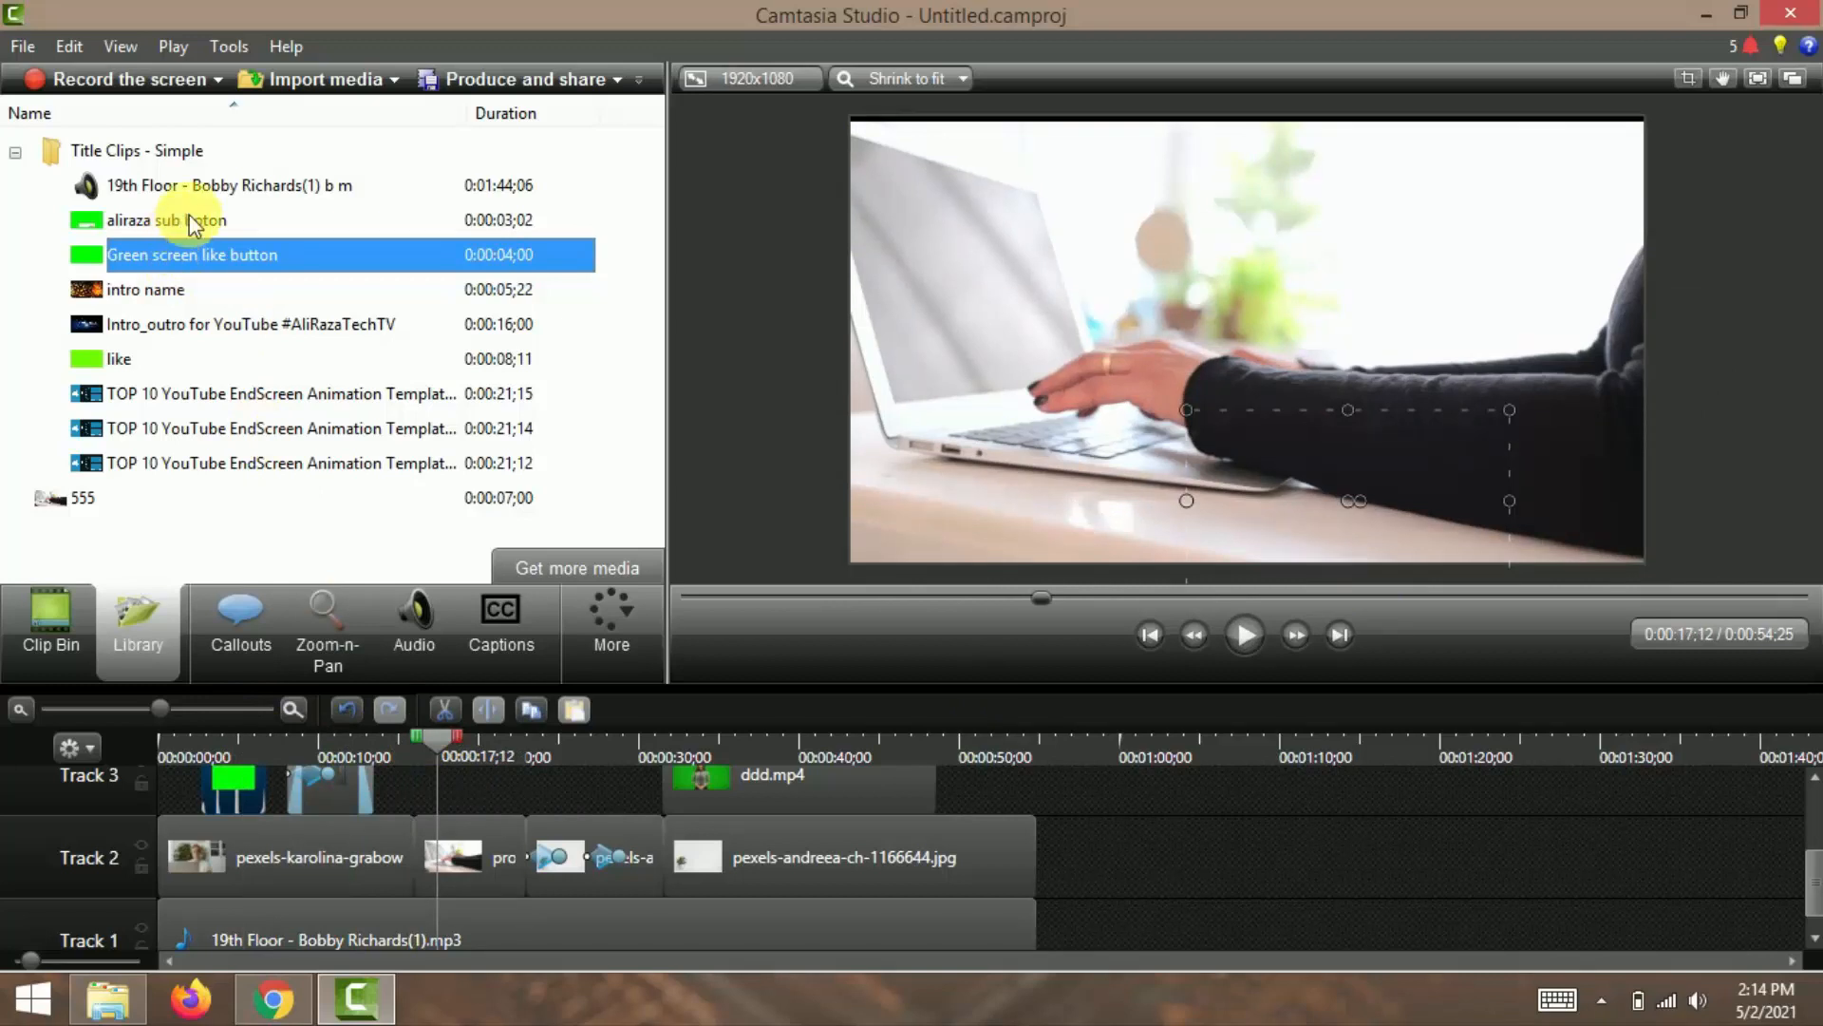
pyautogui.click(175, 216)
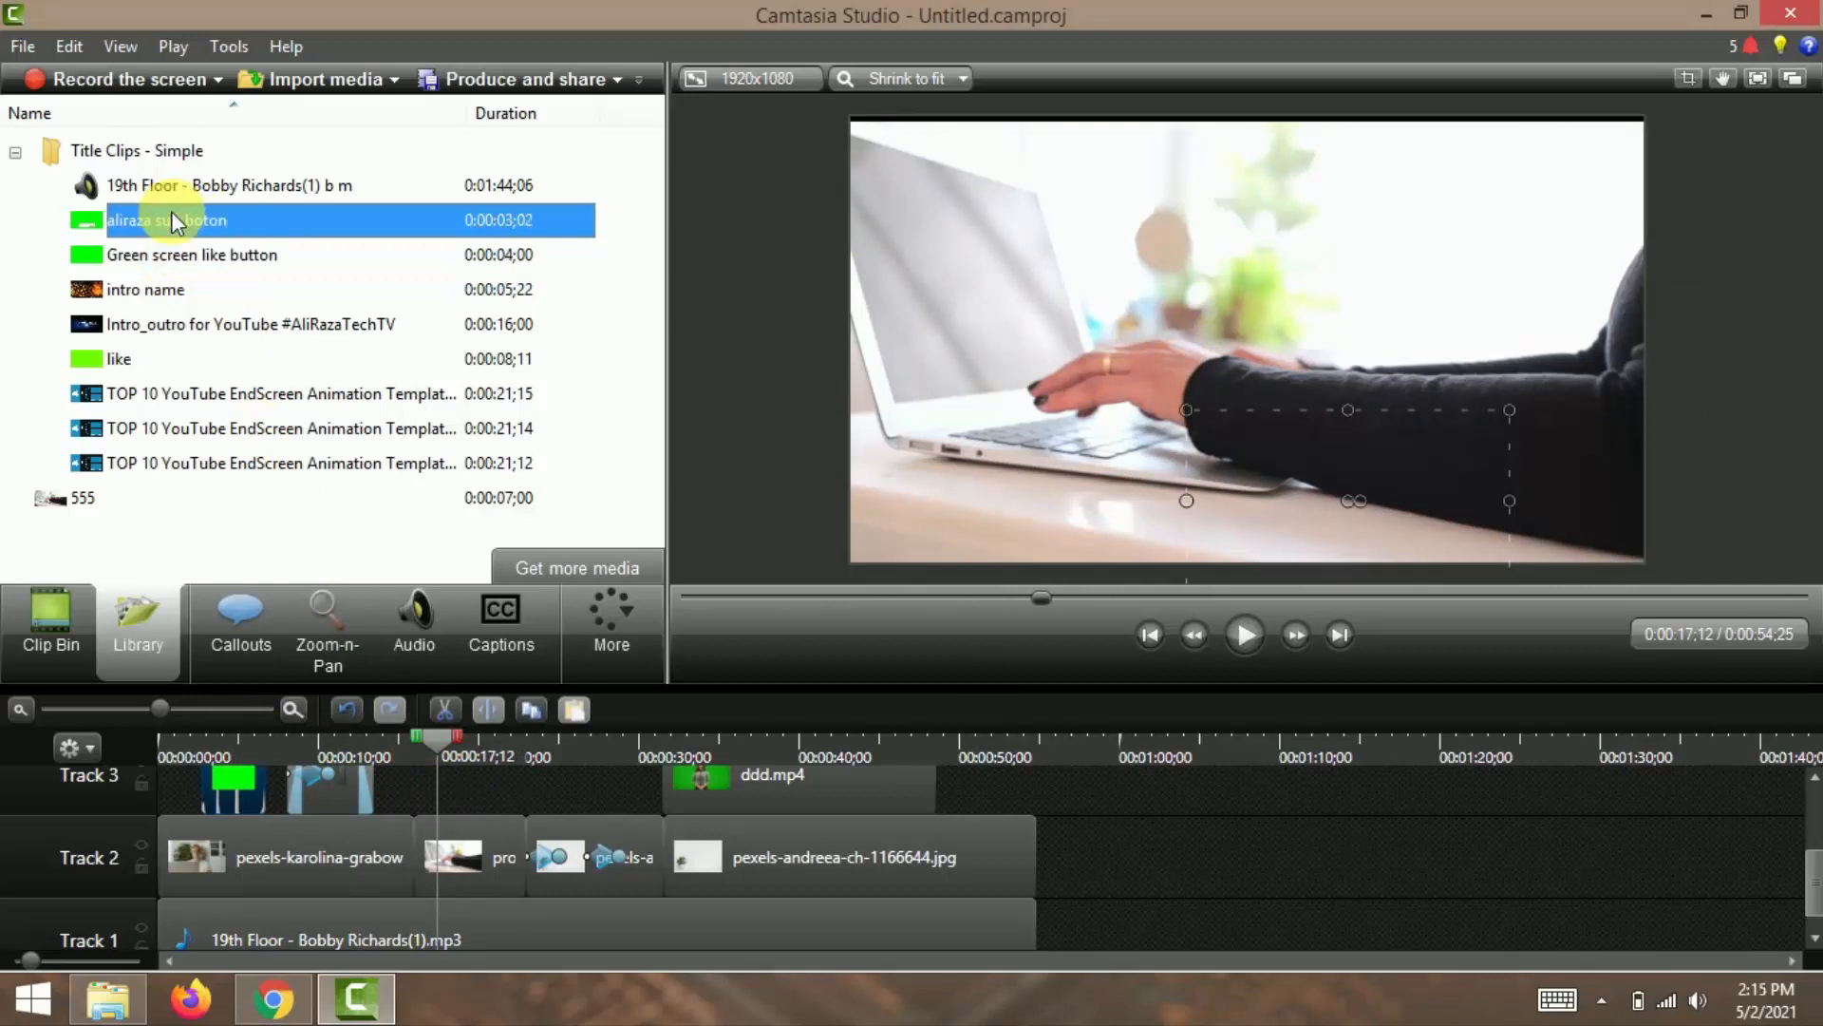
pyautogui.moveTo(285, 220)
pyautogui.mouseDown()
pyautogui.moveTo(470, 425)
pyautogui.moveTo(310, 209)
pyautogui.mouseUp()
pyautogui.rightClick(310, 223)
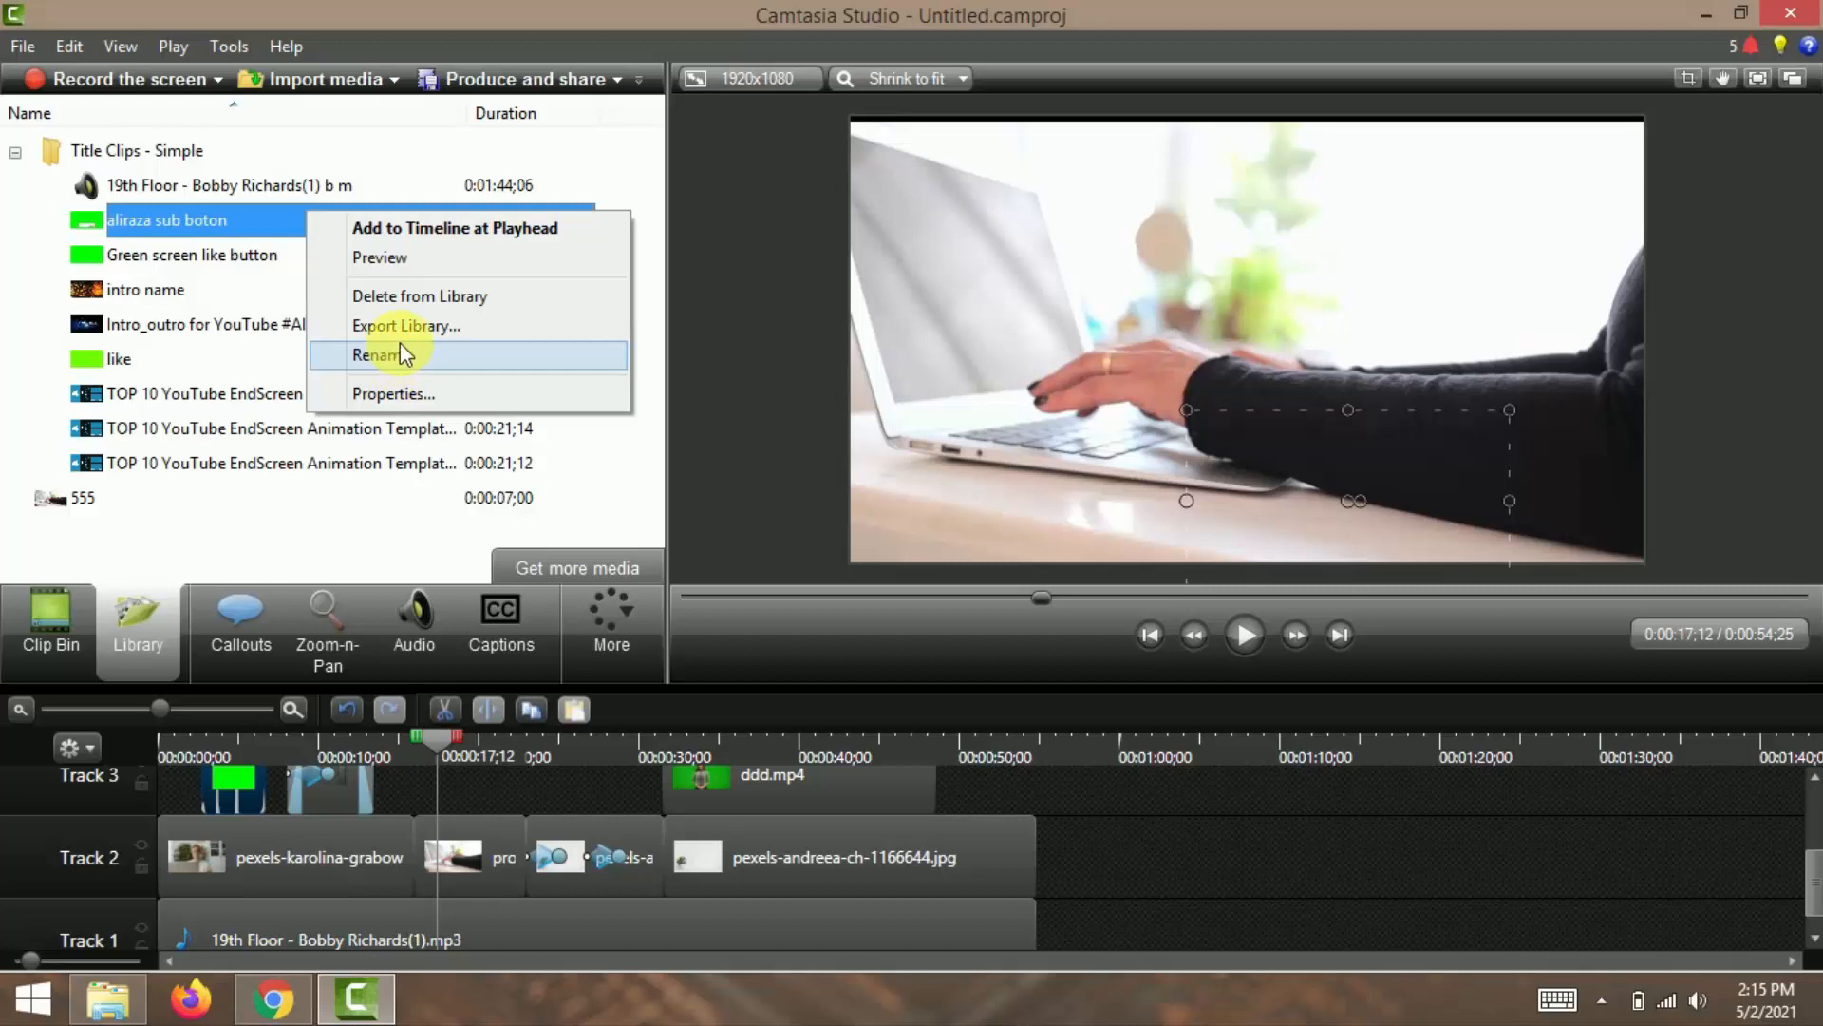
pyautogui.click(416, 232)
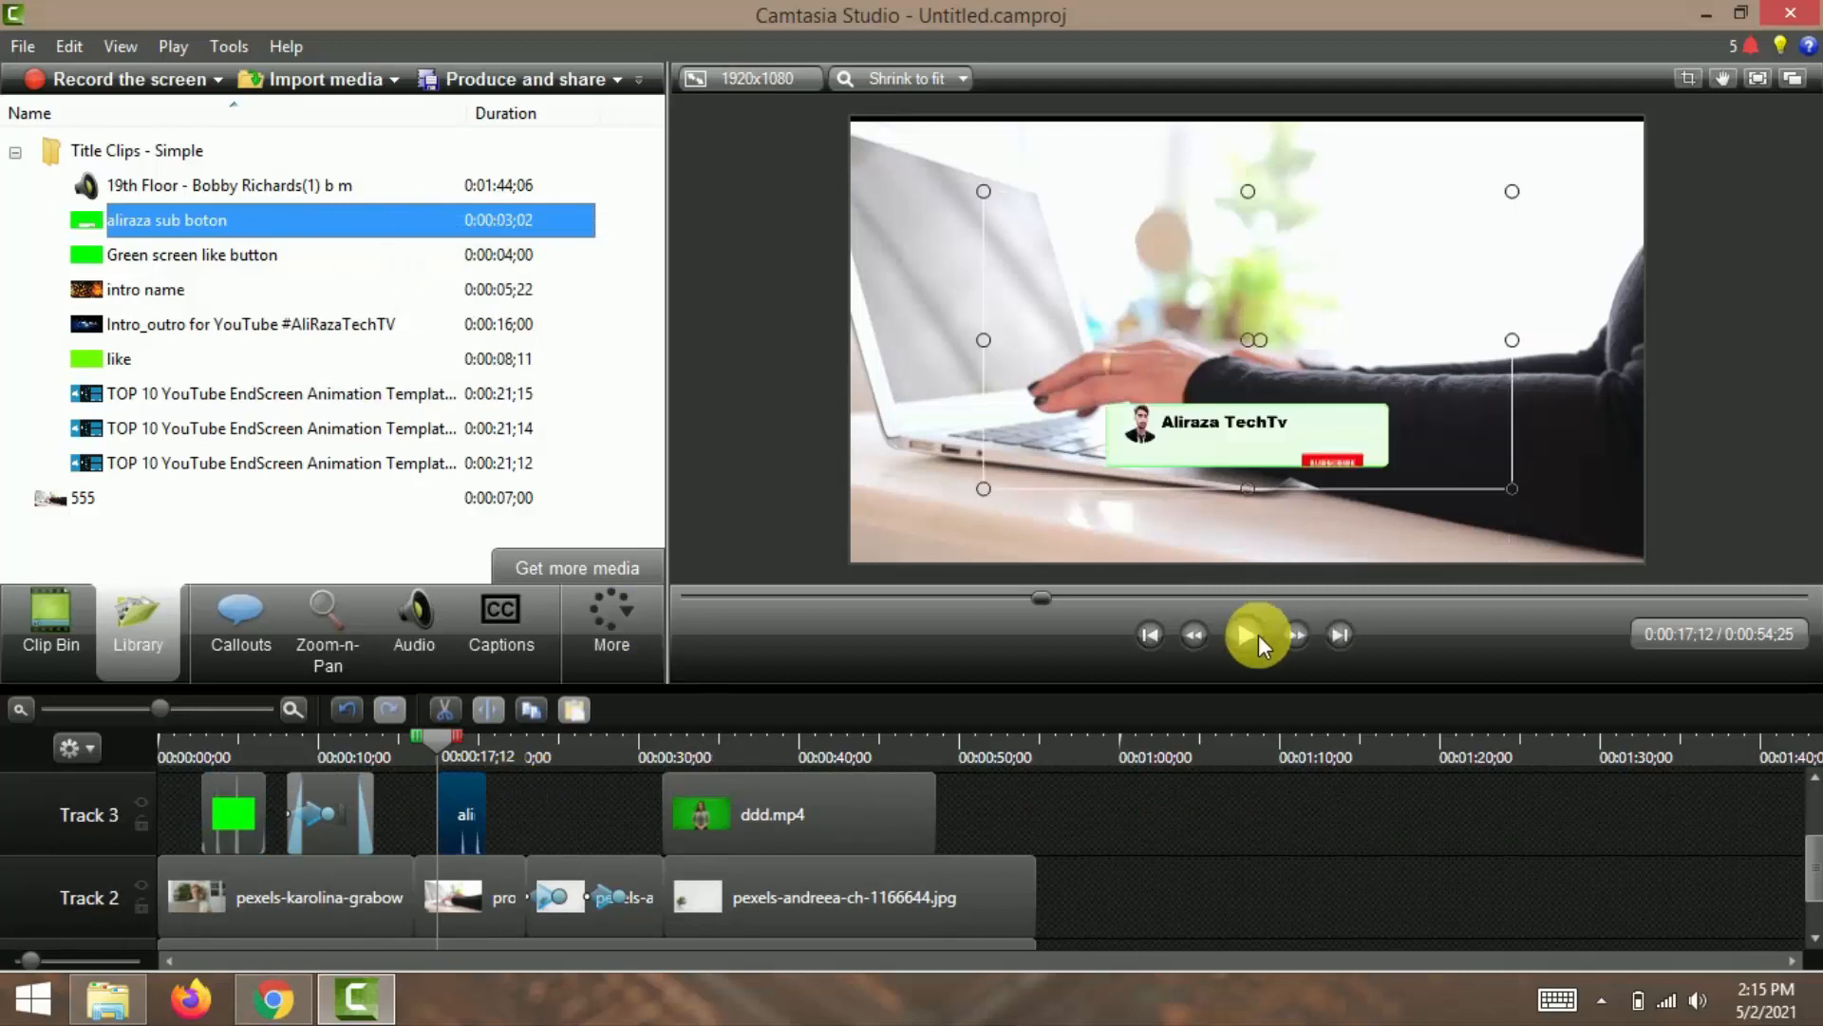
pyautogui.moveTo(1208, 523); pyautogui.dragTo(1099, 534)
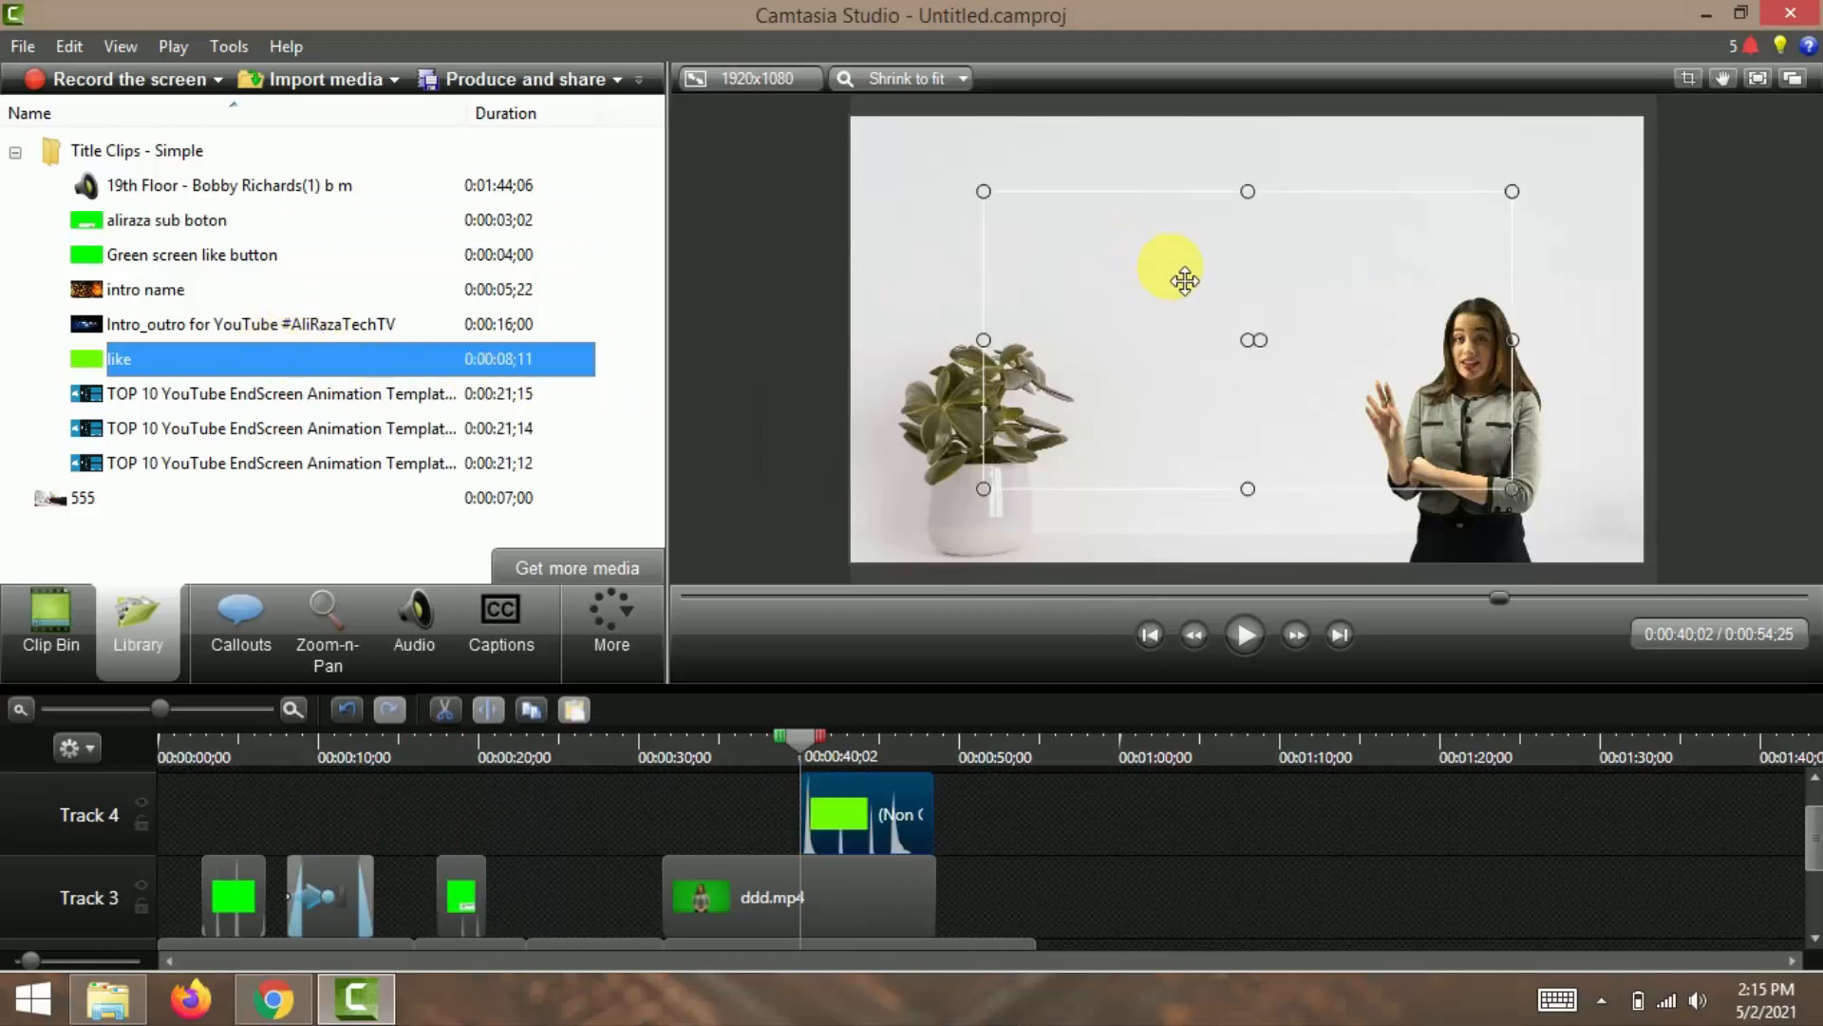
# Step: Move the like clip on Track 4 to the lower area between the potted plant and the woman, checking it in playback
pyautogui.moveTo(1180, 275); pyautogui.dragTo(1108, 221)
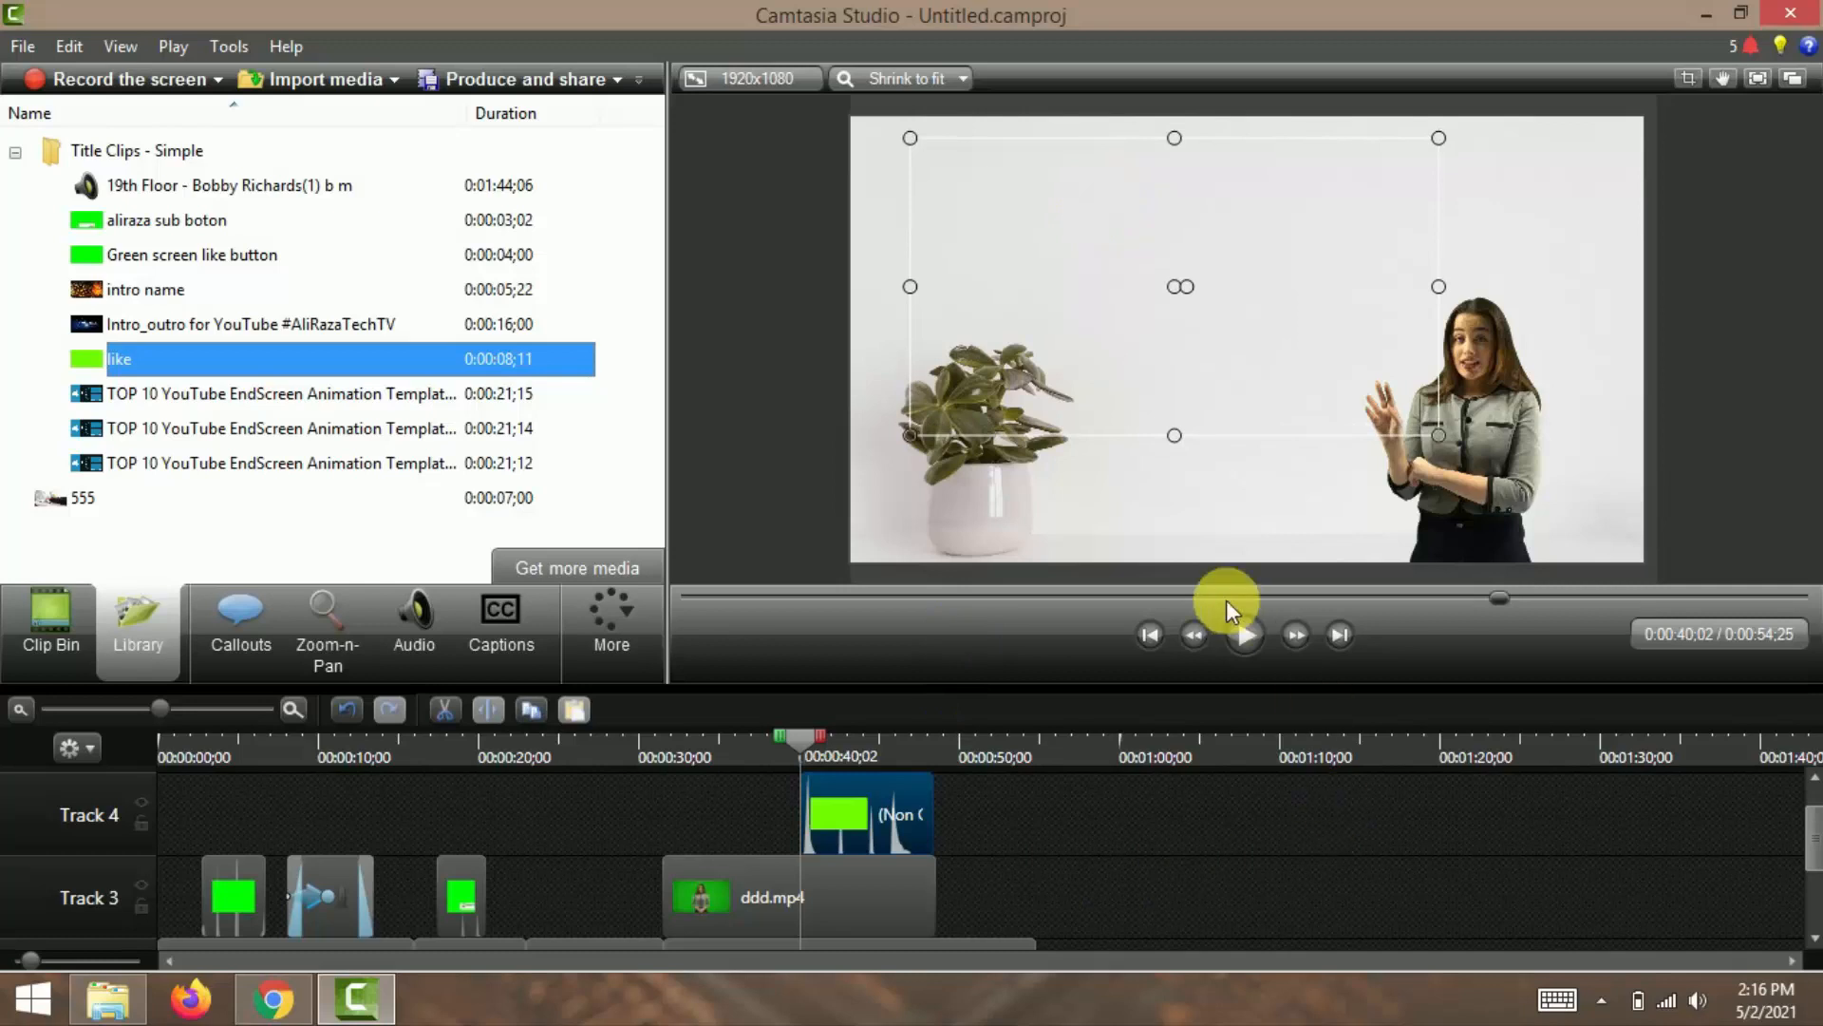
pyautogui.click(1246, 630)
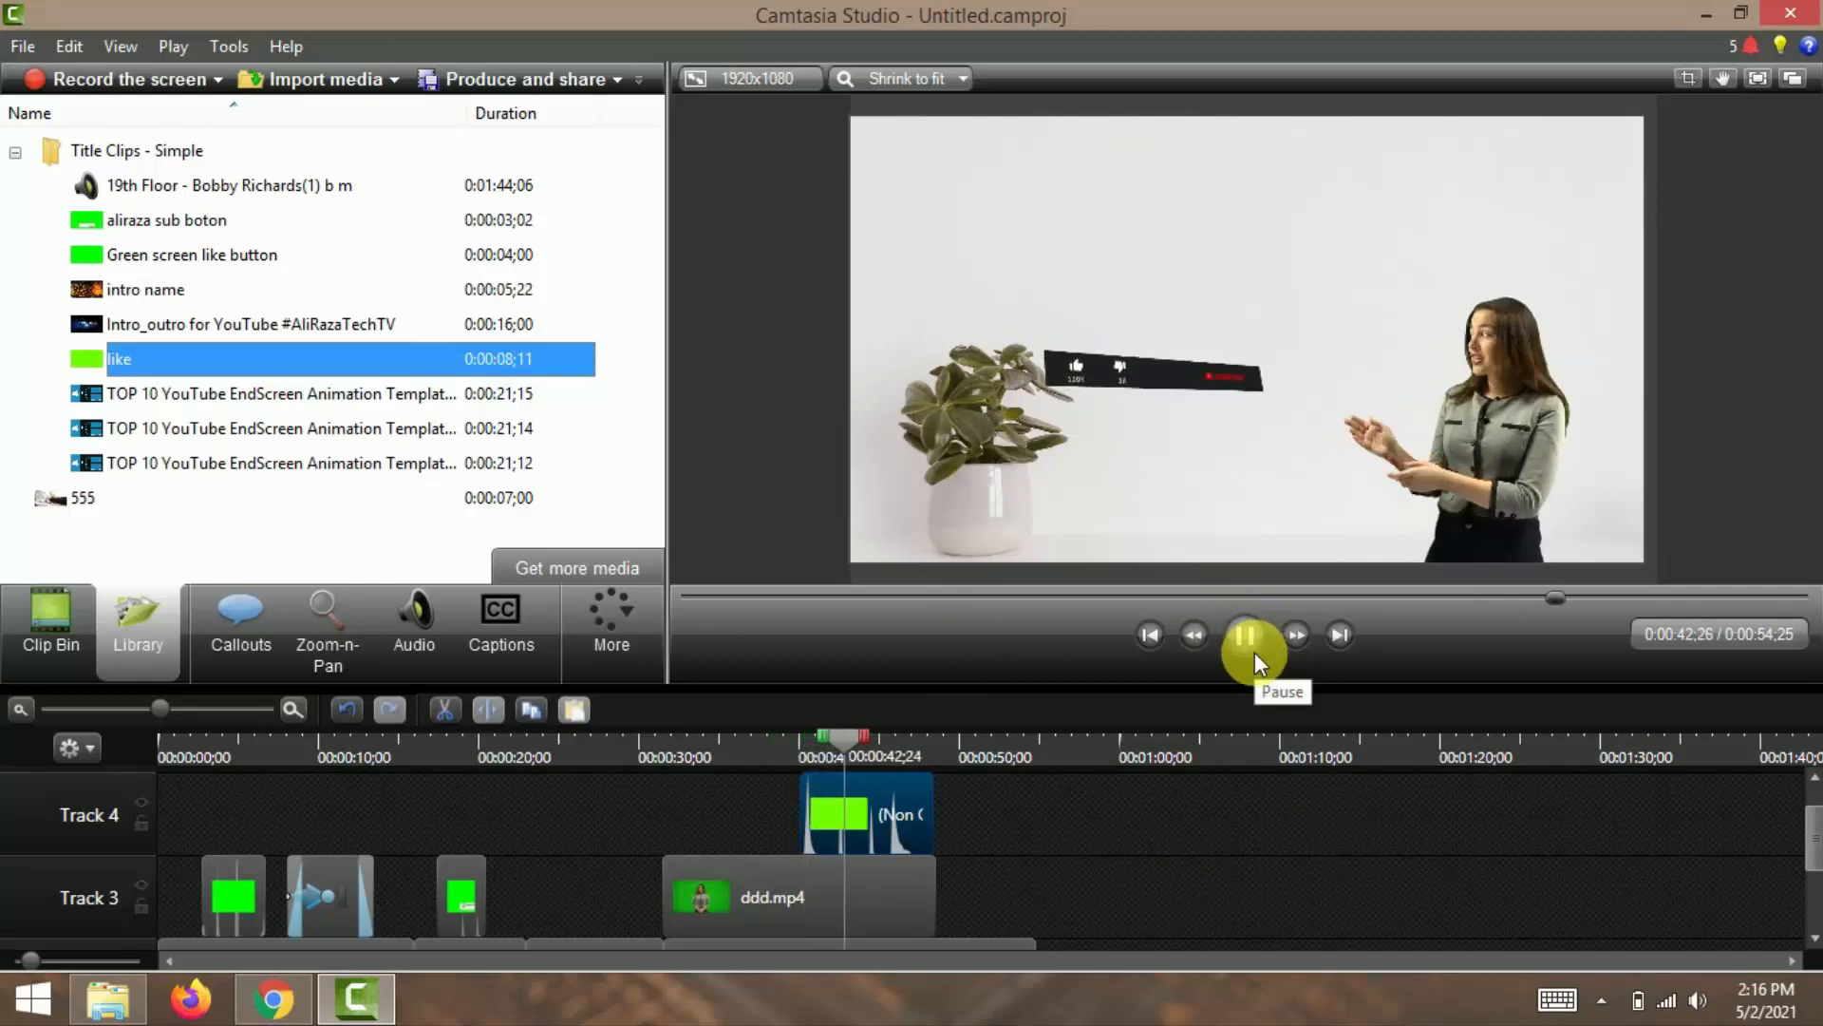
pyautogui.click(1248, 638)
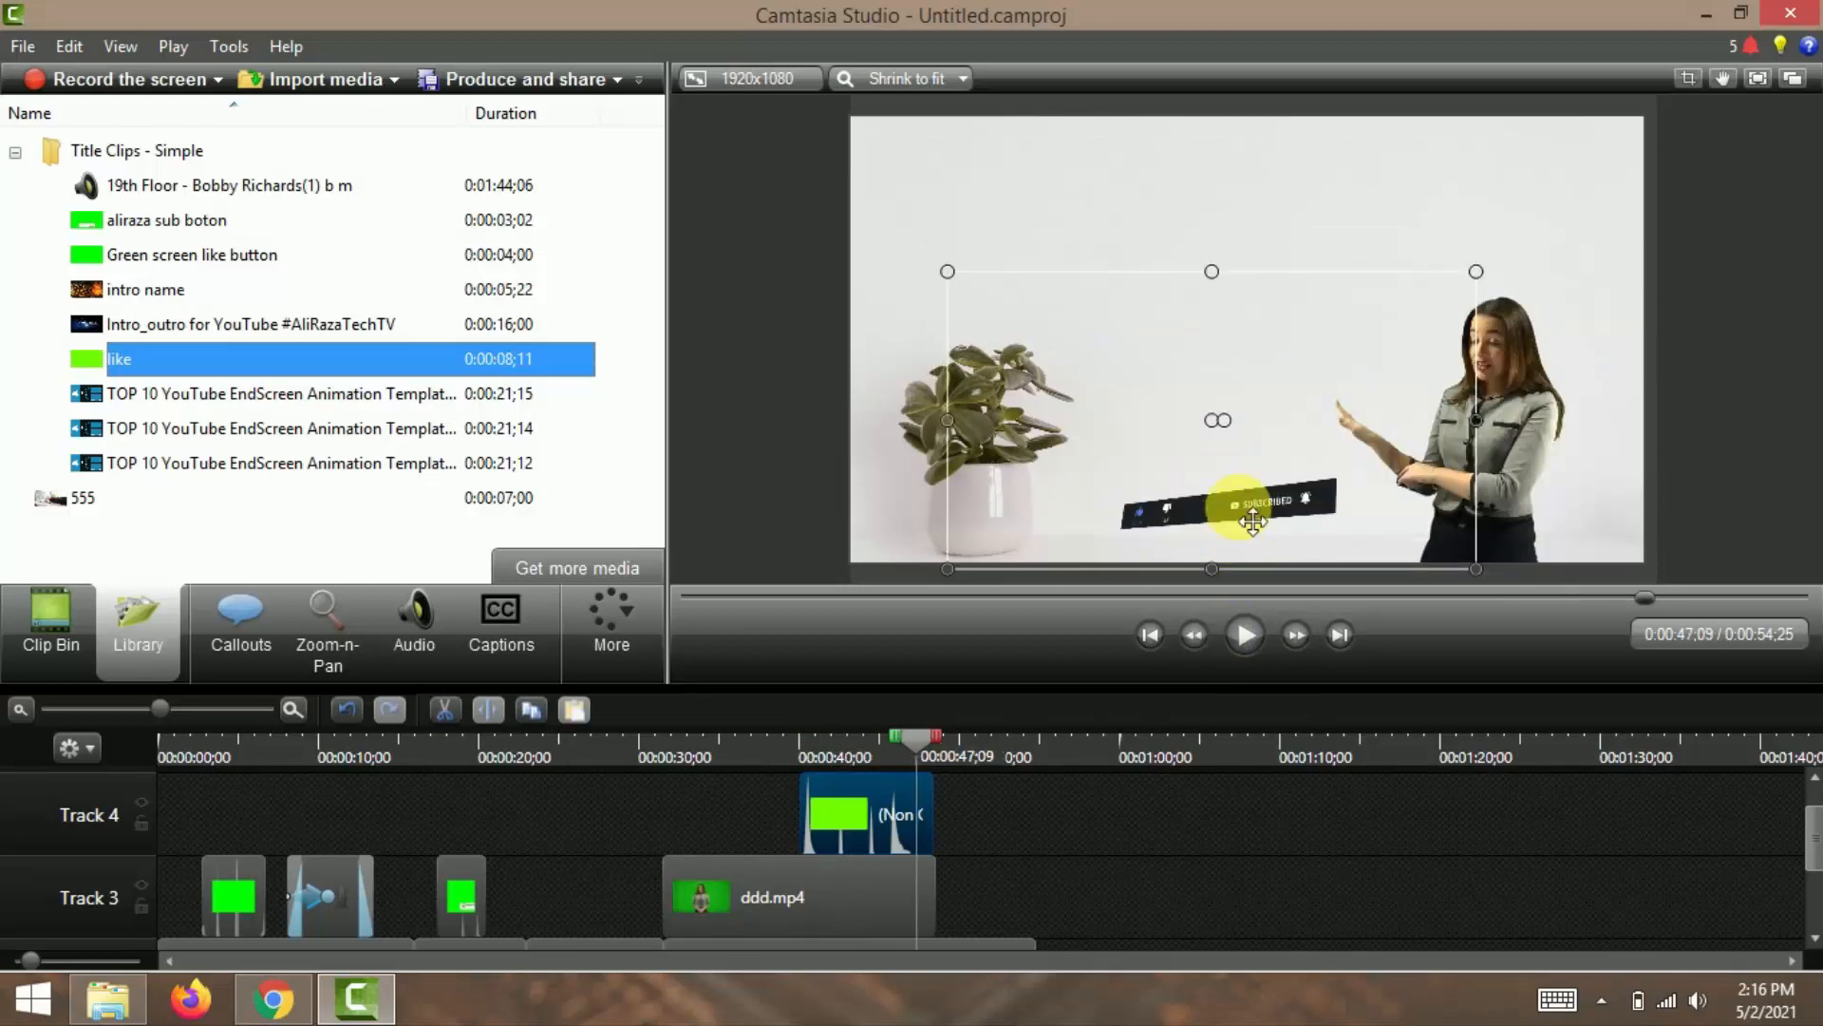
pyautogui.click(1299, 202)
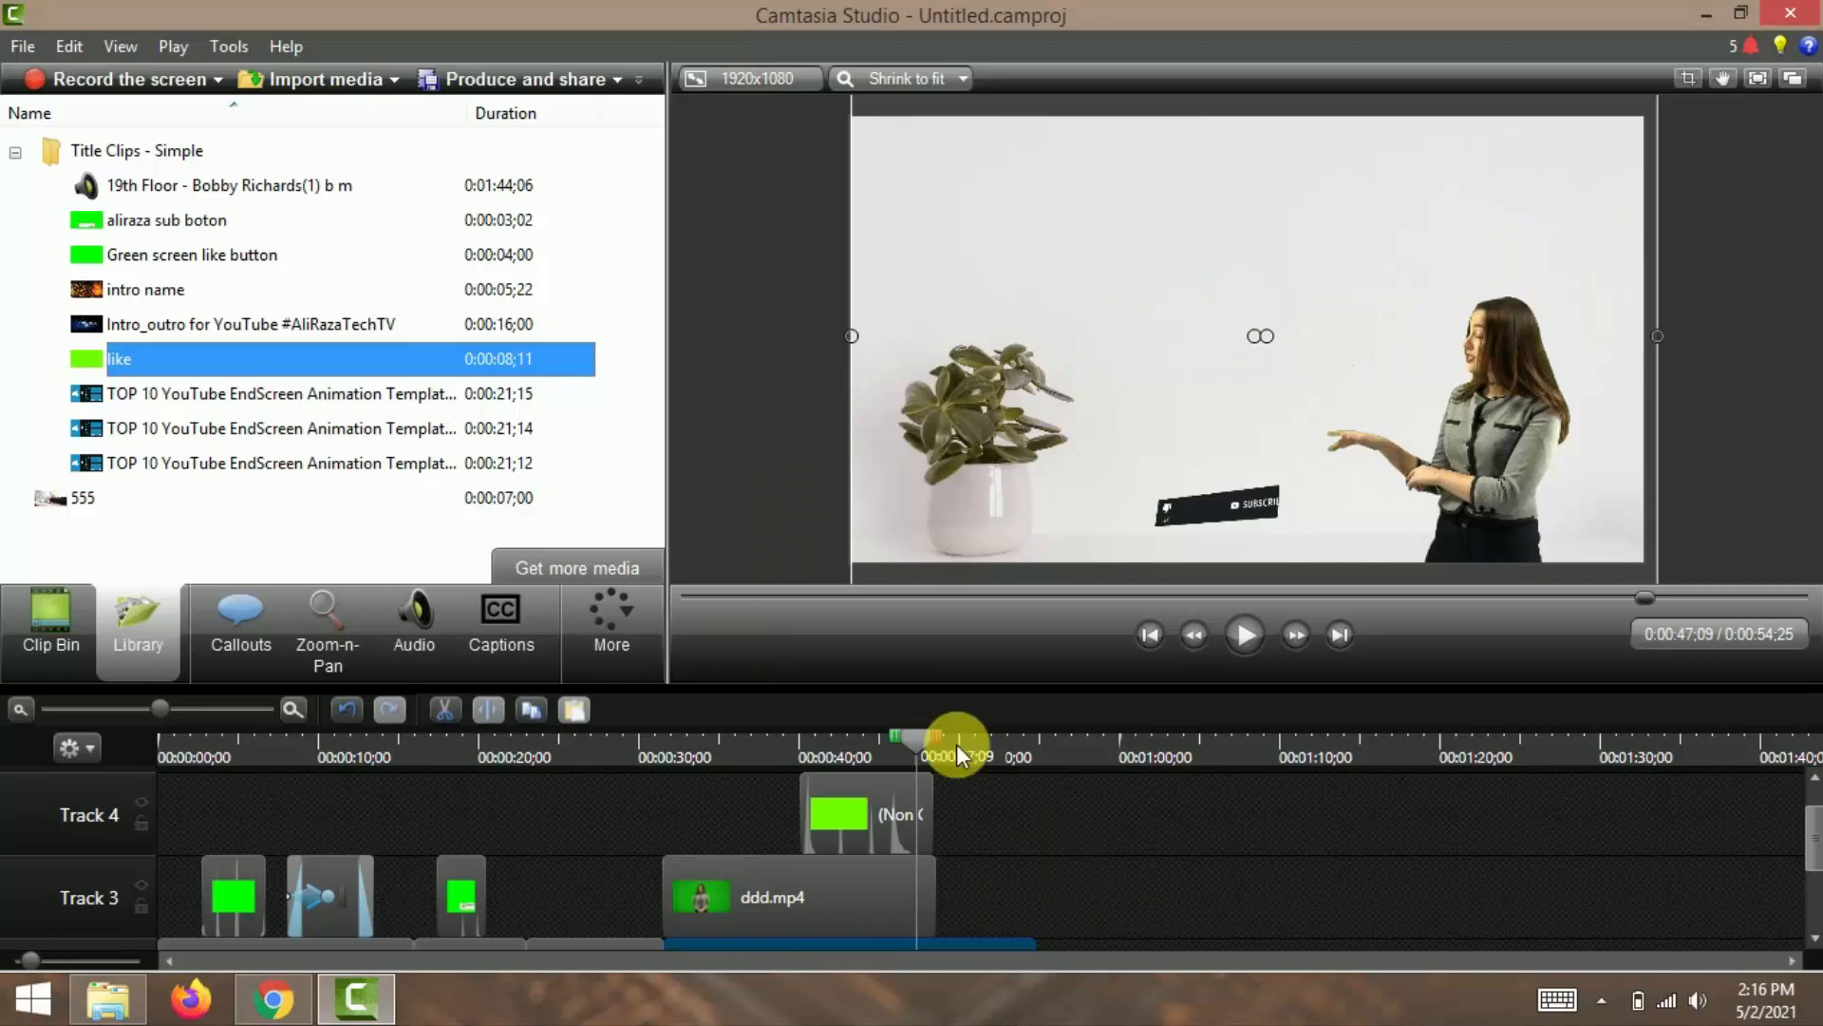
# Step: Preview the 0:00:21;15 TOP 10 YouTube EndScreen Animation Templates library clip and add it to the timeline at 0:00:48;13
pyautogui.moveTo(915, 737); pyautogui.dragTo(933, 743)
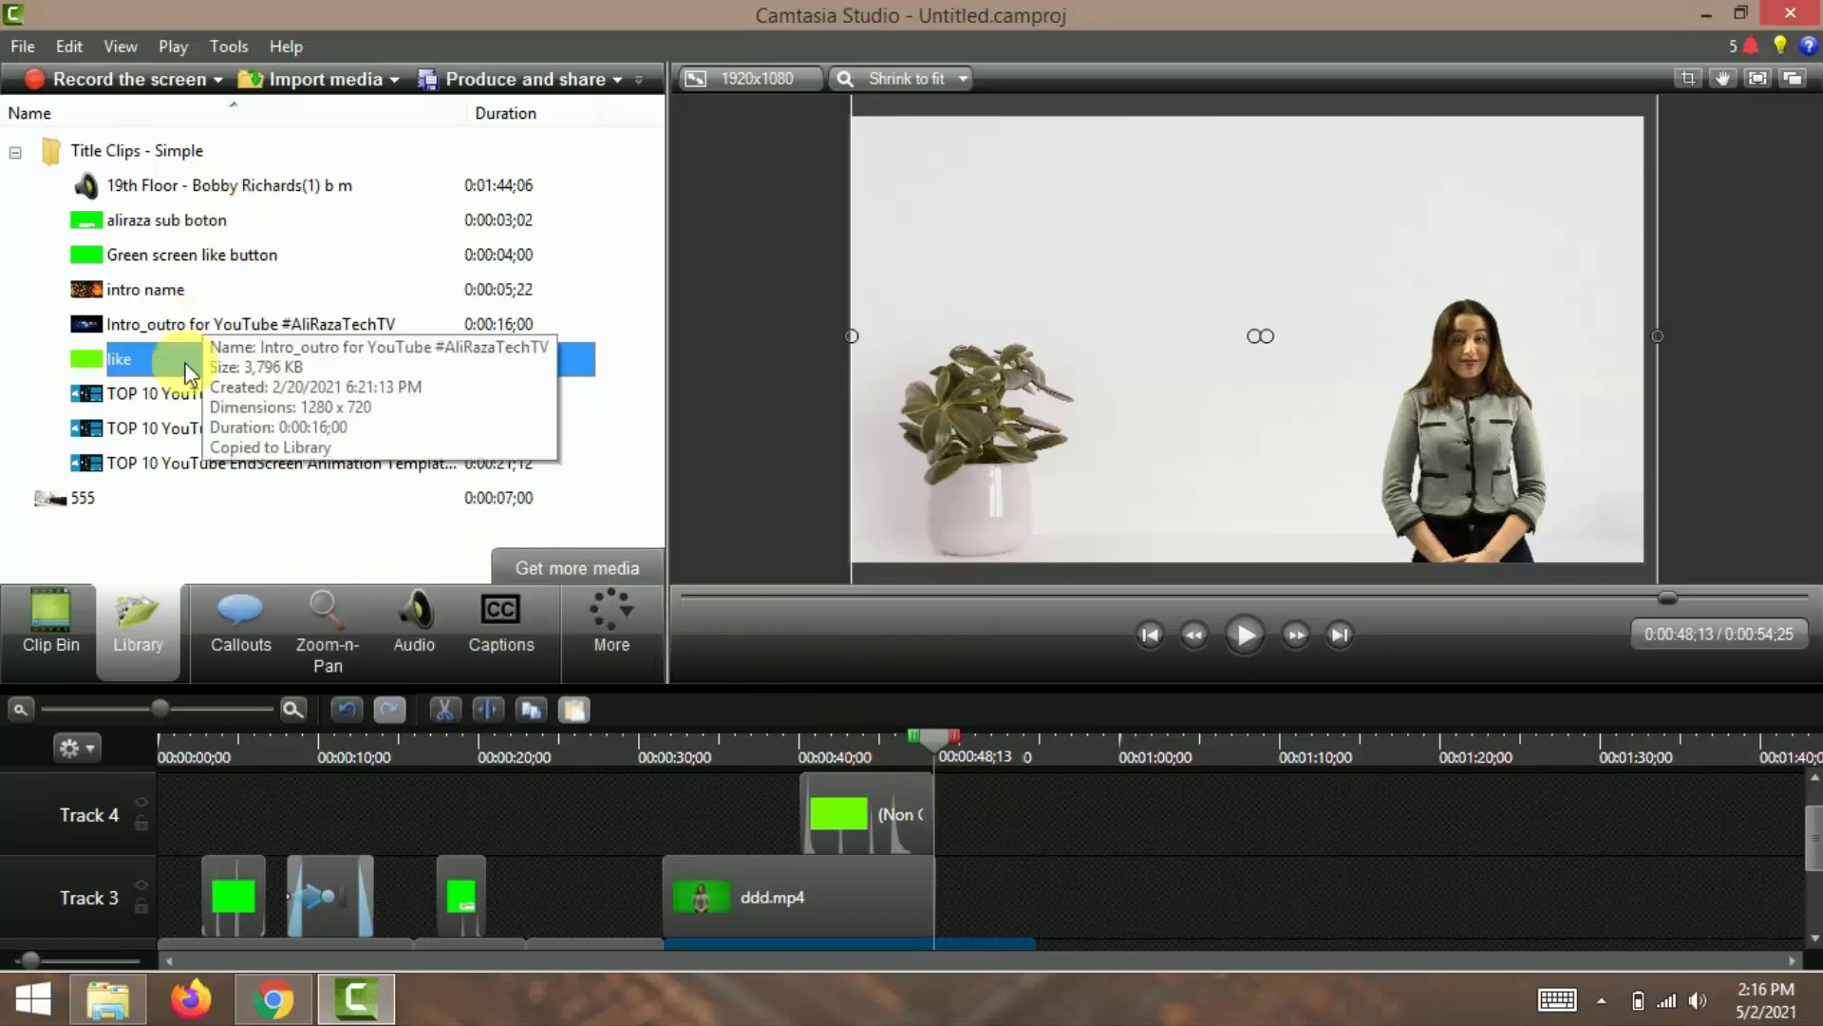
pyautogui.click(164, 392)
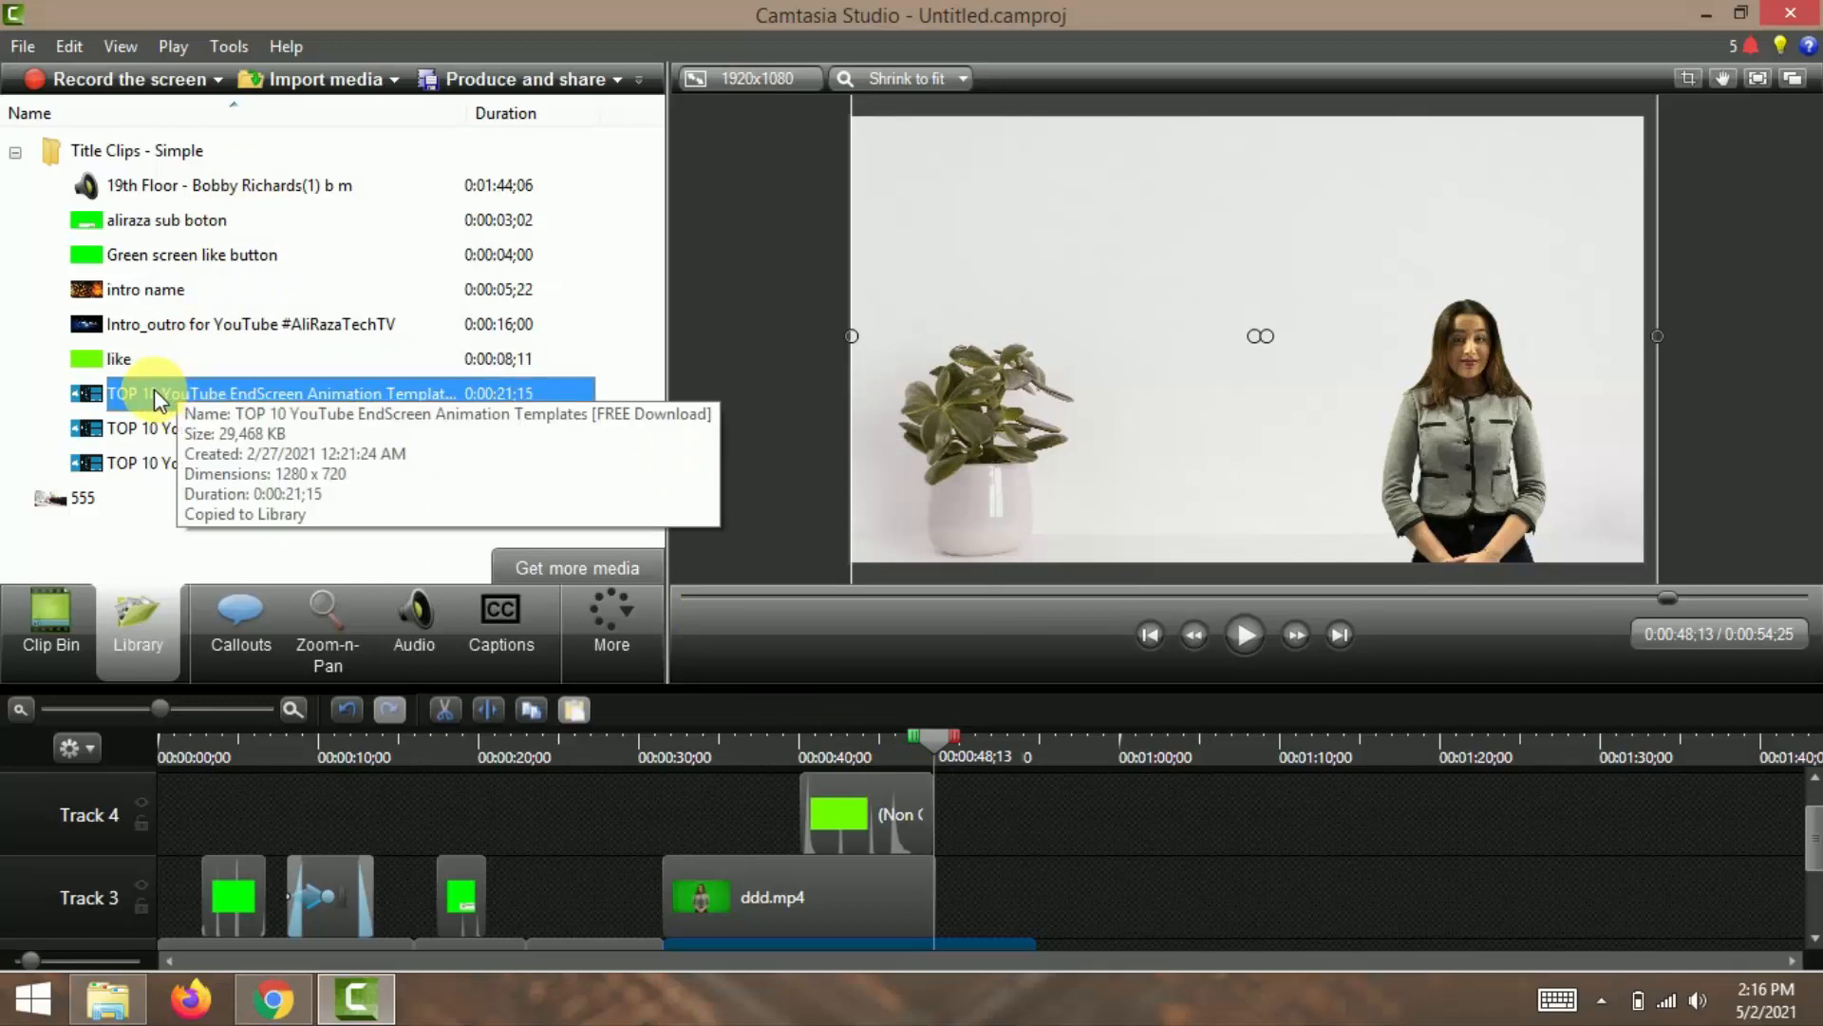
pyautogui.doubleClick(154, 395)
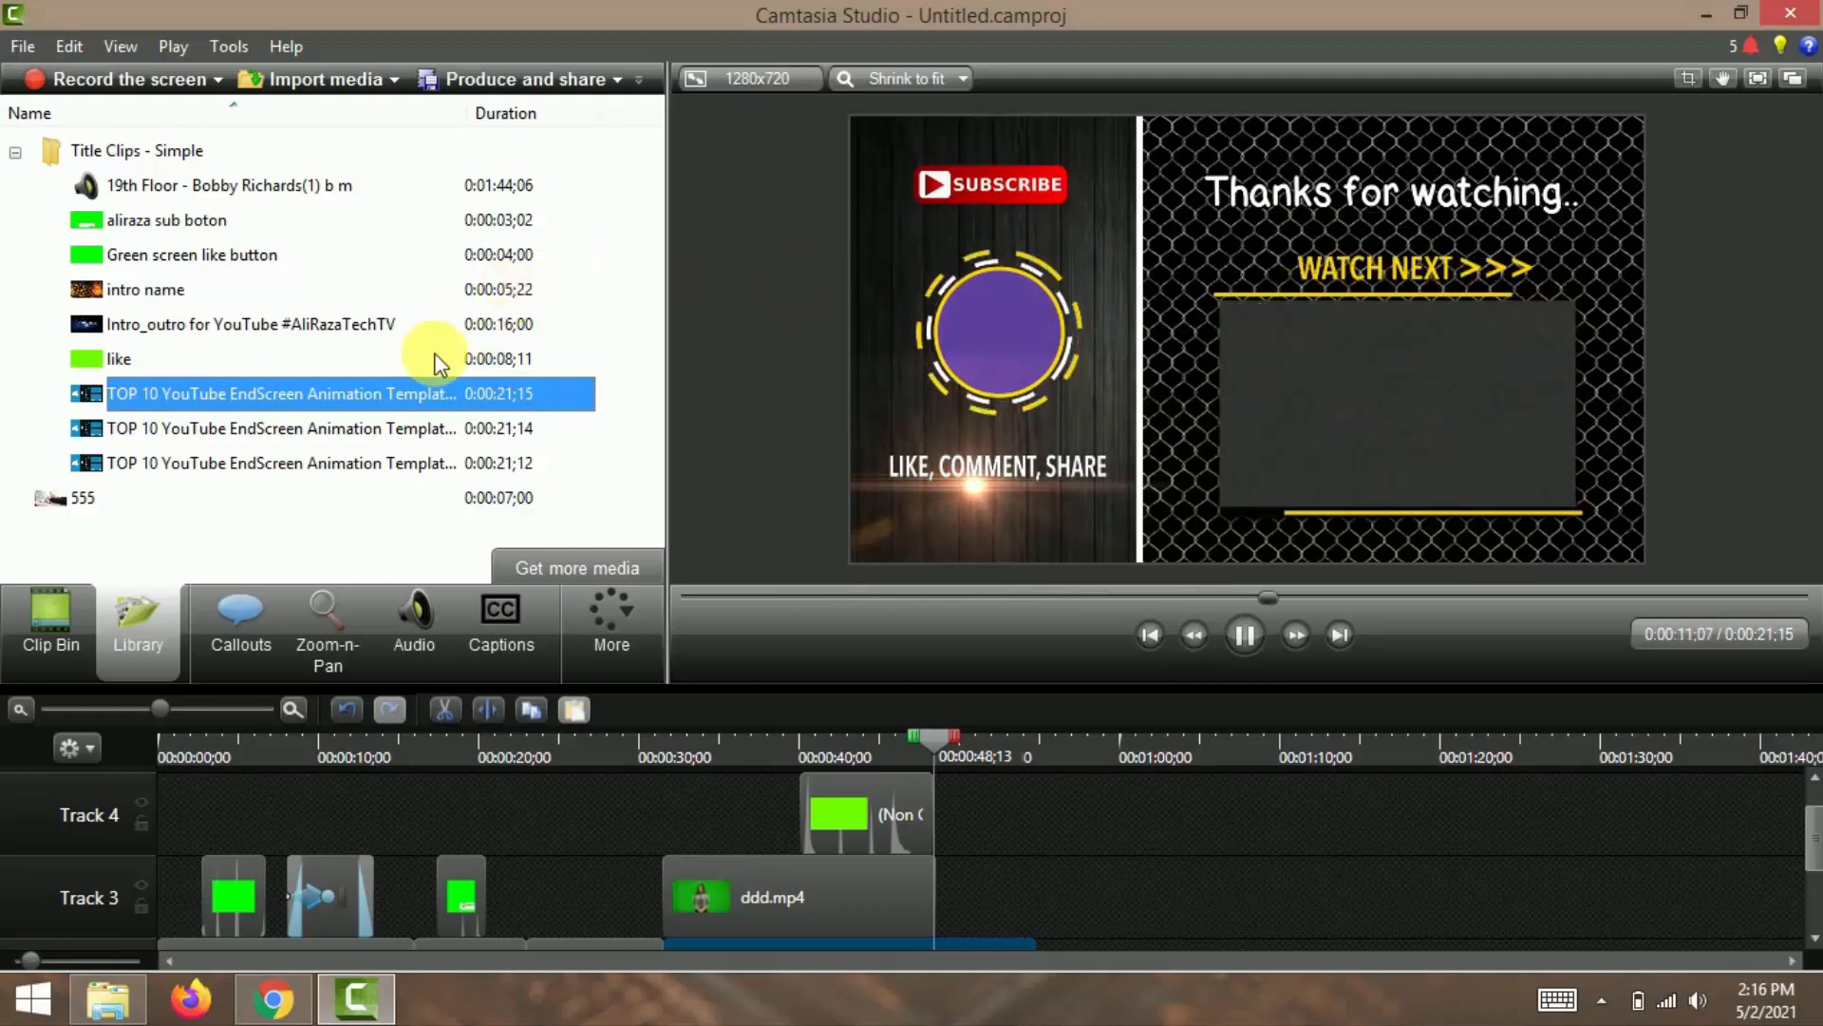
pyautogui.rightClick(230, 395)
pyautogui.click(302, 414)
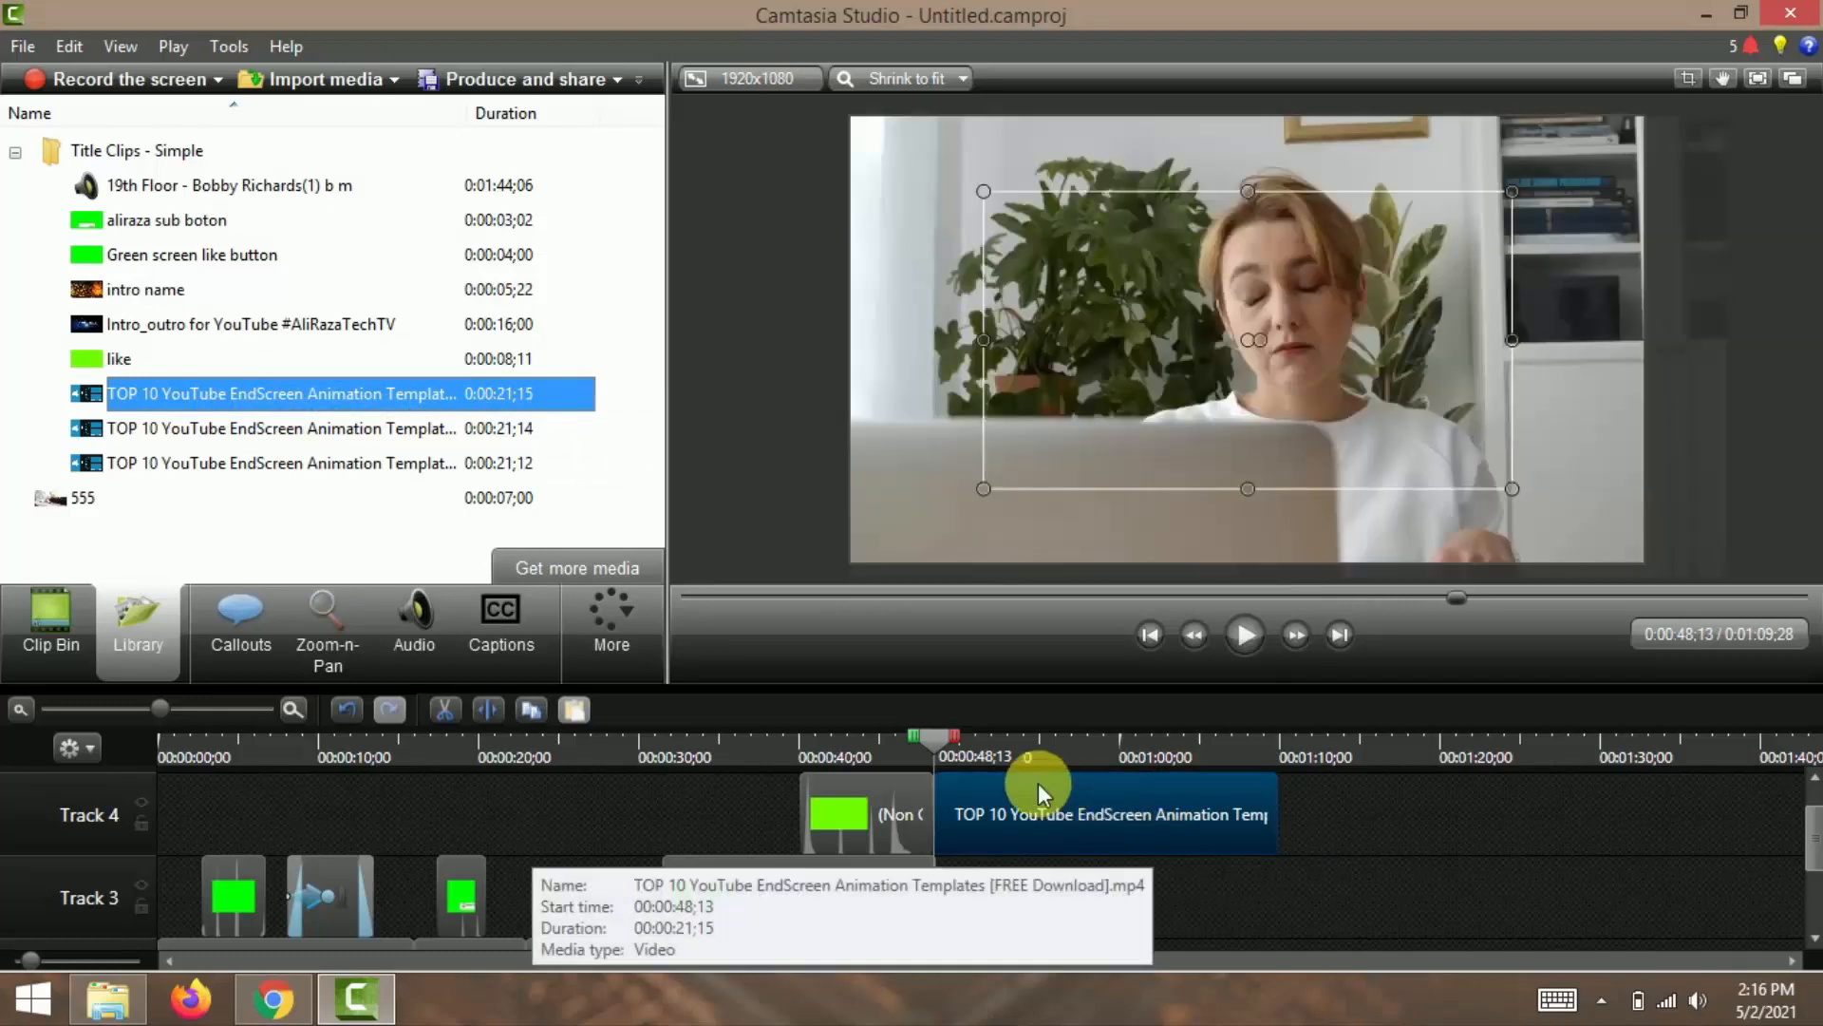
# Step: Move the end-screen clip to Track 2 after the potted-plant image, enlarge it to fill the frame and play it back
pyautogui.moveTo(1039, 783); pyautogui.dragTo(1154, 1007)
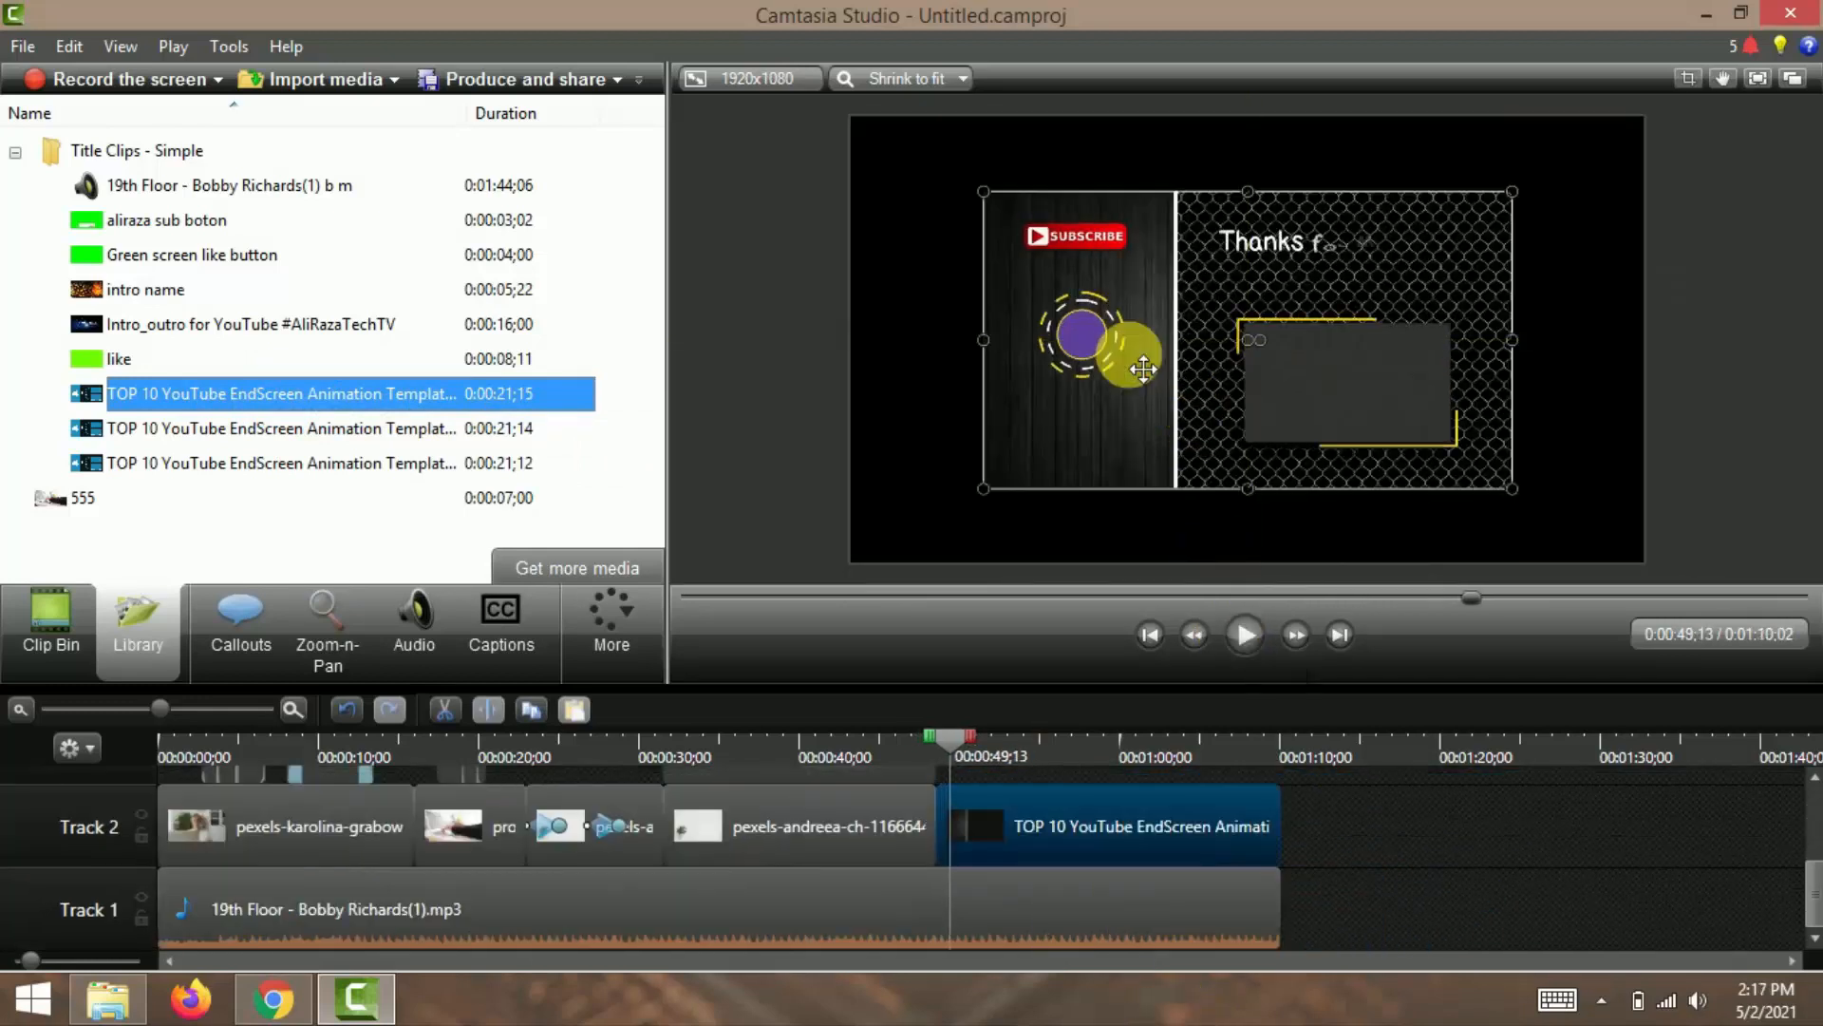
pyautogui.moveTo(1125, 306); pyautogui.dragTo(993, 232)
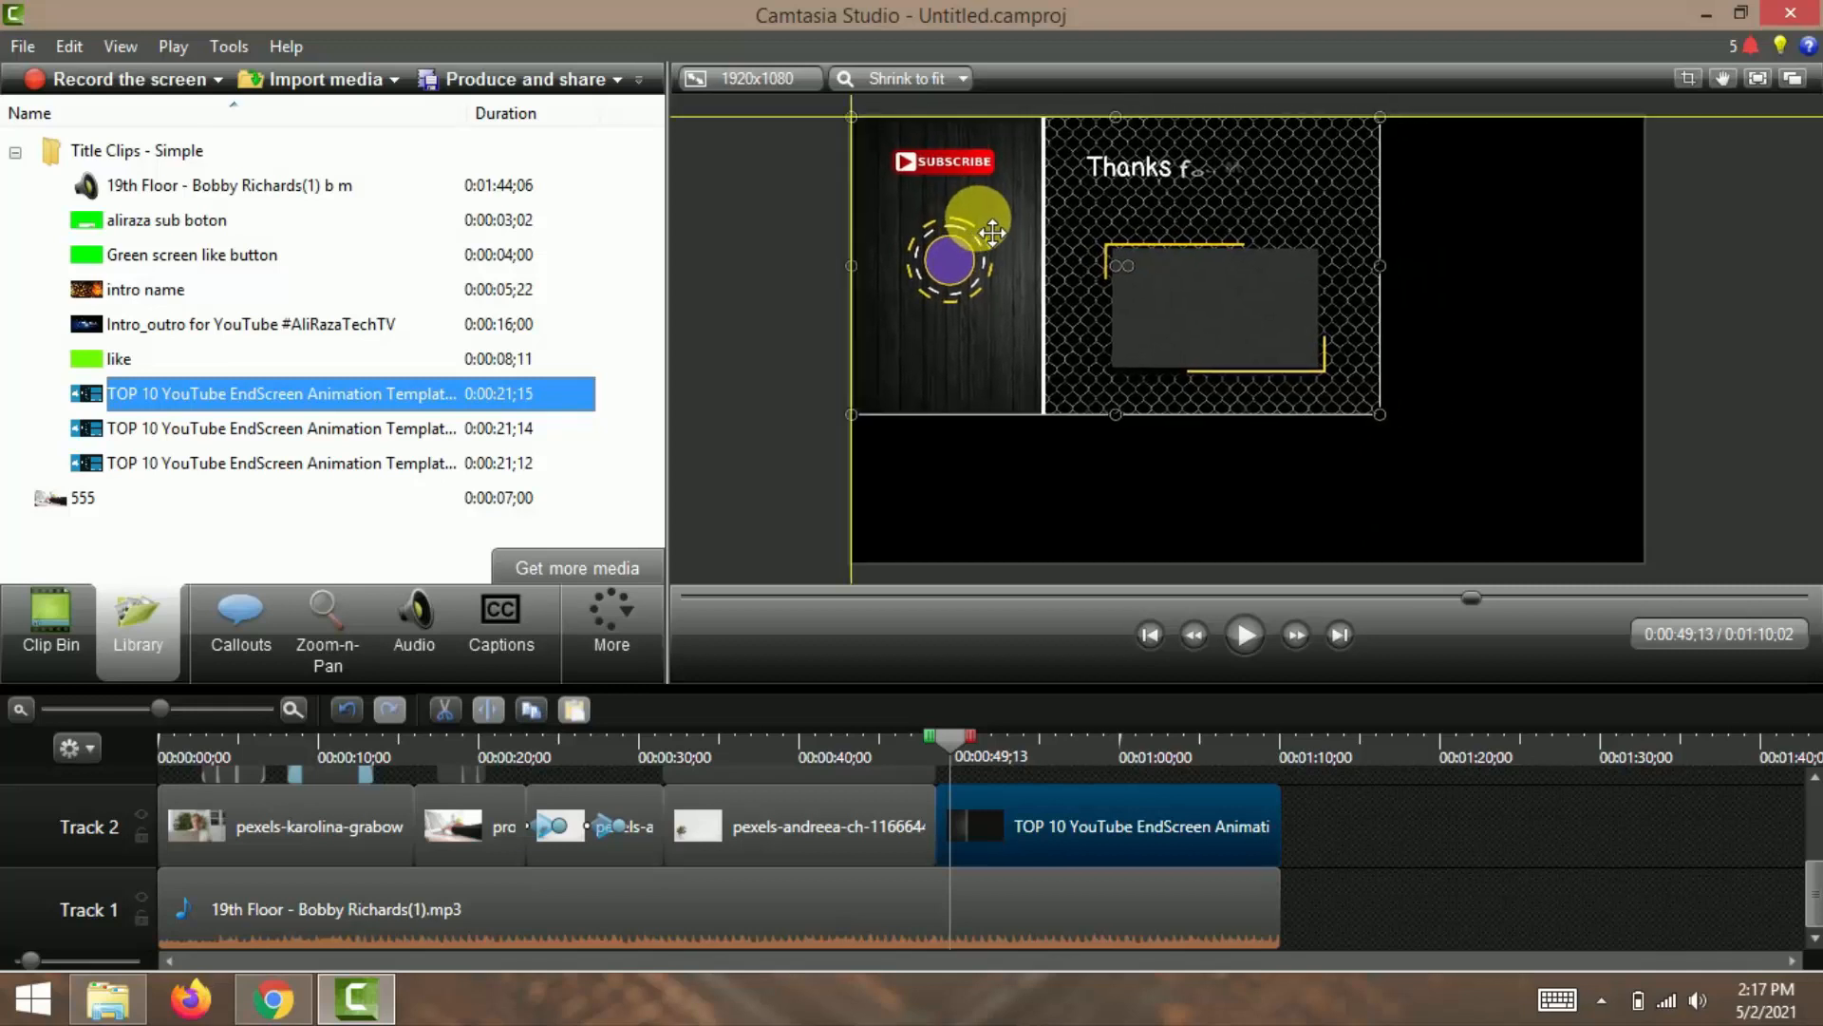
pyautogui.moveTo(1383, 416); pyautogui.dragTo(1631, 570)
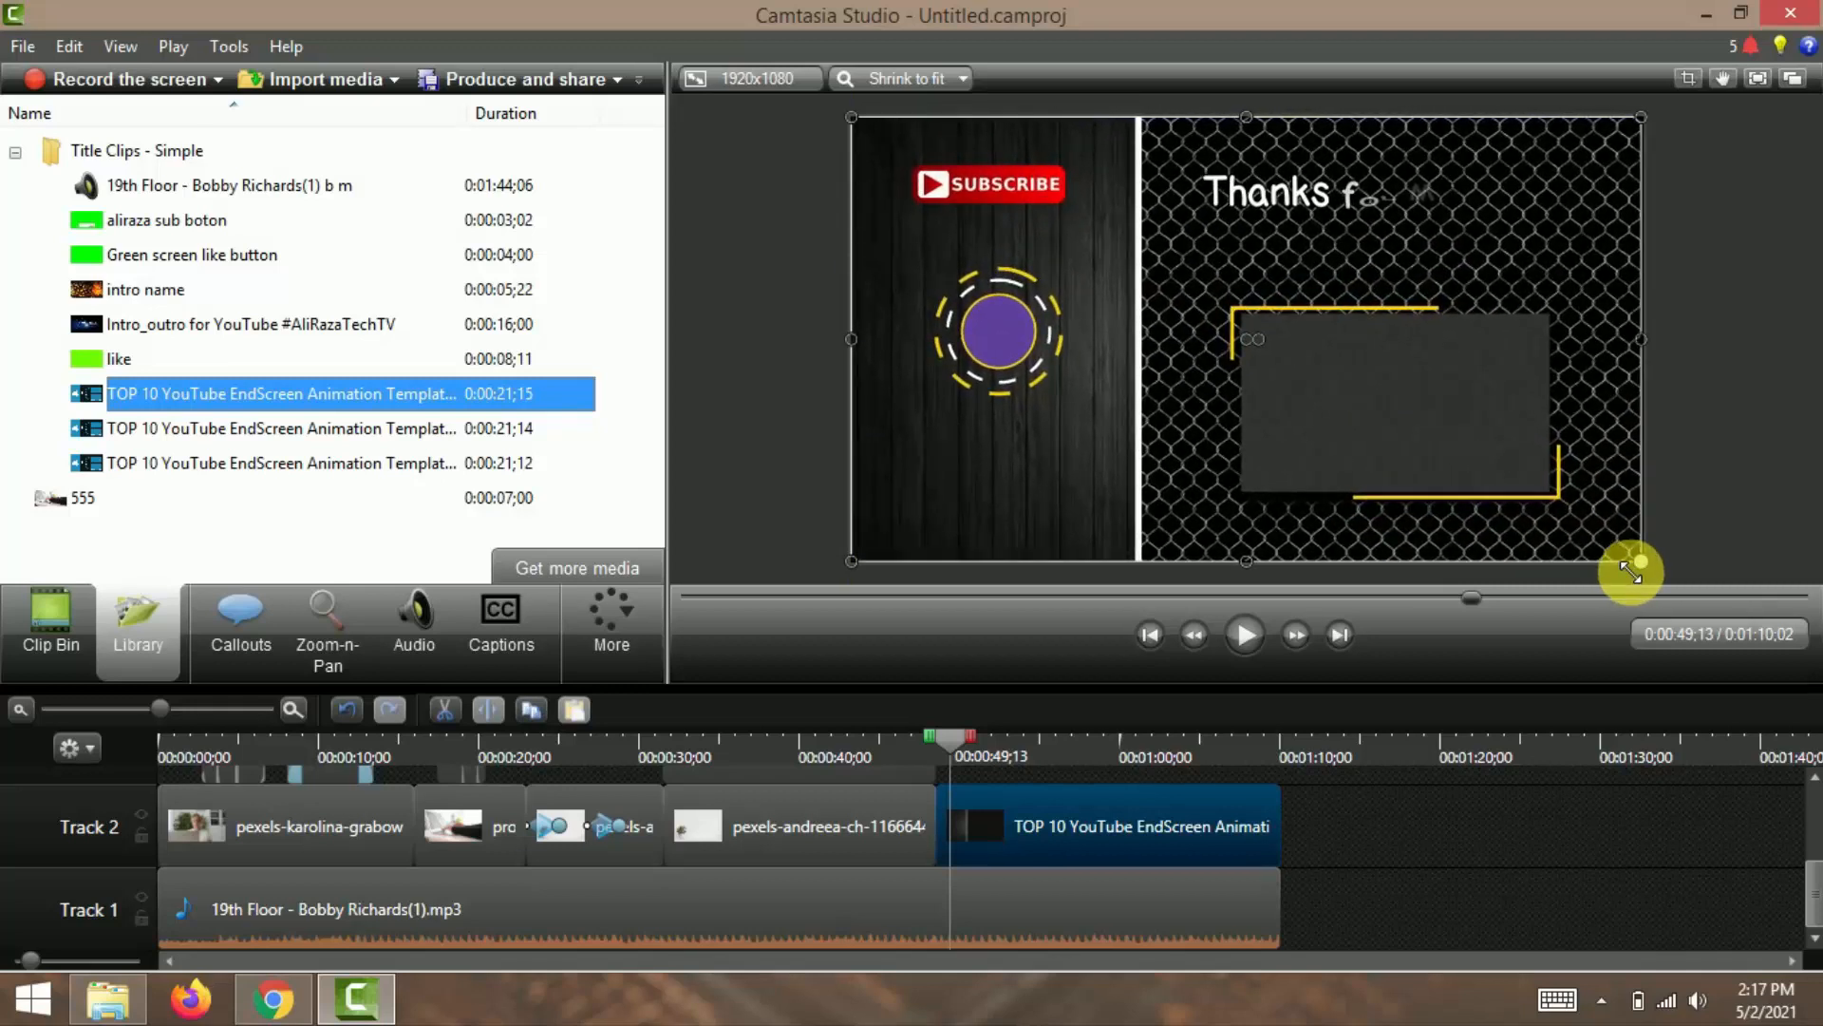
pyautogui.click(1246, 635)
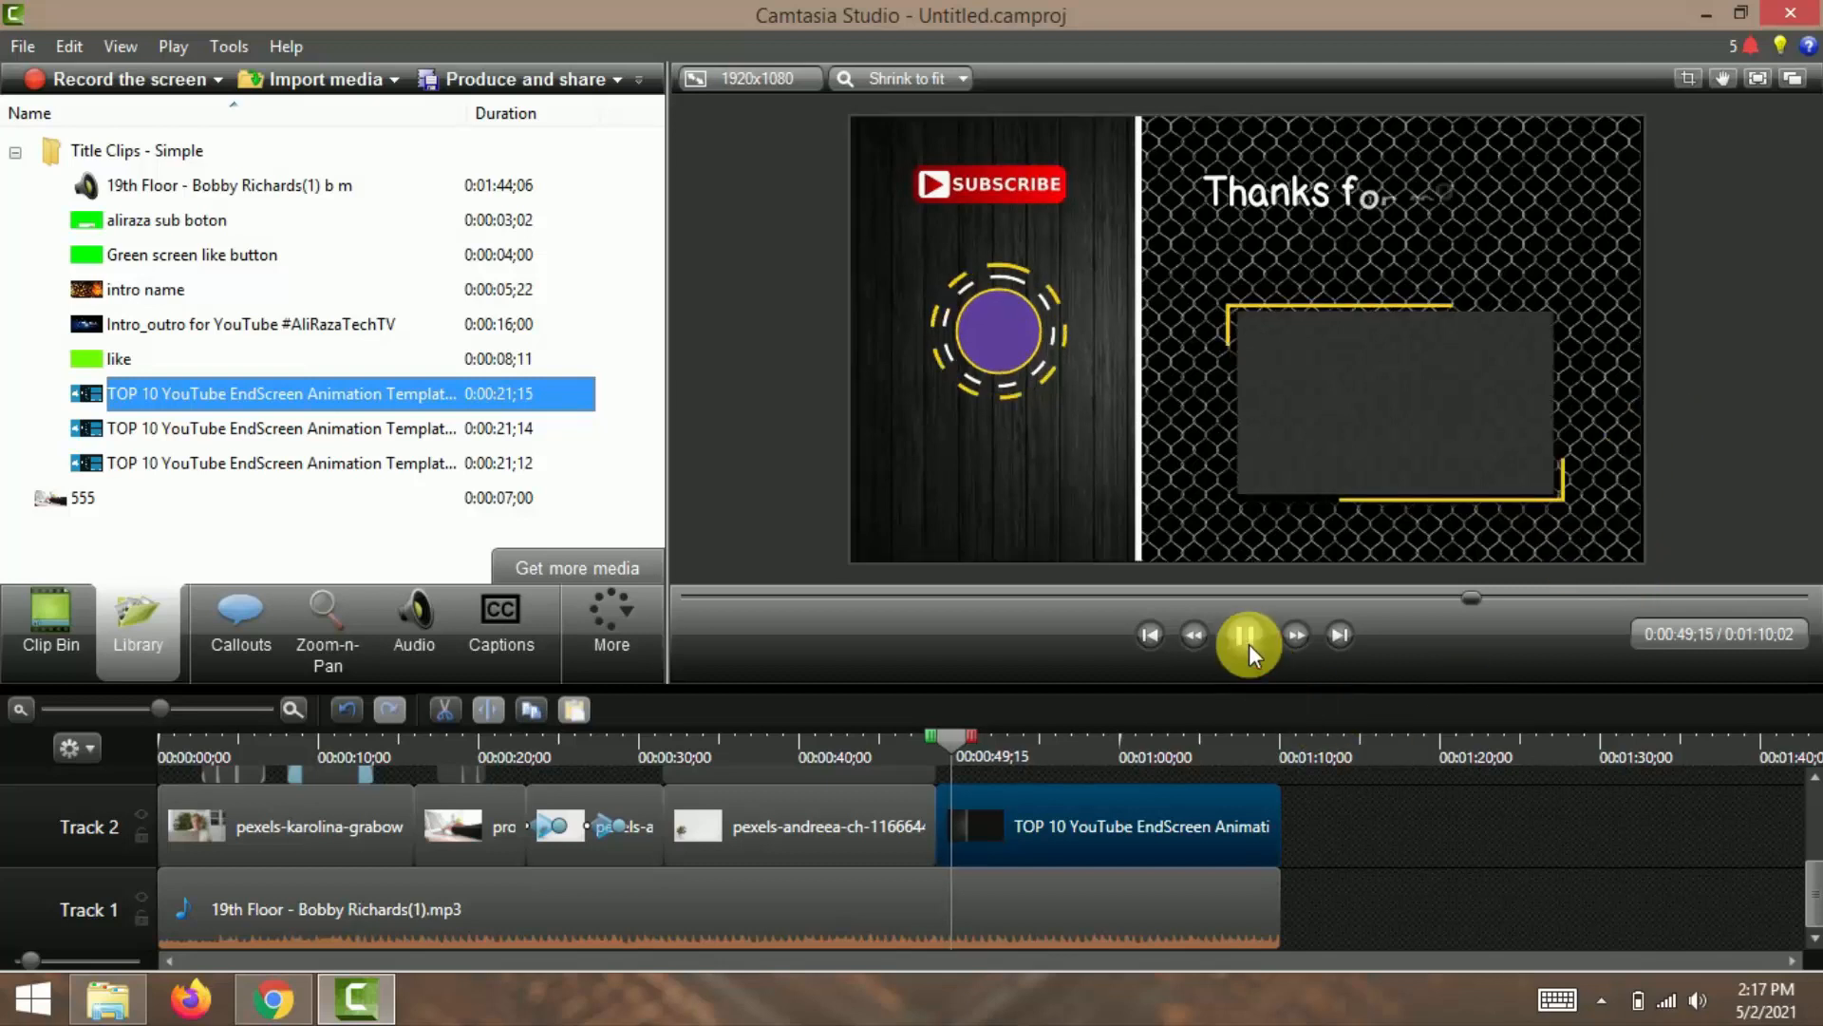
pyautogui.click(1244, 637)
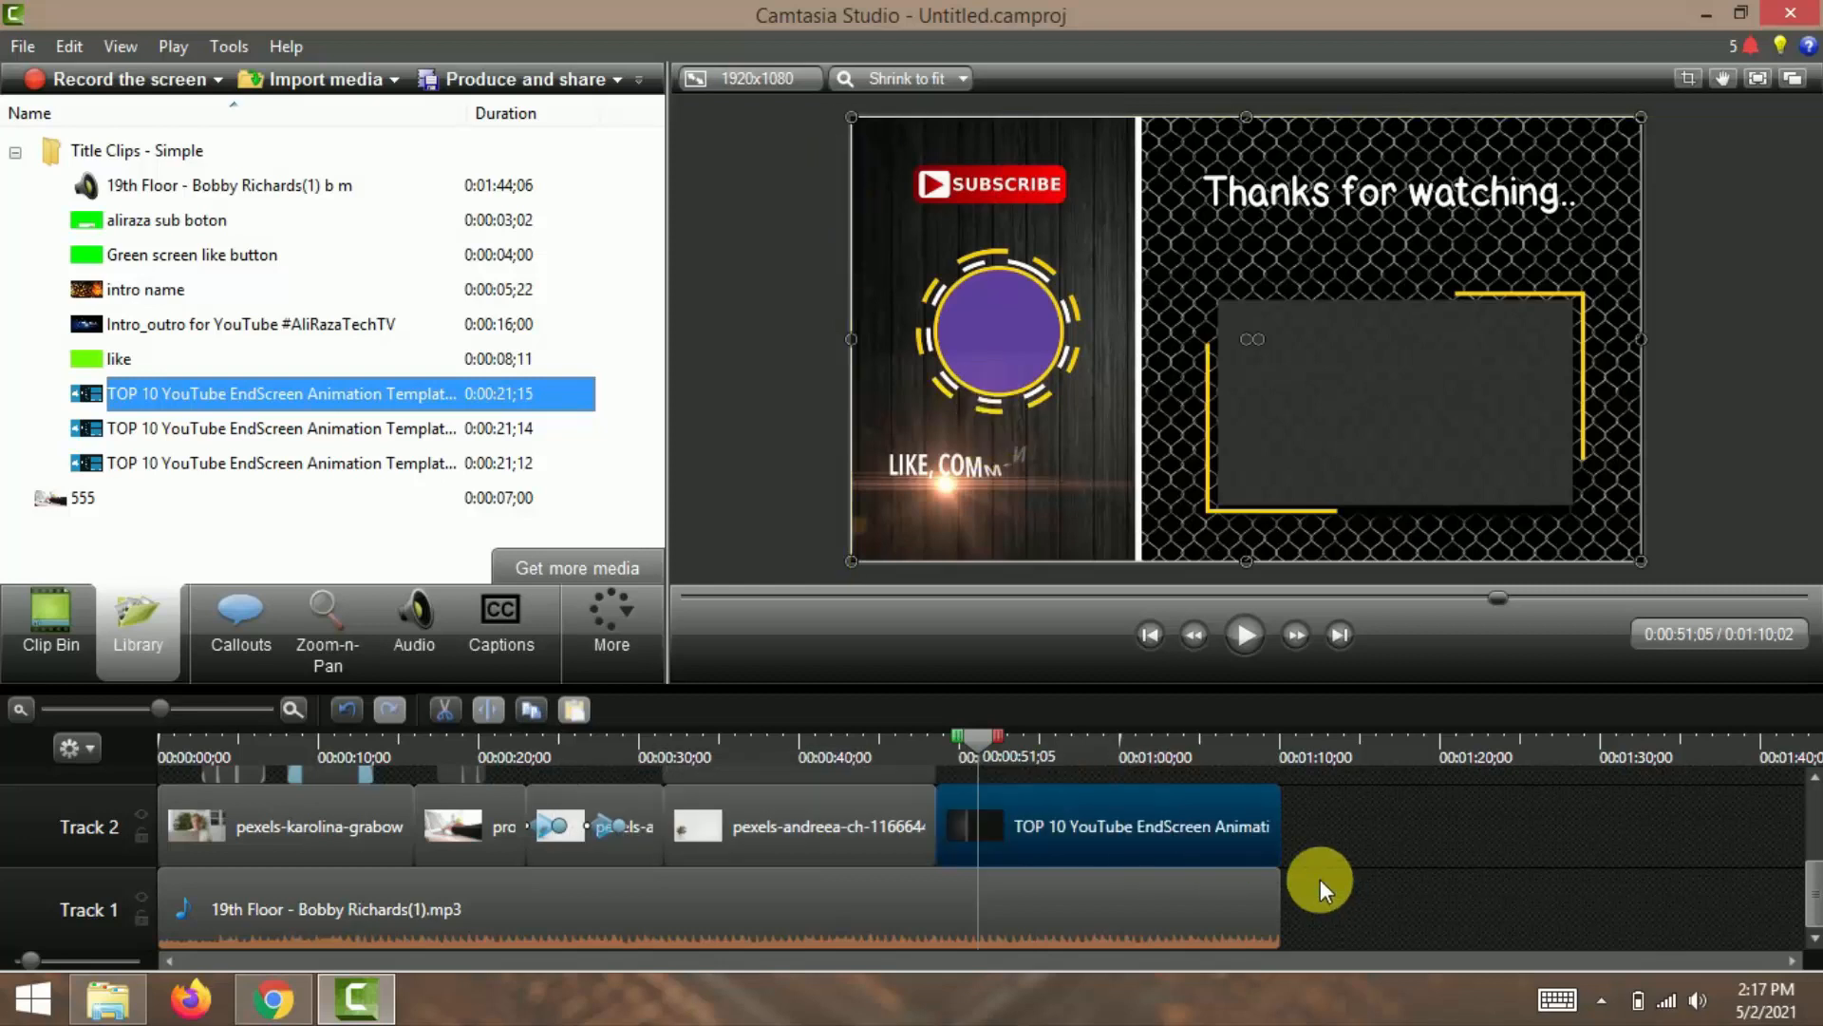
# Step: Move the playhead back to 0:00:43;22 and set up production of the video with the MP4 only (up to 1080p) preset
pyautogui.click(973, 739)
pyautogui.moveTo(972, 739); pyautogui.dragTo(859, 877)
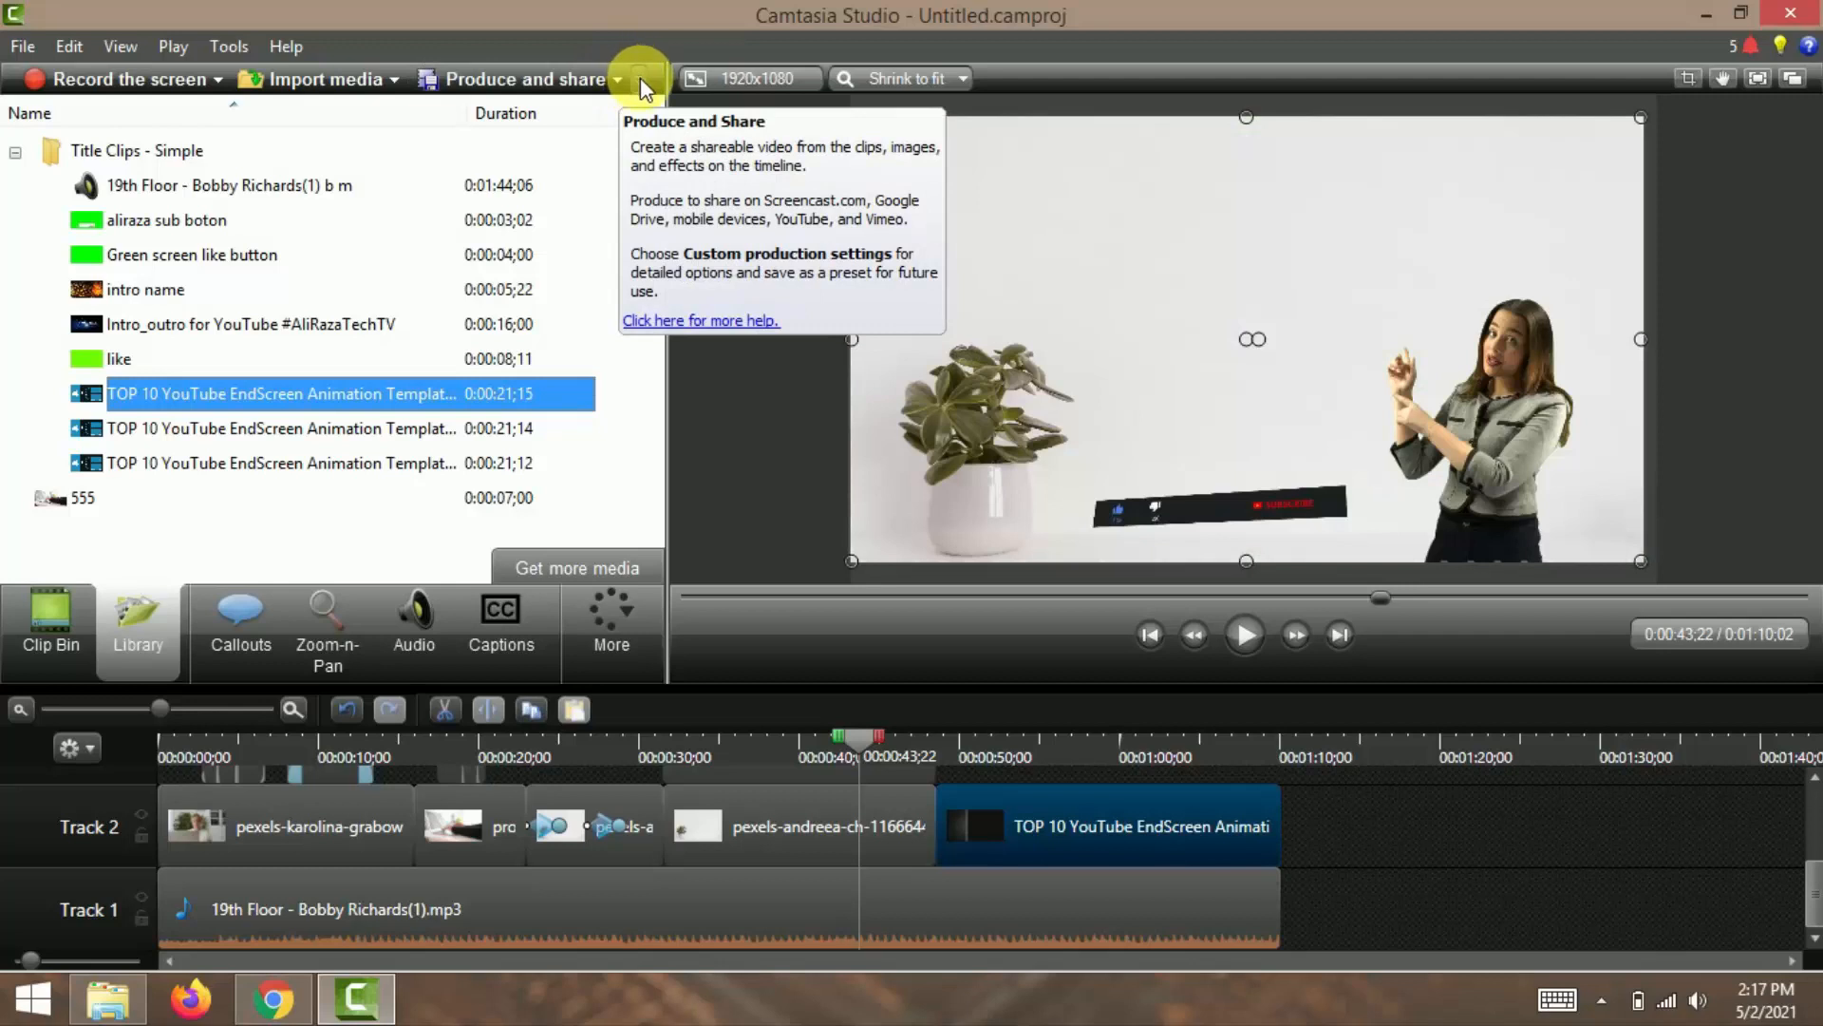
pyautogui.click(620, 82)
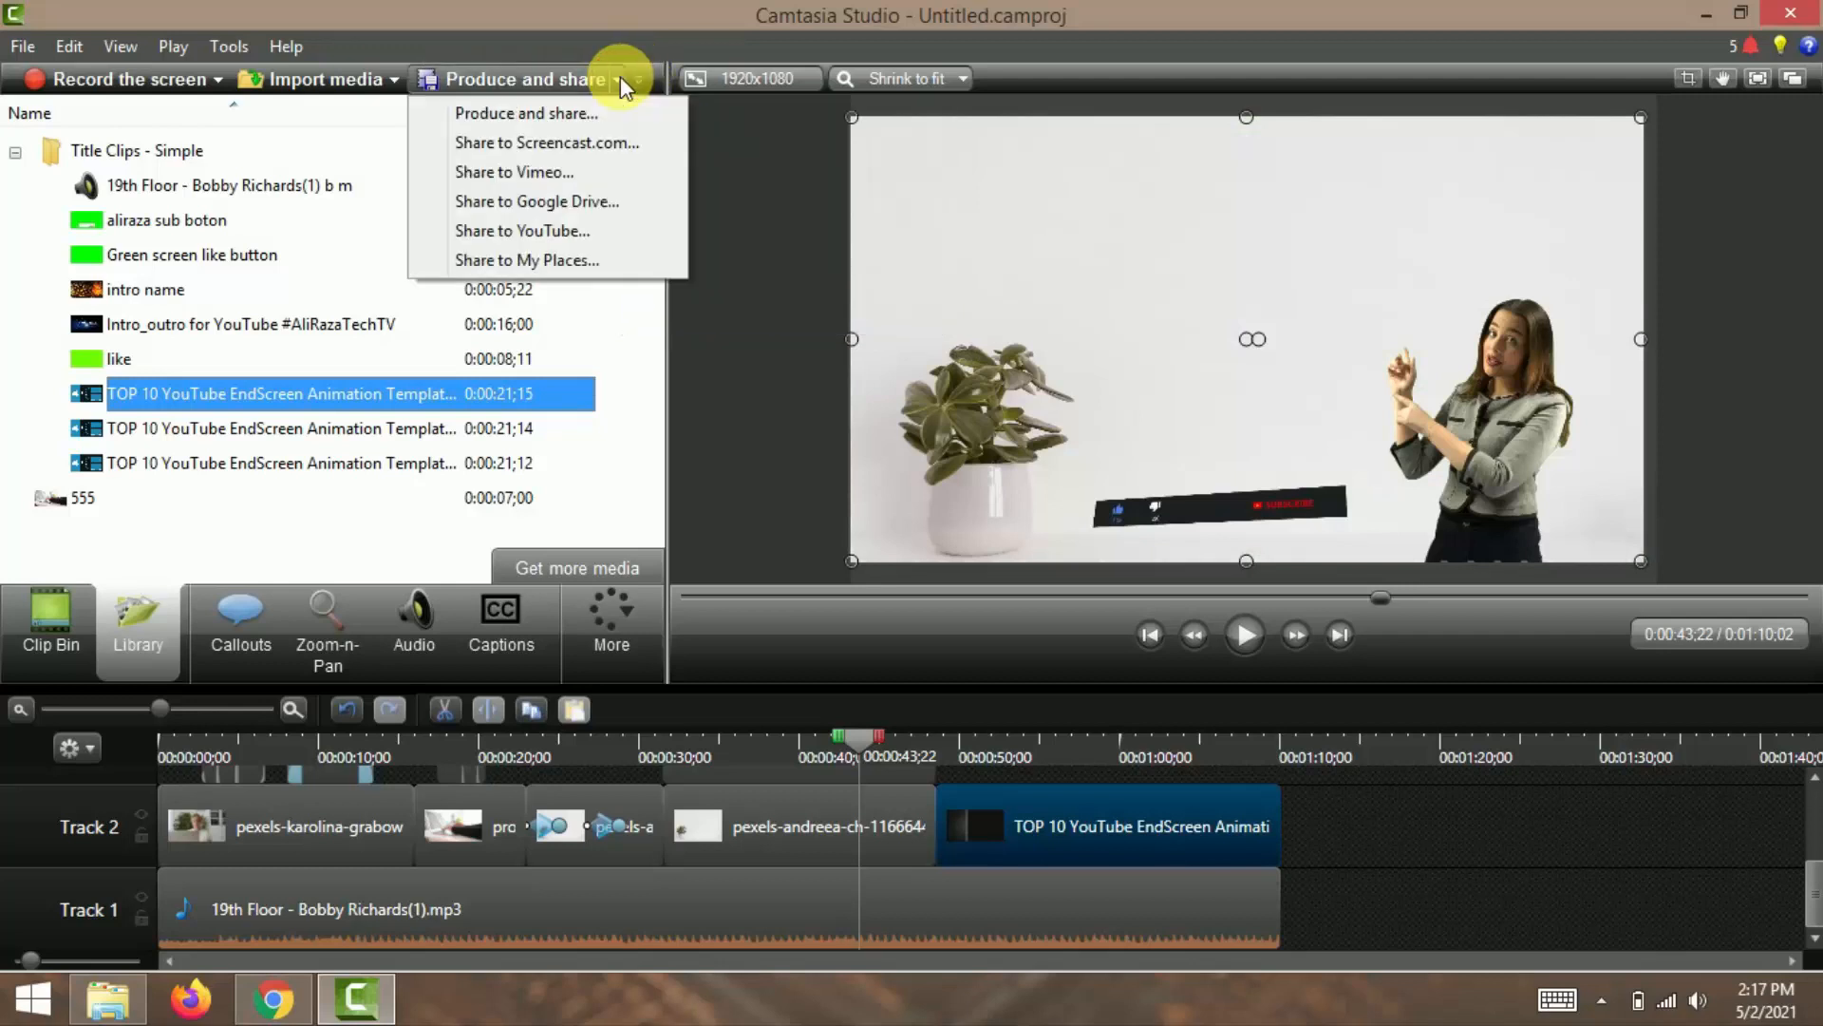
pyautogui.click(553, 113)
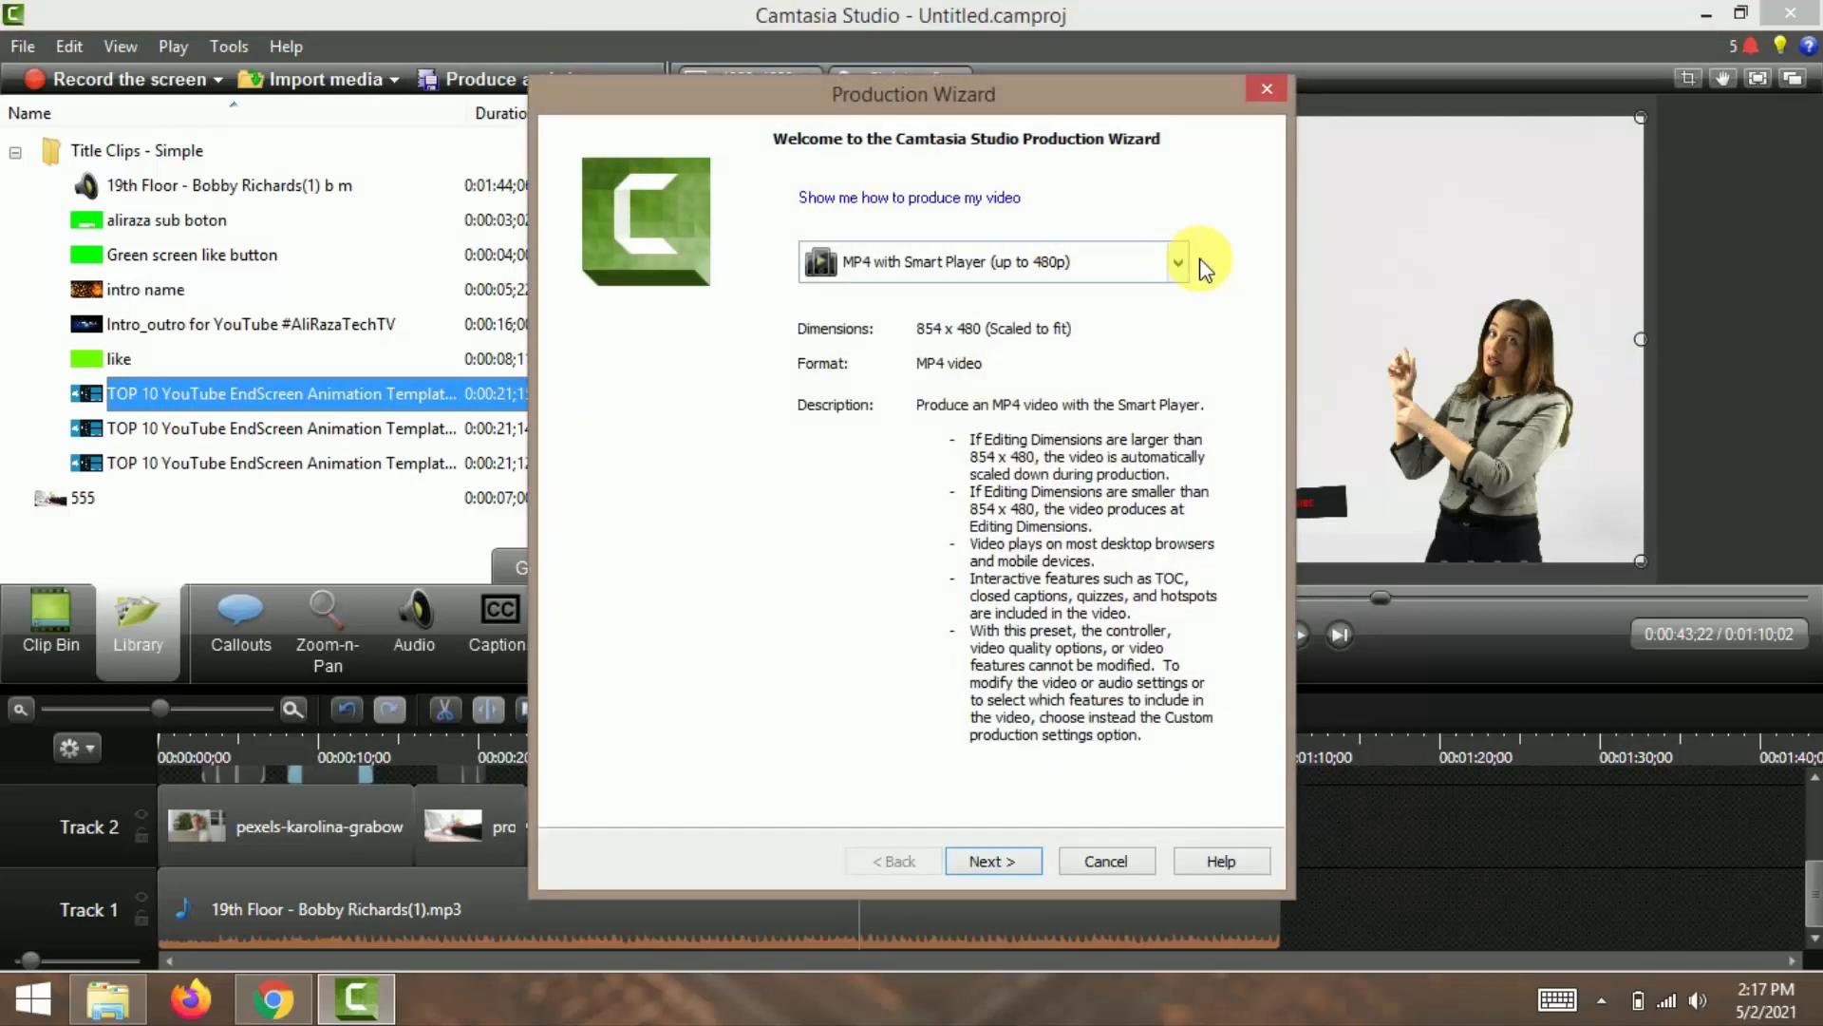
pyautogui.click(1175, 261)
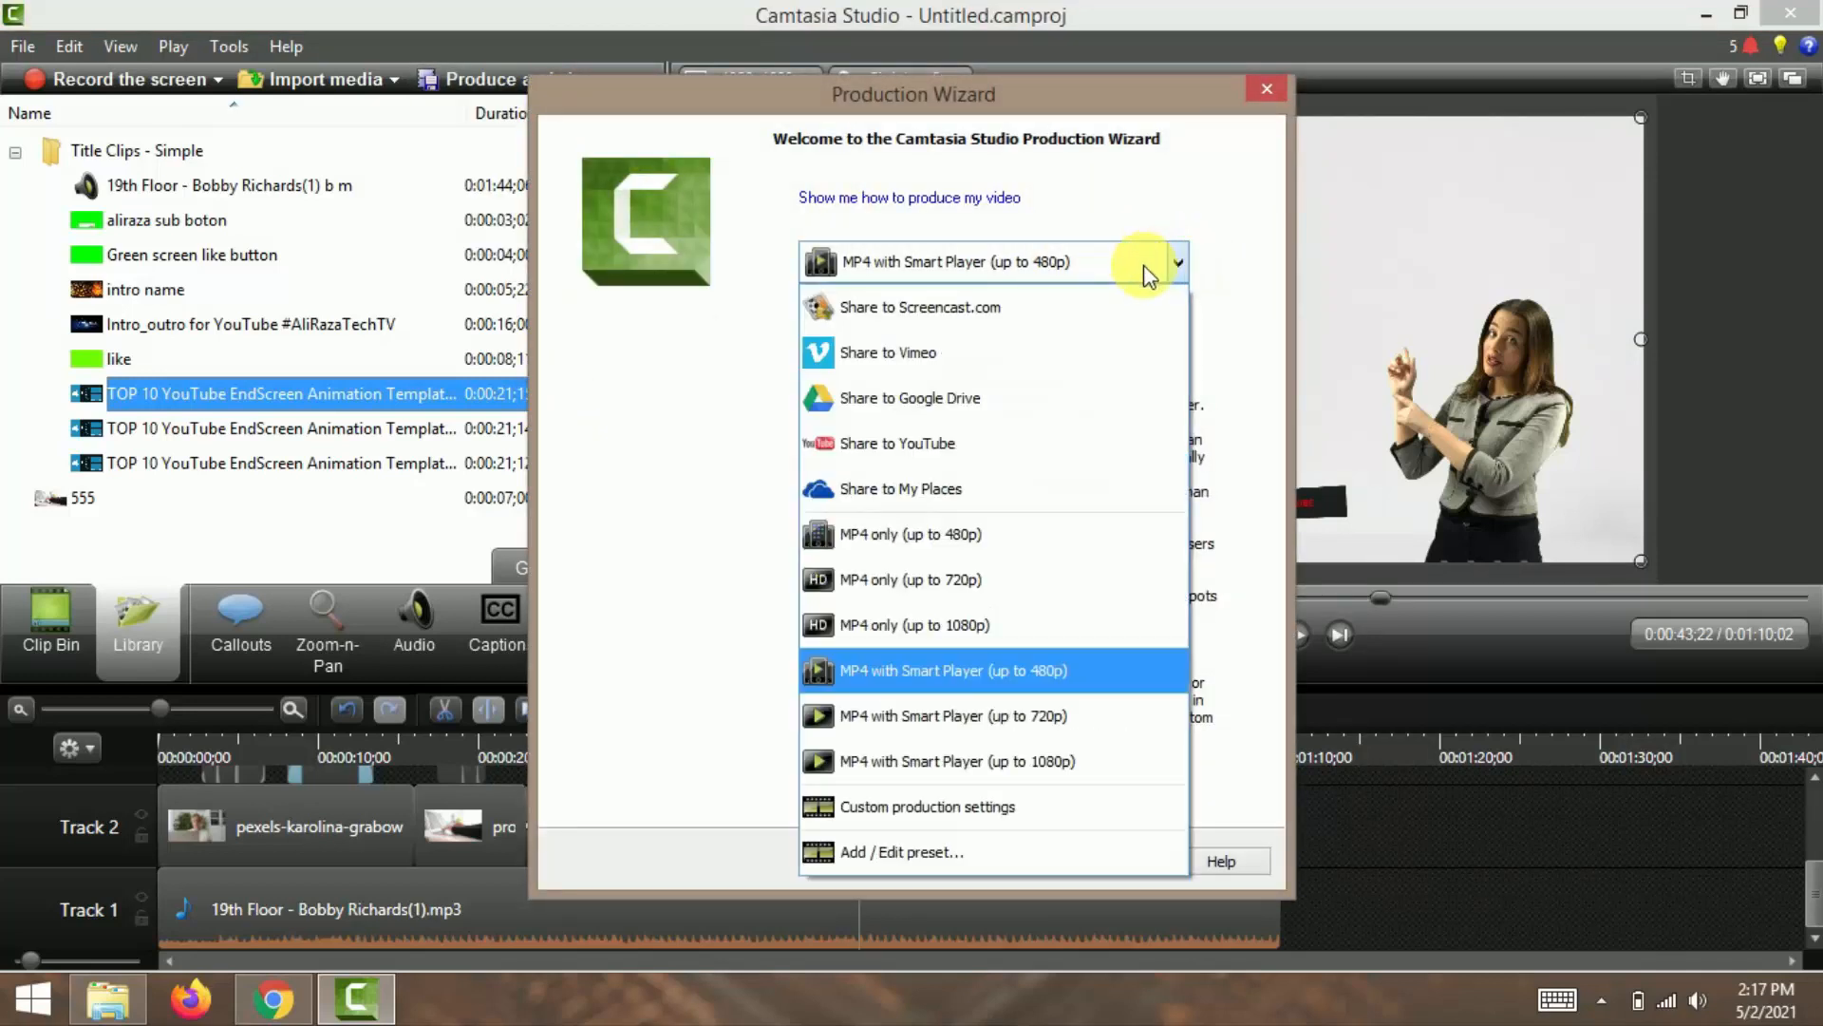
pyautogui.click(999, 624)
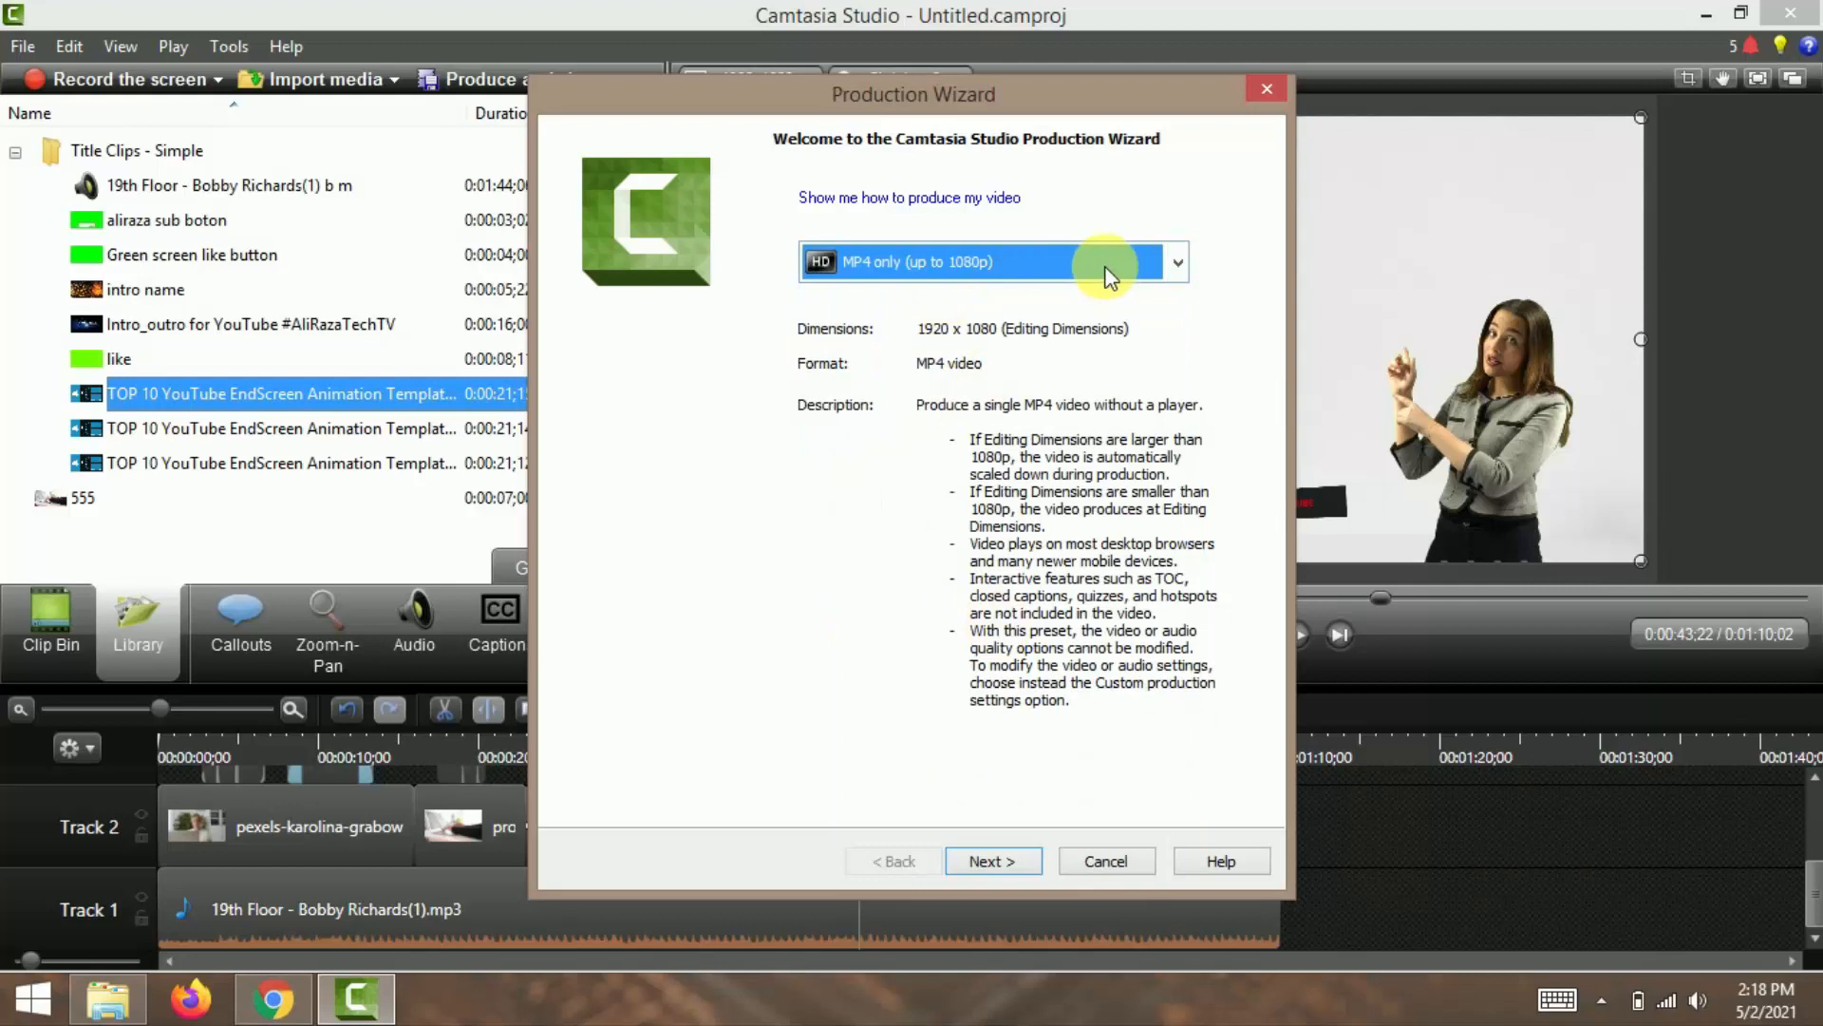
pyautogui.click(992, 858)
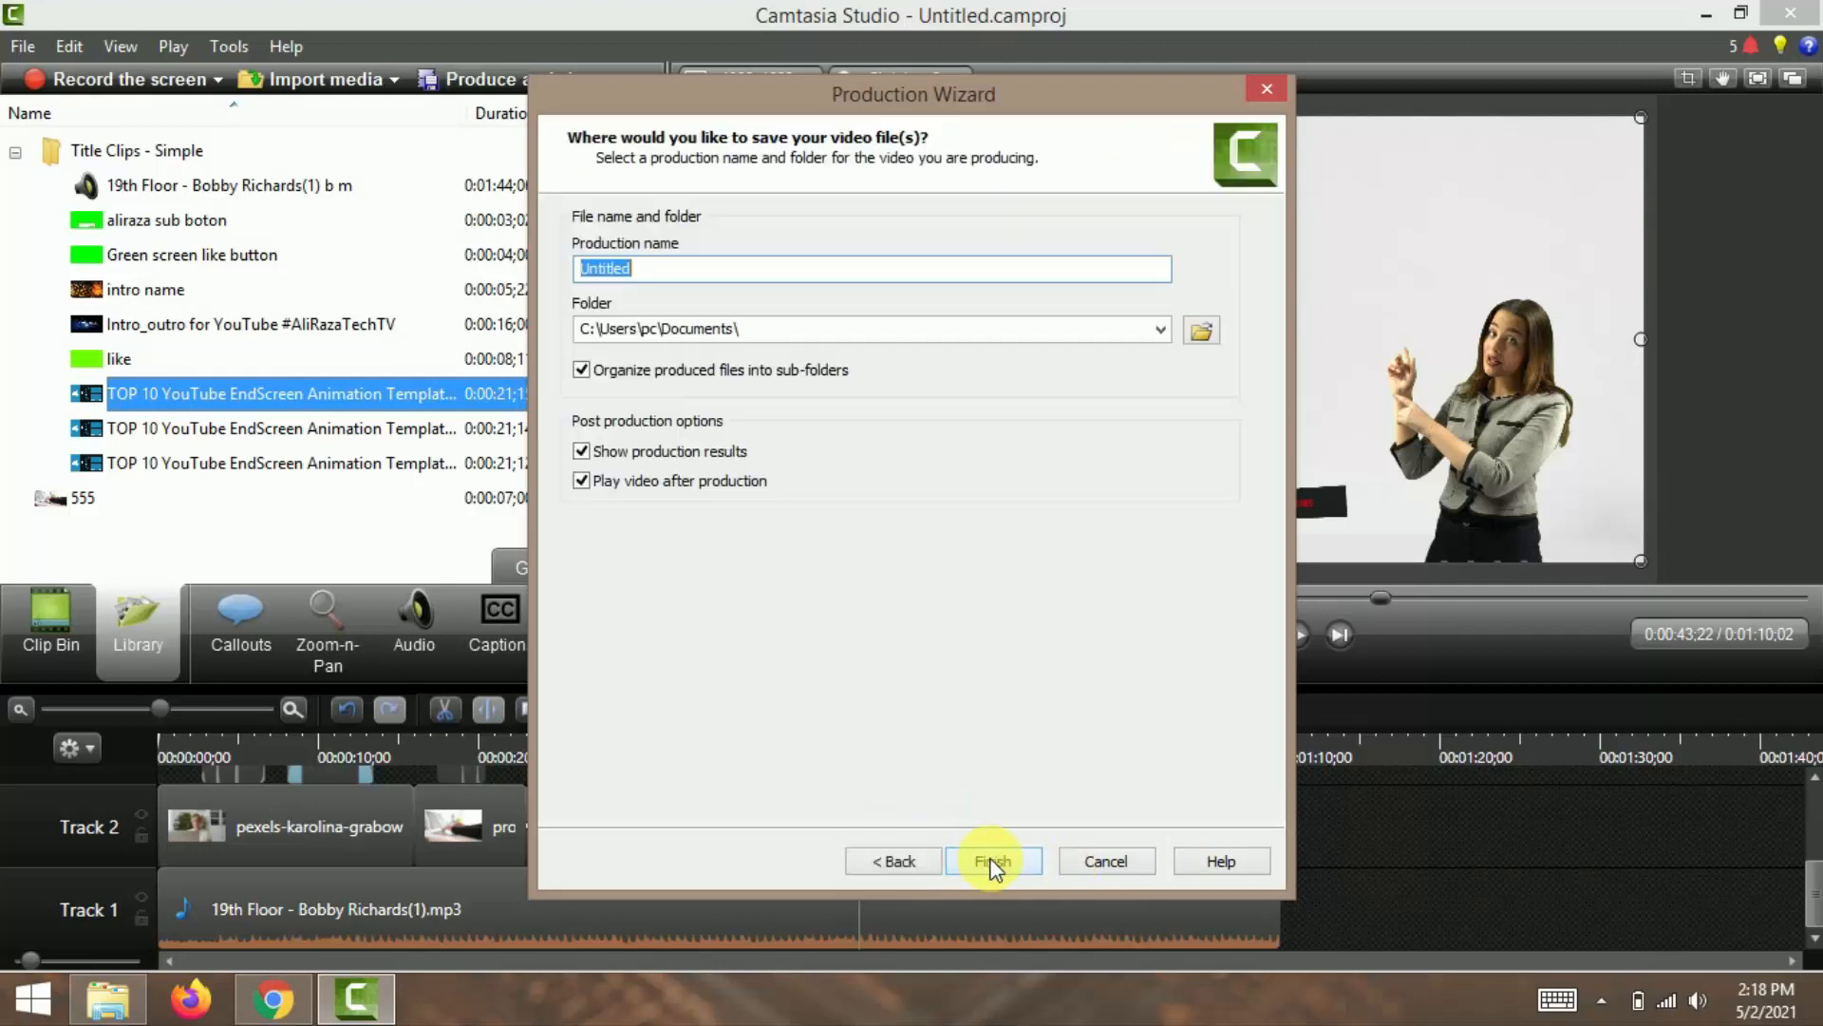
# Step: Name the production "ttttttttt", keep C:\Users\pc\Documents\ as its folder and start producing the video
pyautogui.click(670, 267)
pyautogui.moveTo(669, 268); pyautogui.dragTo(568, 273)
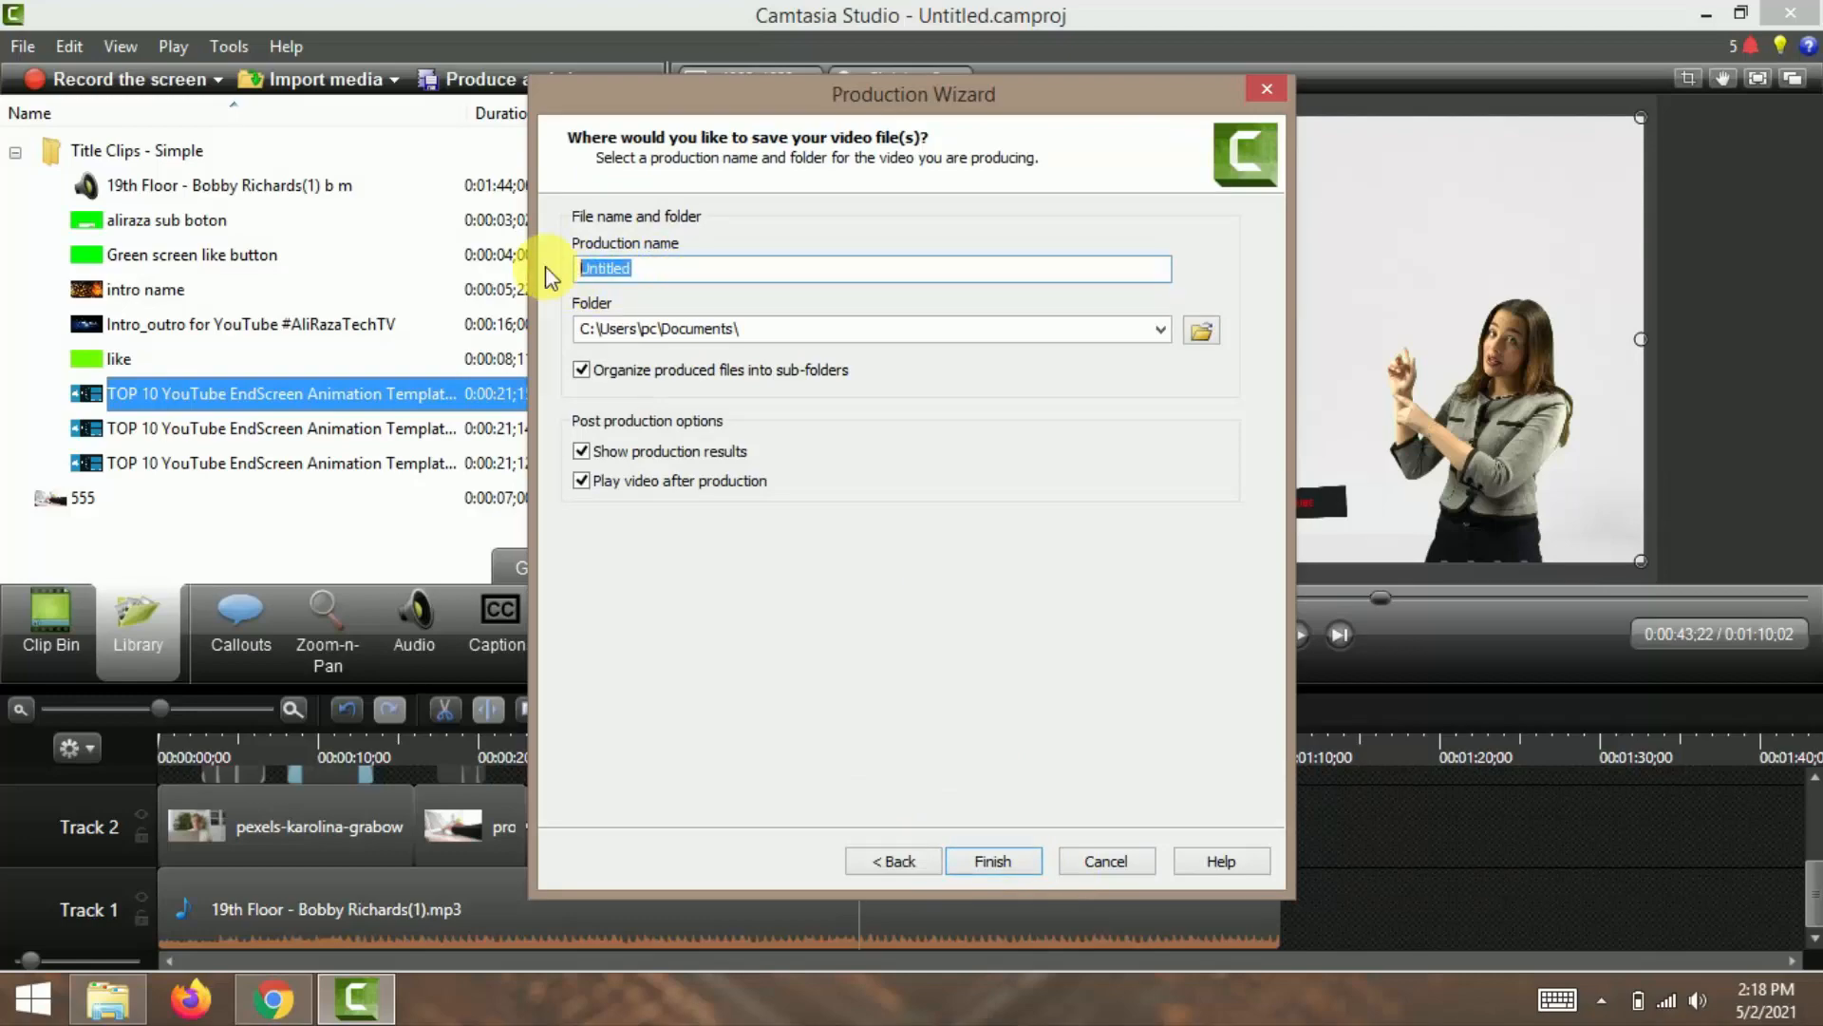
pyautogui.write('tttttttt')
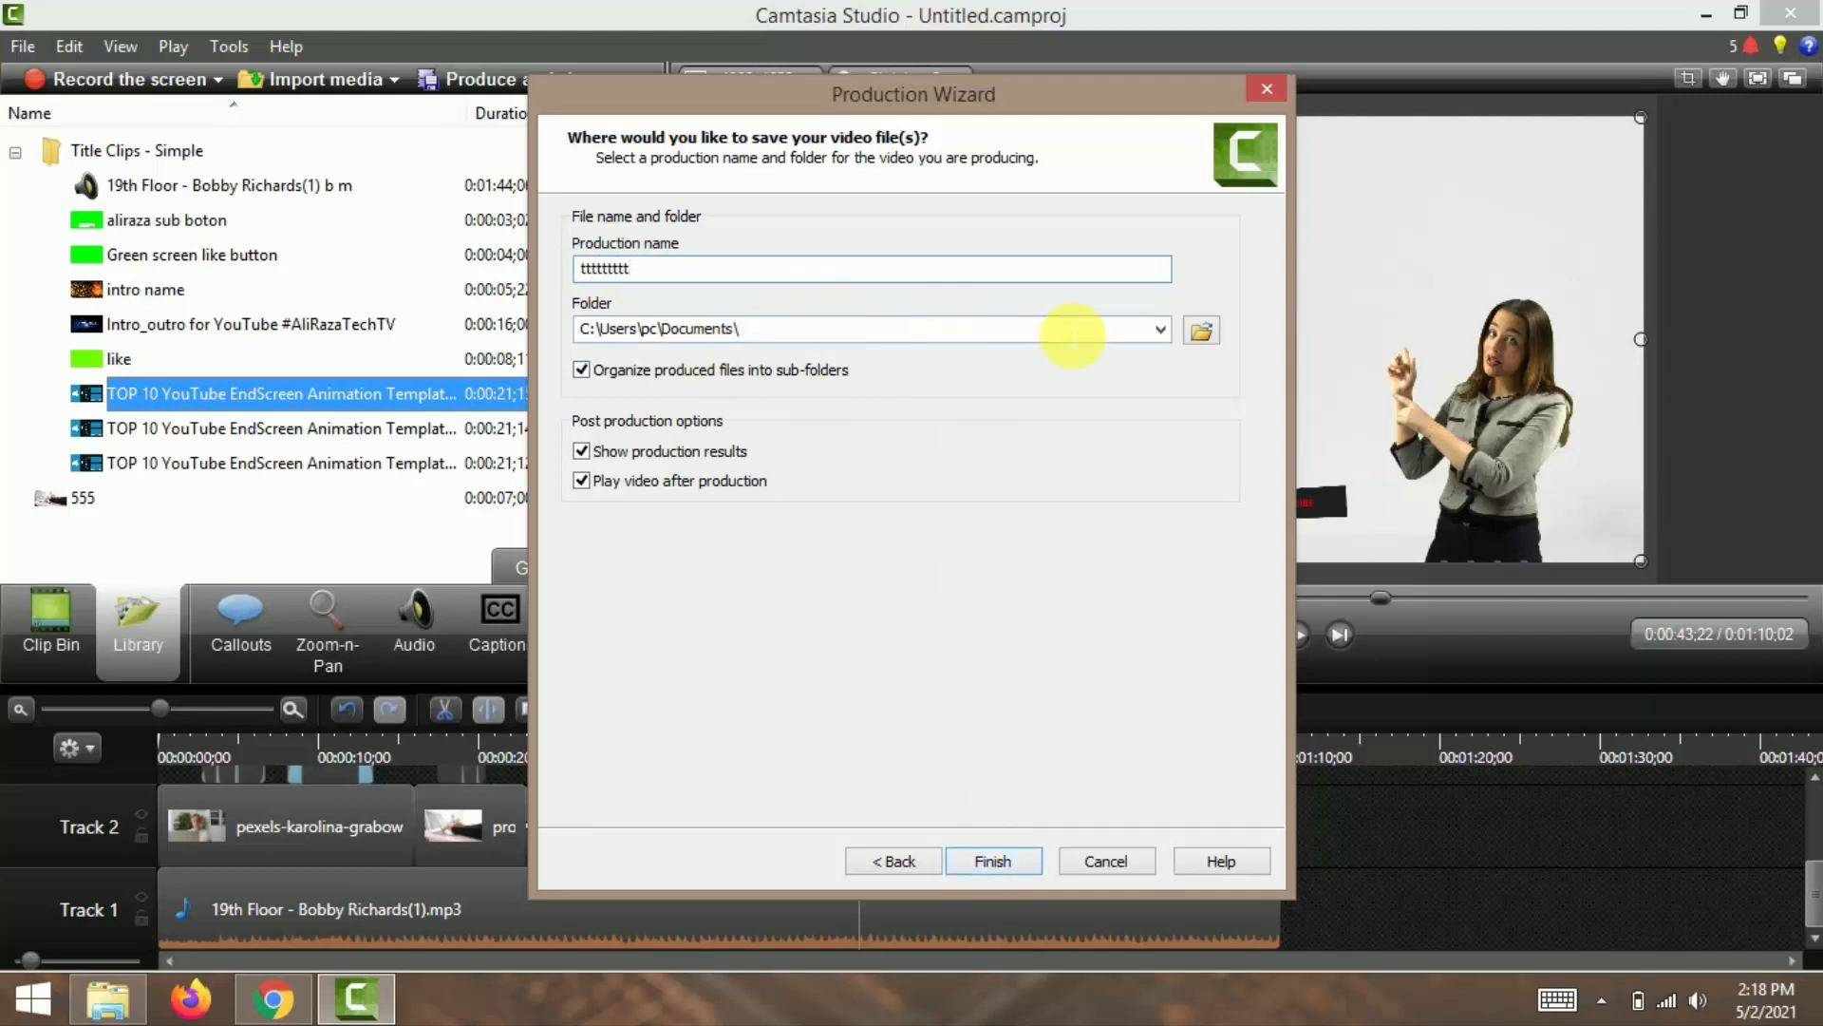
pyautogui.click(1202, 333)
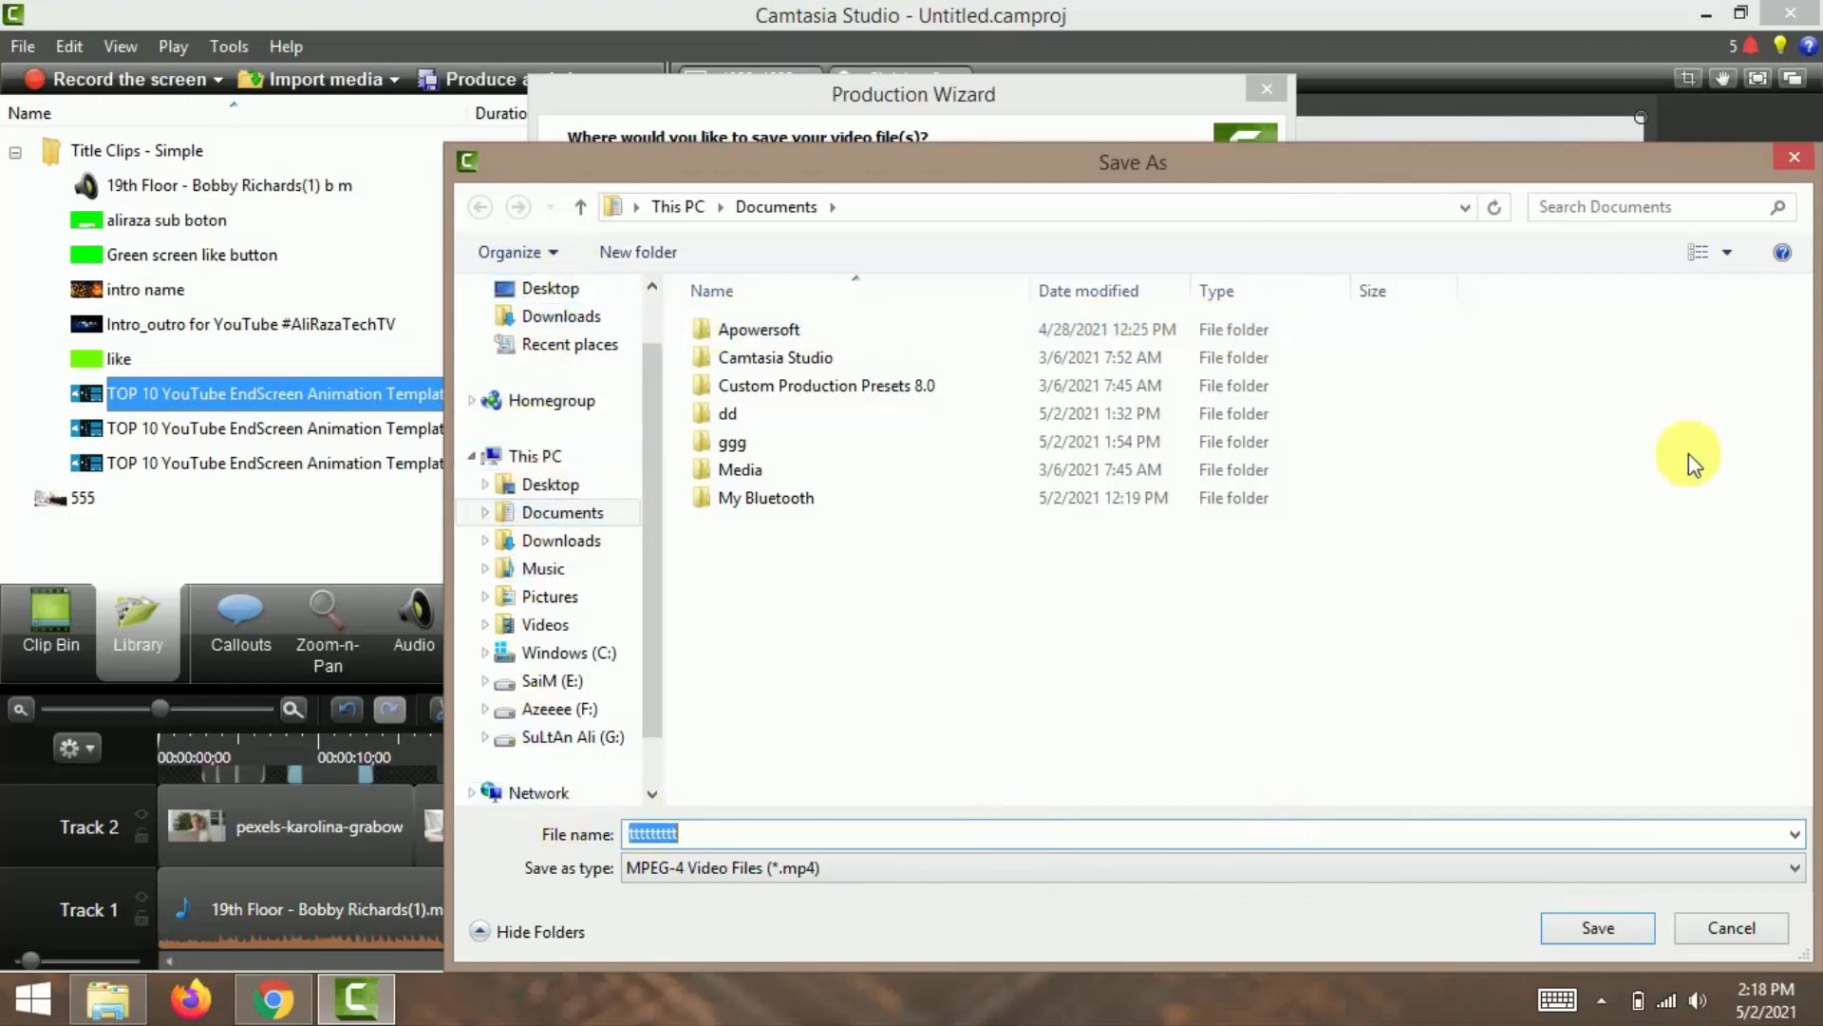
pyautogui.click(1793, 157)
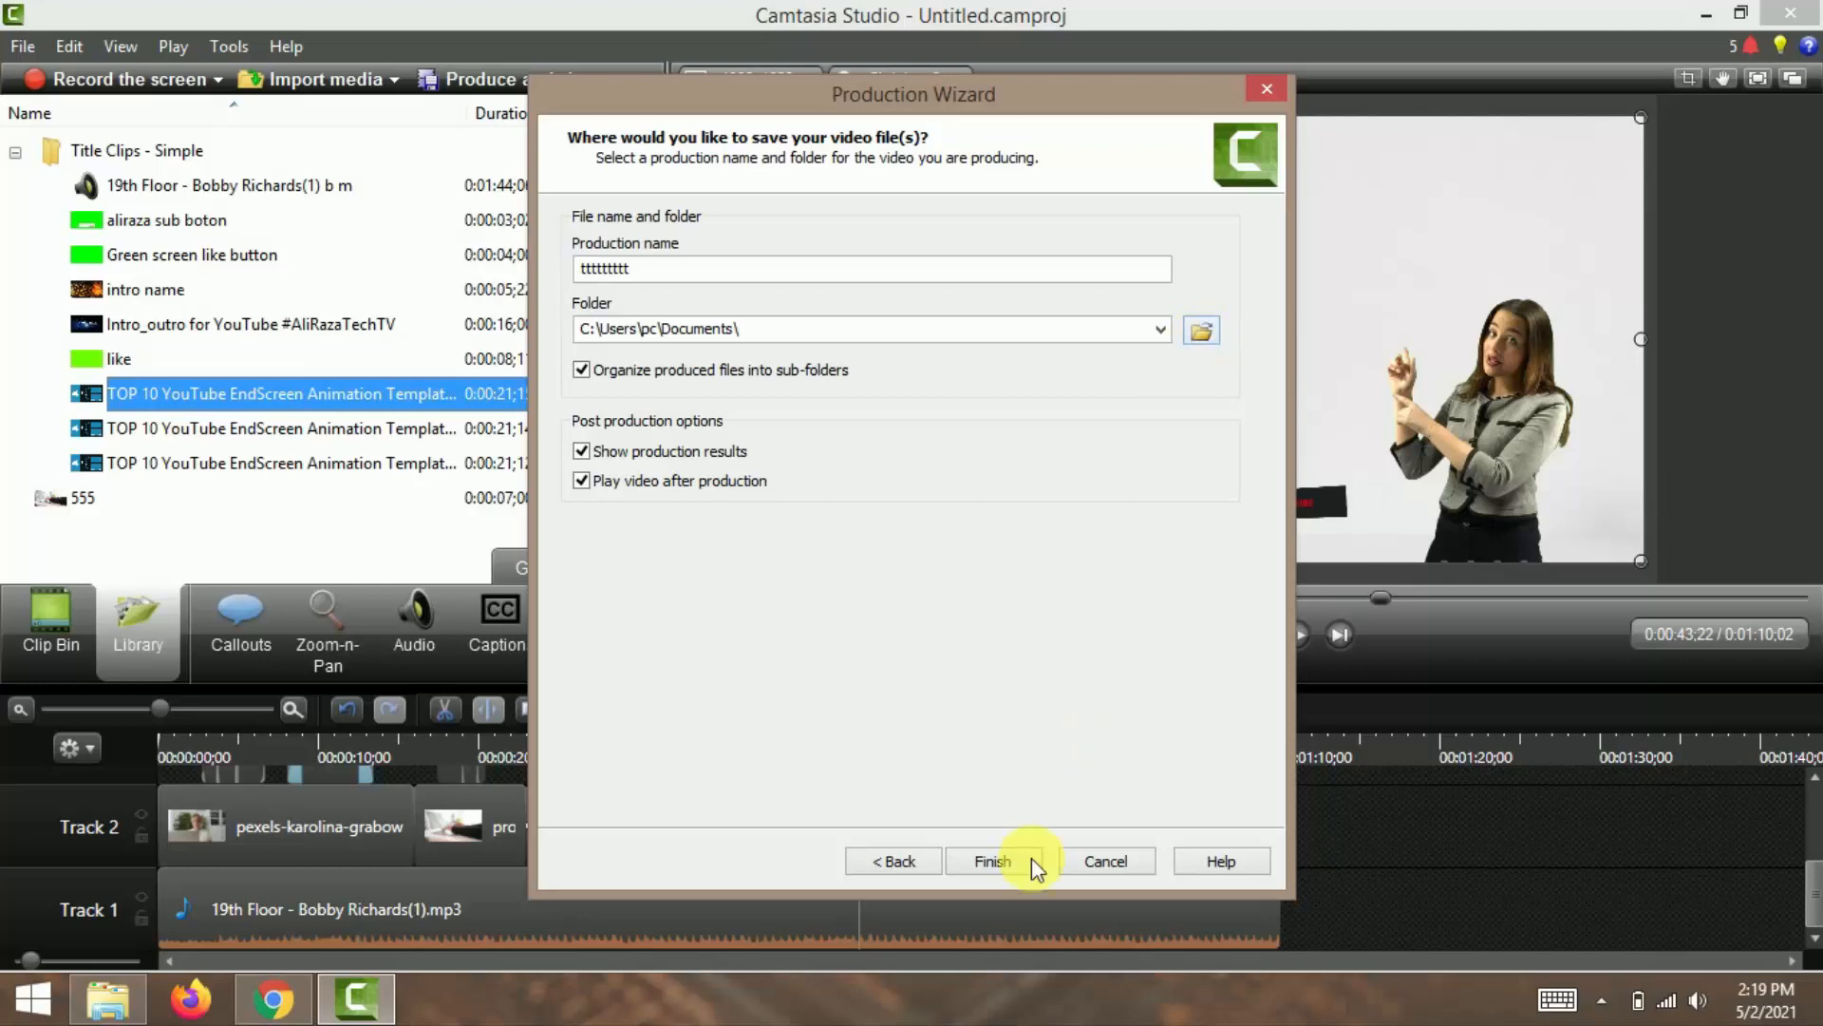
pyautogui.click(993, 860)
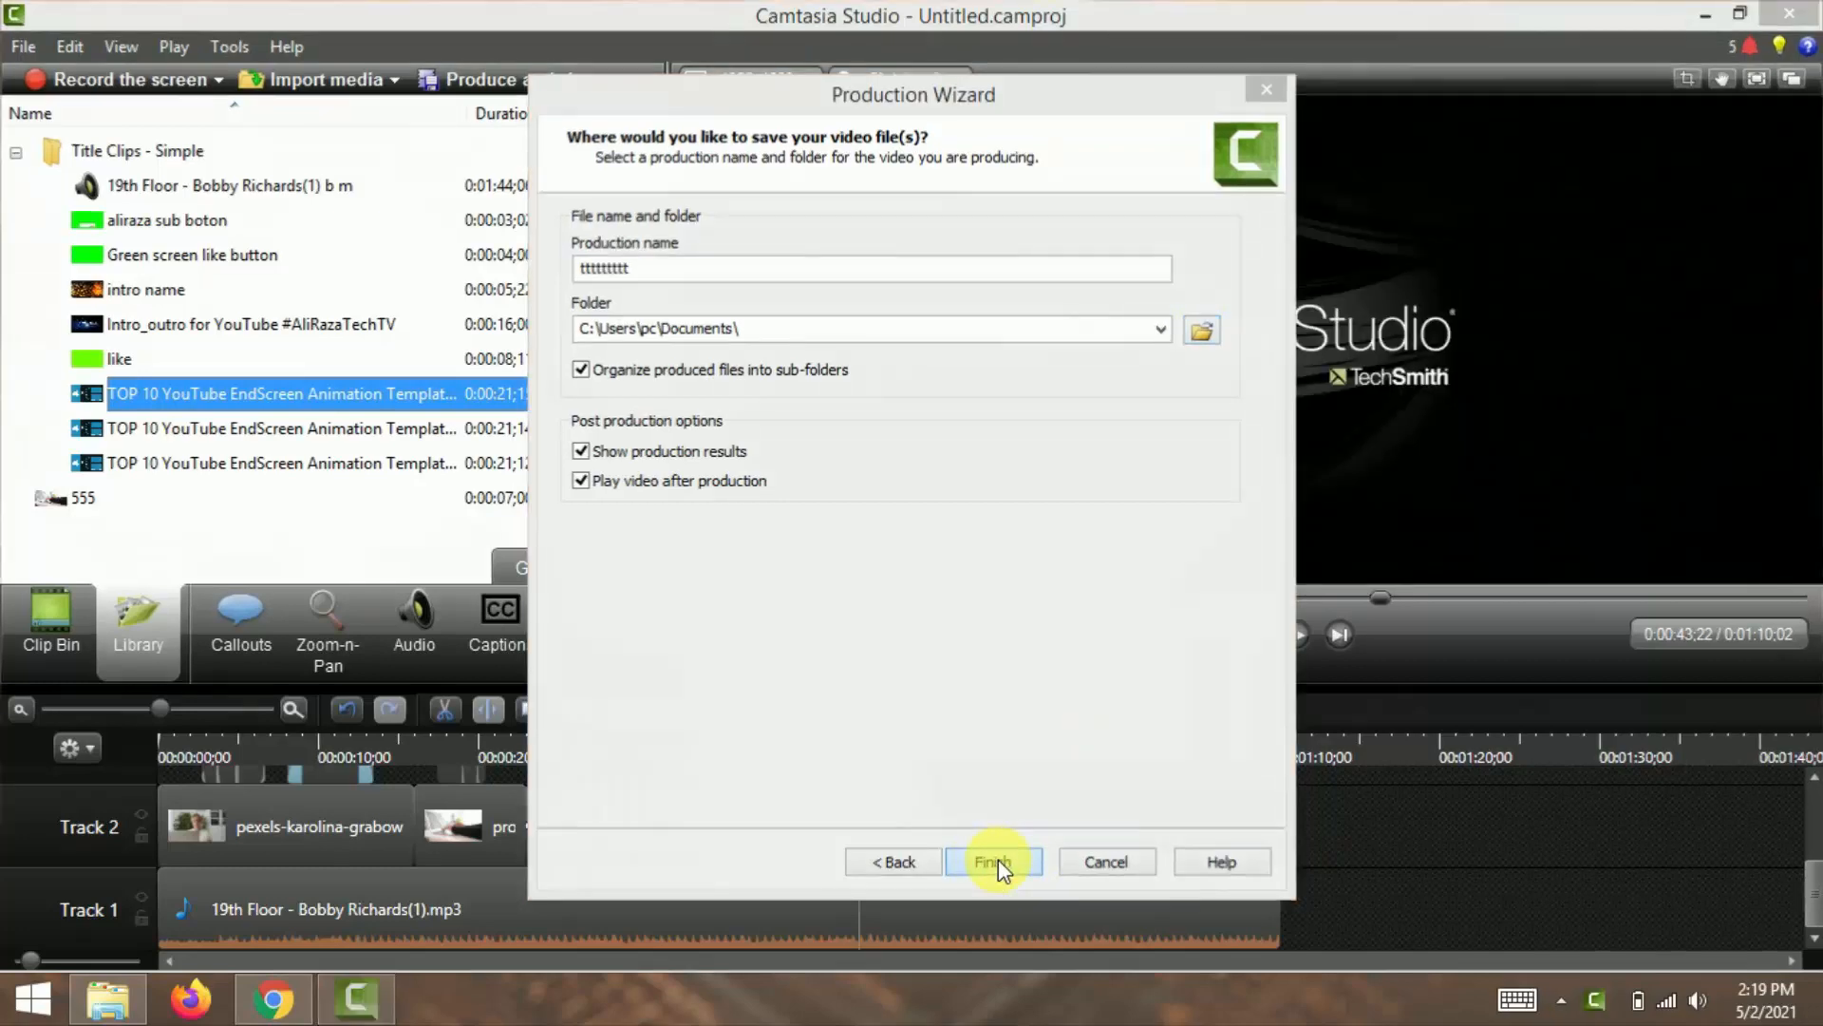